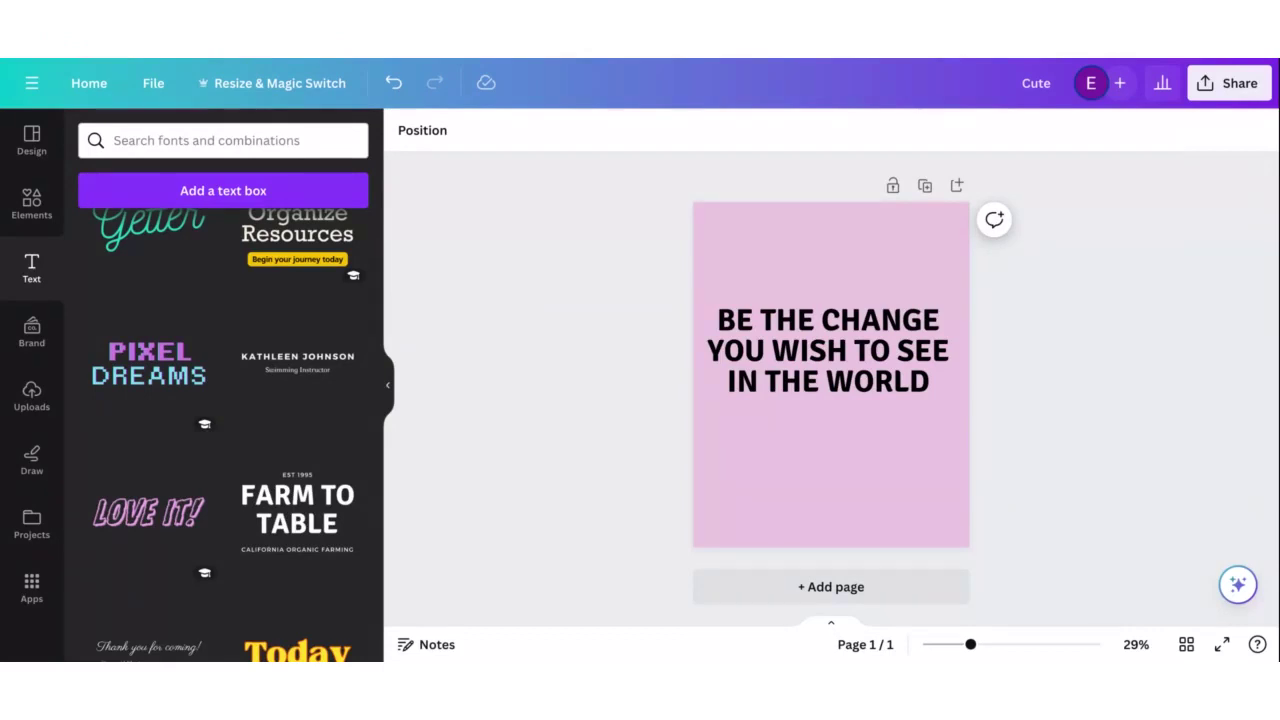
Scale the quote text group down to a font size of about 76.8 and reposition it near the middle of the pink page
click(930, 385)
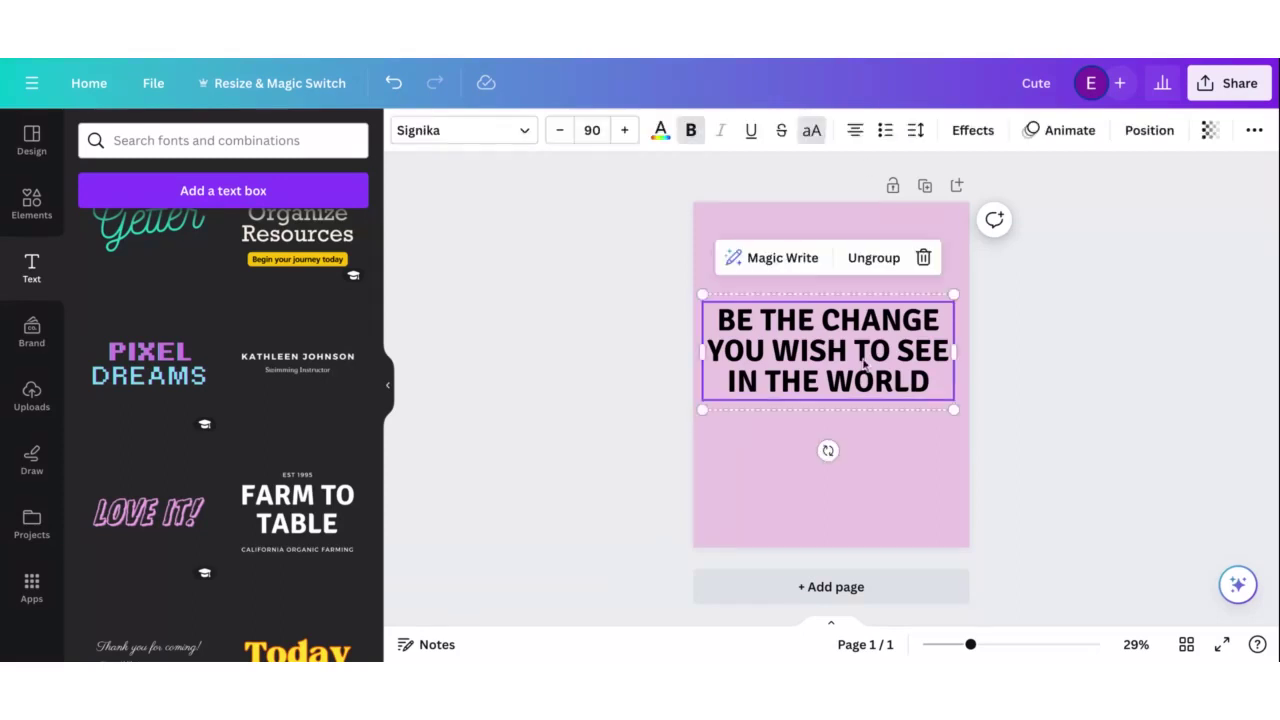
drag(951, 409, 914, 386)
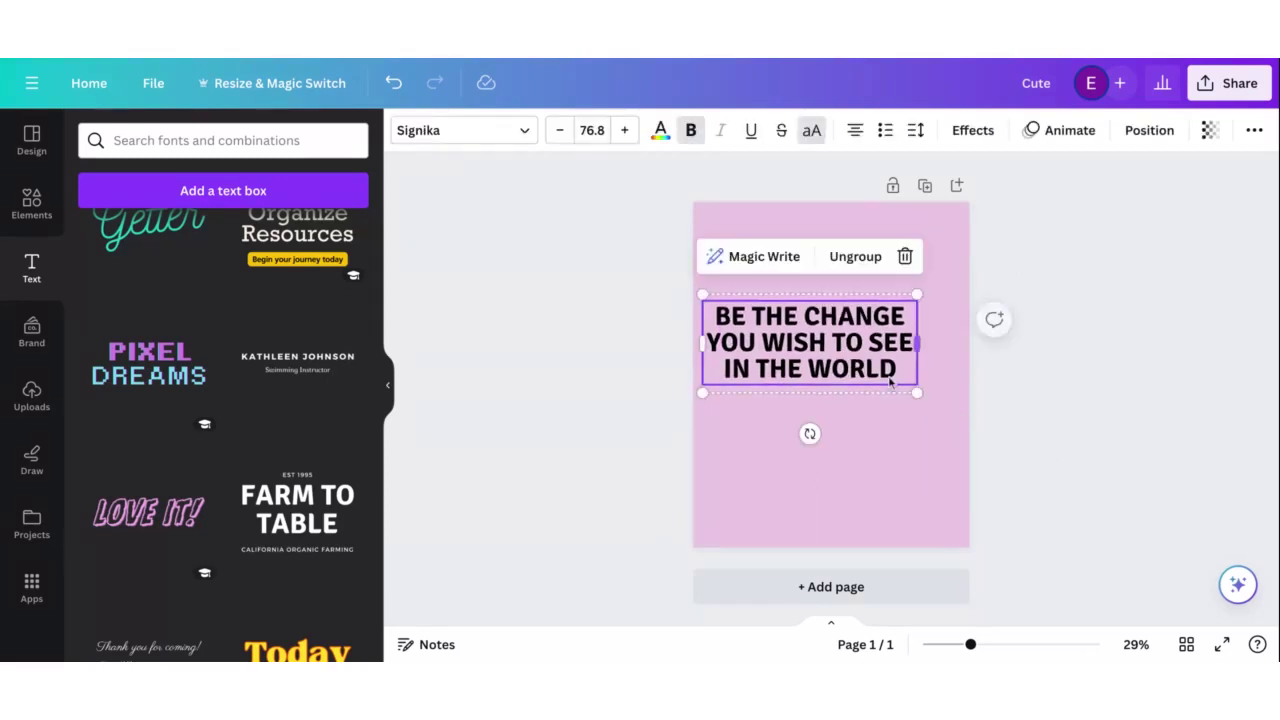
drag(817, 362, 834, 373)
click(986, 393)
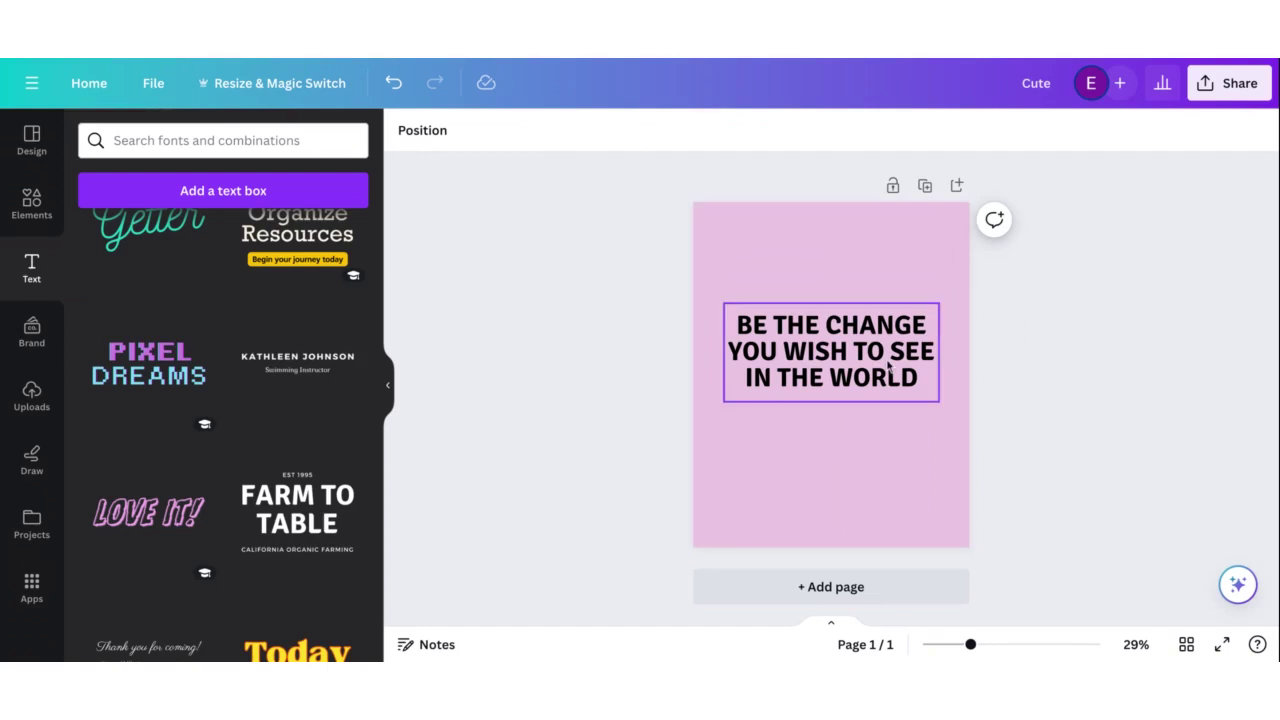
click(882, 388)
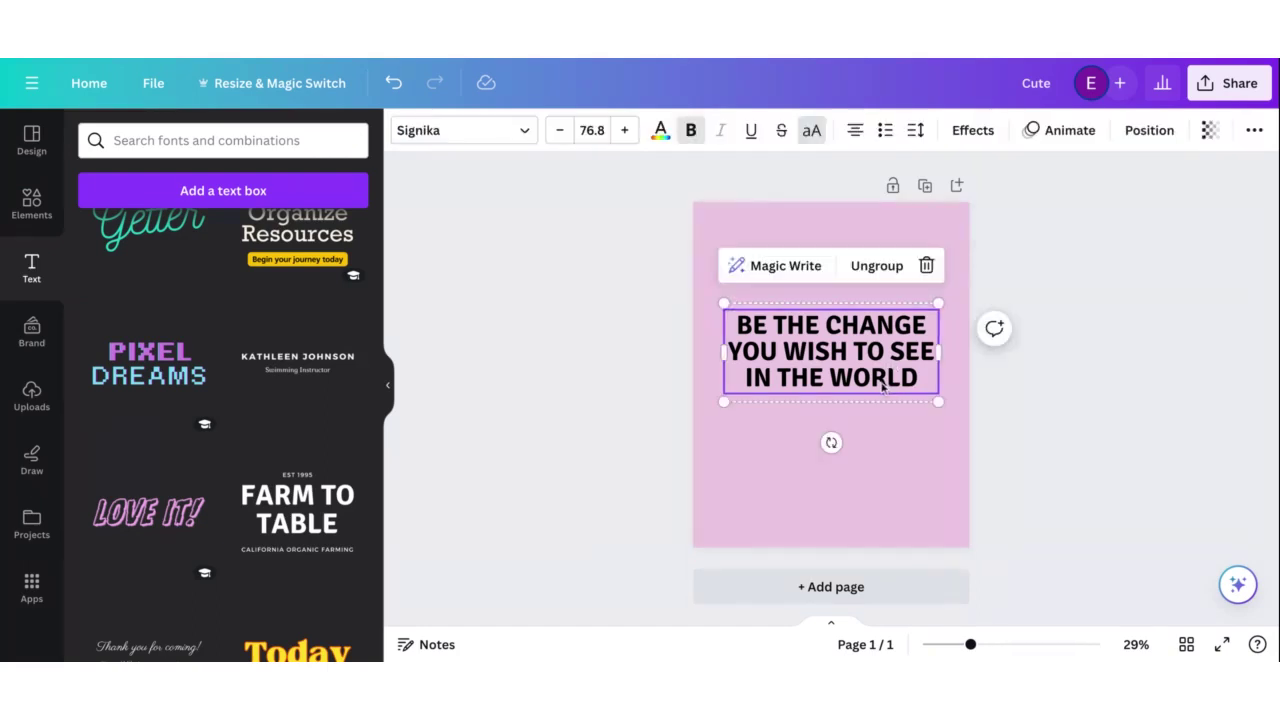
drag(882, 388, 885, 388)
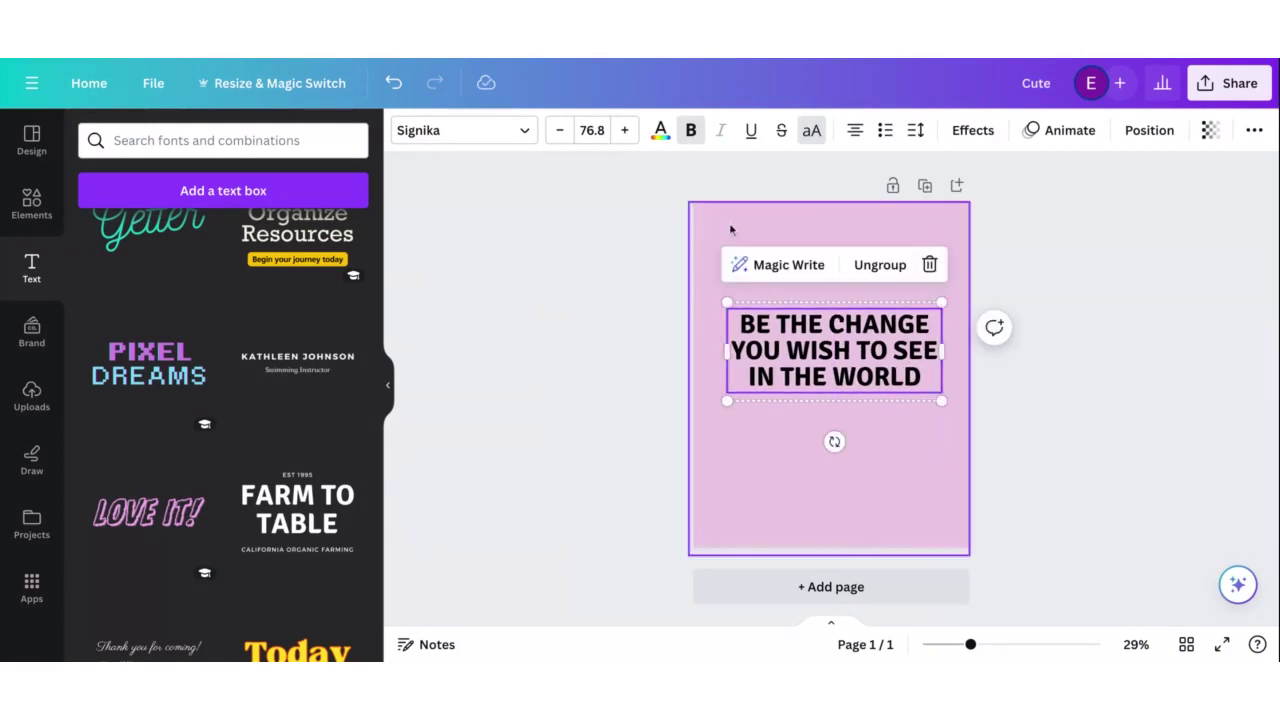
click(962, 130)
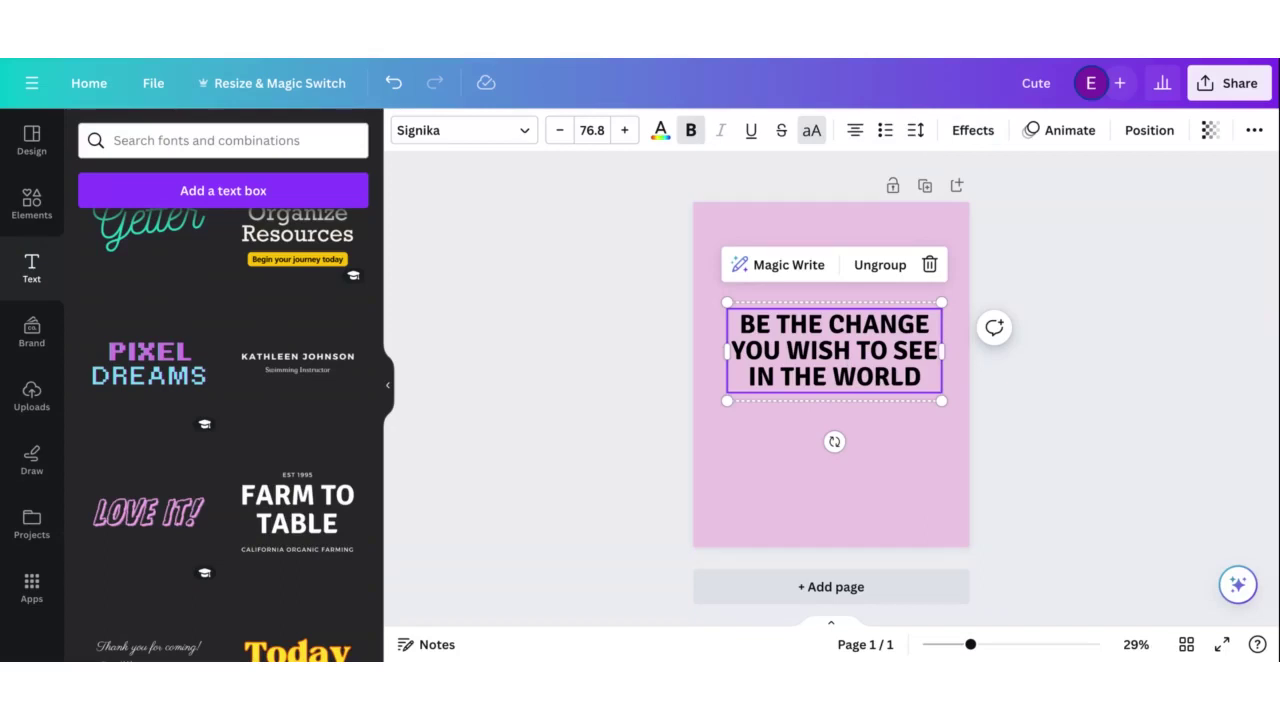
Search the fonts and text combinations for "quotes"
click(159, 138)
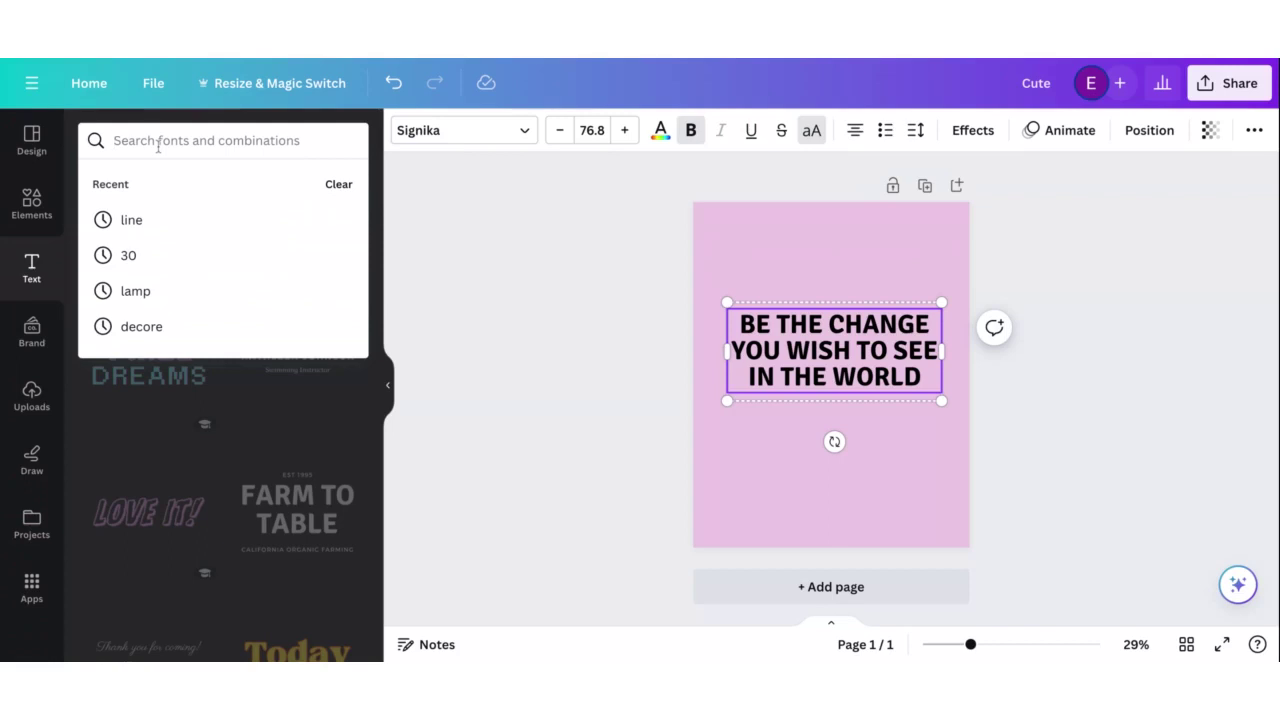
text(cod)
key(BackSpace)
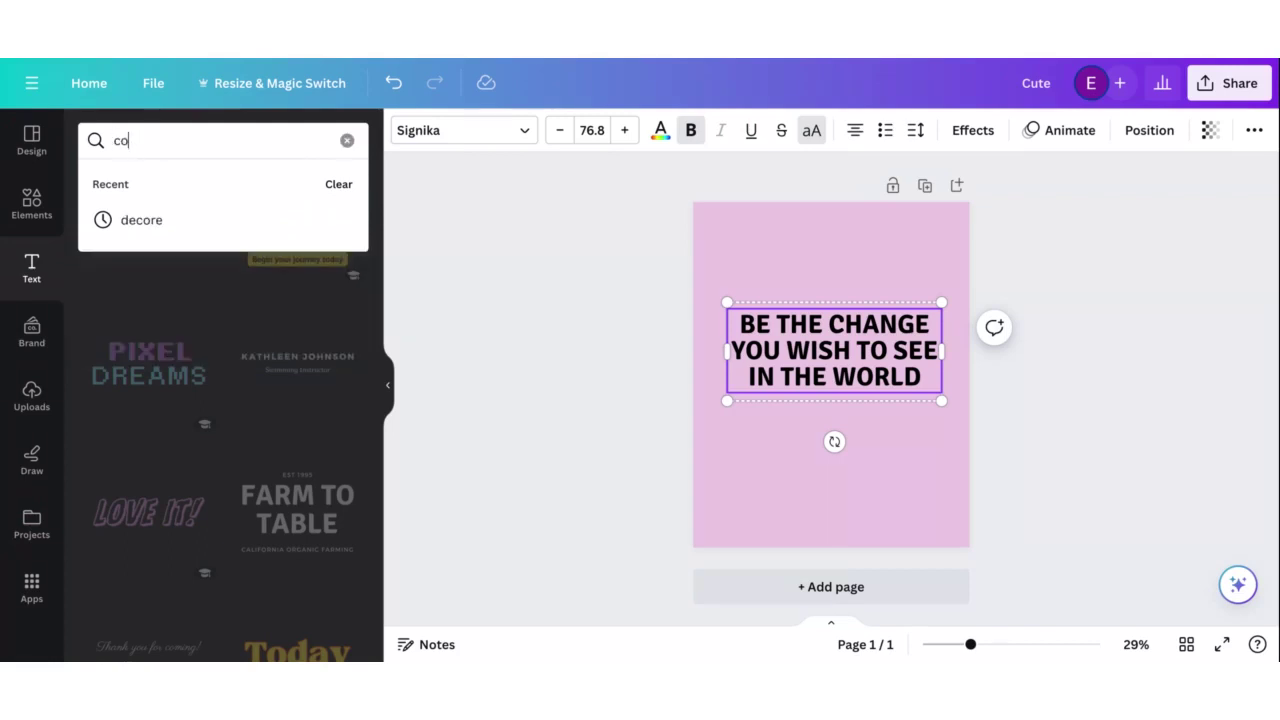
key(BackSpace)
key(BackSpace)
text(quot)
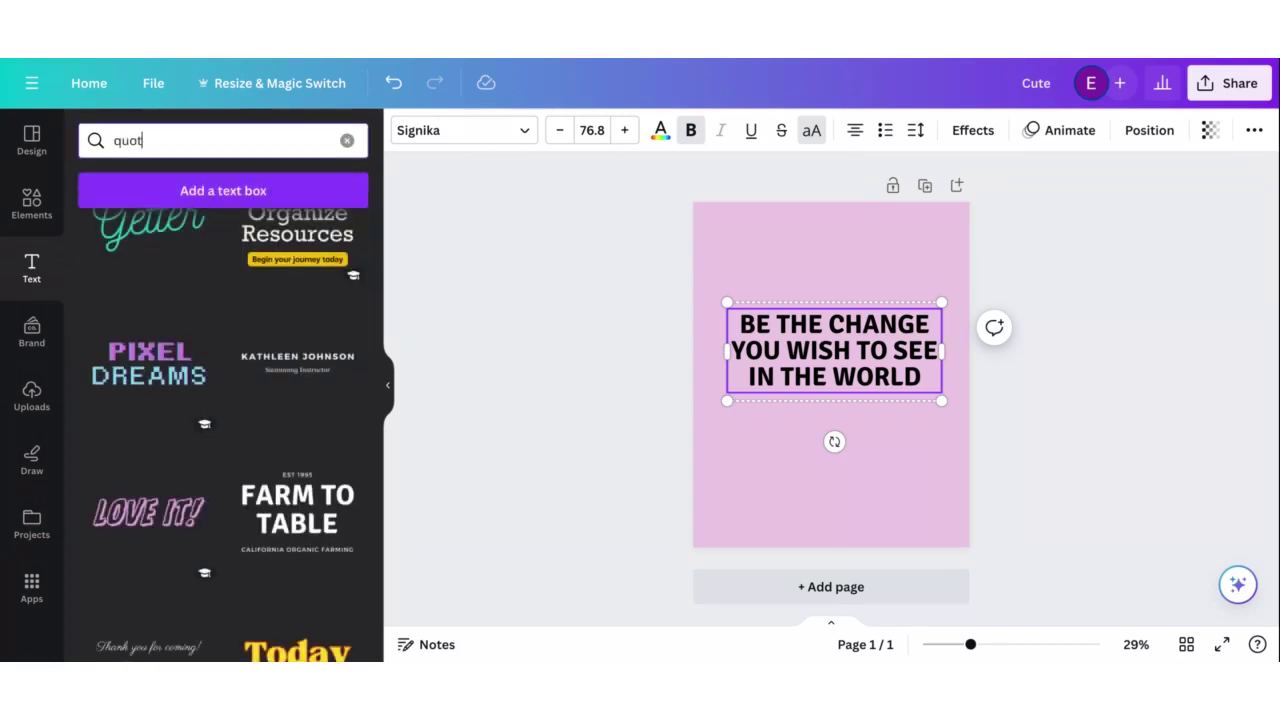
text(es)
key(Return)
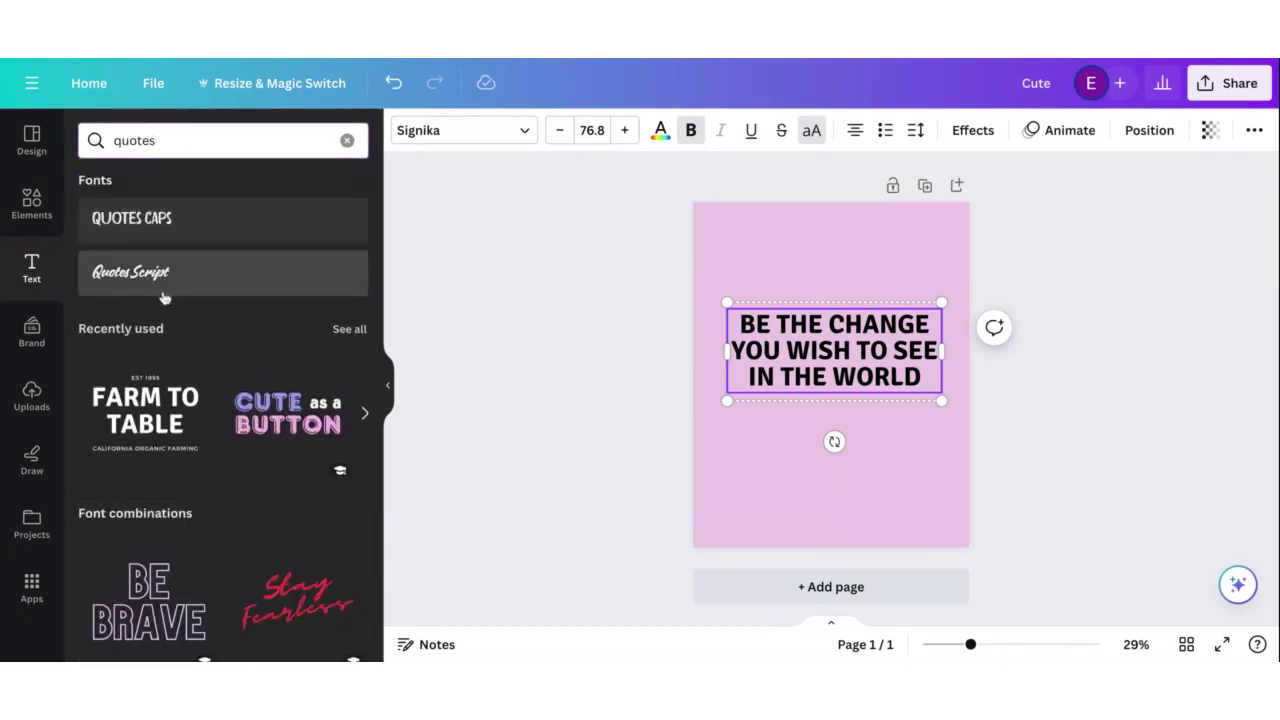
Search the design elements for "quotes" and show all matching graphics
click(31, 203)
click(204, 141)
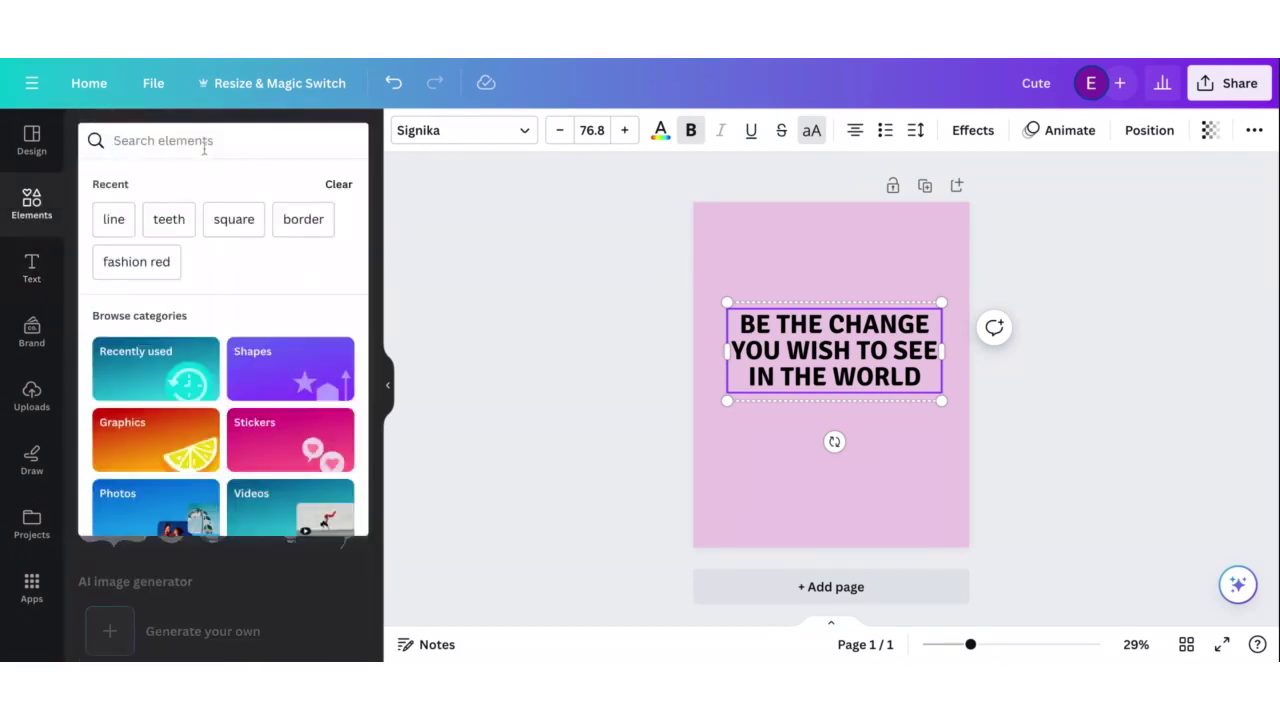
text(quotes)
key(Return)
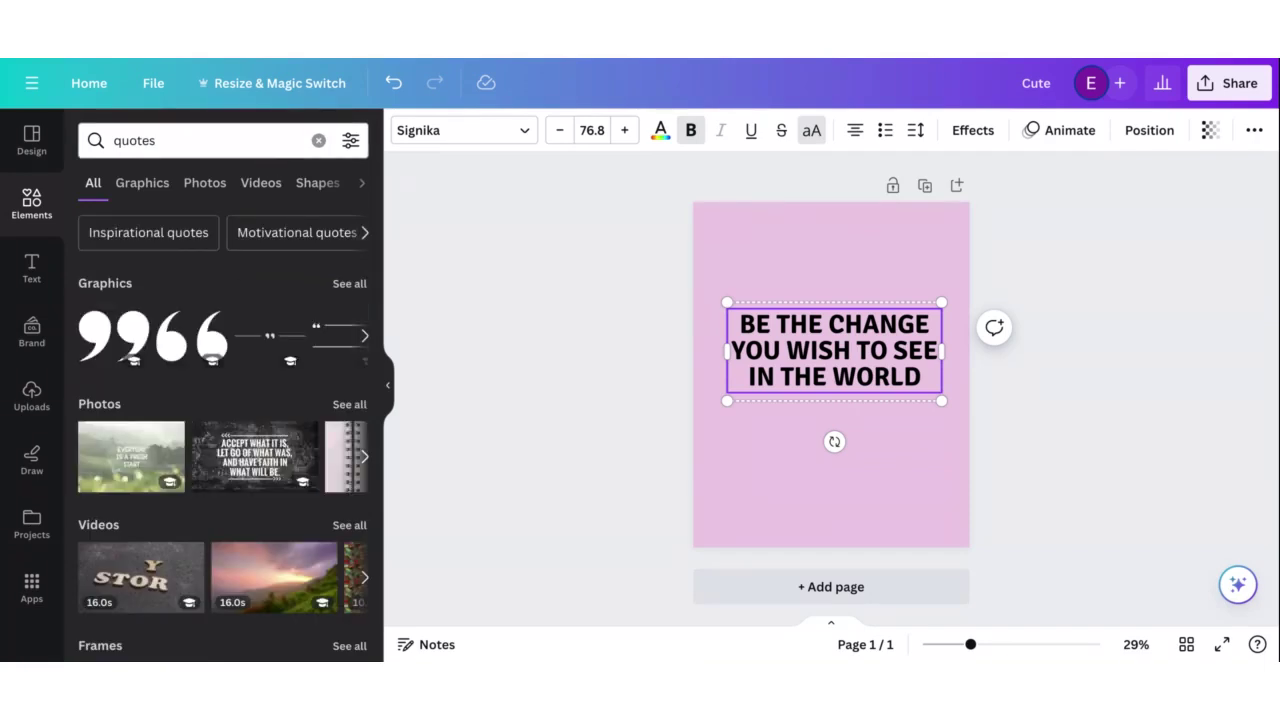
click(347, 286)
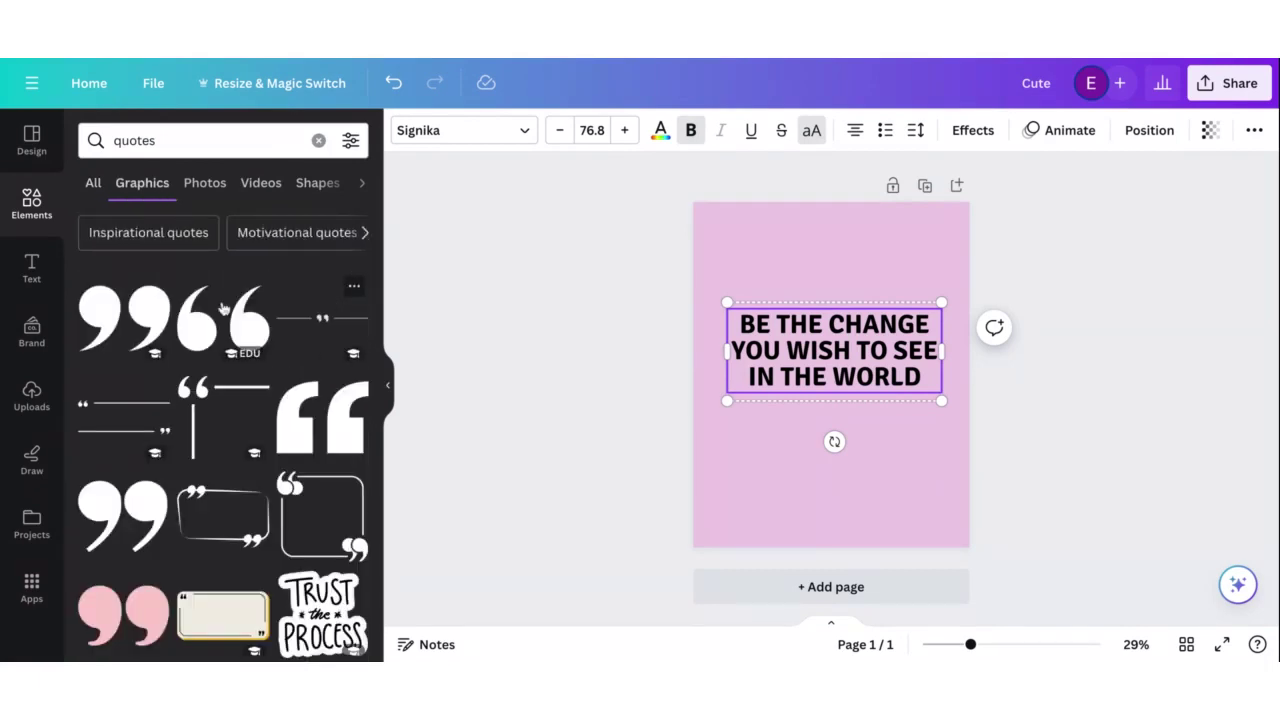
Add the solid closing and opening quotation mark graphics, and place the opening one smaller above the start of the quote
click(115, 316)
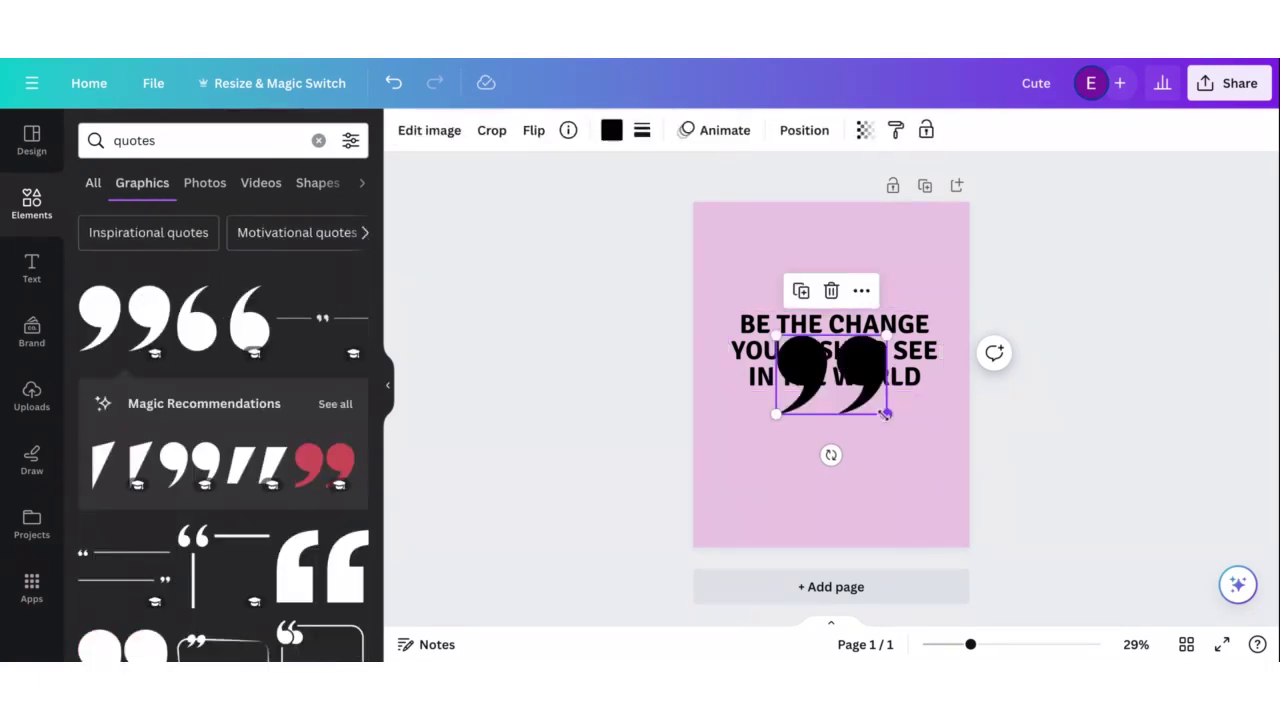
click(235, 325)
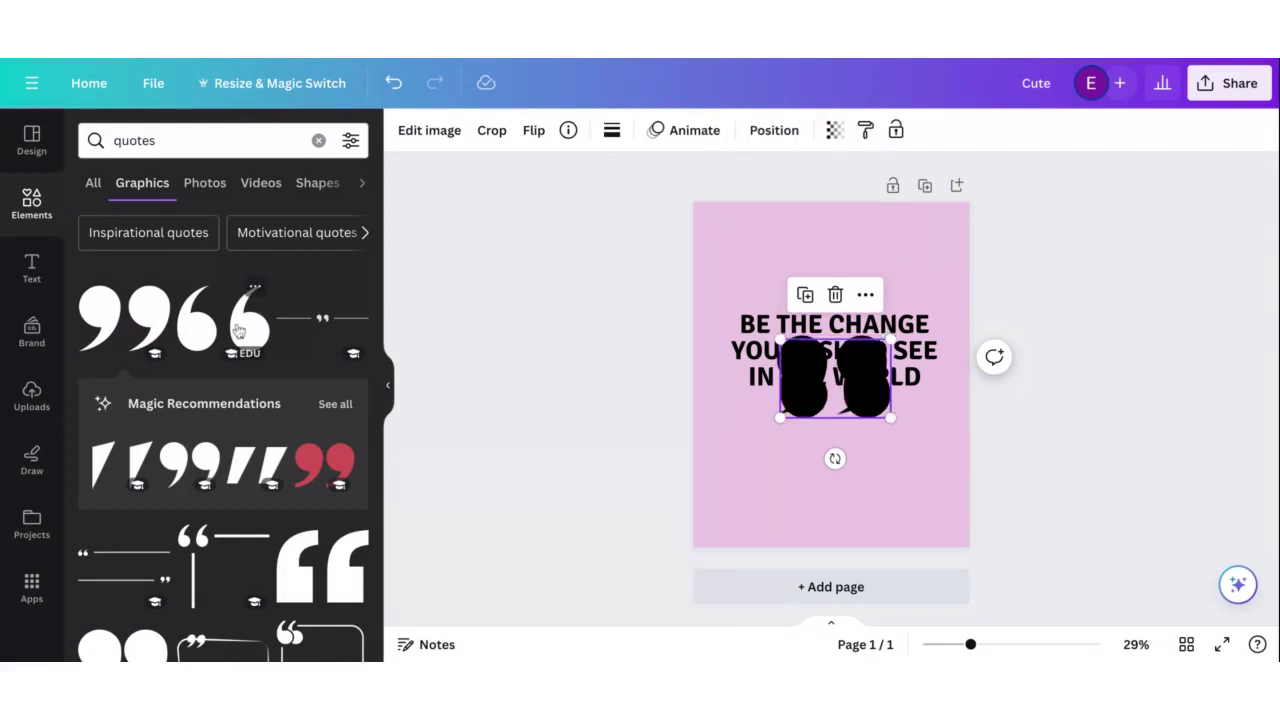
drag(848, 400, 736, 295)
click(790, 305)
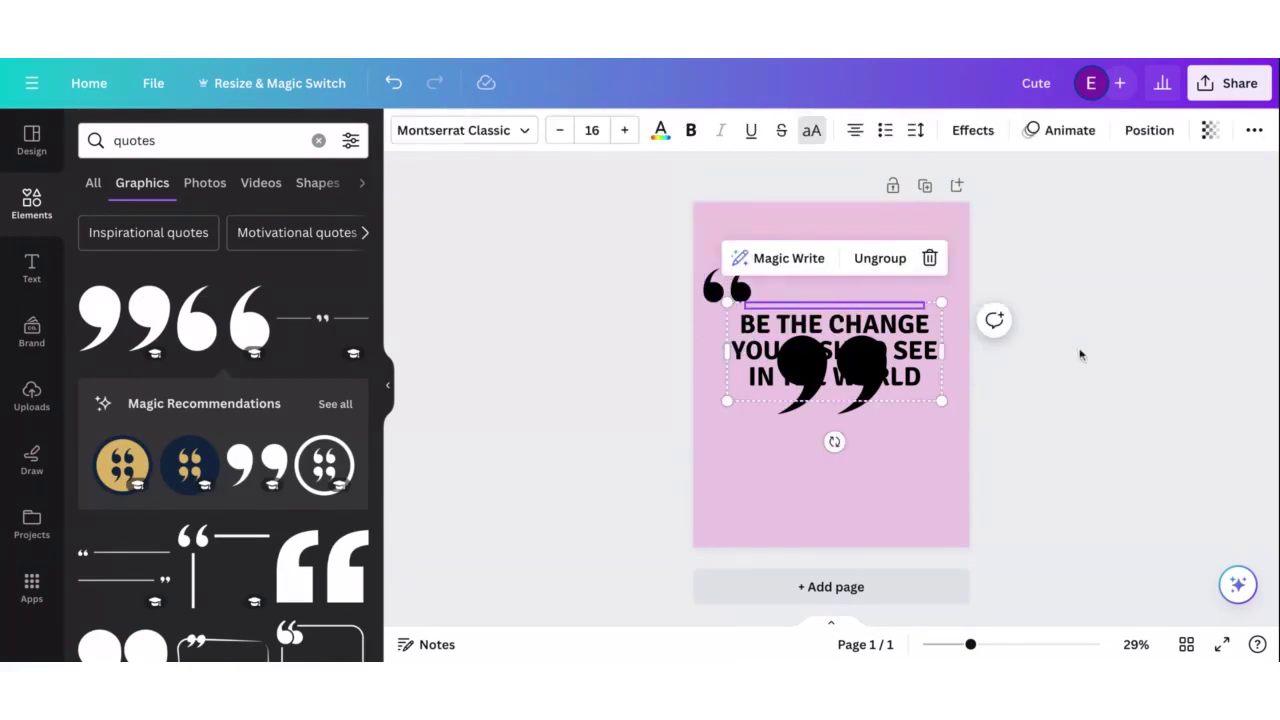
Shrink the closing quotation mark and place it right after the word WORLD, slightly below the last line
click(872, 402)
drag(887, 414, 941, 377)
click(812, 368)
click(1097, 408)
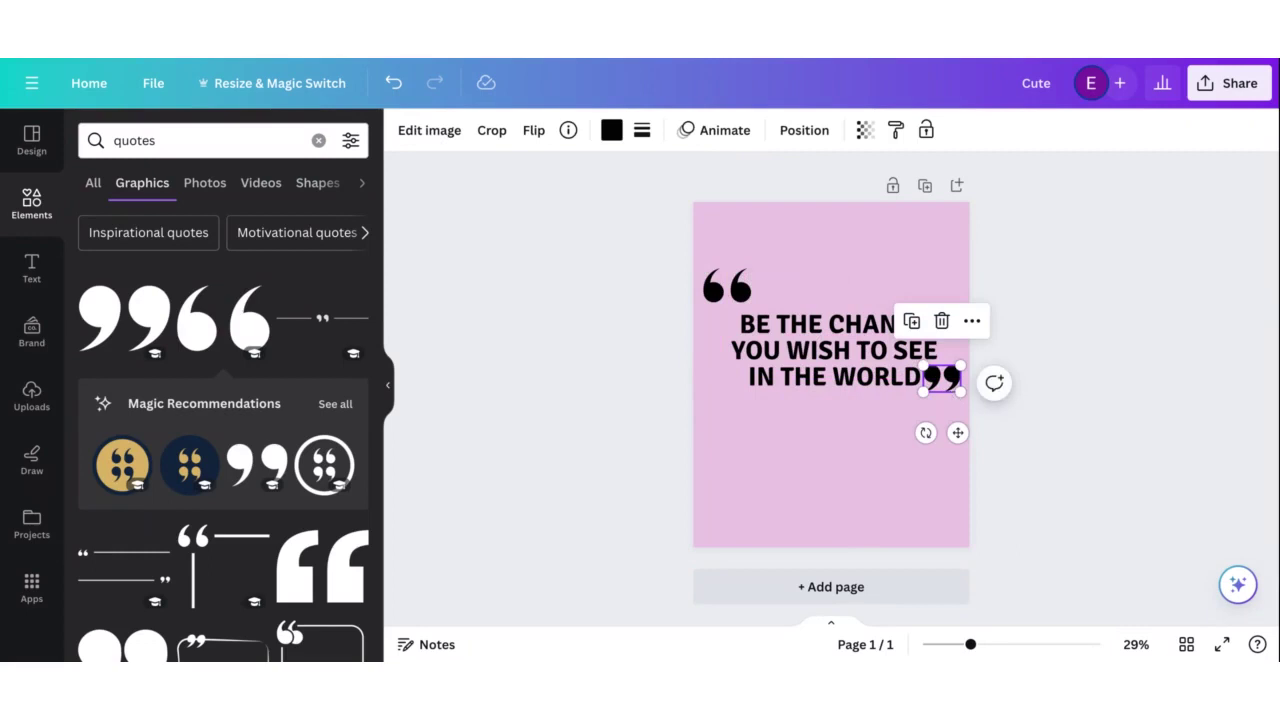
click(1060, 400)
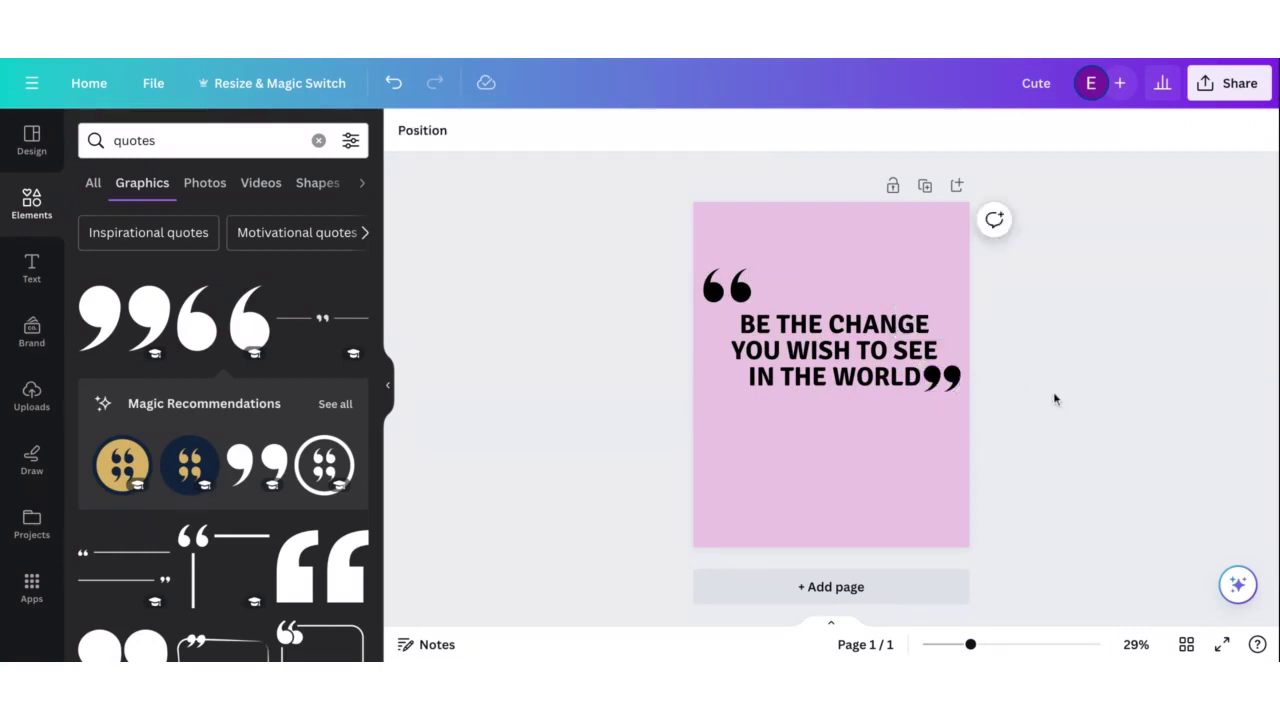
click(933, 381)
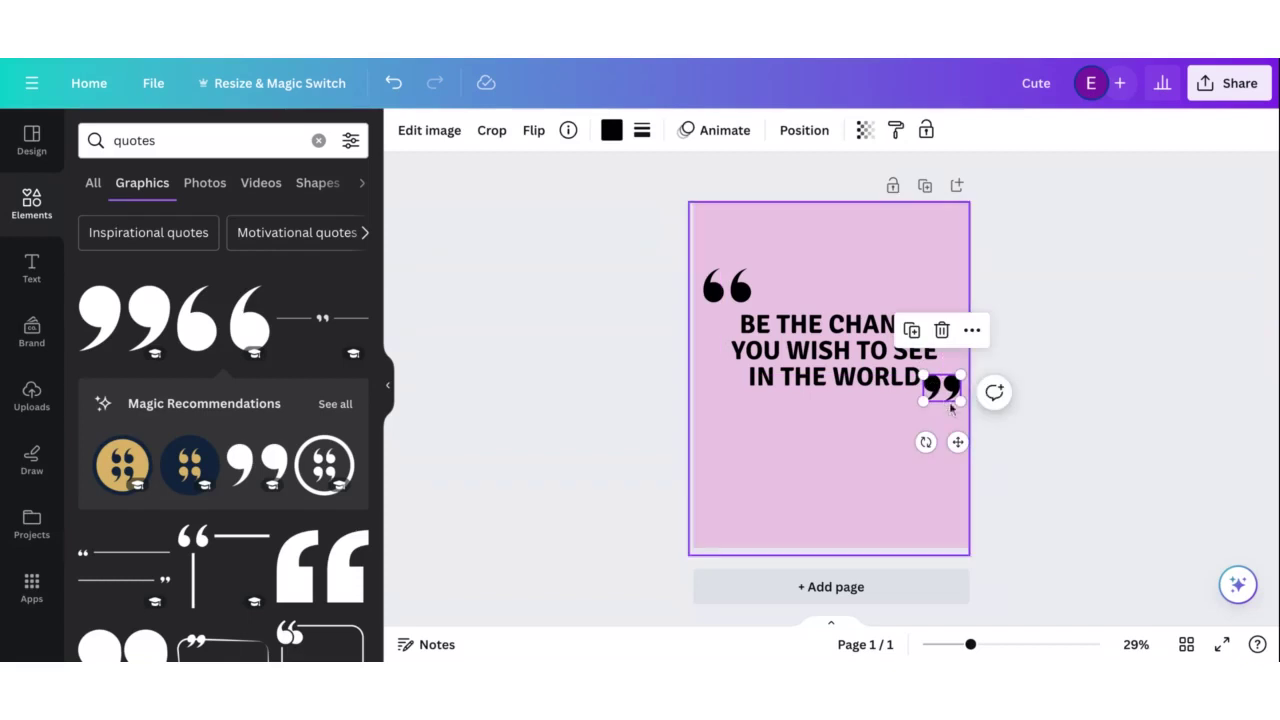
drag(960, 391, 953, 396)
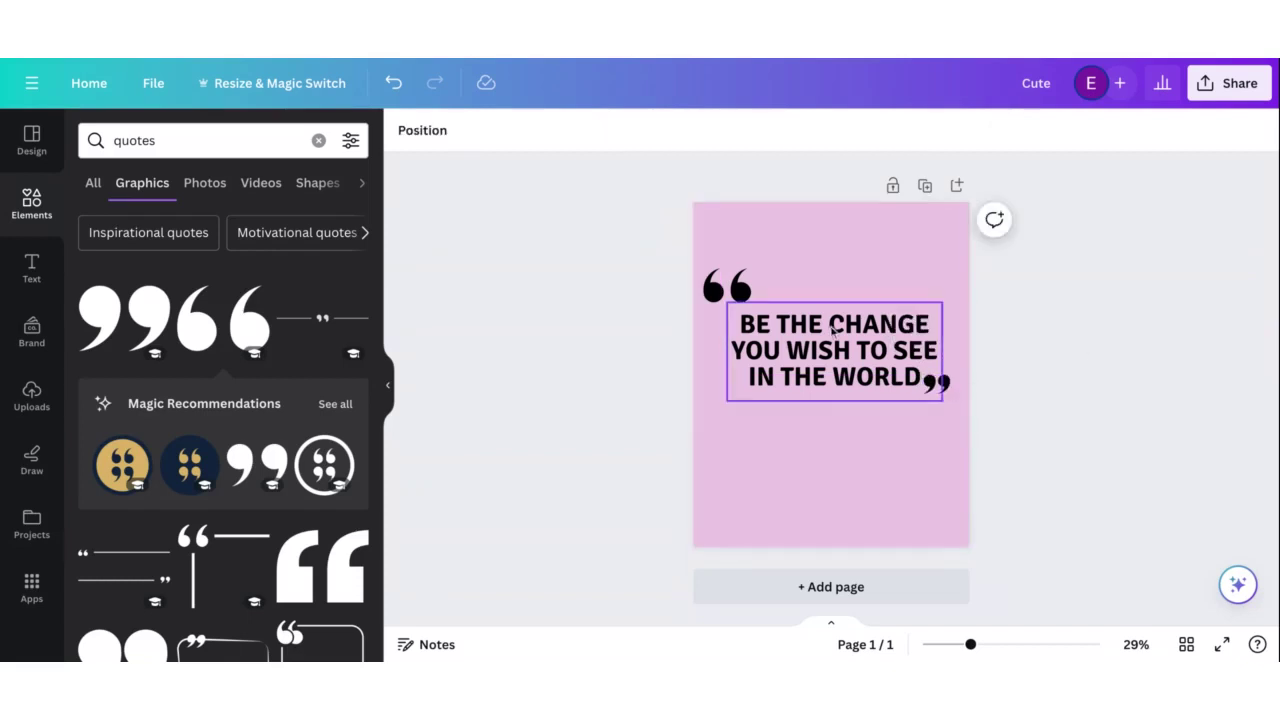
Shrink the opening quotation mark to match the closing one and move it directly beside the start of the first line
click(735, 287)
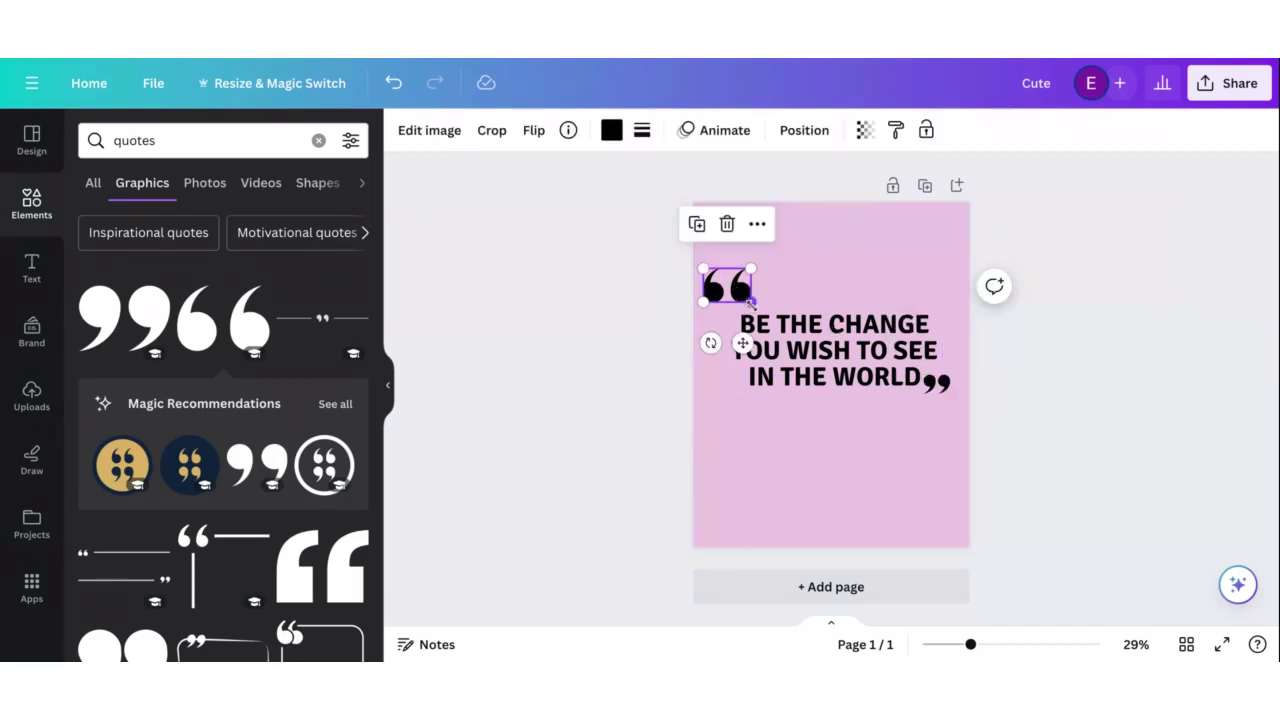
mouse_move(750, 300)
mouse_down()
mouse_move(728, 304)
mouse_move(715, 282)
mouse_move(728, 292)
mouse_up()
click(677, 317)
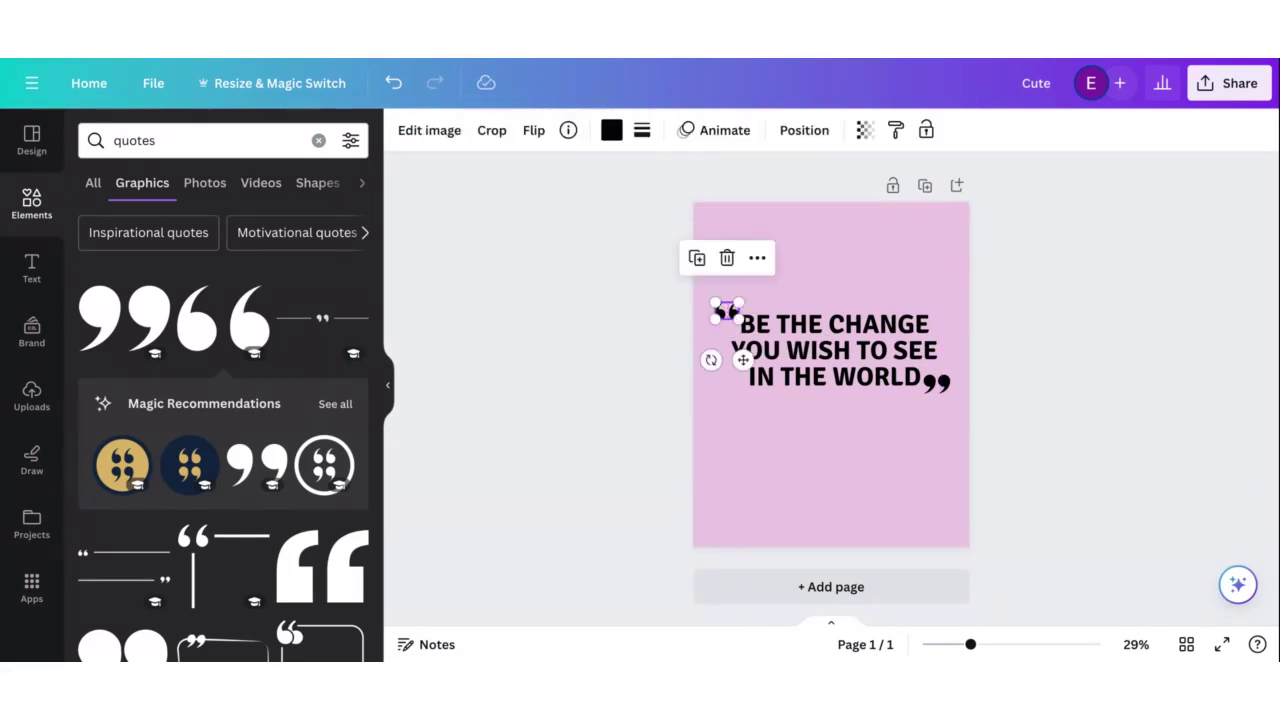
click(1054, 306)
click(726, 313)
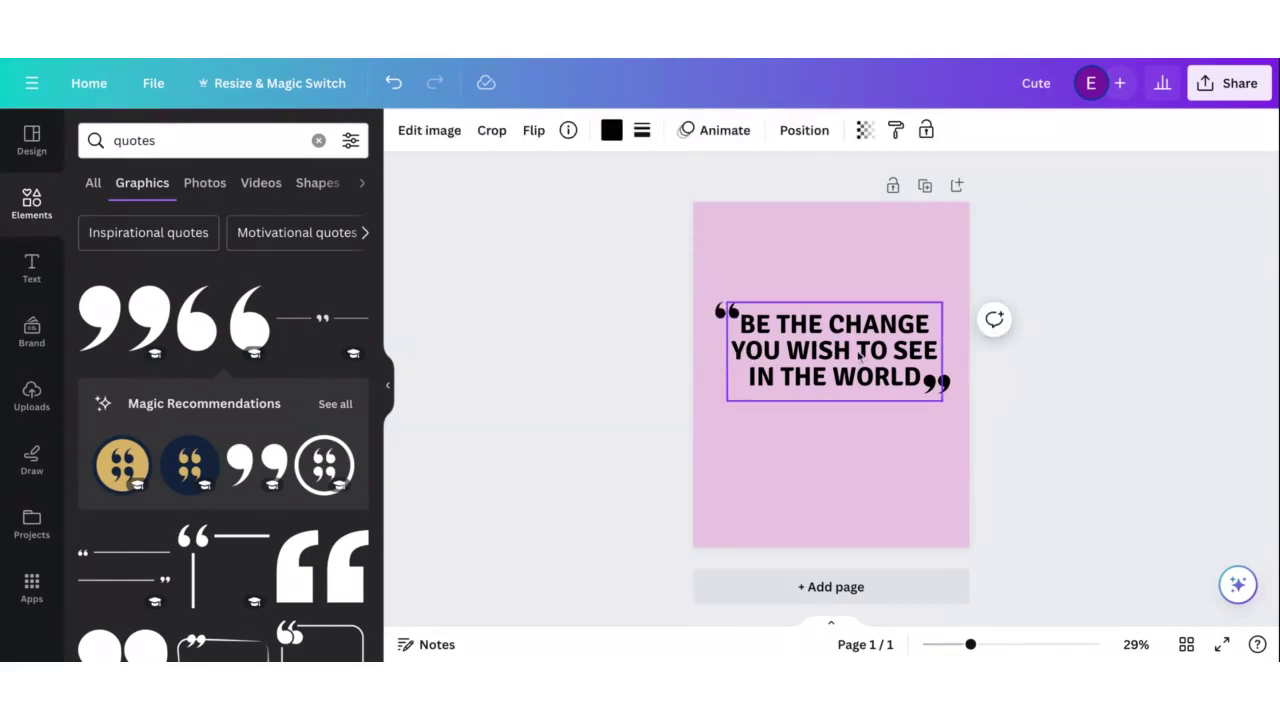
click(1008, 405)
Shrink the closing quotation mark a little more and shift it slightly away from the word WORLD
click(934, 392)
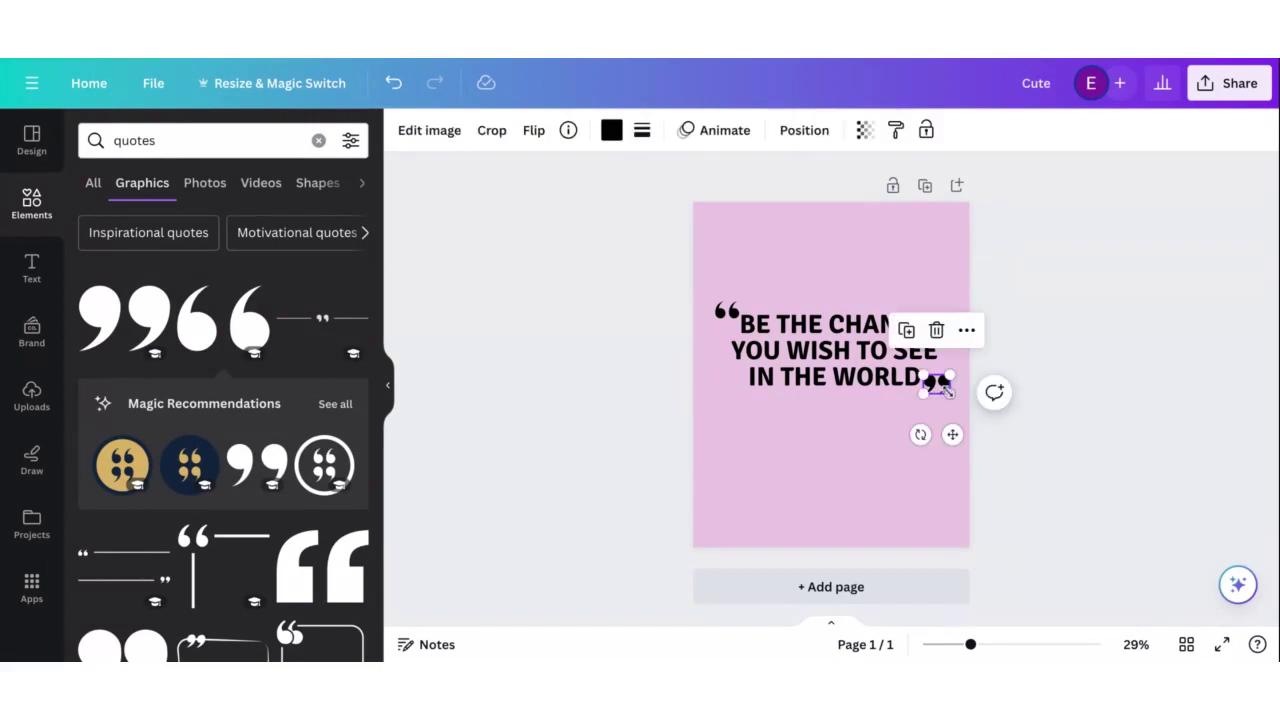
drag(949, 396, 941, 392)
click(929, 409)
click(934, 386)
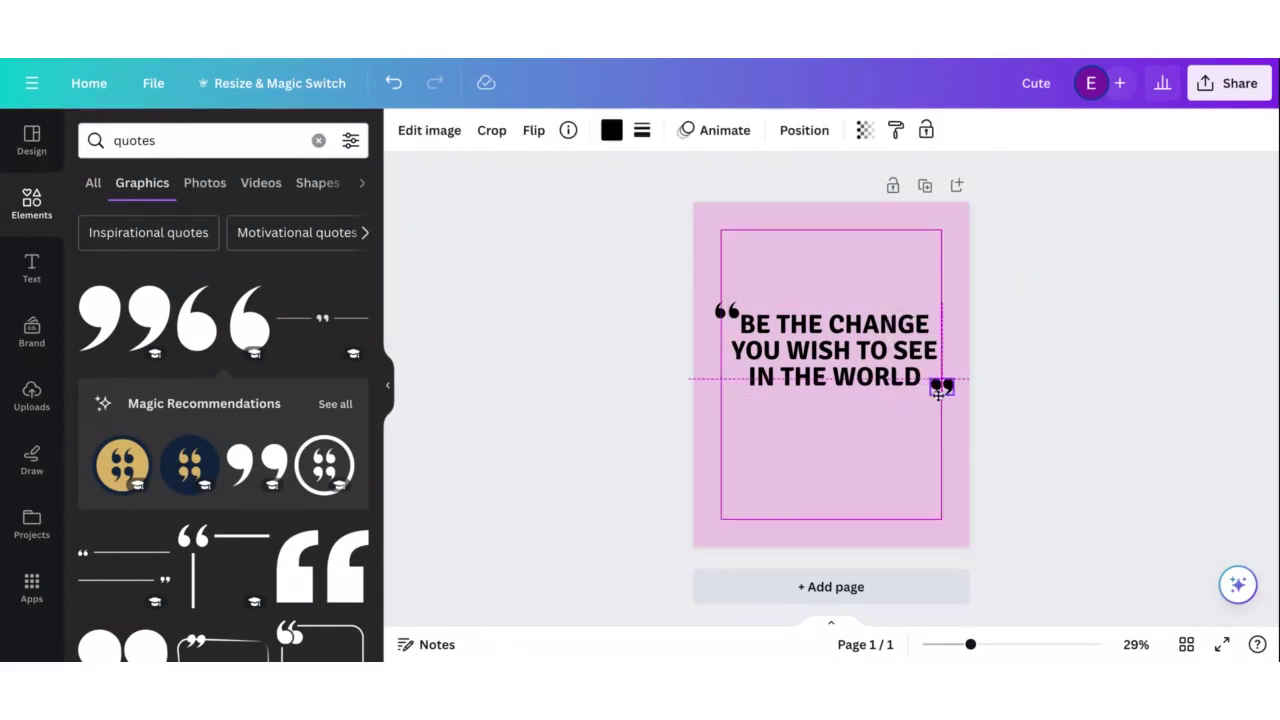
click(1066, 357)
Nudge the opening quotation mark slightly away from the first line and the closing mark slightly closer to the last line
click(722, 311)
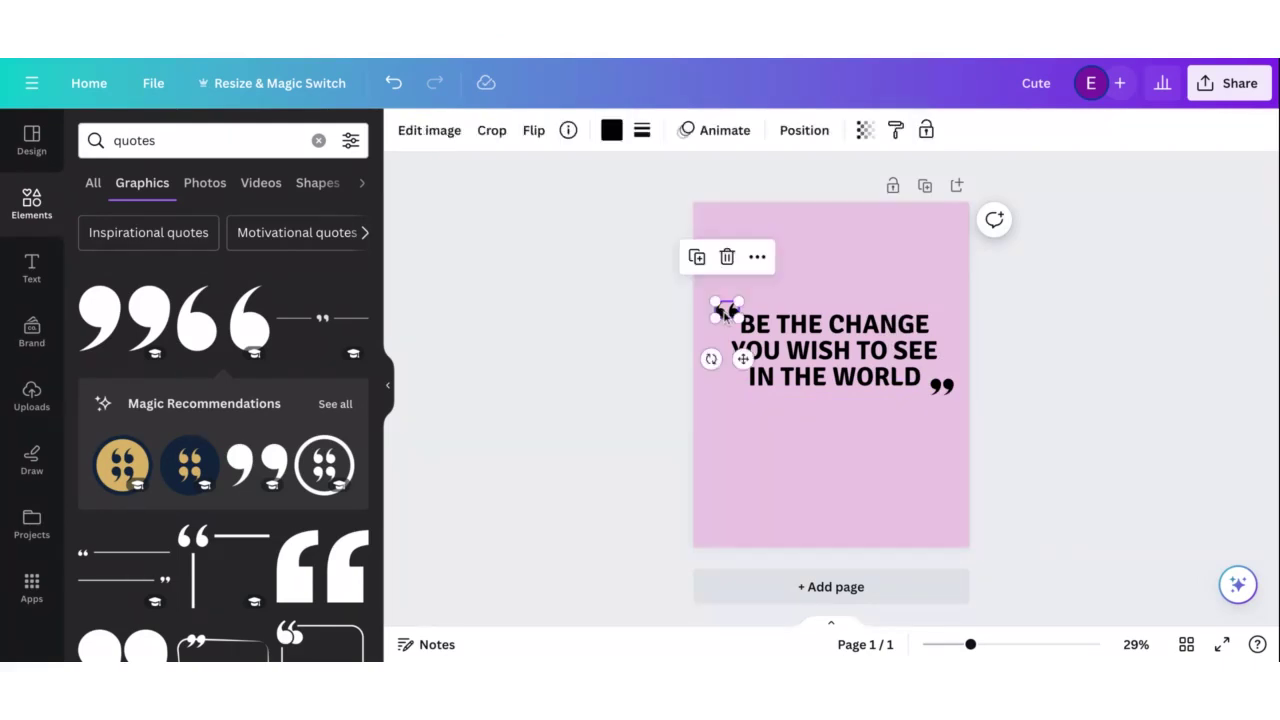
drag(722, 311, 716, 312)
click(1037, 346)
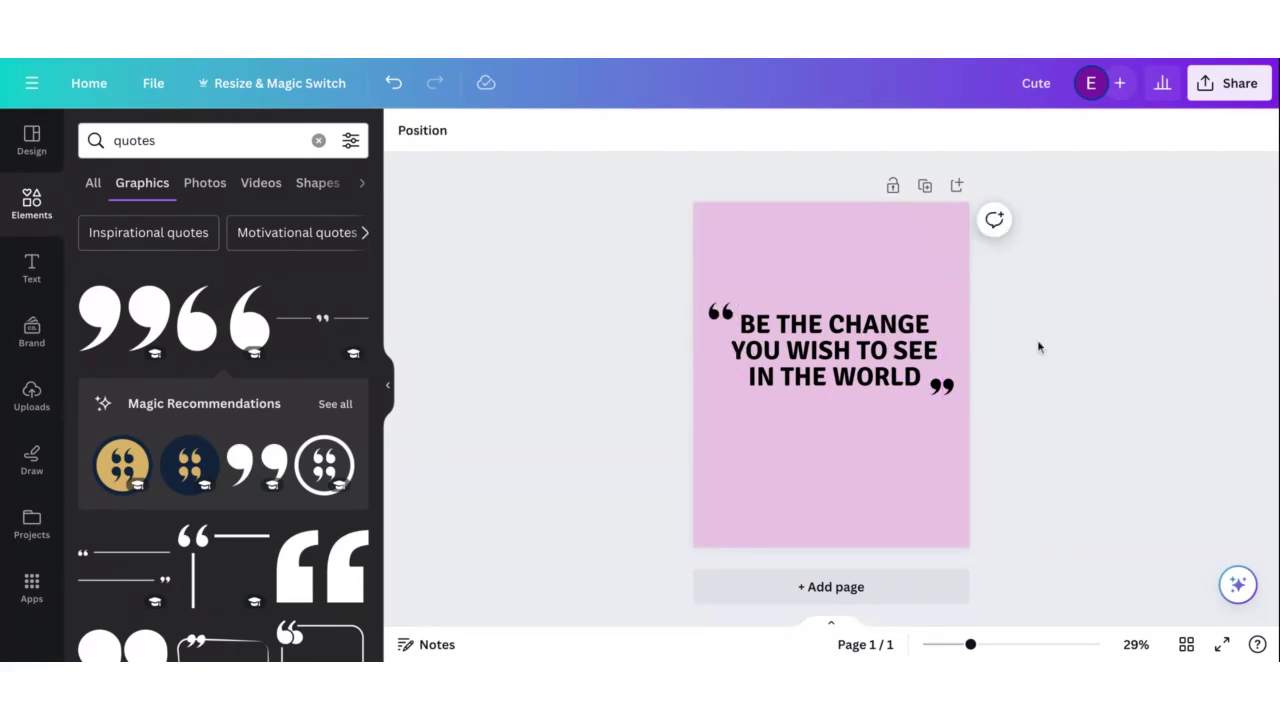
click(941, 386)
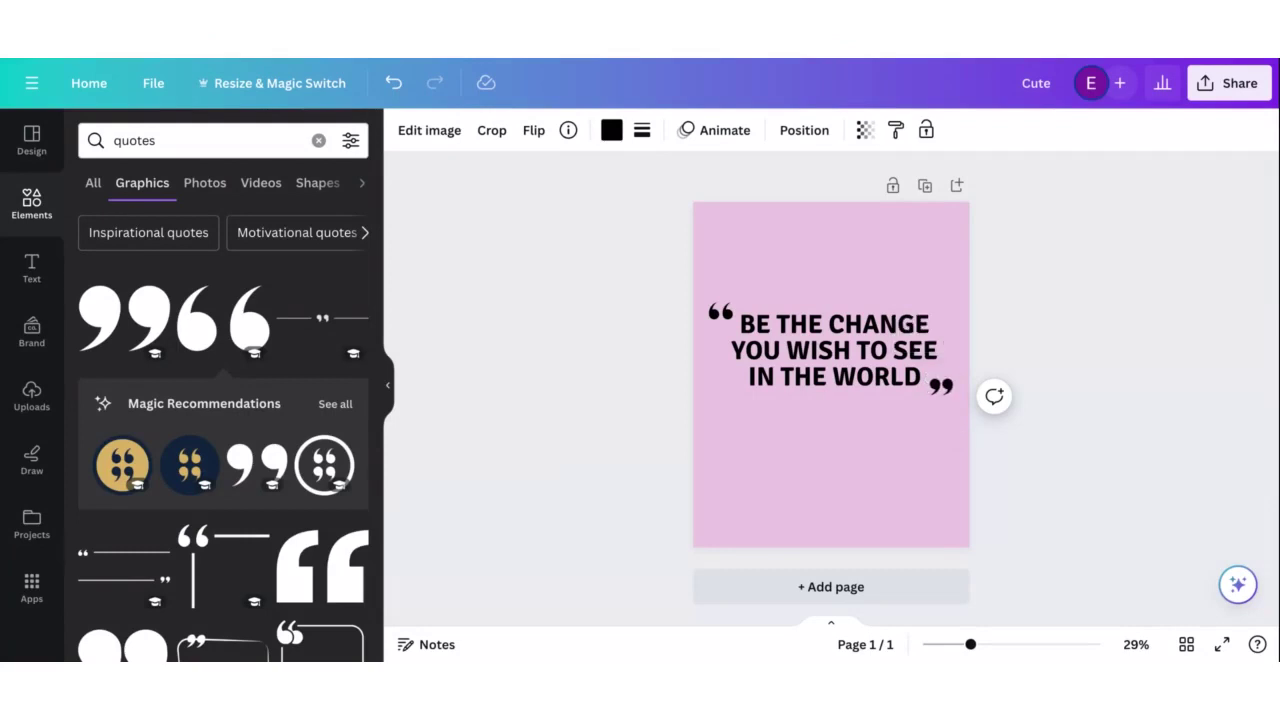
click(941, 386)
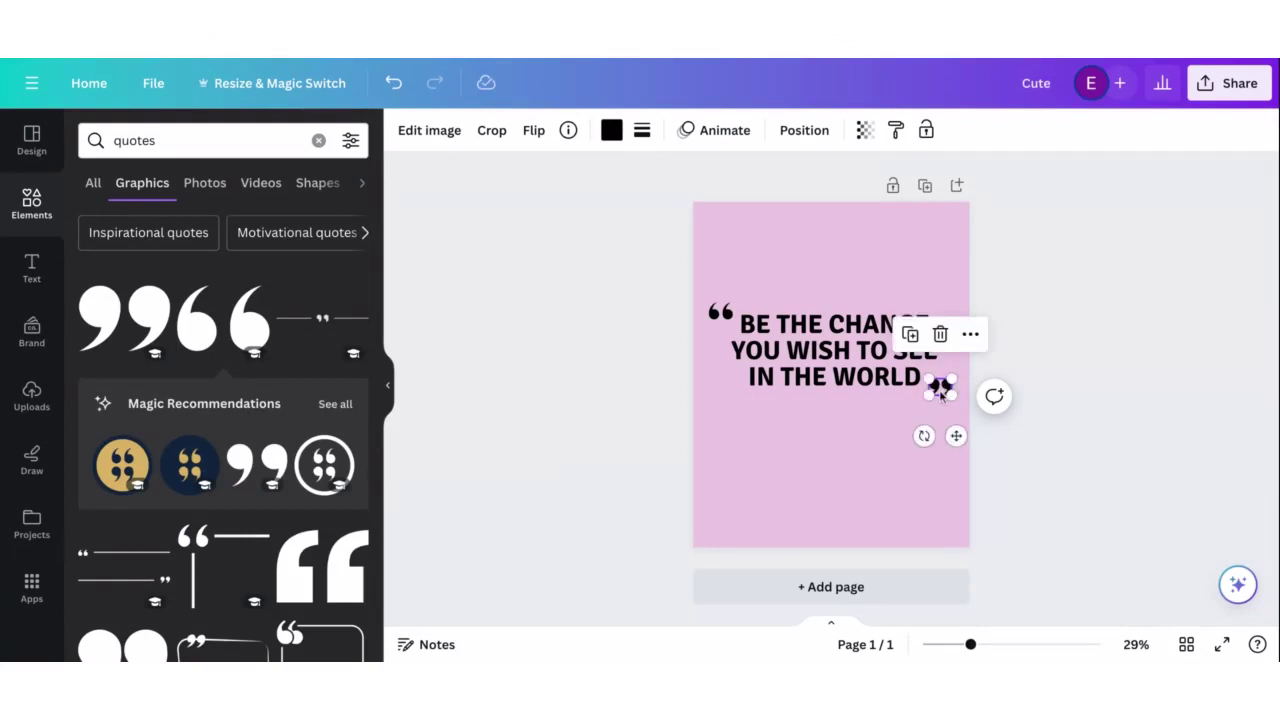
click(1052, 353)
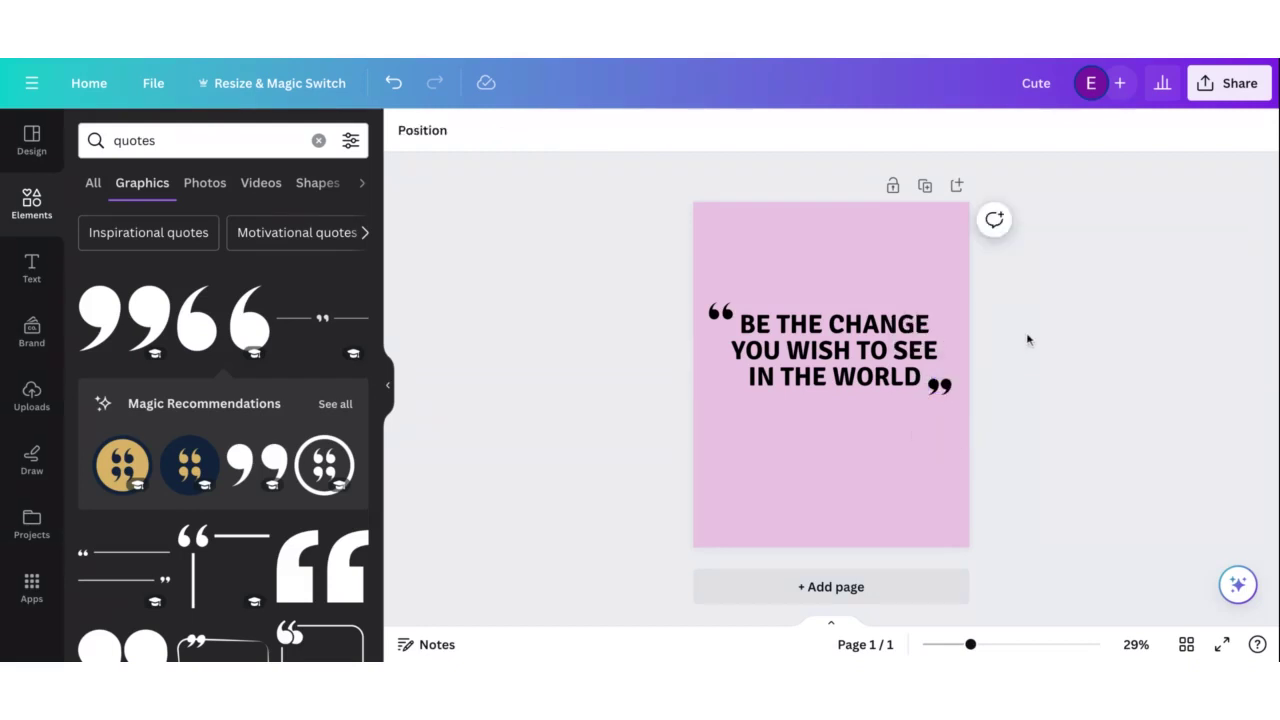
Make the closing quotation mark slightly transparent
click(938, 389)
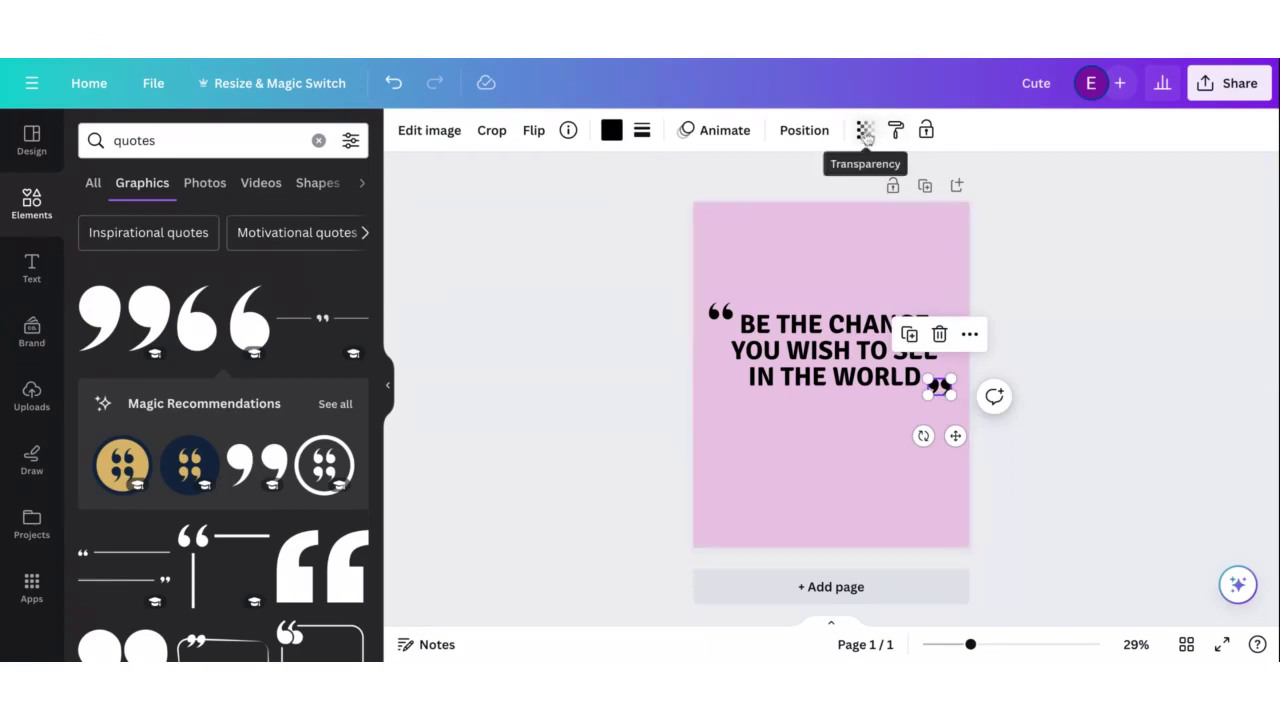
click(865, 132)
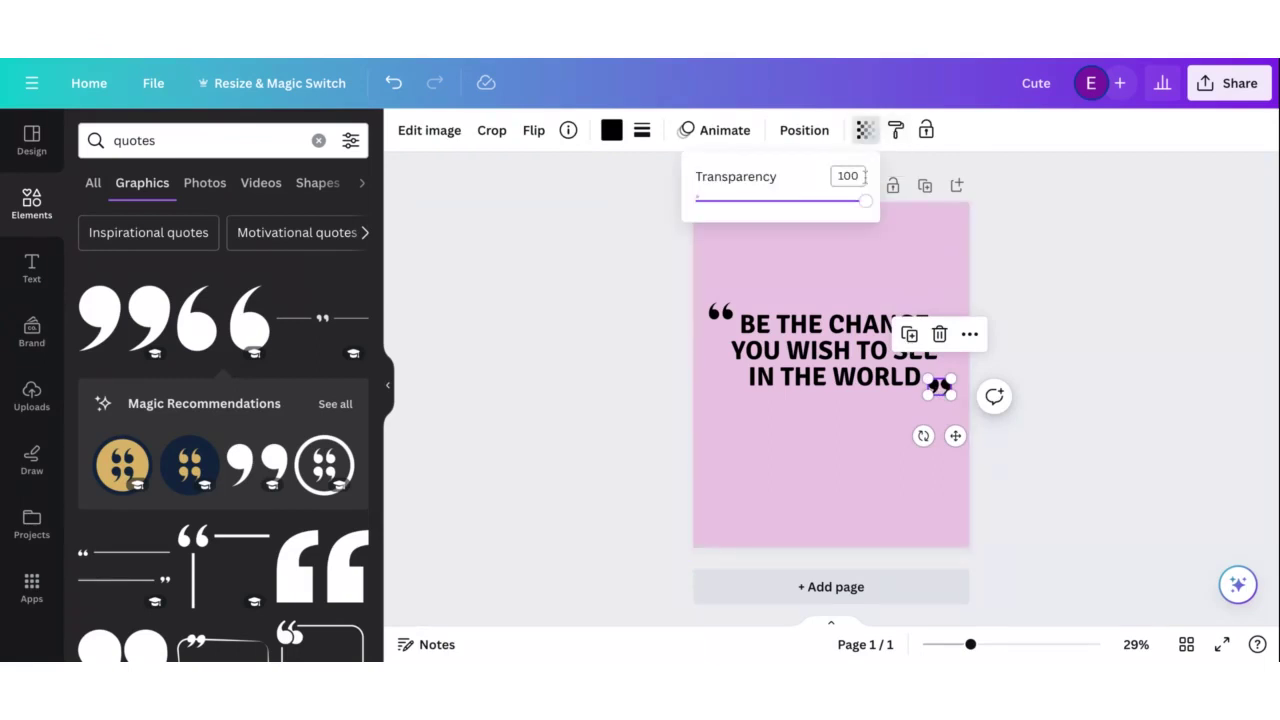
drag(864, 201, 855, 203)
click(750, 276)
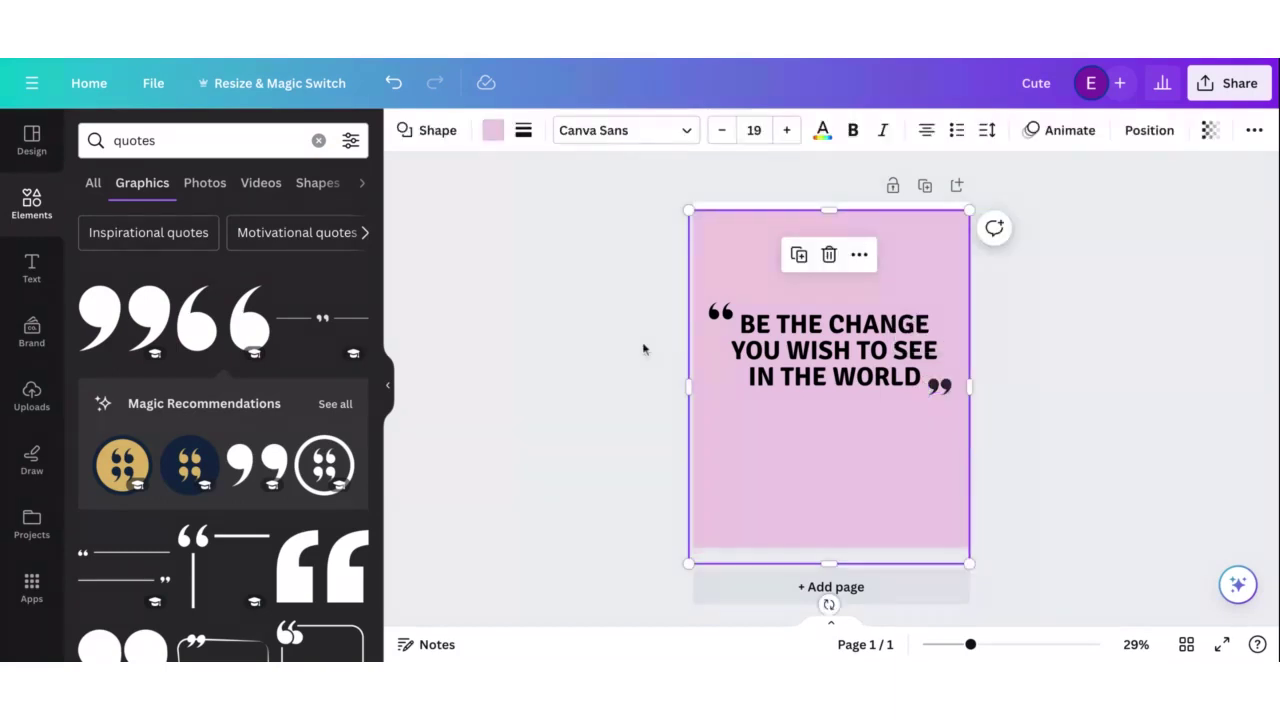
Set the opening quotation mark's transparency to 80
click(719, 314)
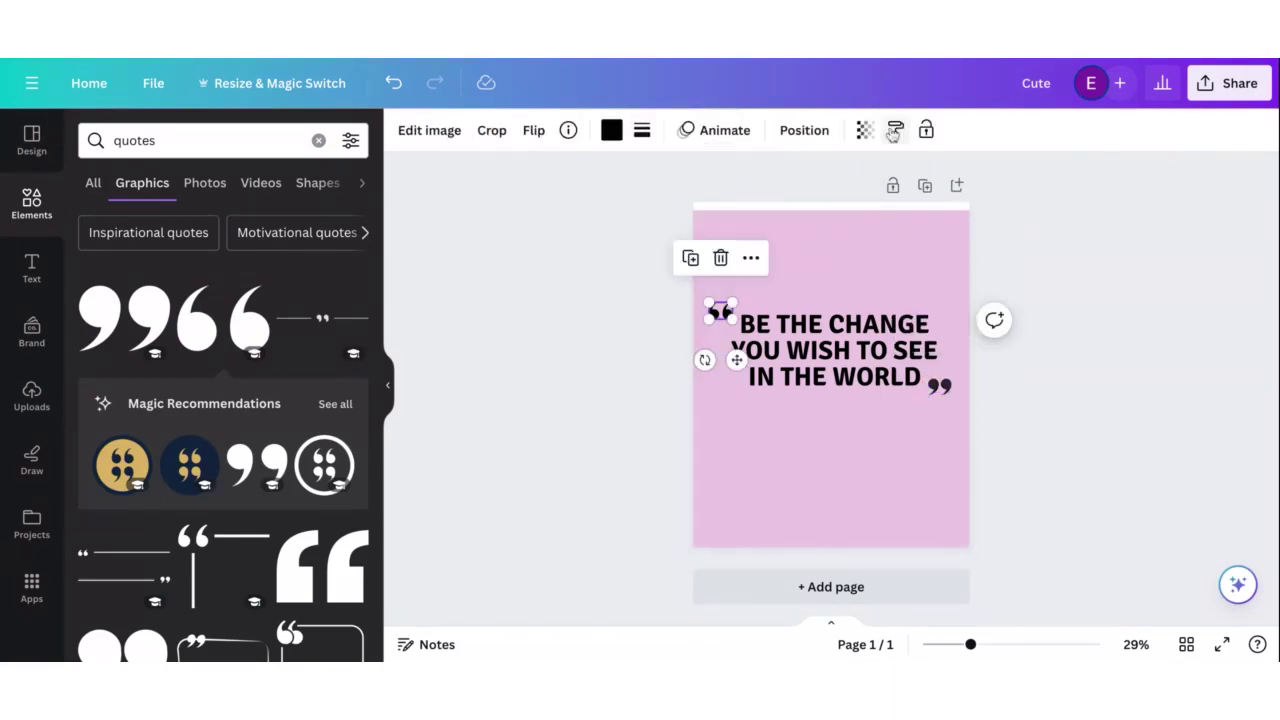
click(864, 130)
key(Left)
key(Left)
key(Left)
key(Left)
key(Left)
key(Left)
key(Left)
key(Left)
key(Left)
key(Left)
key(Left)
key(Left)
key(Left)
key(Left)
key(Left)
key(Left)
key(Left)
key(Left)
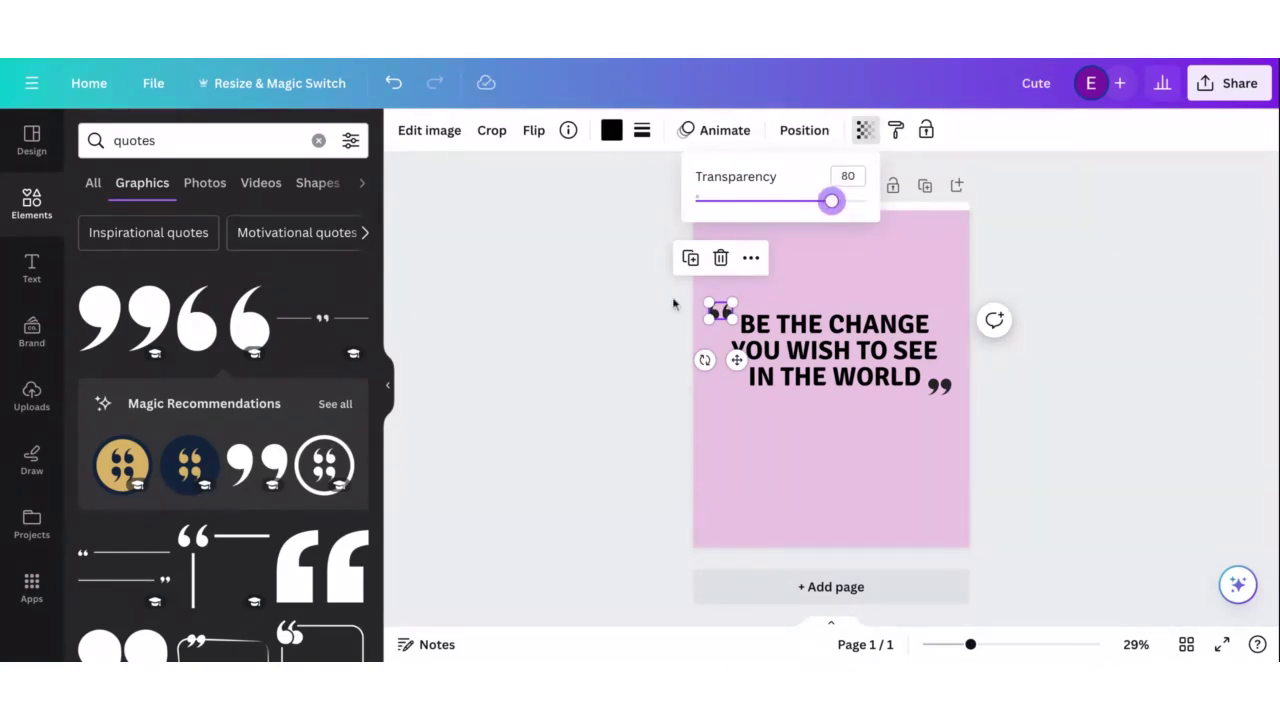
Set the closing quotation mark's transparency to 80
click(942, 390)
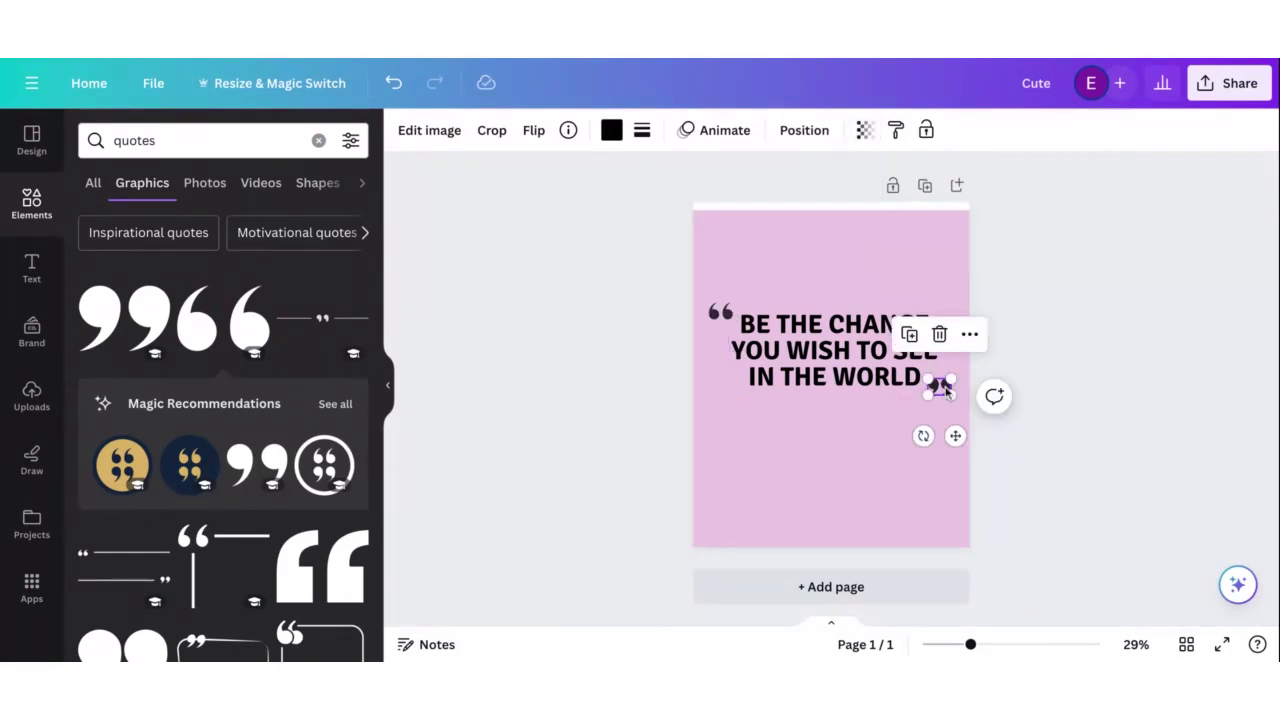
click(864, 131)
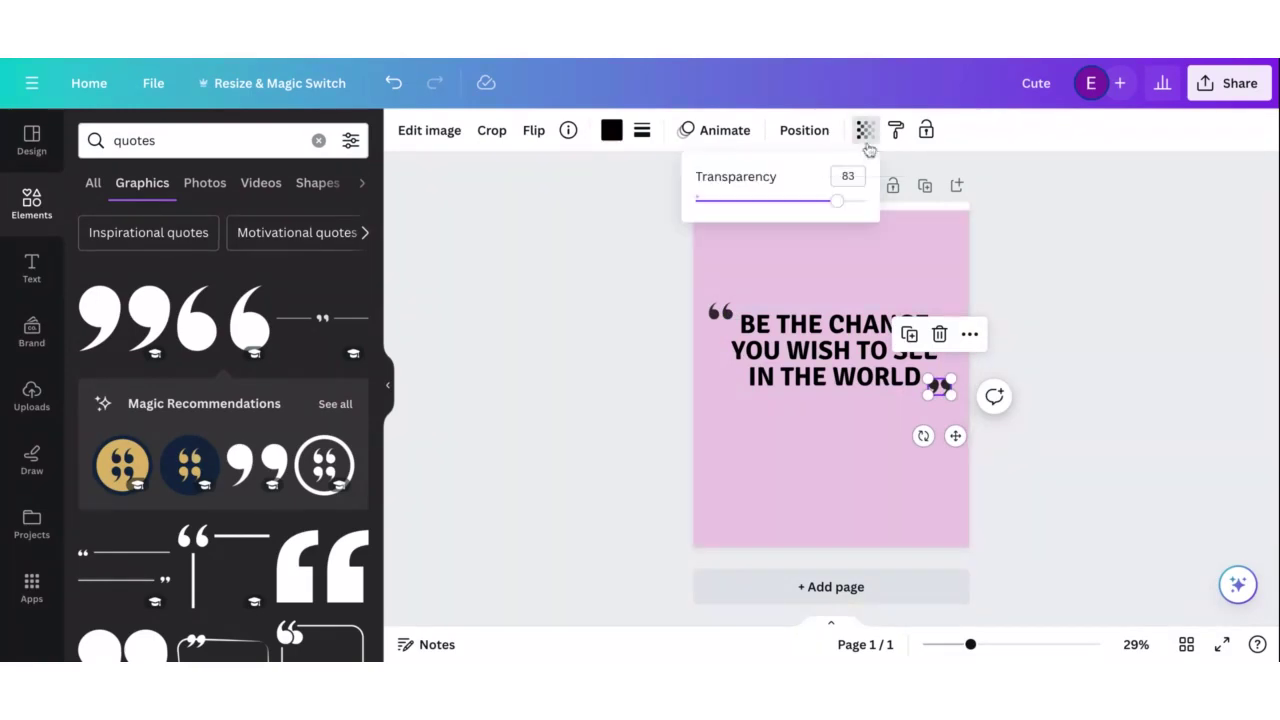
drag(836, 201, 832, 202)
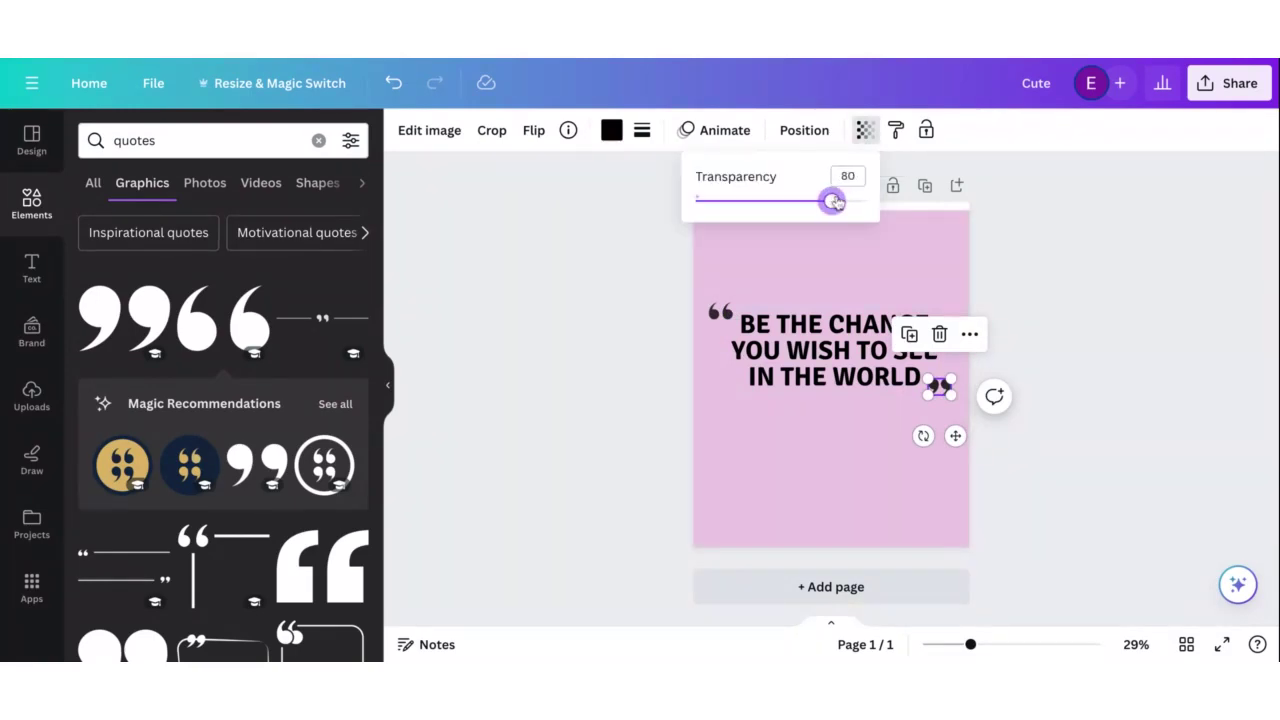
click(1066, 243)
click(1065, 244)
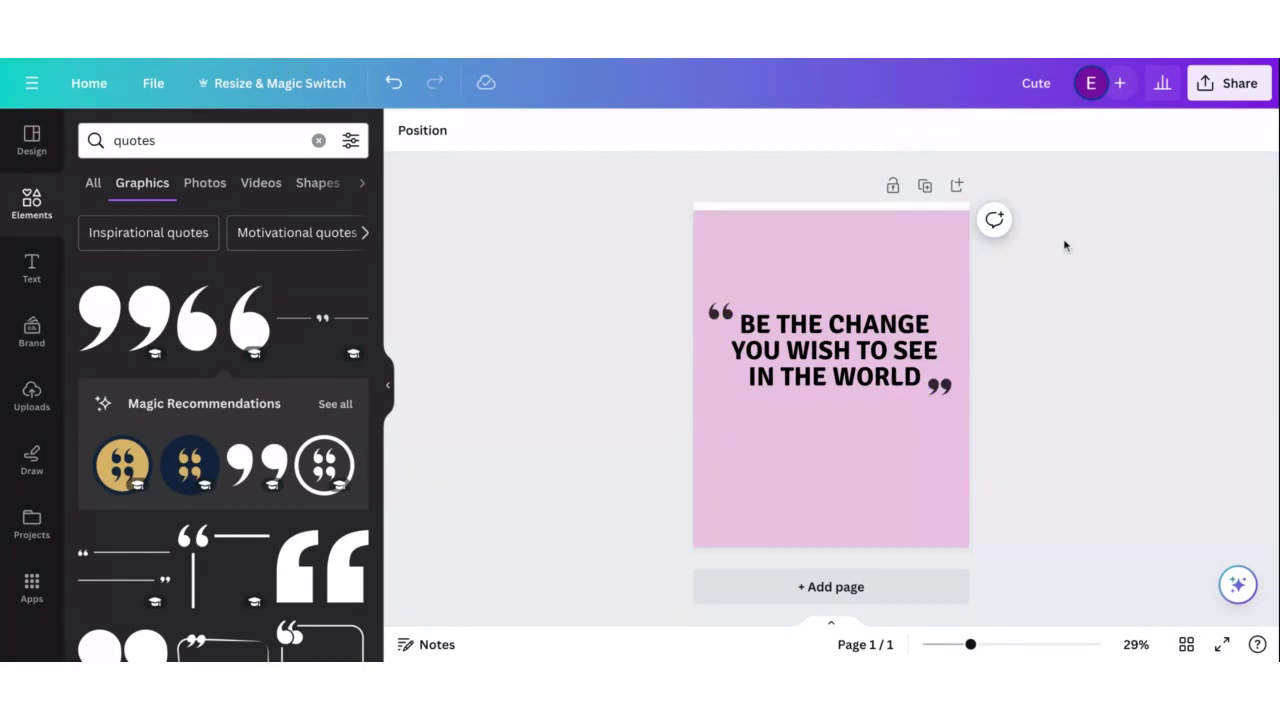
Extend the pink background shape upward to the page's top edge so it covers the white strip
click(914, 281)
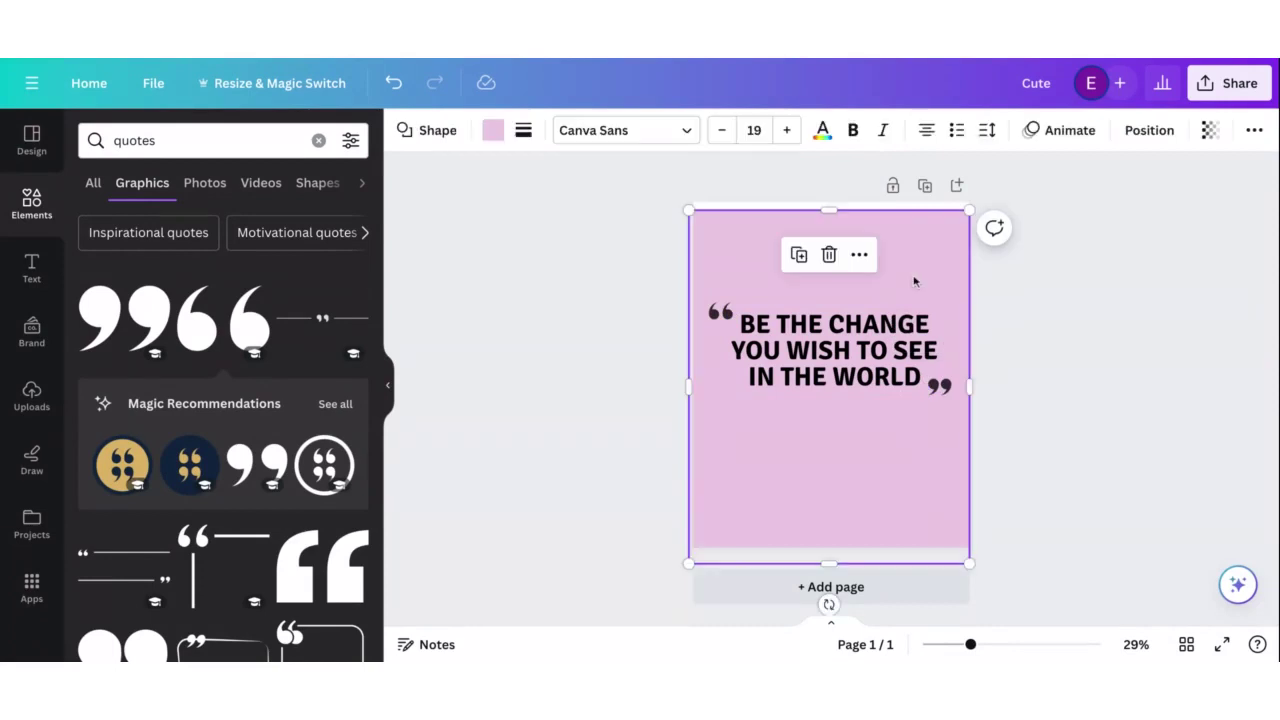
click(837, 234)
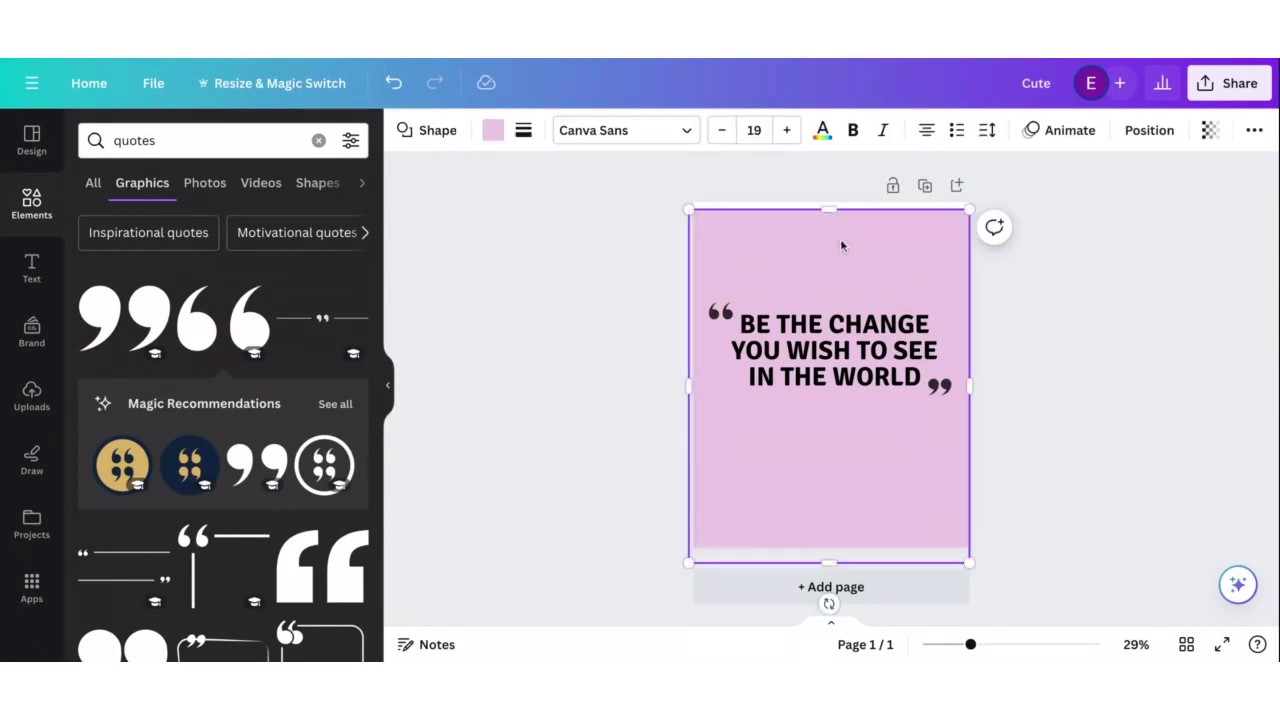
drag(829, 209, 828, 201)
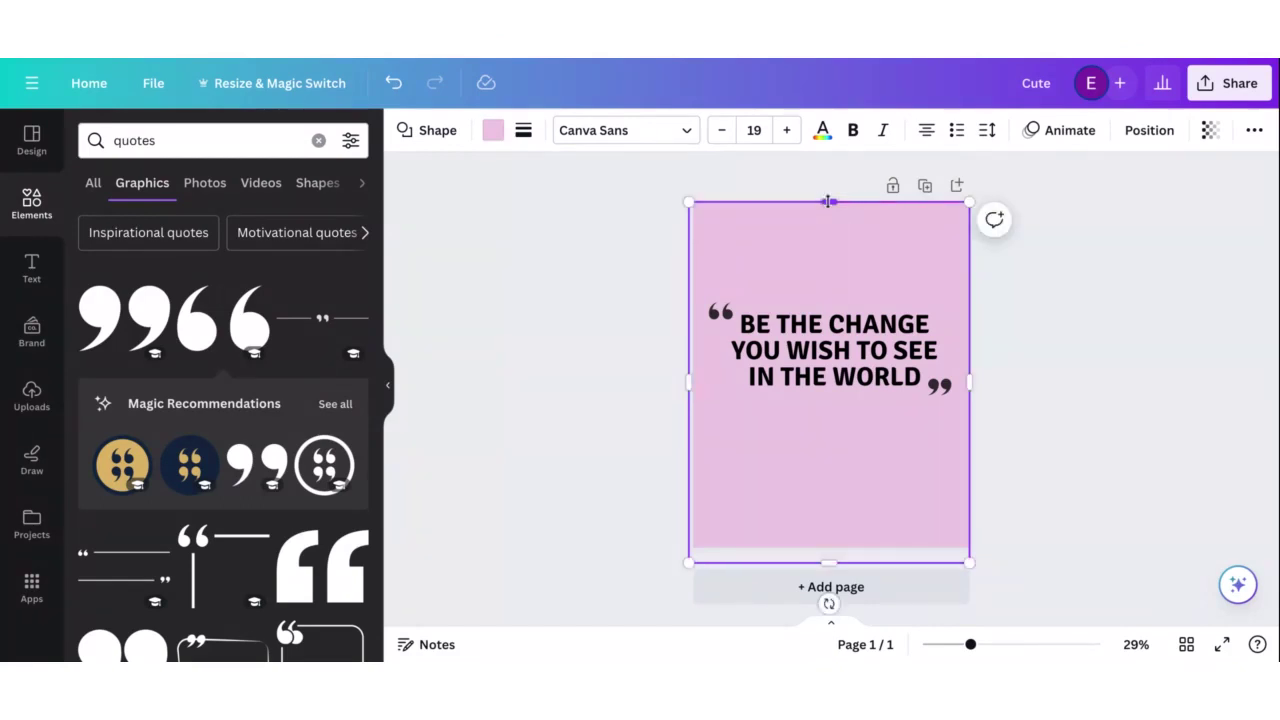
click(1145, 333)
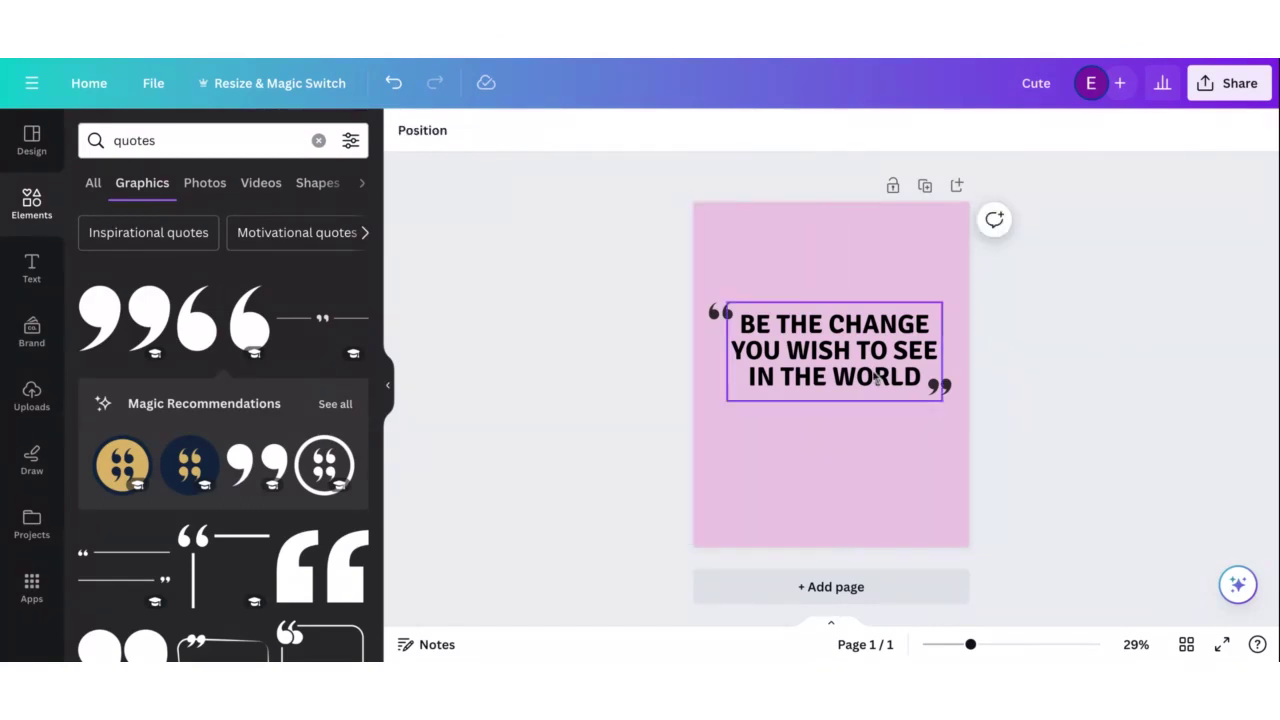
Apply a Shadow effect to the quote text and set the shadow color to white
click(870, 372)
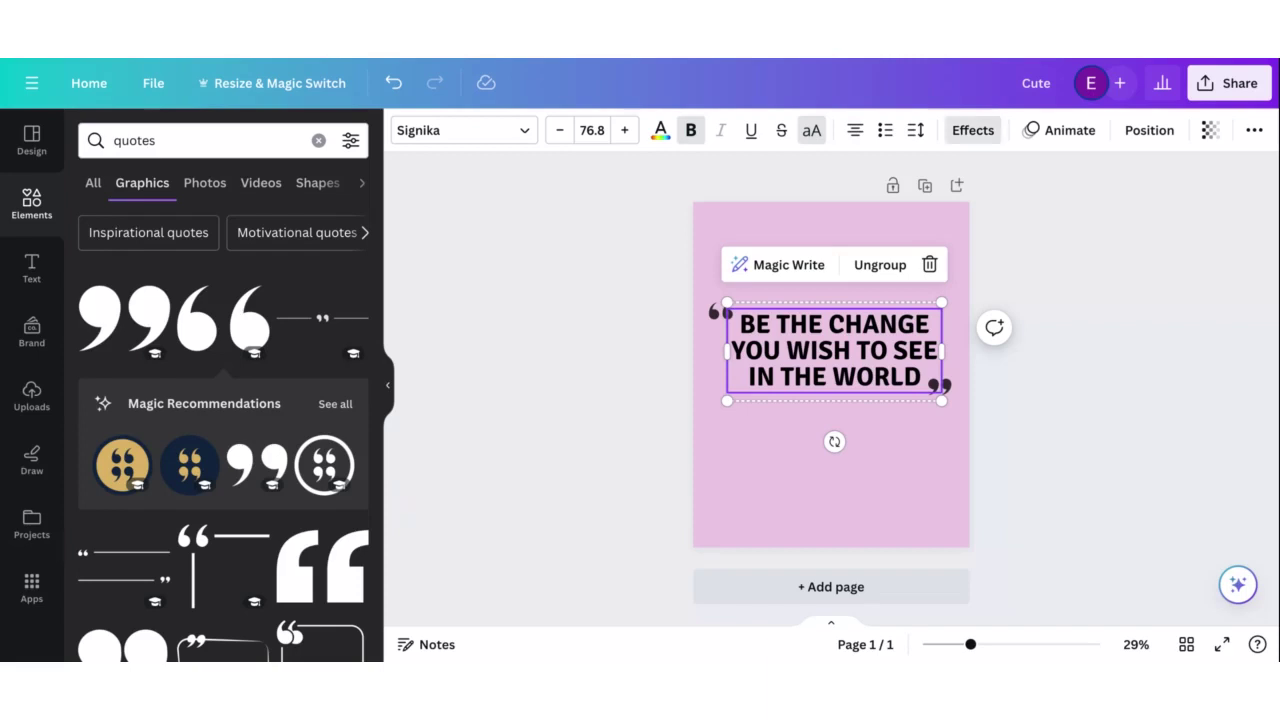
click(972, 130)
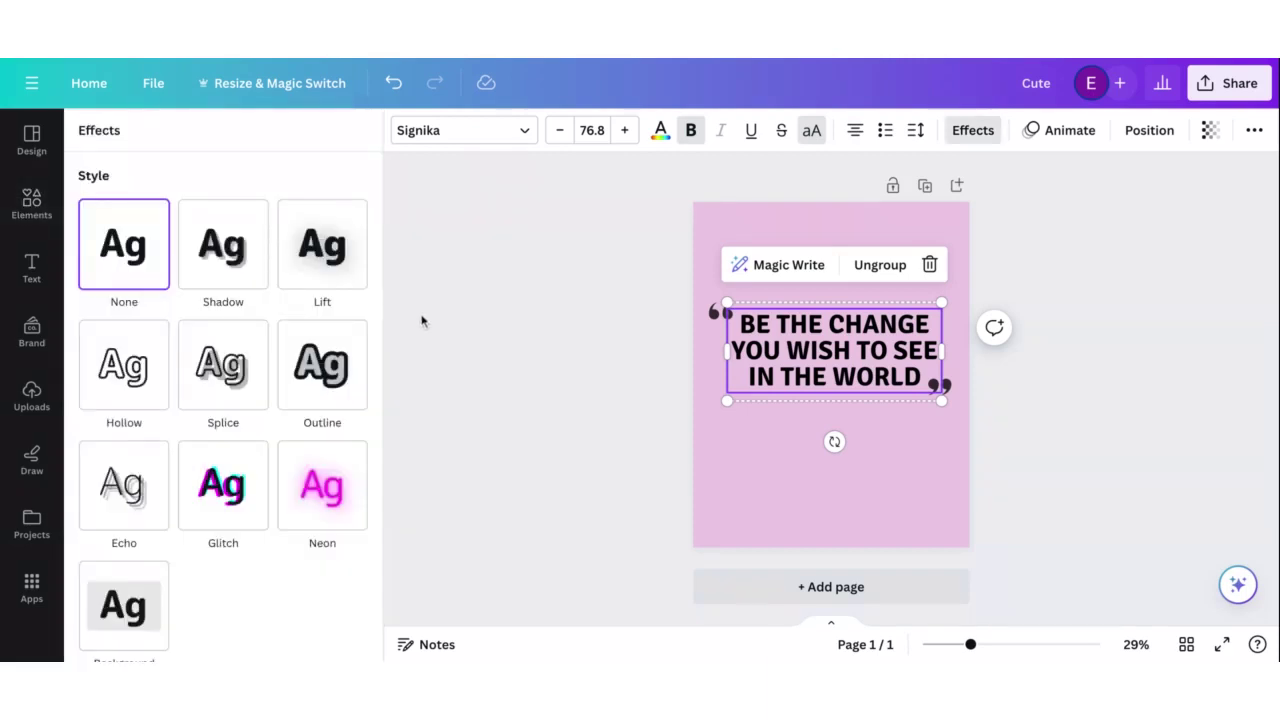
click(233, 265)
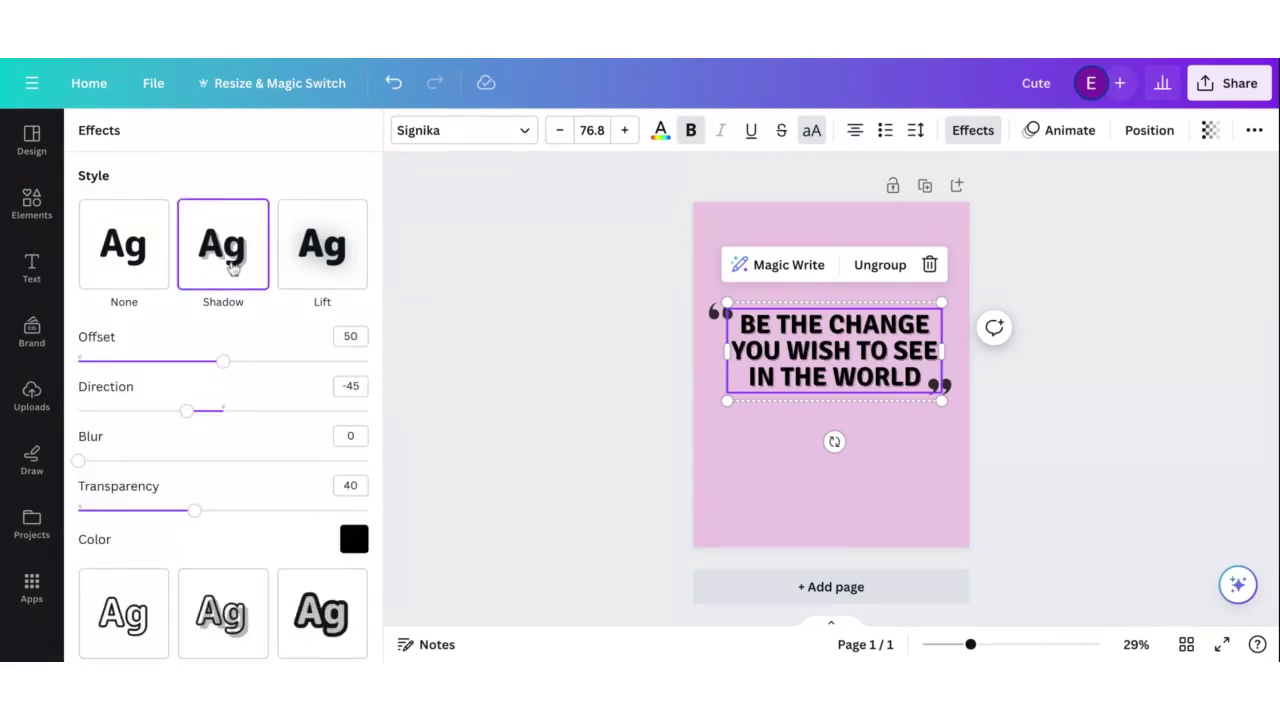
click(358, 539)
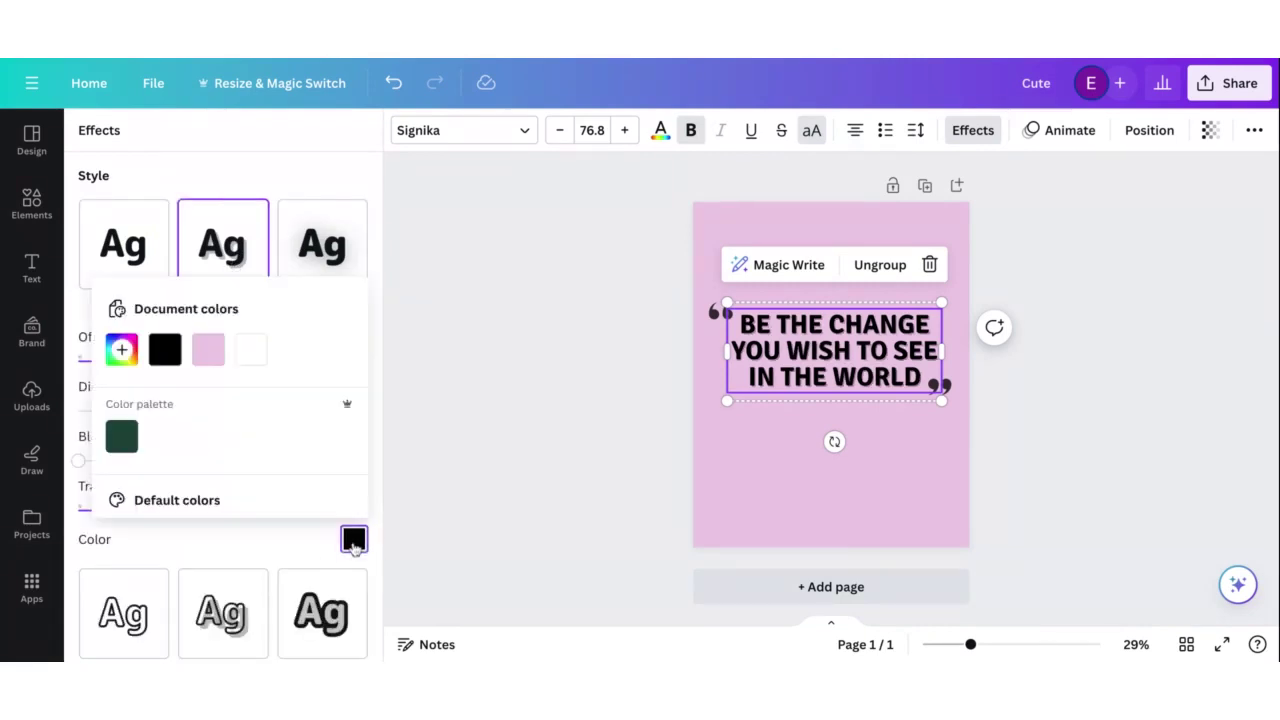
click(245, 356)
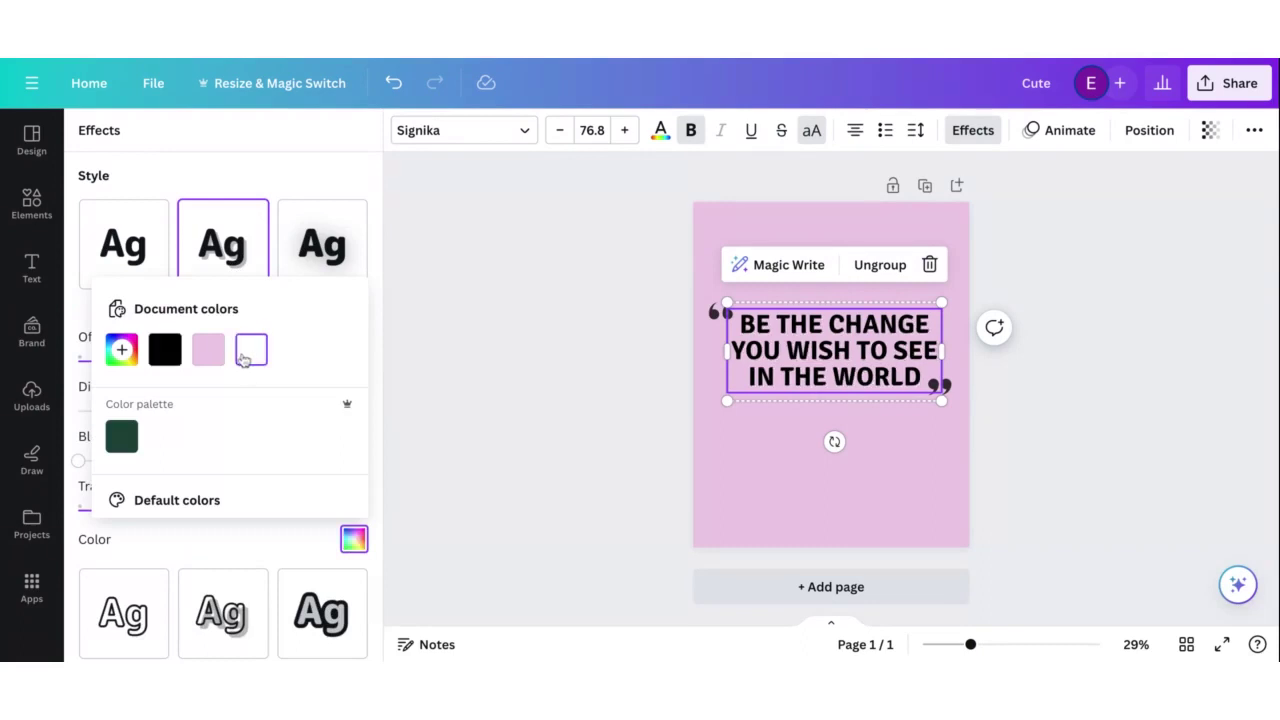
click(449, 374)
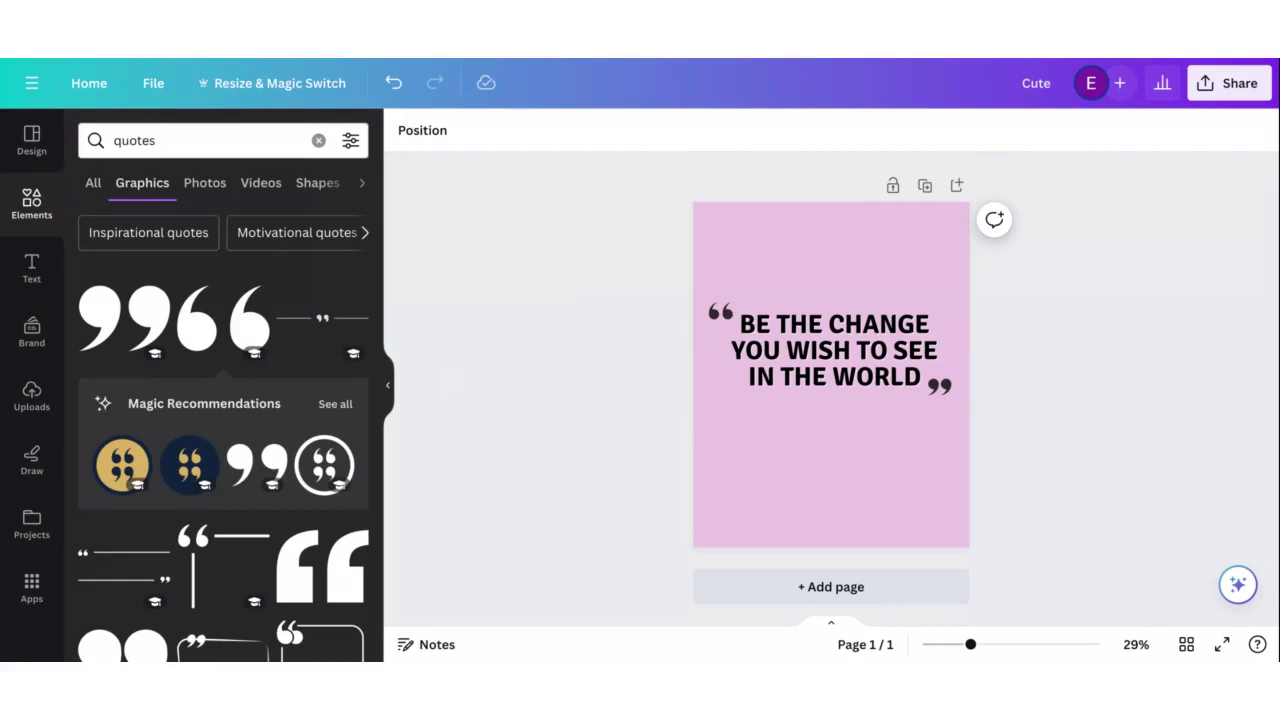
Try several gradient fills on the background shape and settle on the yellow-to-pink gradient
click(809, 283)
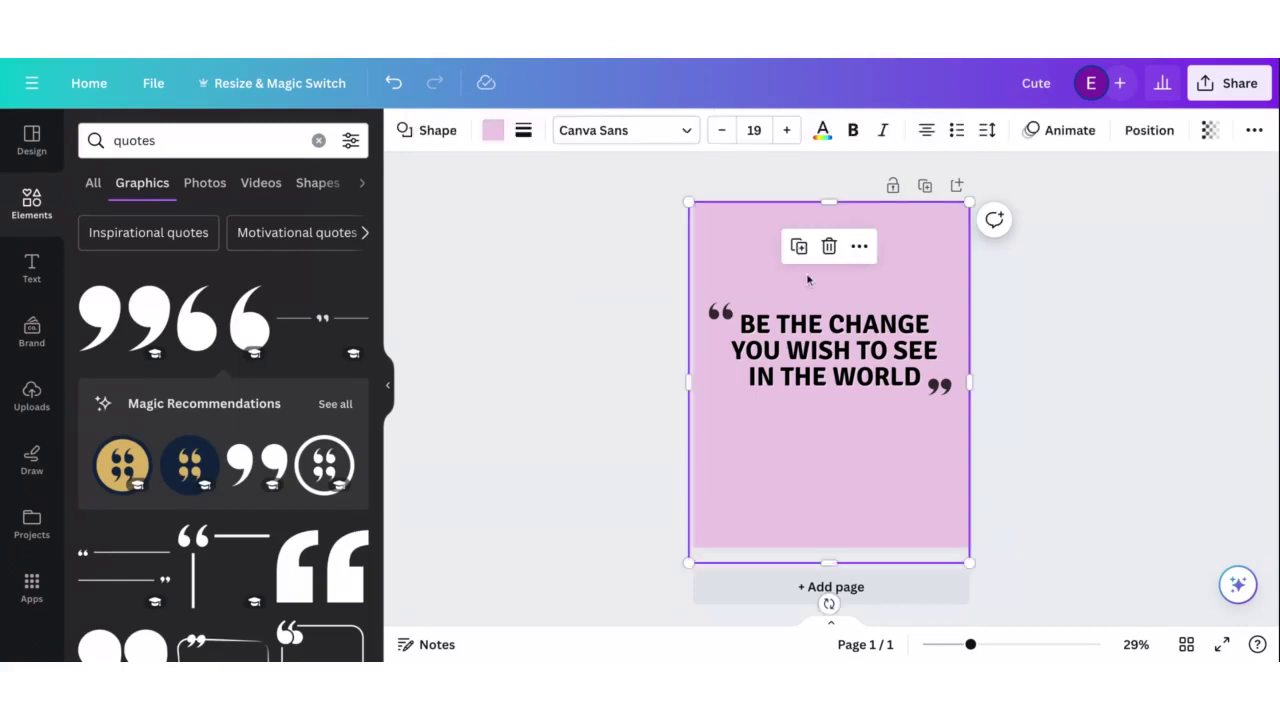
click(492, 130)
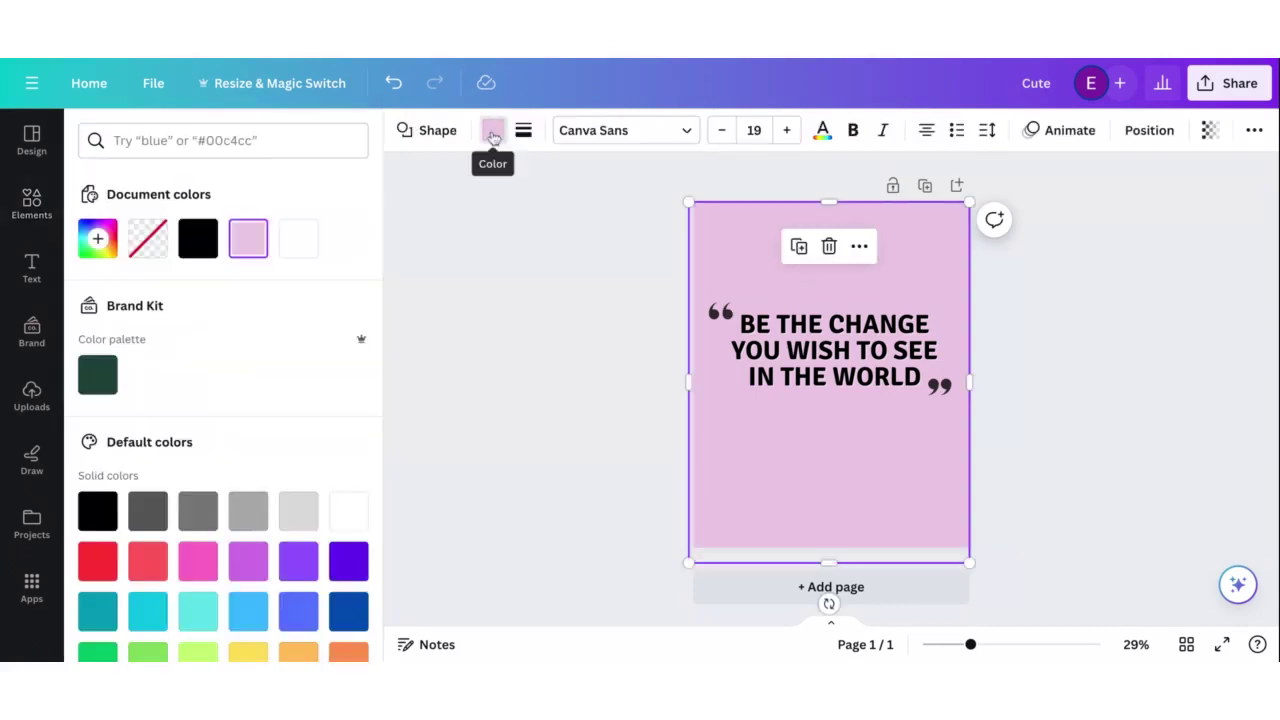
scroll(234, 388, down, 3)
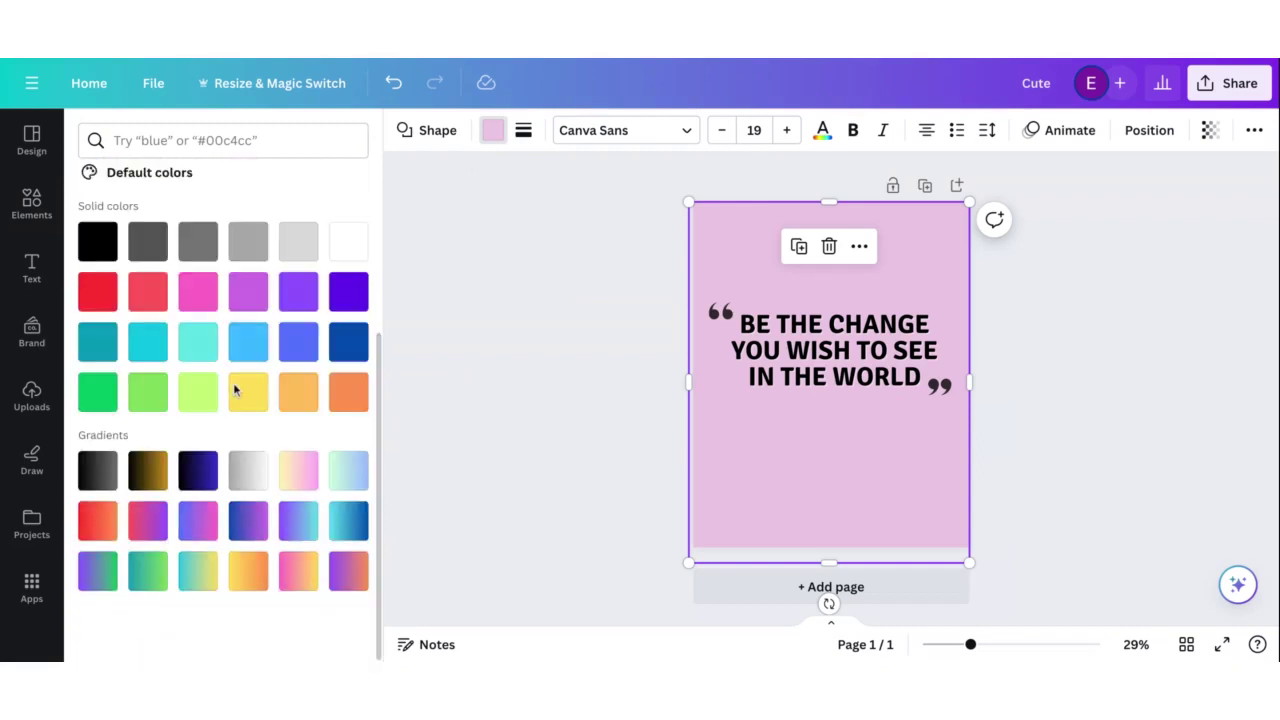
click(300, 474)
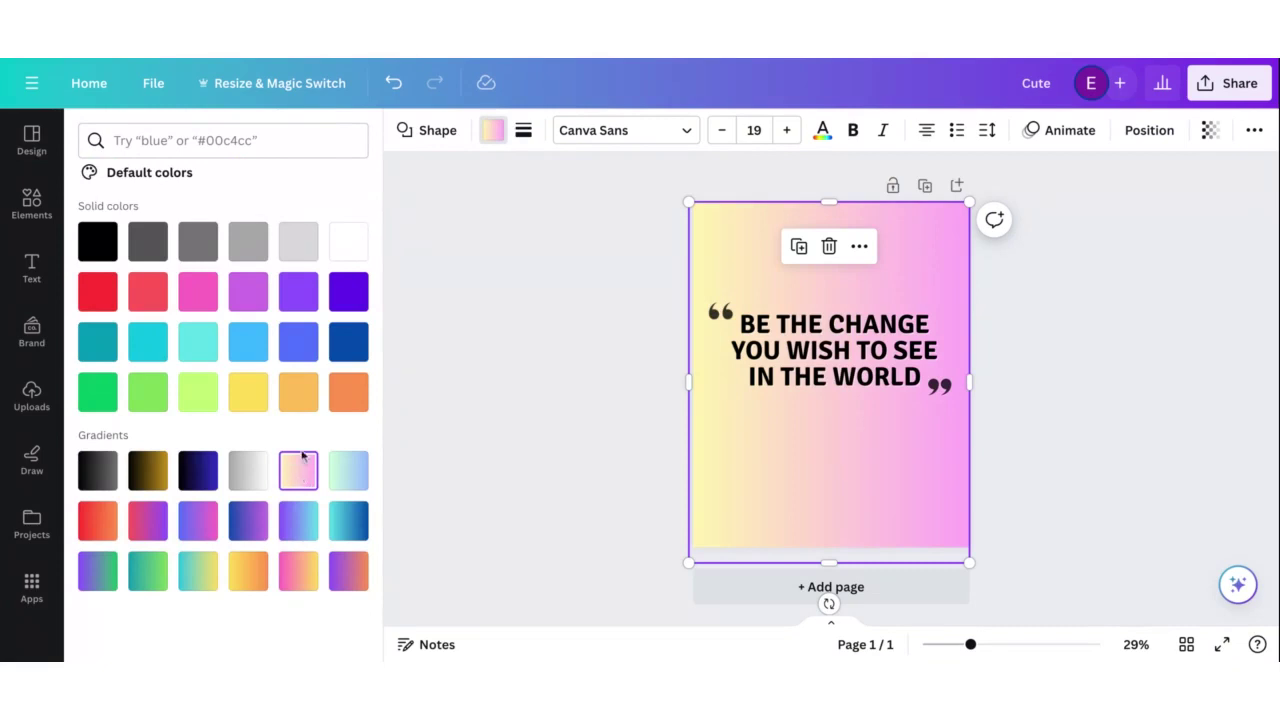
click(141, 530)
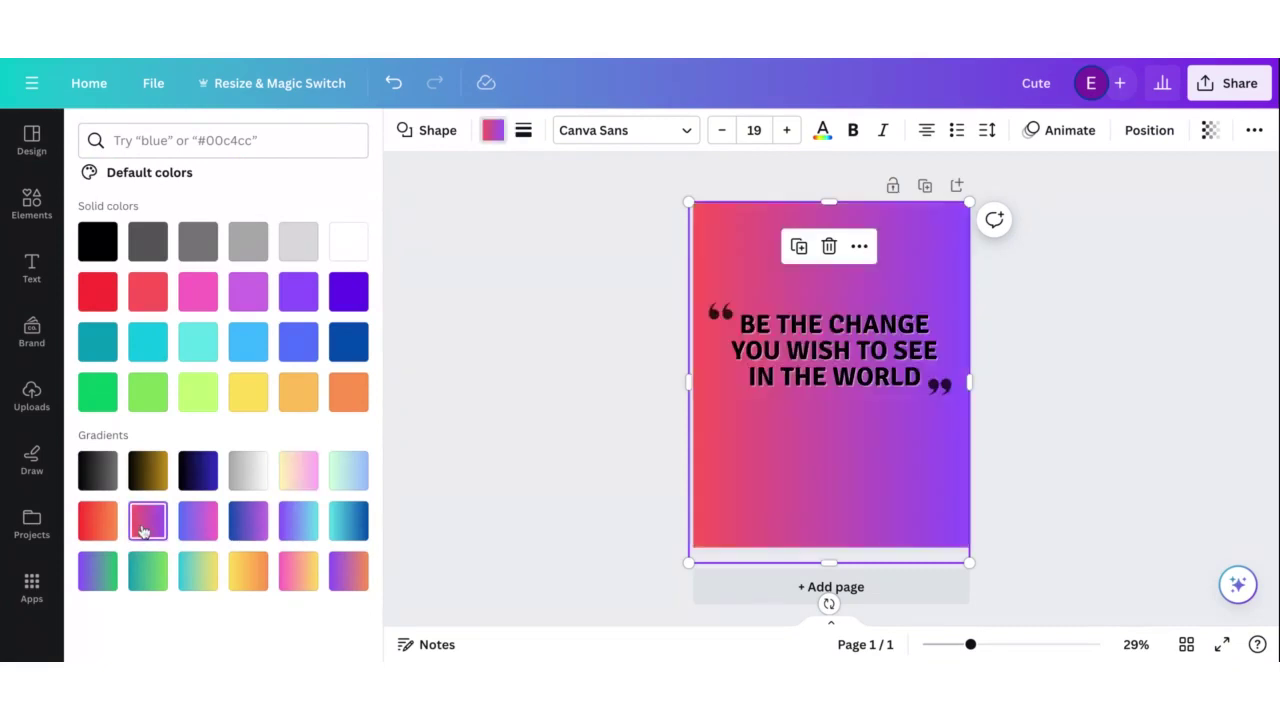
click(283, 536)
click(294, 483)
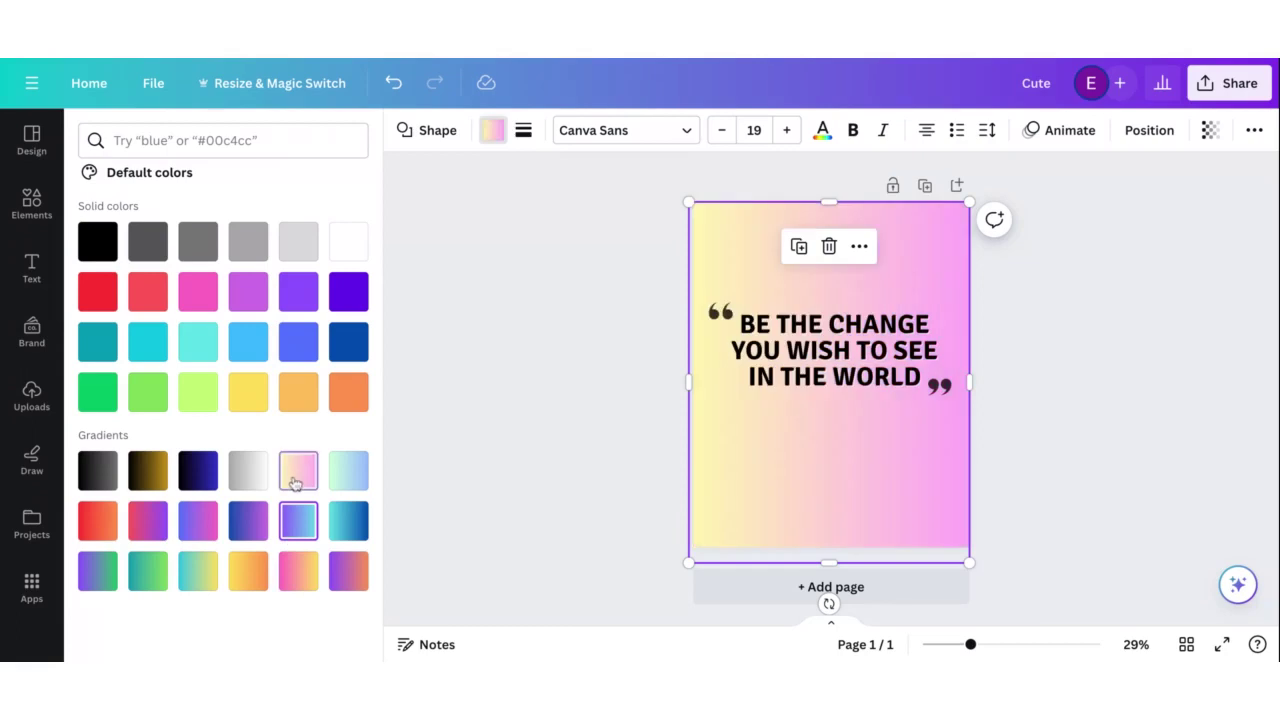
key(Escape)
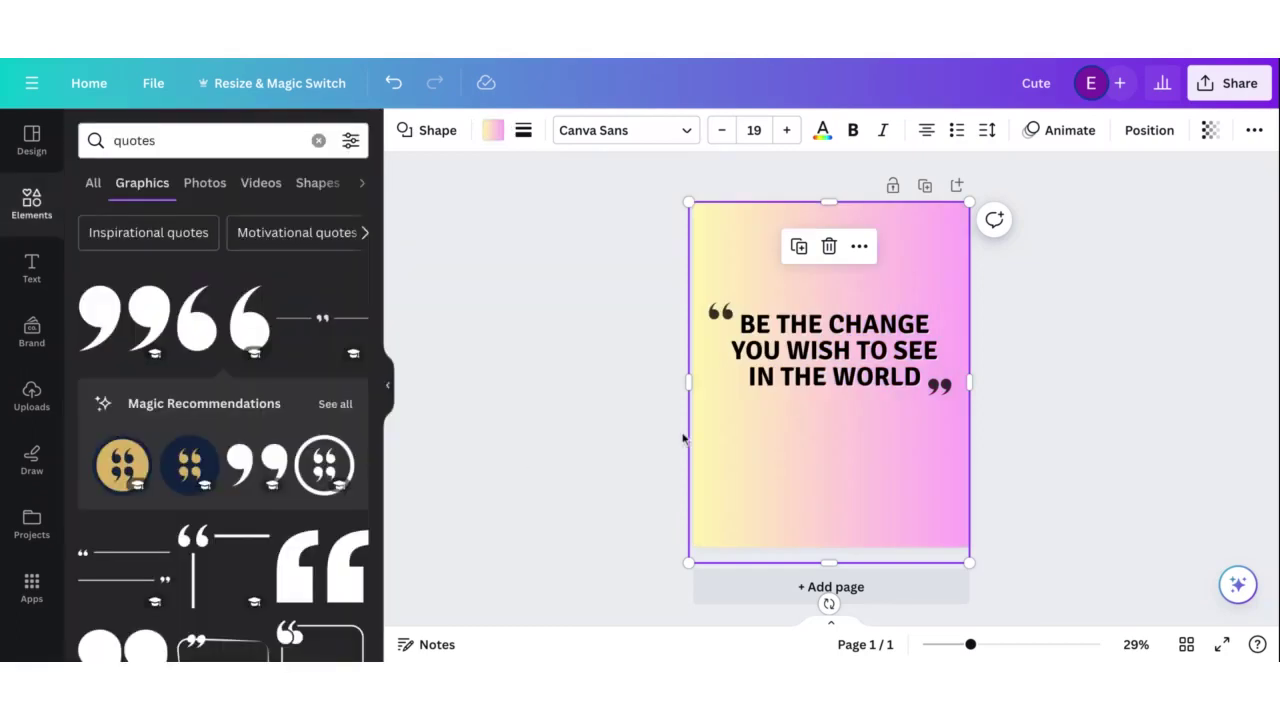
click(1036, 431)
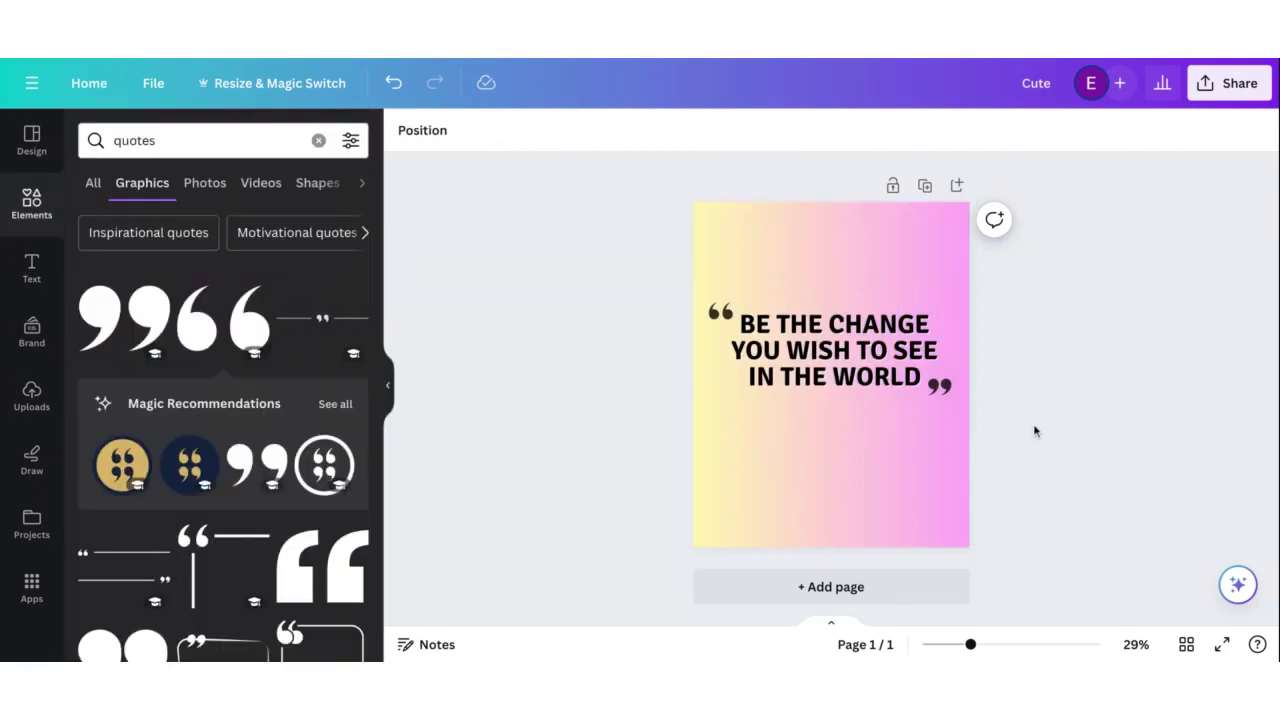
Clear the quotes search and browse the featured graphics and collections in the graphics library
click(318, 140)
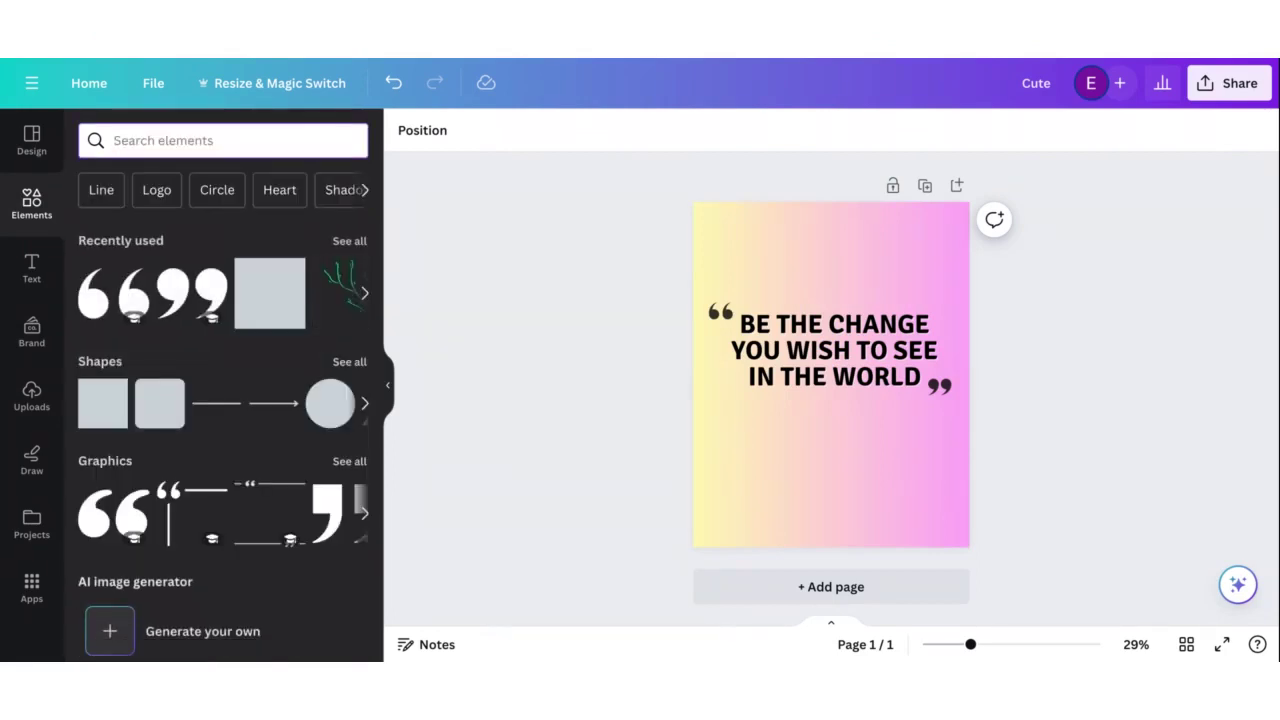
click(349, 461)
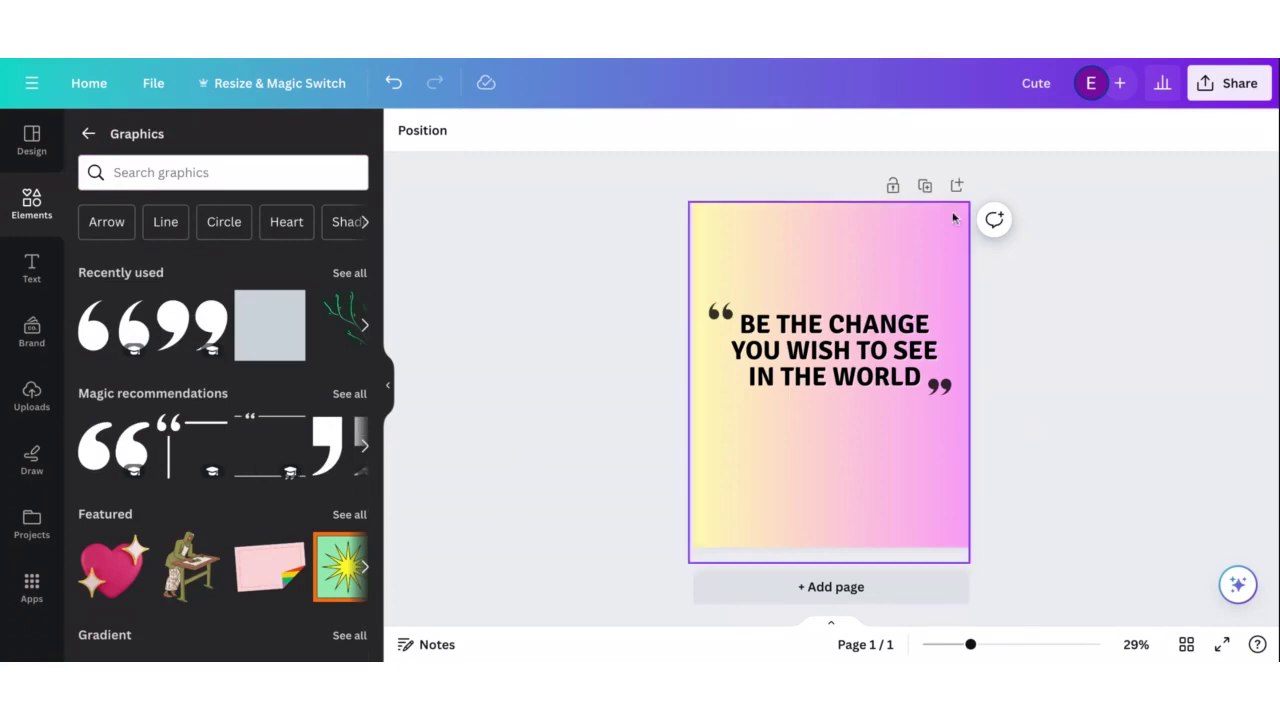
scroll(265, 483, down, 2)
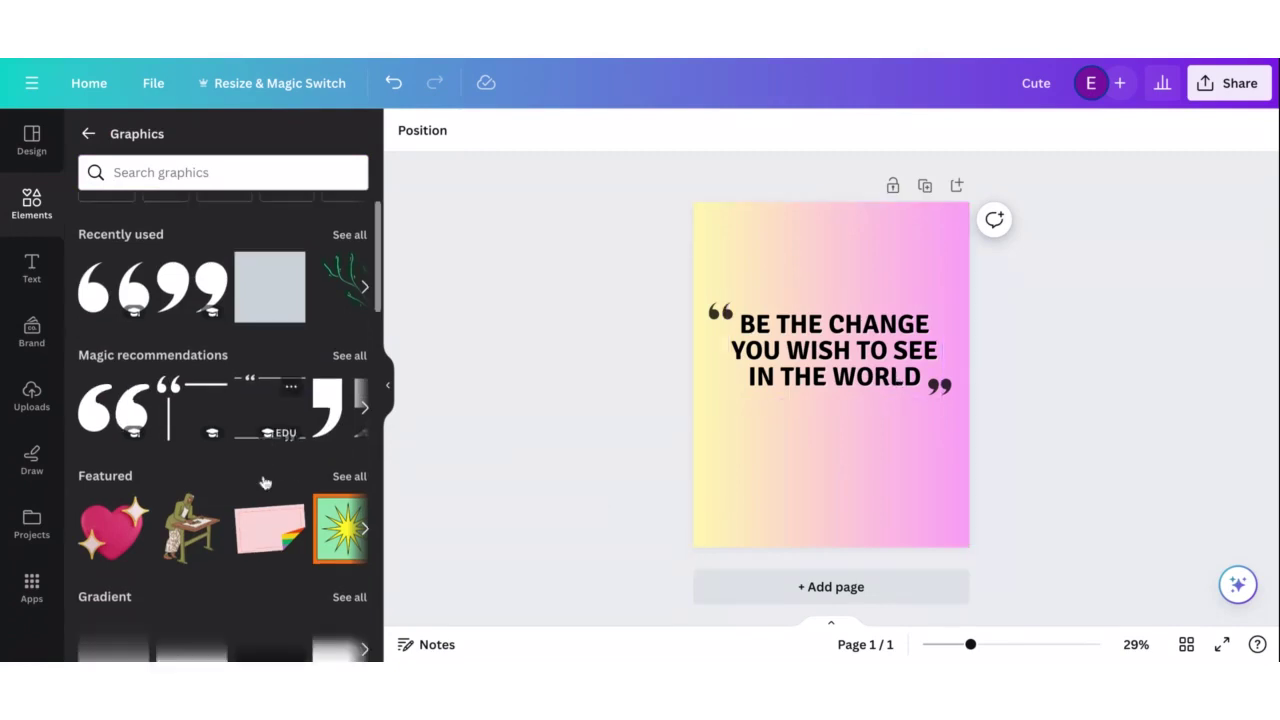
scroll(265, 483, down, 8)
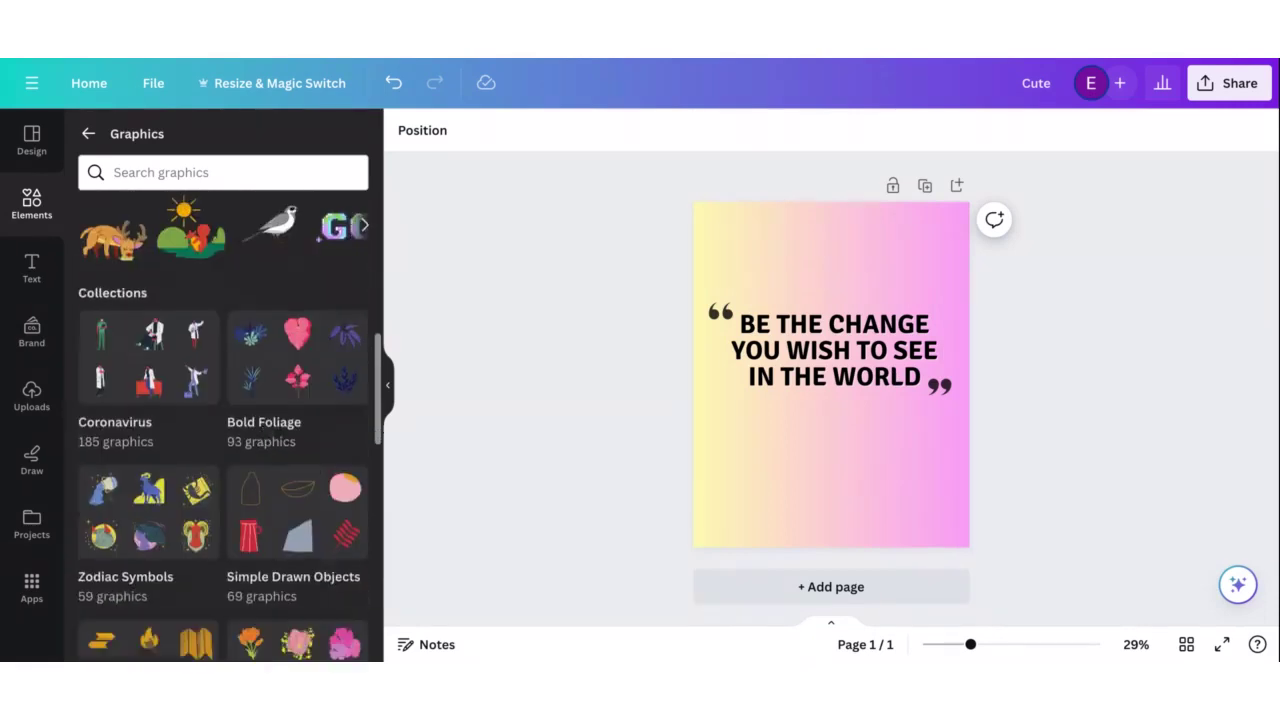
scroll(258, 368, up, 10)
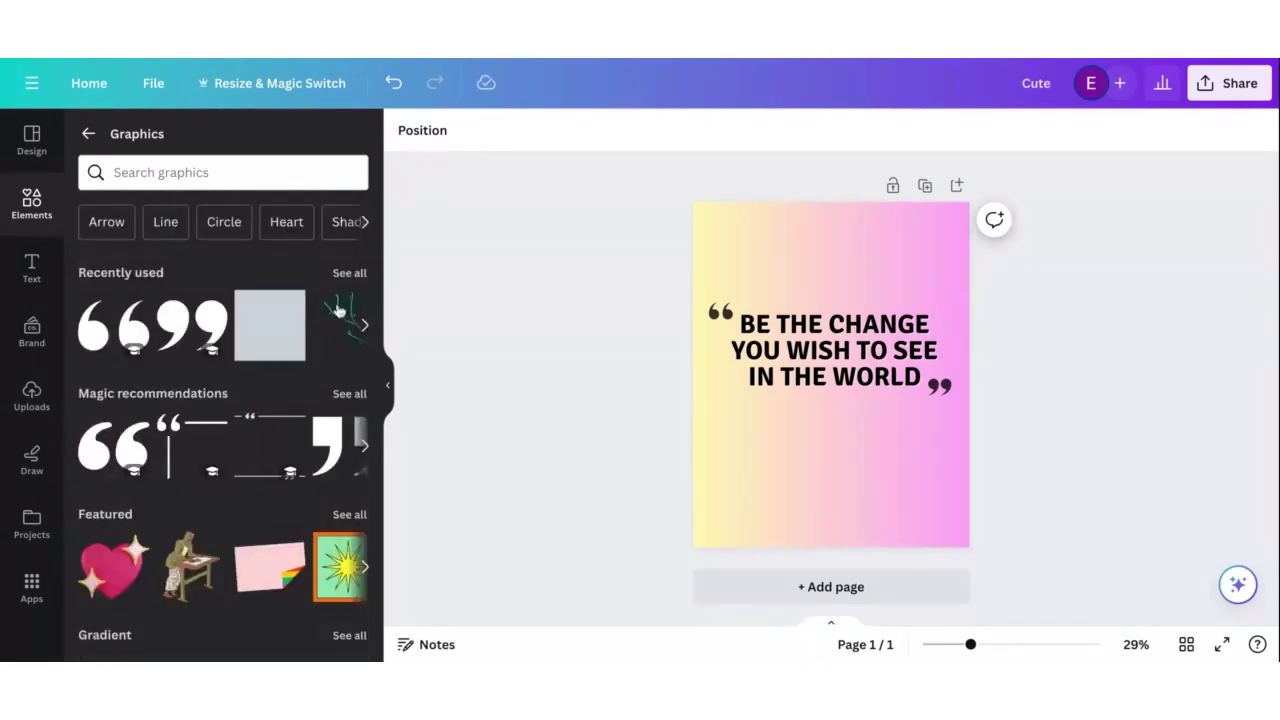
Add the "Who needs a boyfriend when you have the best set of friends." font combination and place it below the main quote
click(31, 266)
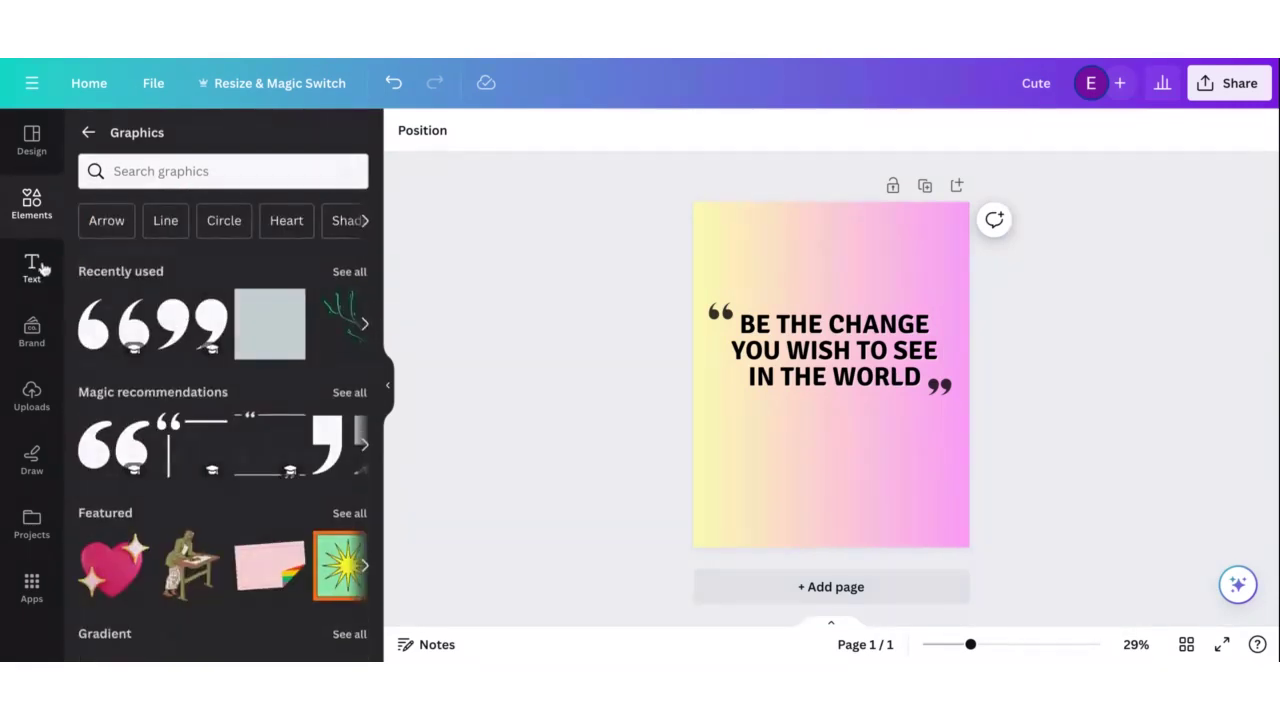
scroll(229, 493, down, 3)
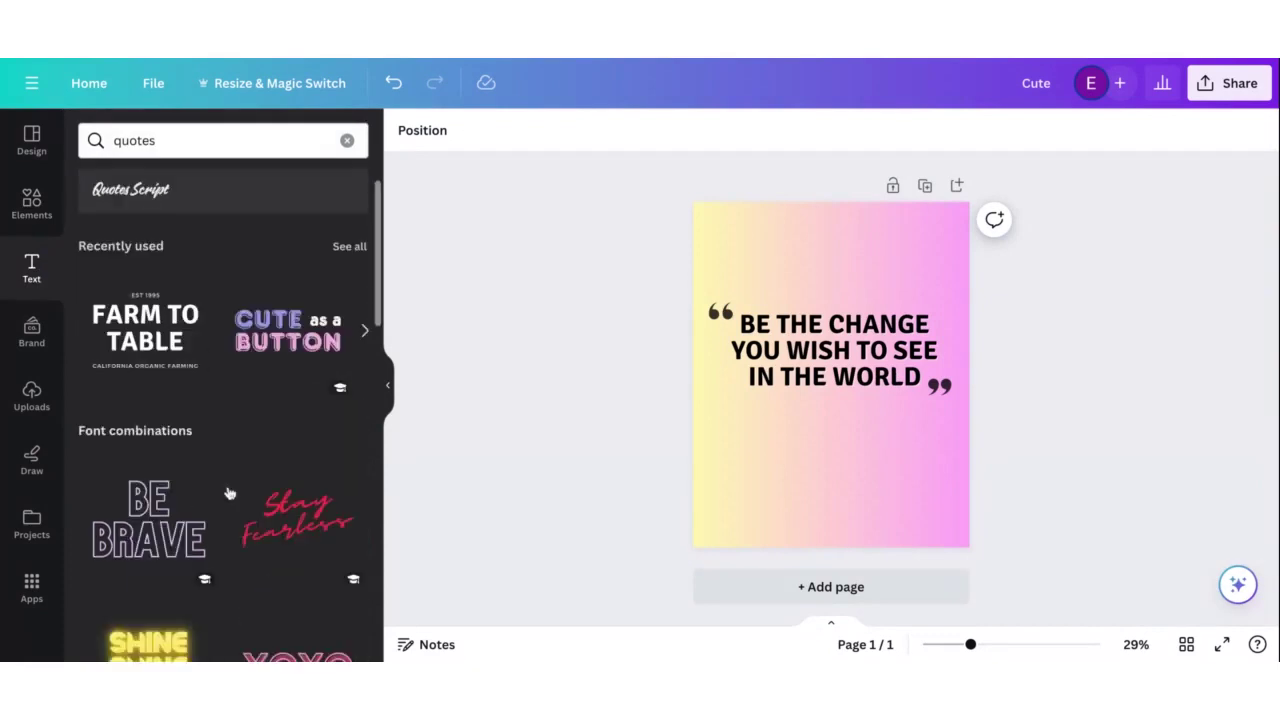
scroll(229, 493, down, 5)
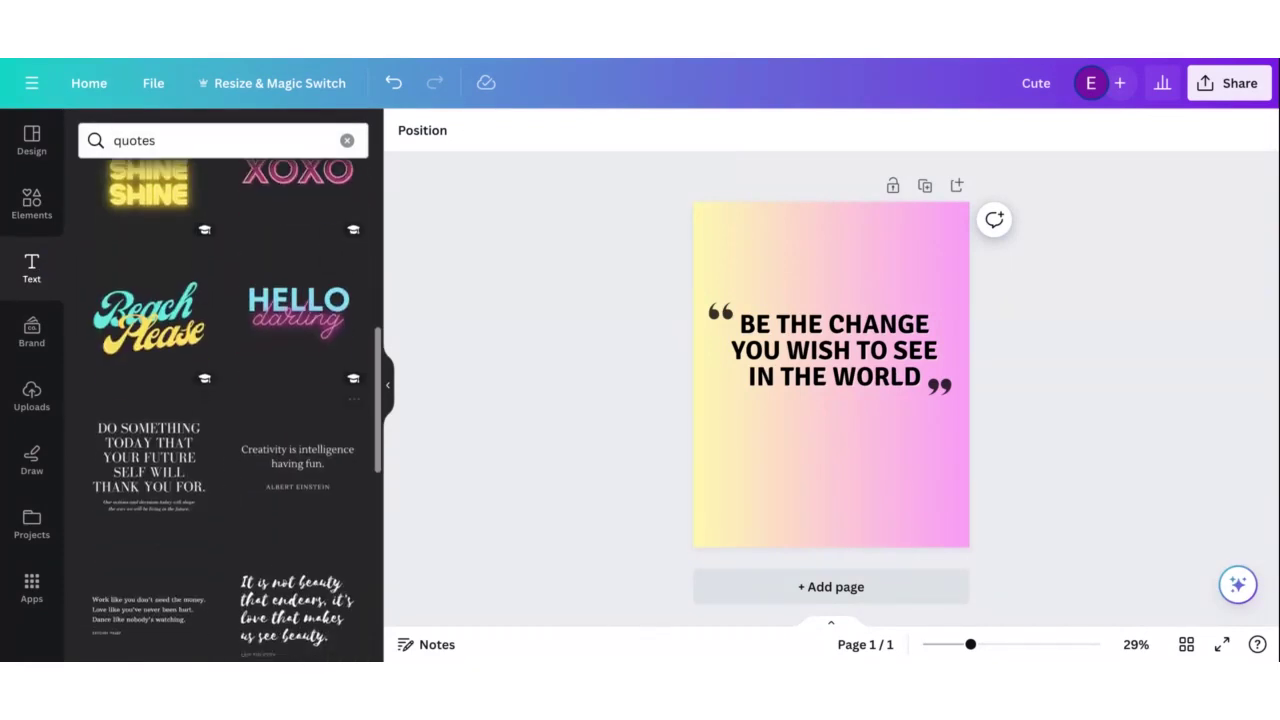
scroll(279, 436, down, 1)
scroll(266, 493, down, 3)
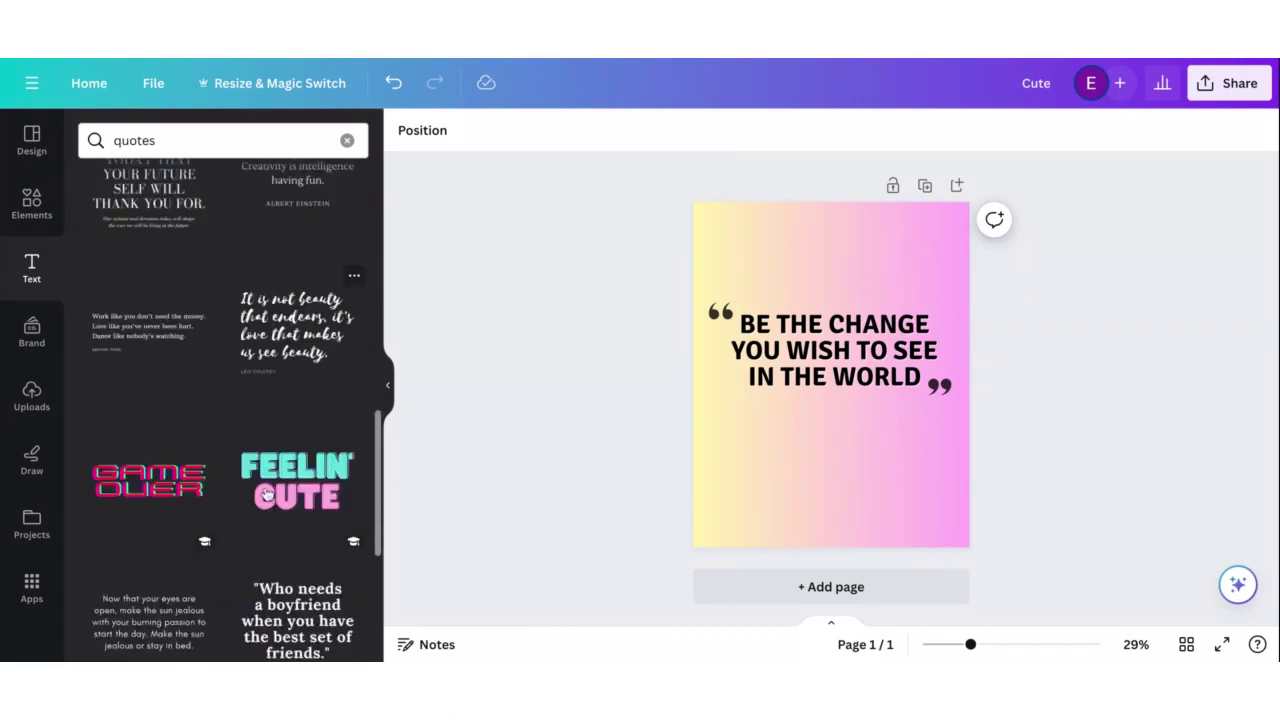
scroll(266, 493, down, 3)
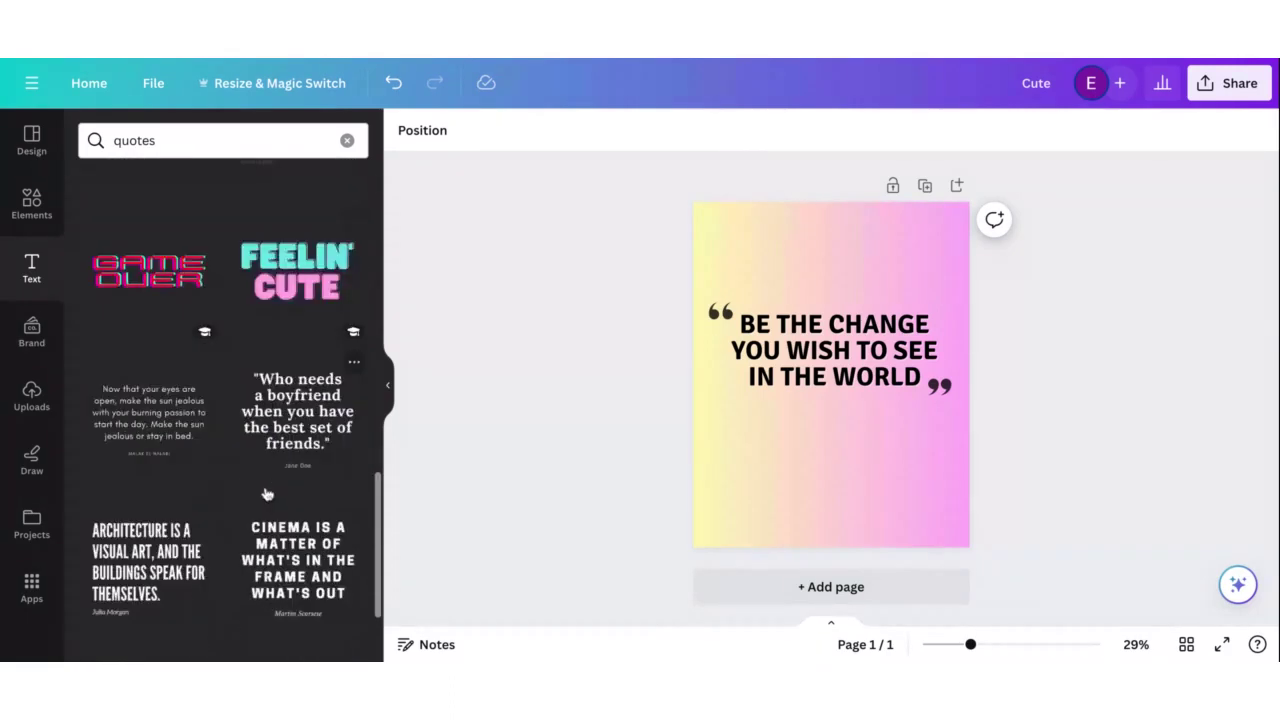
click(307, 434)
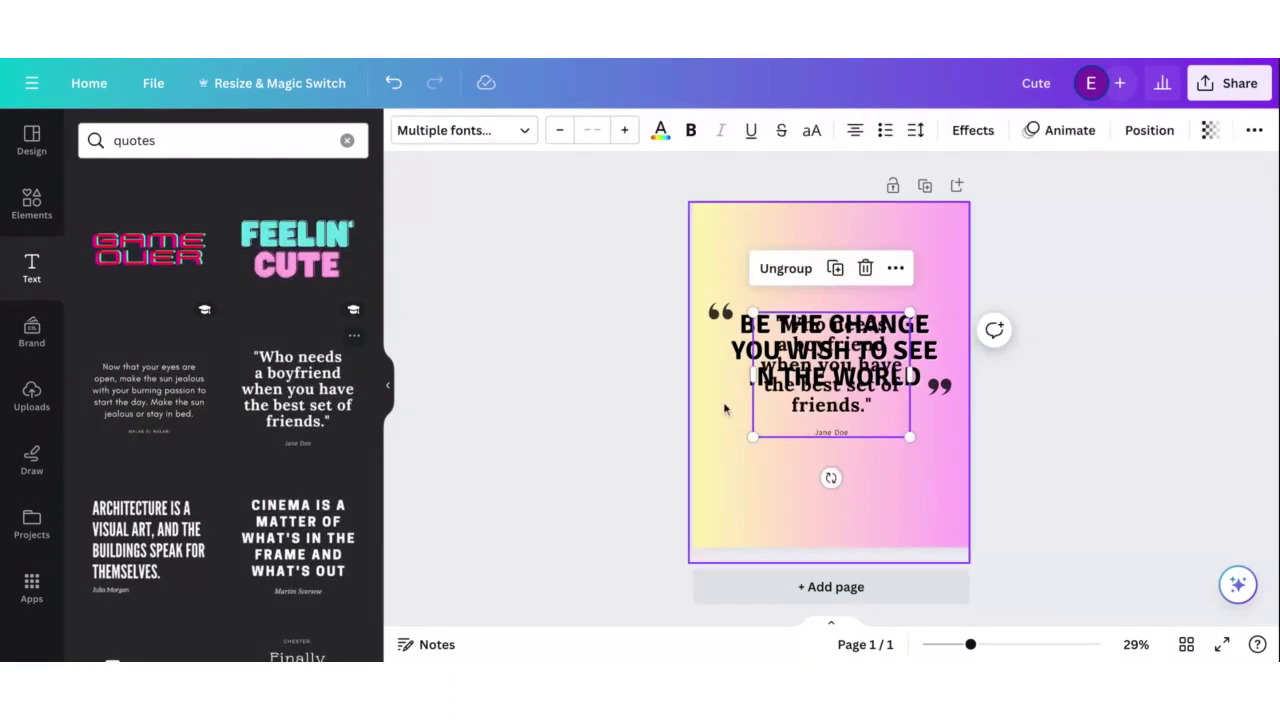
drag(872, 409, 727, 421)
Delete the sample quote from the added font combination and put a hyphen before the author name
click(840, 510)
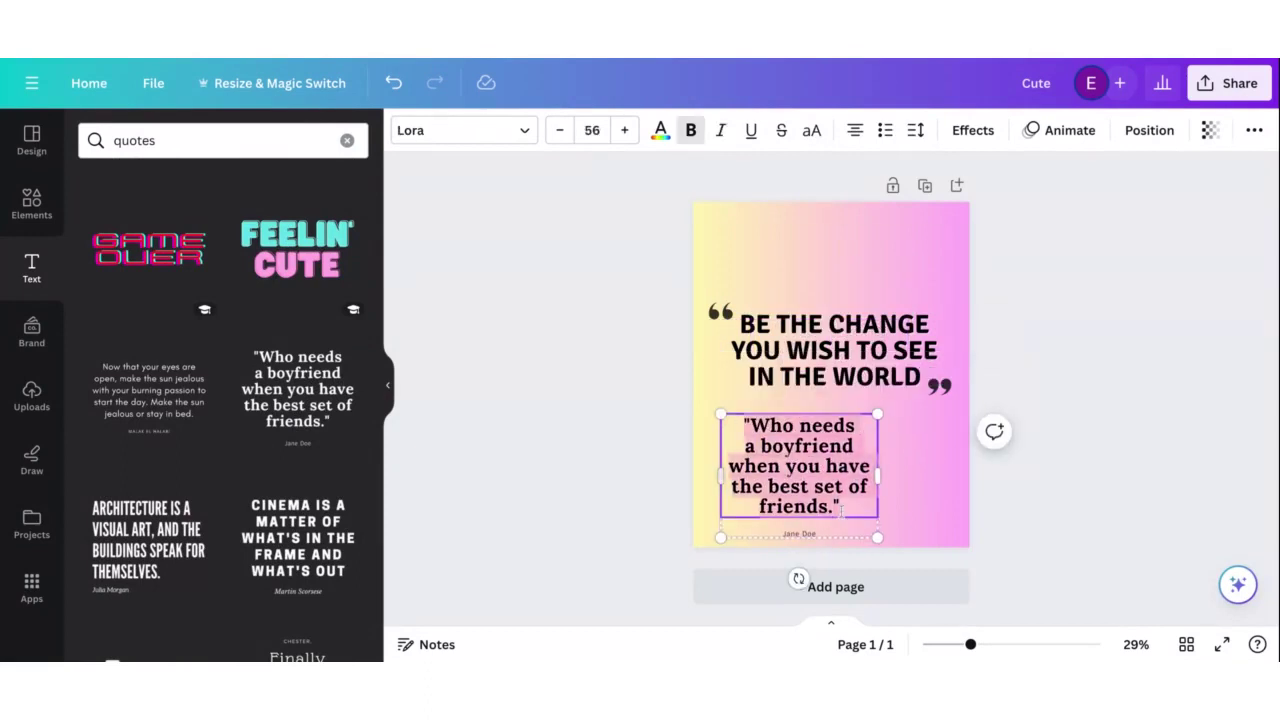
key(BackSpace)
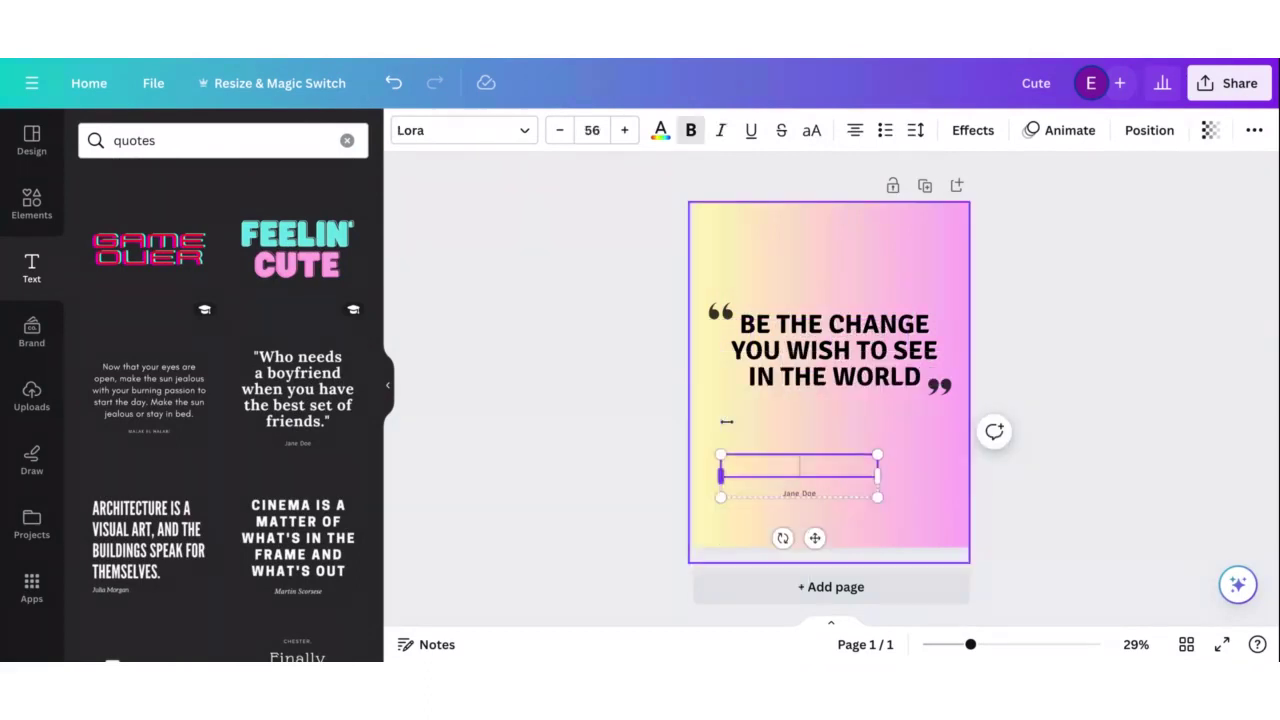
click(786, 496)
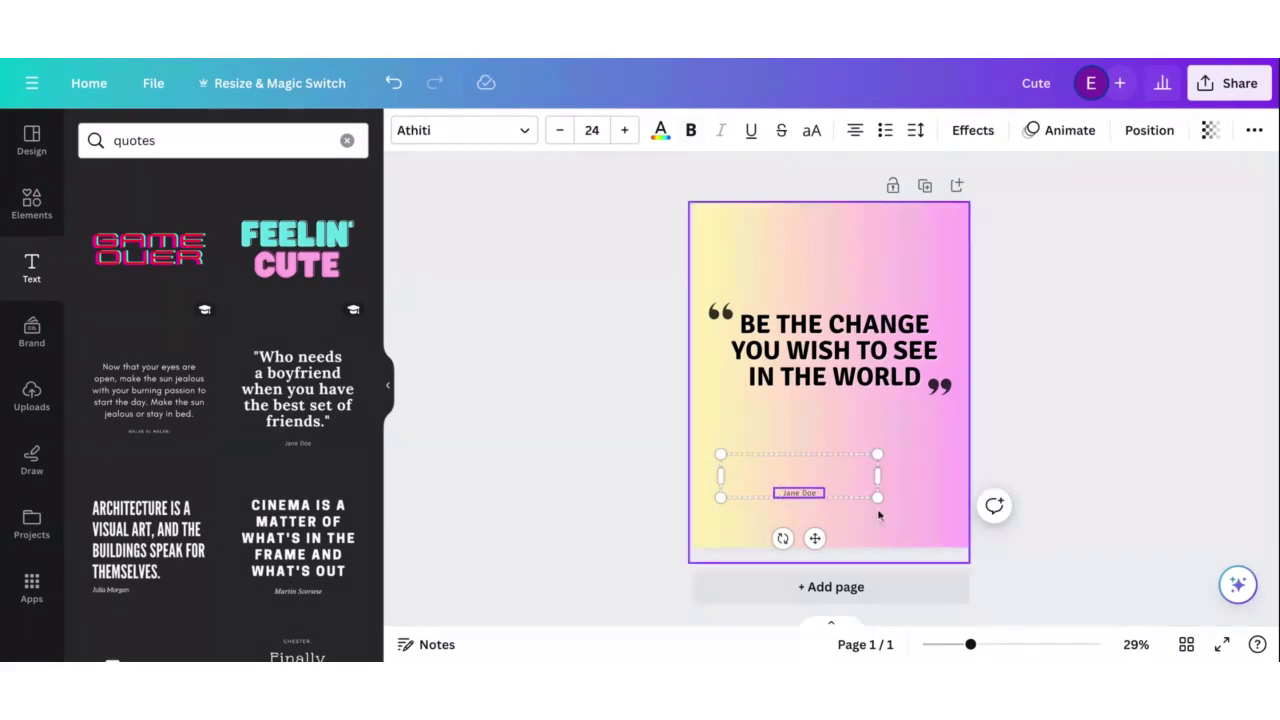
triple_click(818, 497)
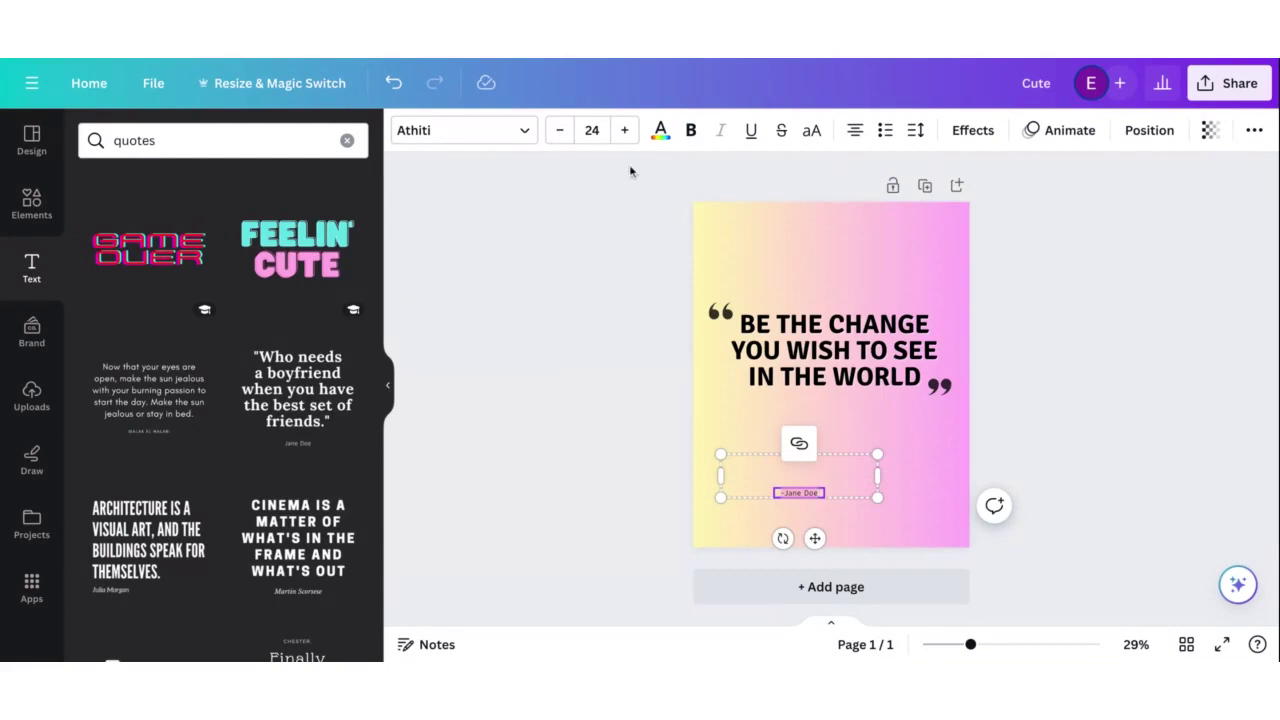
click(849, 466)
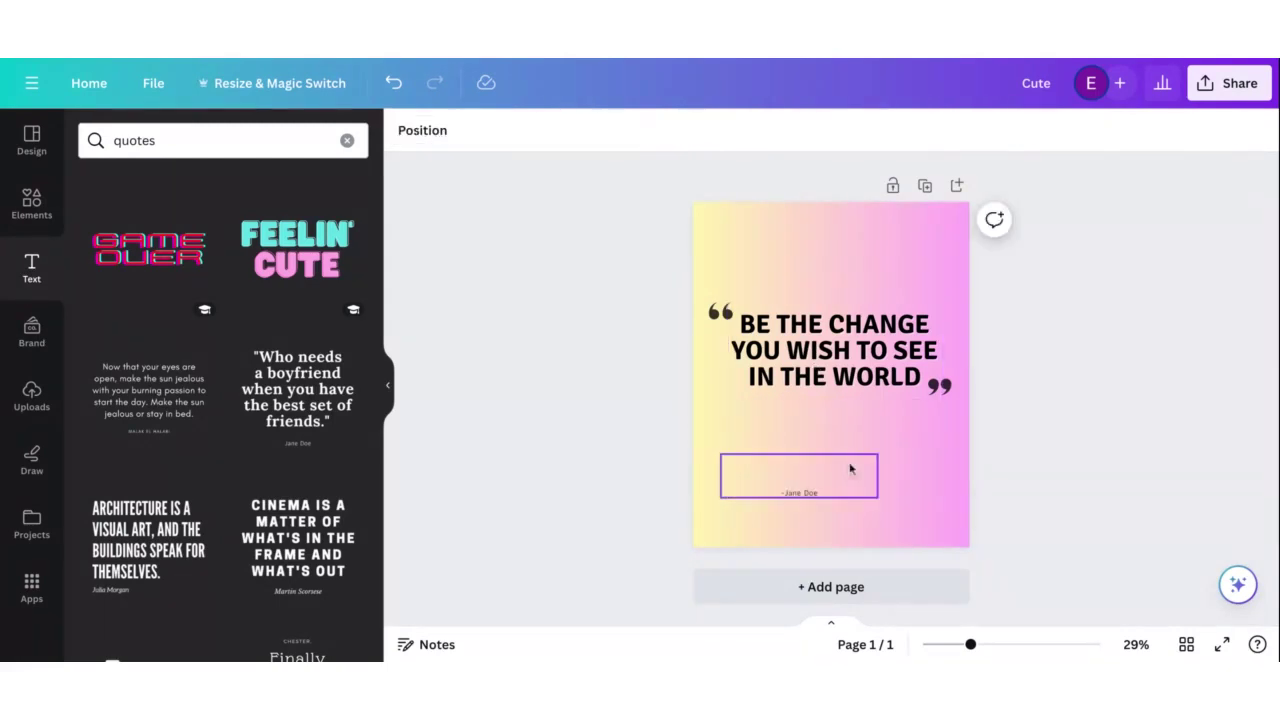
Select the whole author line and increase its font size to 49
click(808, 497)
click(809, 497)
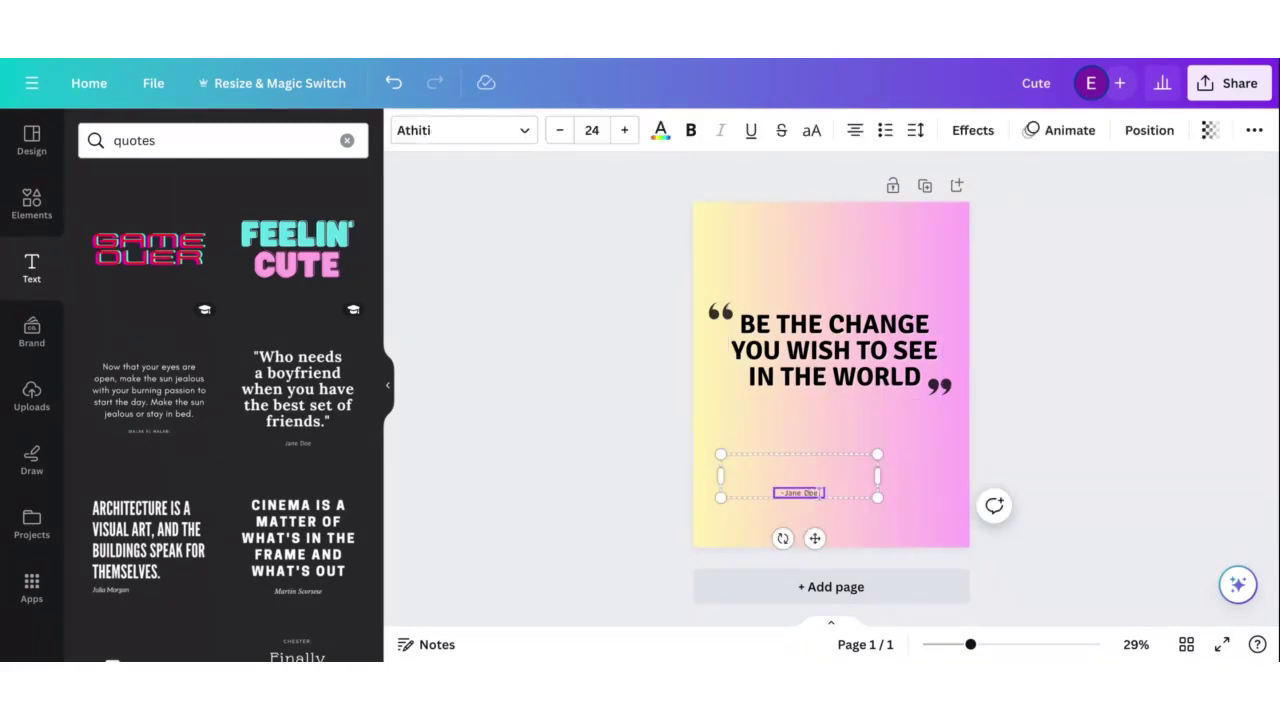
drag(822, 494, 775, 494)
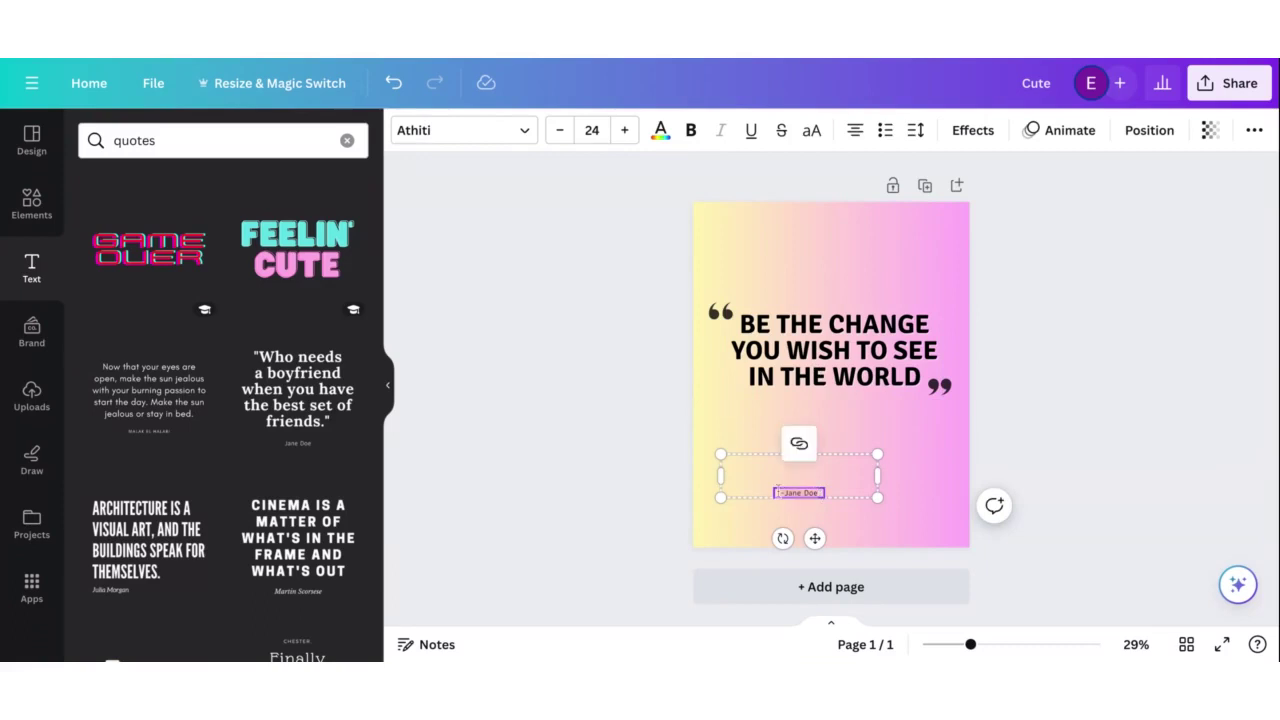
click(622, 131)
click(622, 131)
click(622, 131)
click(621, 132)
click(622, 131)
click(622, 131)
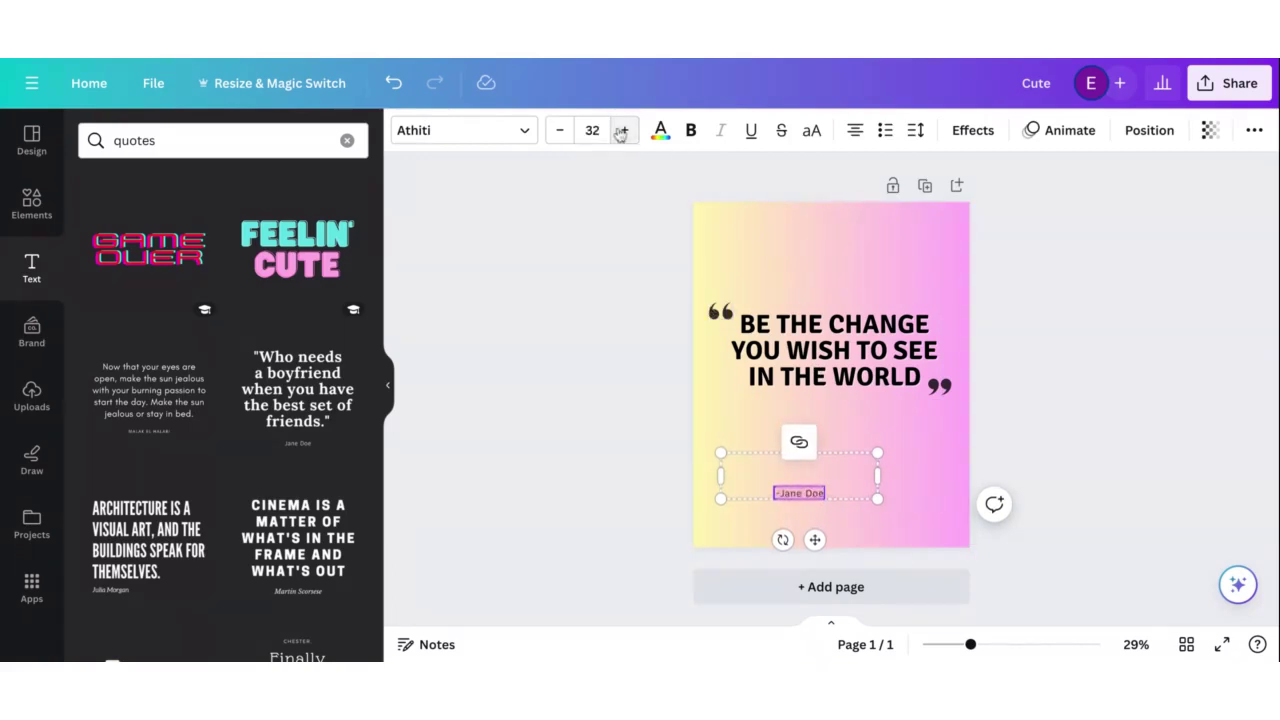
click(622, 131)
click(622, 131)
click(622, 131)
click(622, 131)
click(622, 131)
click(622, 131)
click(622, 131)
click(622, 131)
click(622, 131)
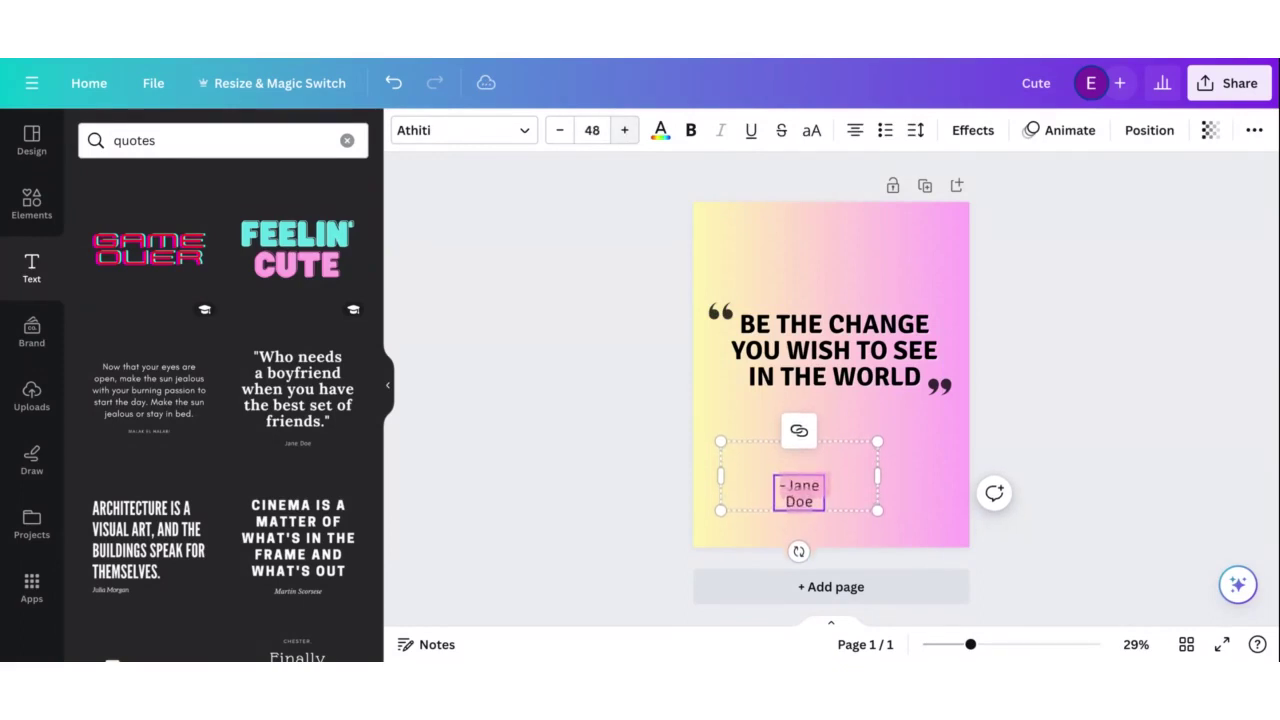
Widen the author text group so the name fits on a single line
click(855, 460)
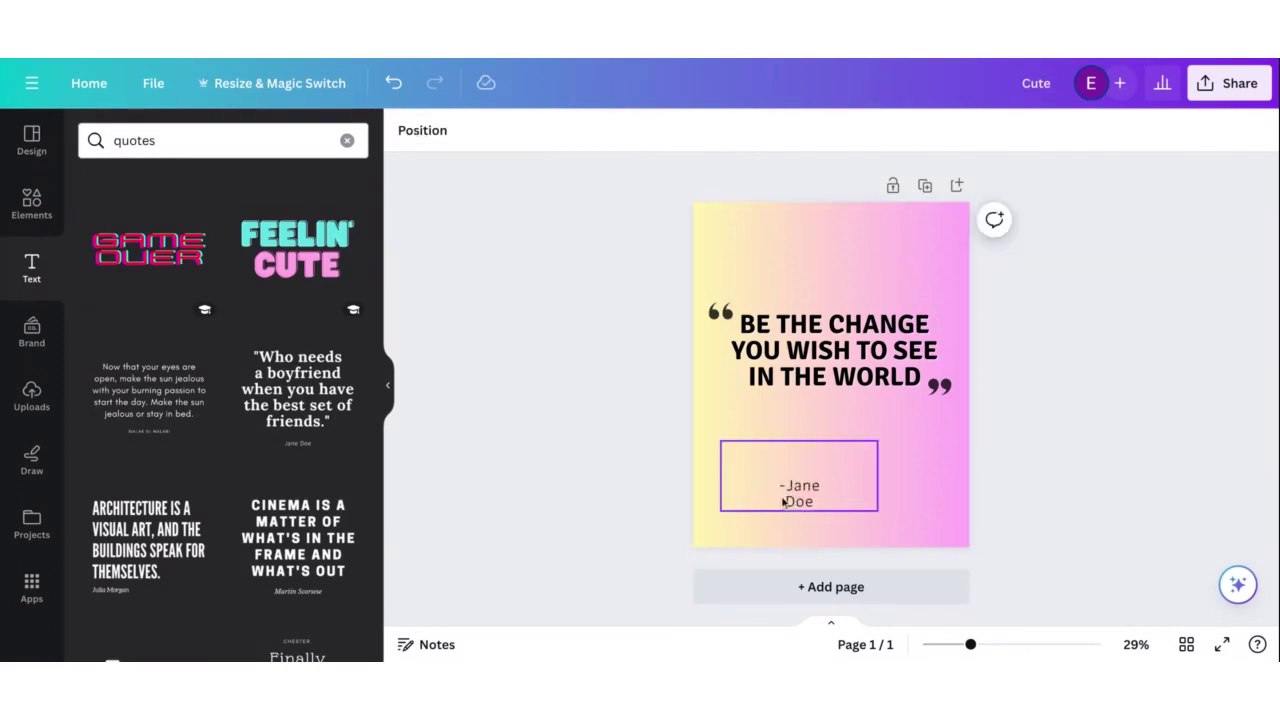
click(837, 497)
drag(884, 477, 990, 480)
click(866, 526)
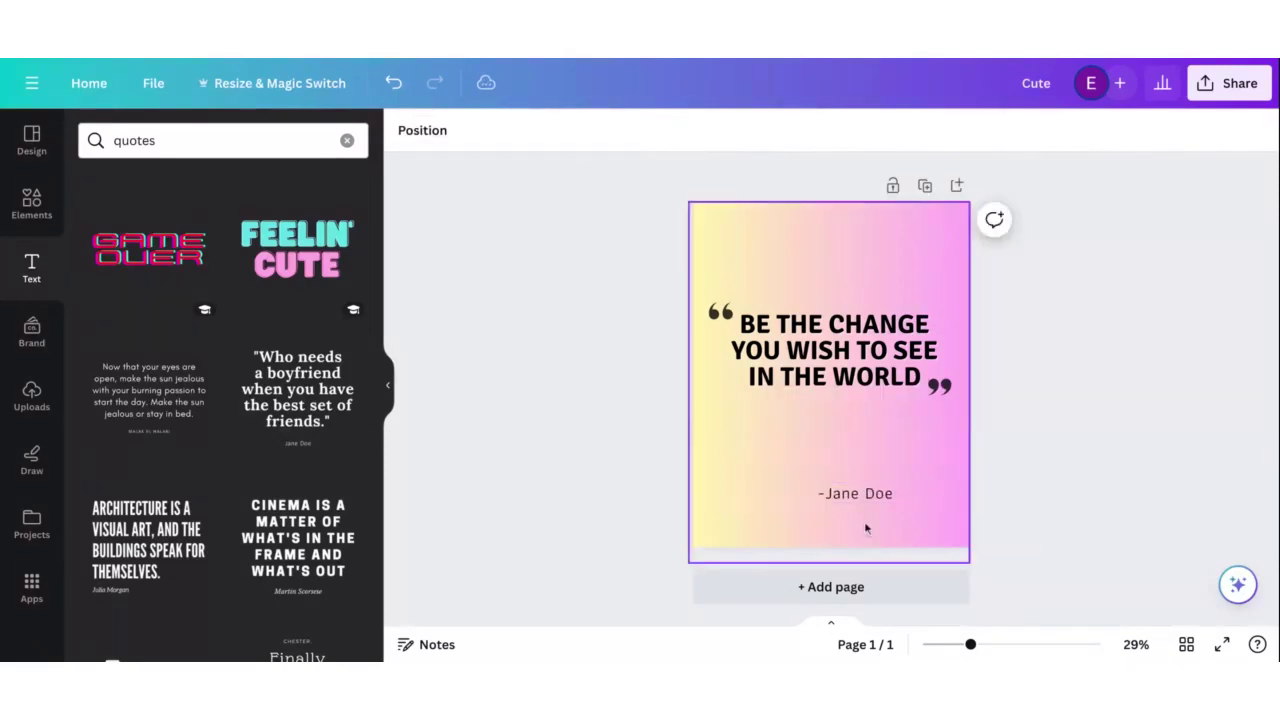
click(860, 493)
click(1025, 455)
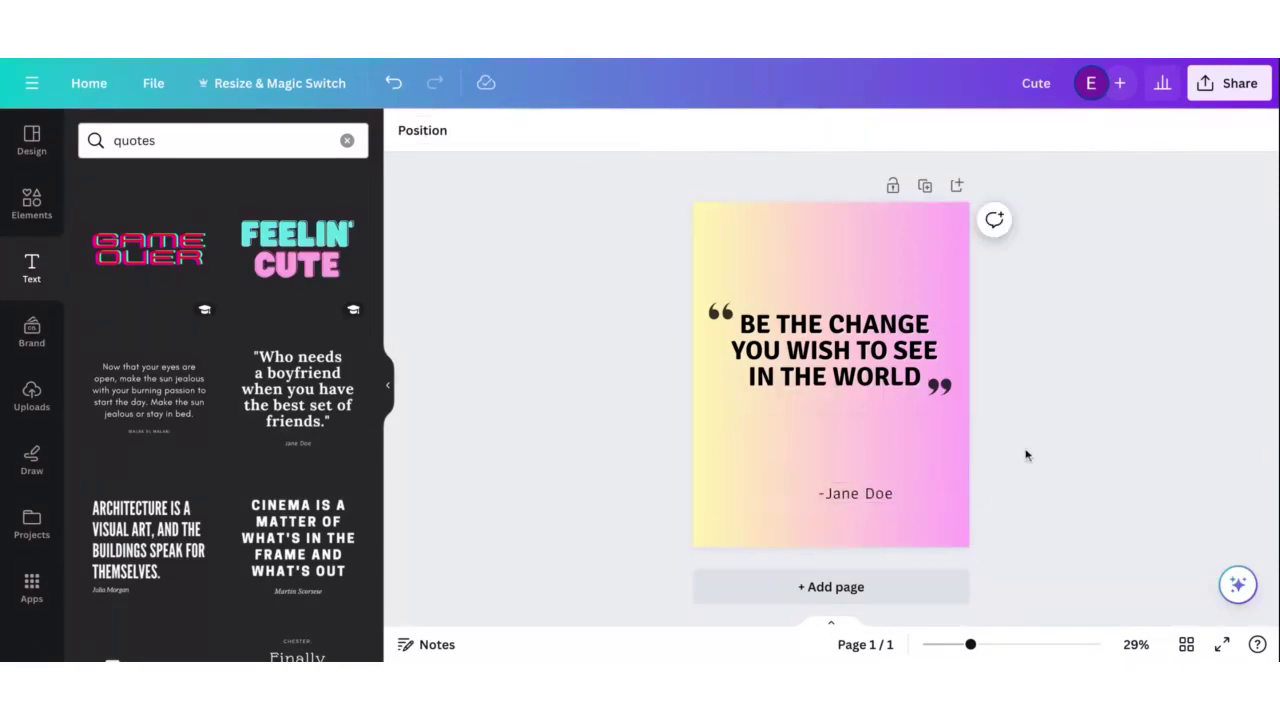
Move the author line up directly beneath the quote, ending just below the closing quotation mark
click(874, 500)
key(shift+Up)
key(shift+Up)
key(shift+Up)
key(shift+Up)
key(shift+Up)
key(shift+Up)
key(shift+Up)
key(shift+Up)
key(shift+Up)
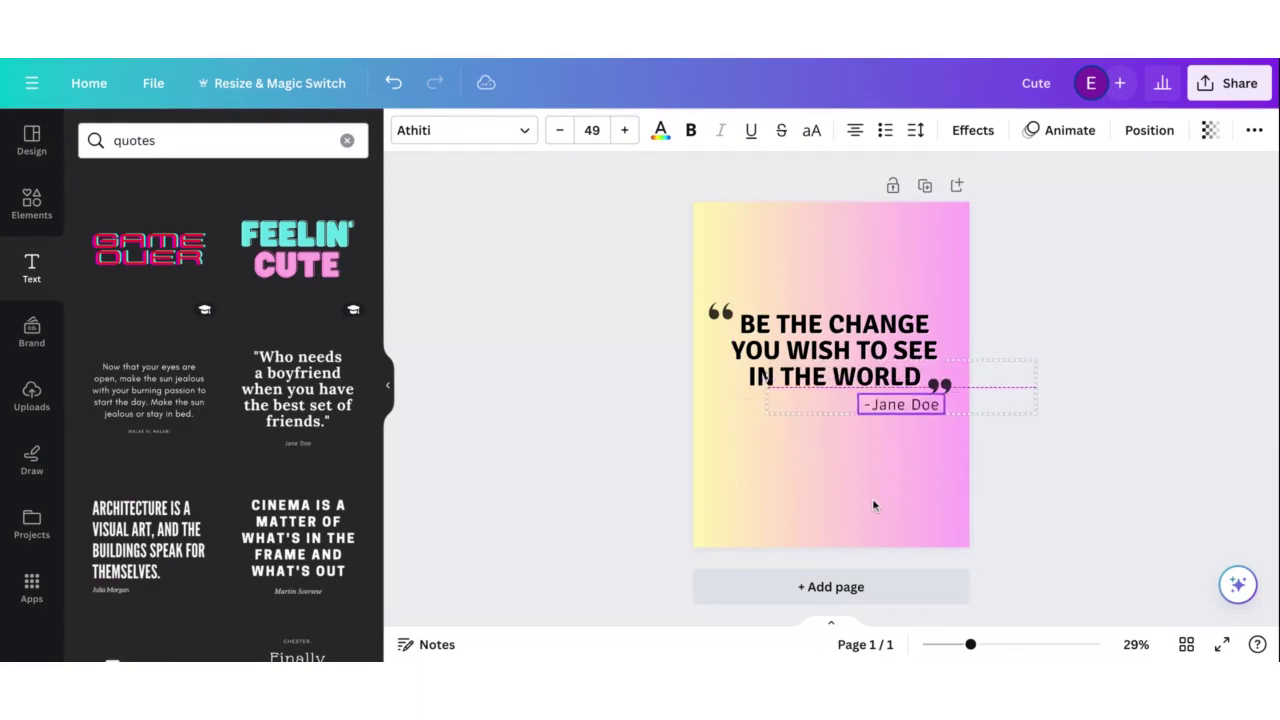
key(shift+Down)
key(shift+Up)
key(shift+Down)
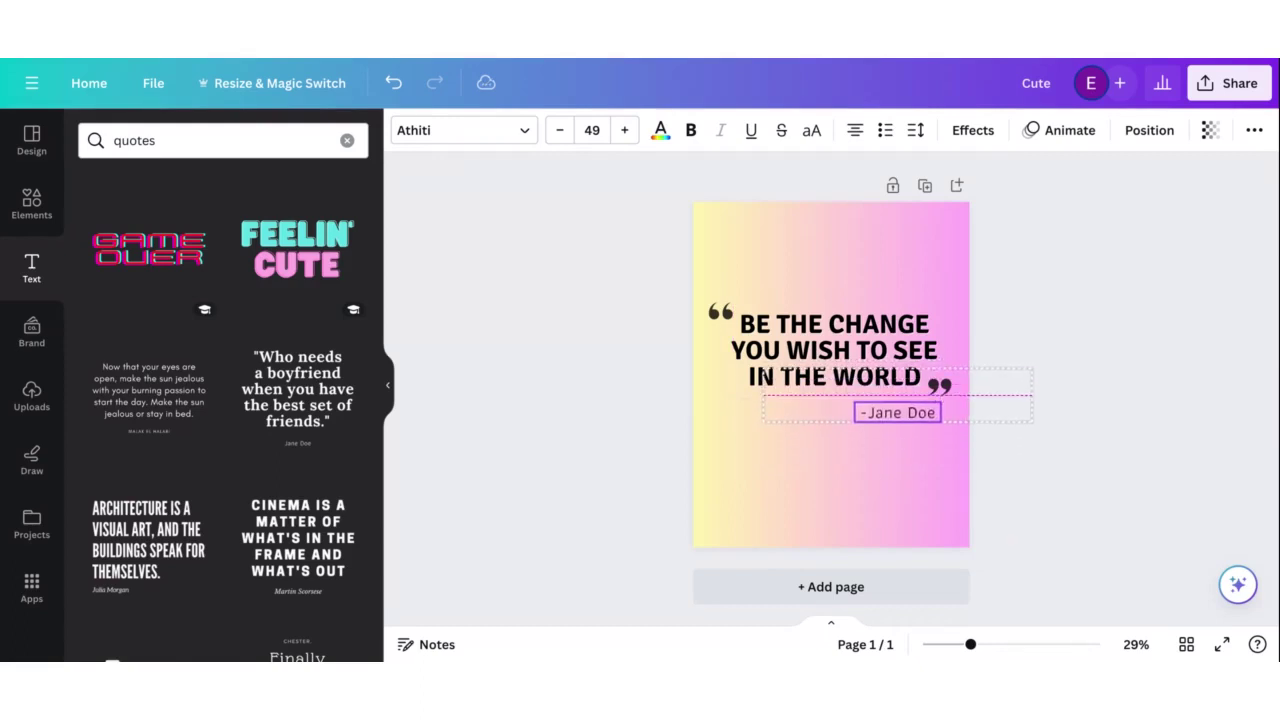
key(Escape)
click(1092, 363)
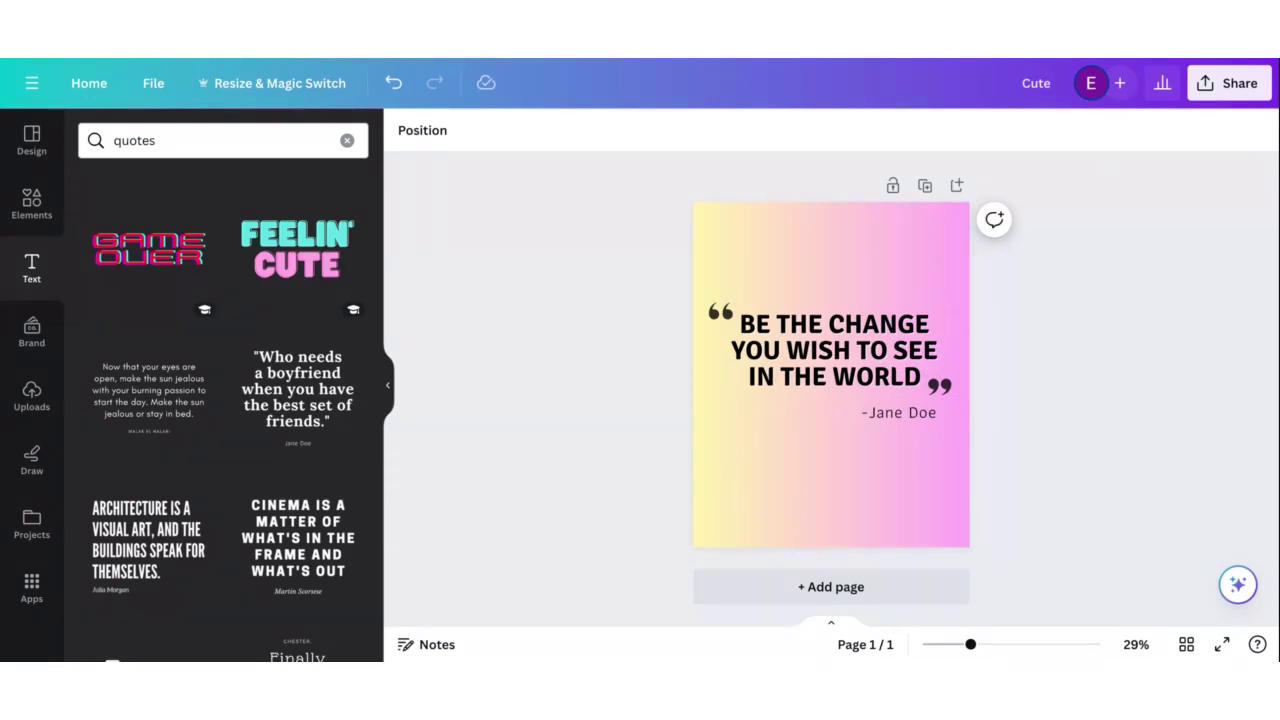
Clear the text search and search the graphics library for "borders"
click(347, 141)
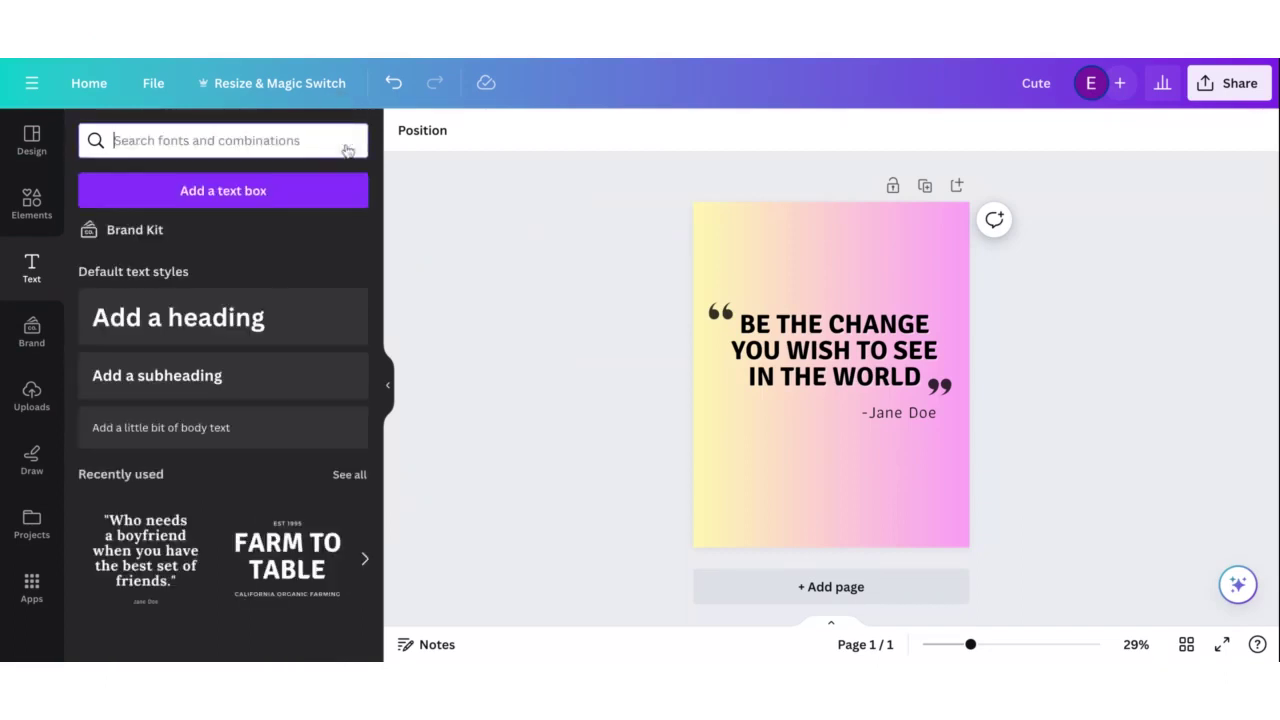
click(30, 208)
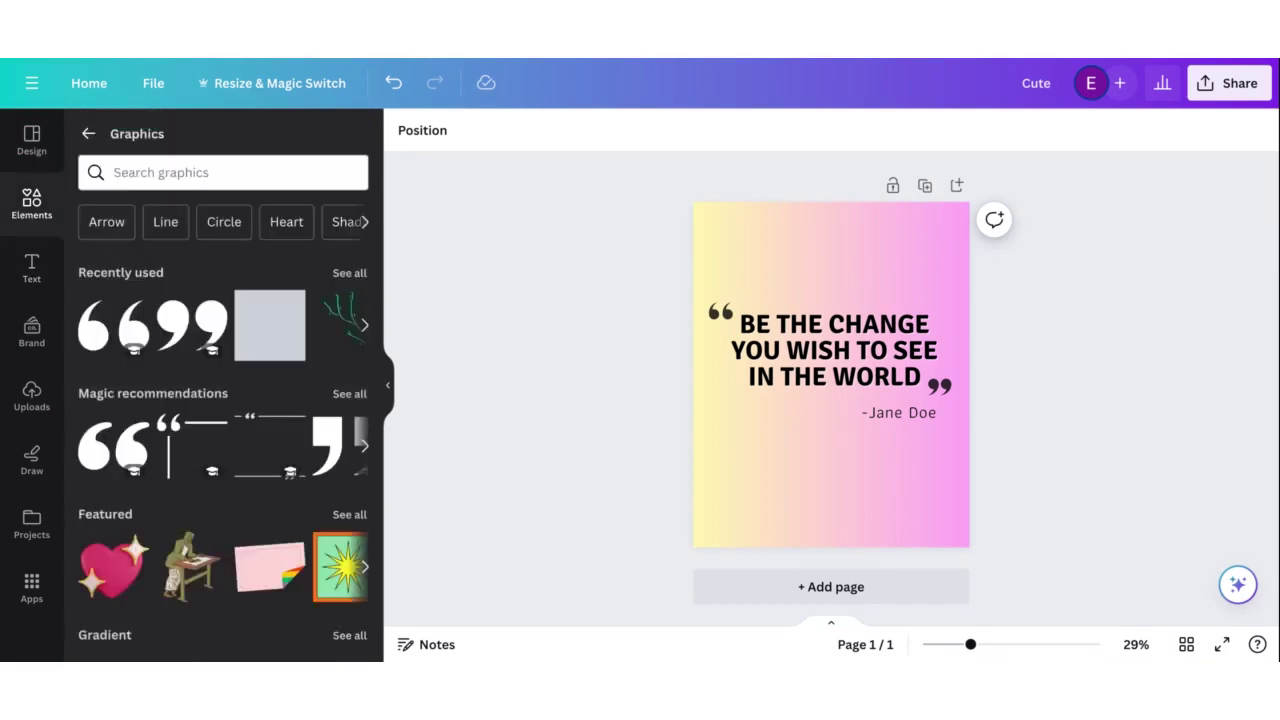
click(209, 172)
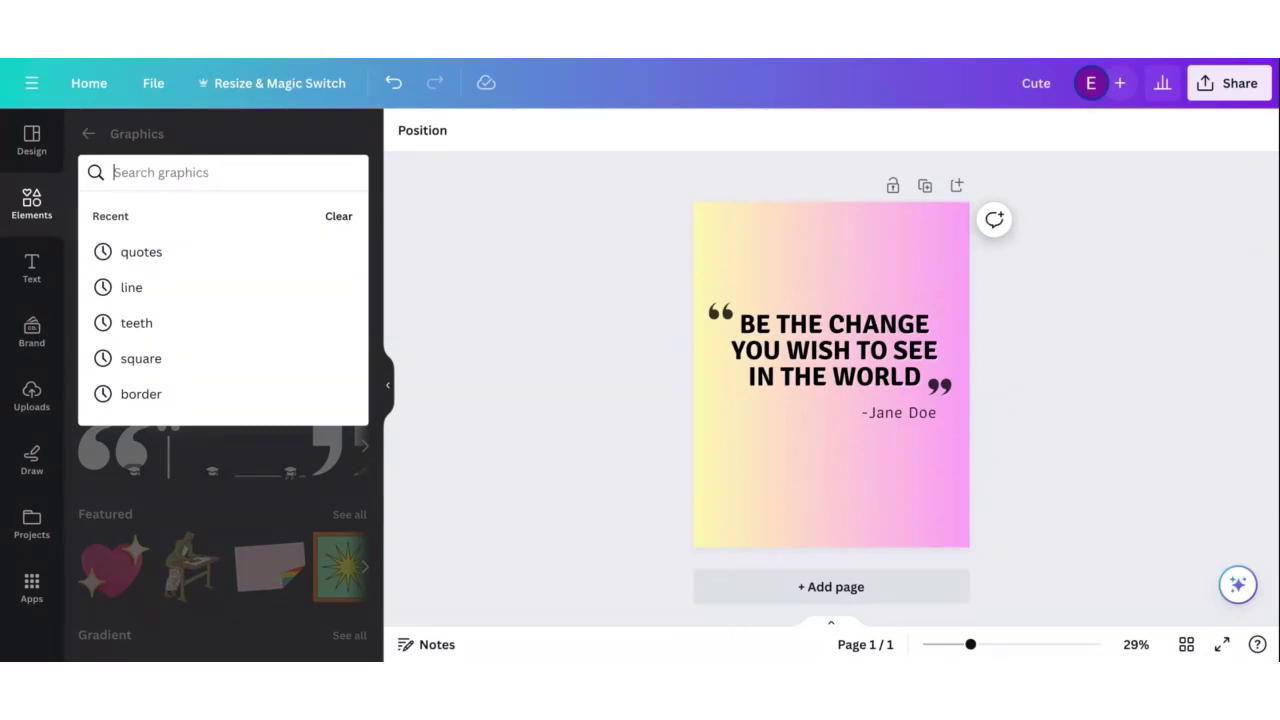
text(borde)
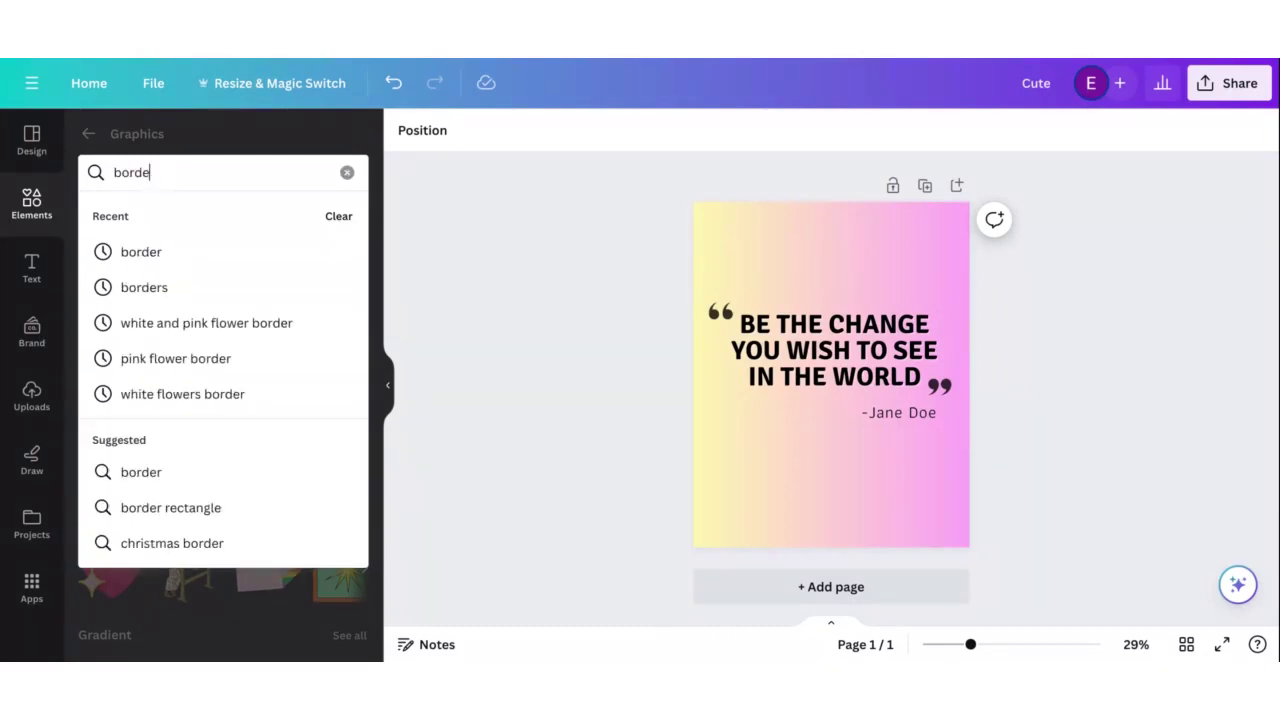
text(rs)
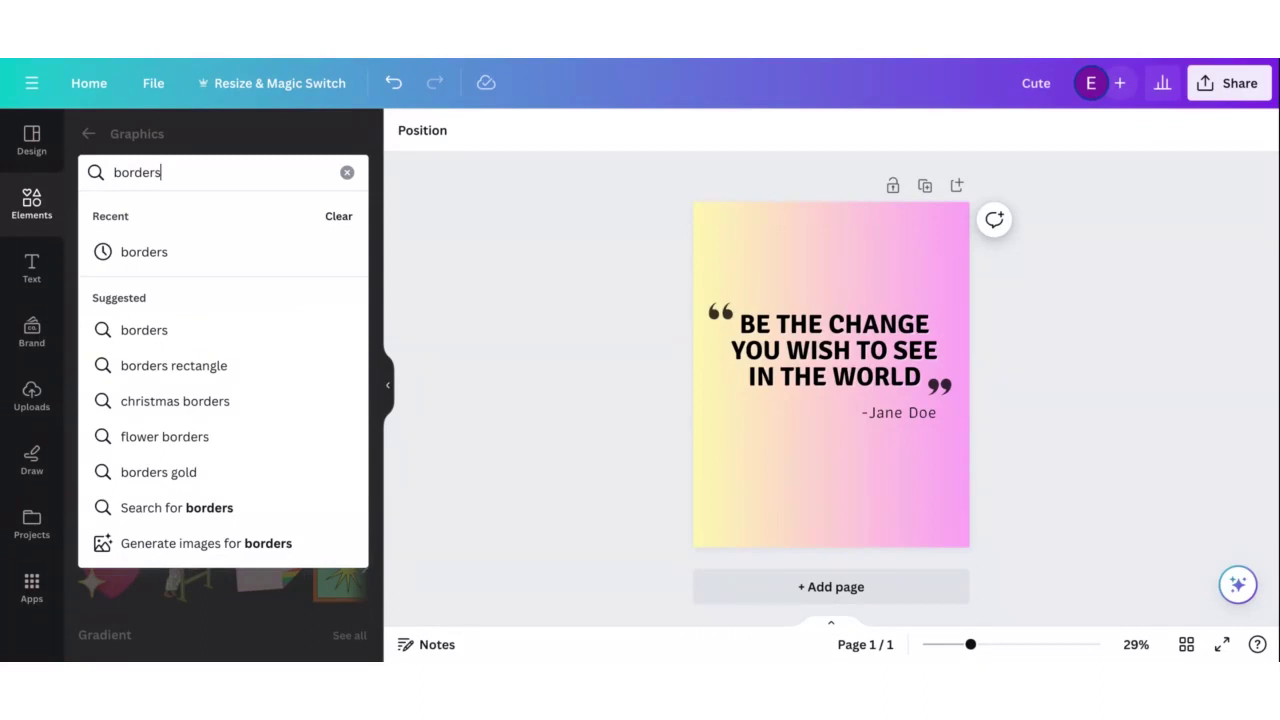
key(Return)
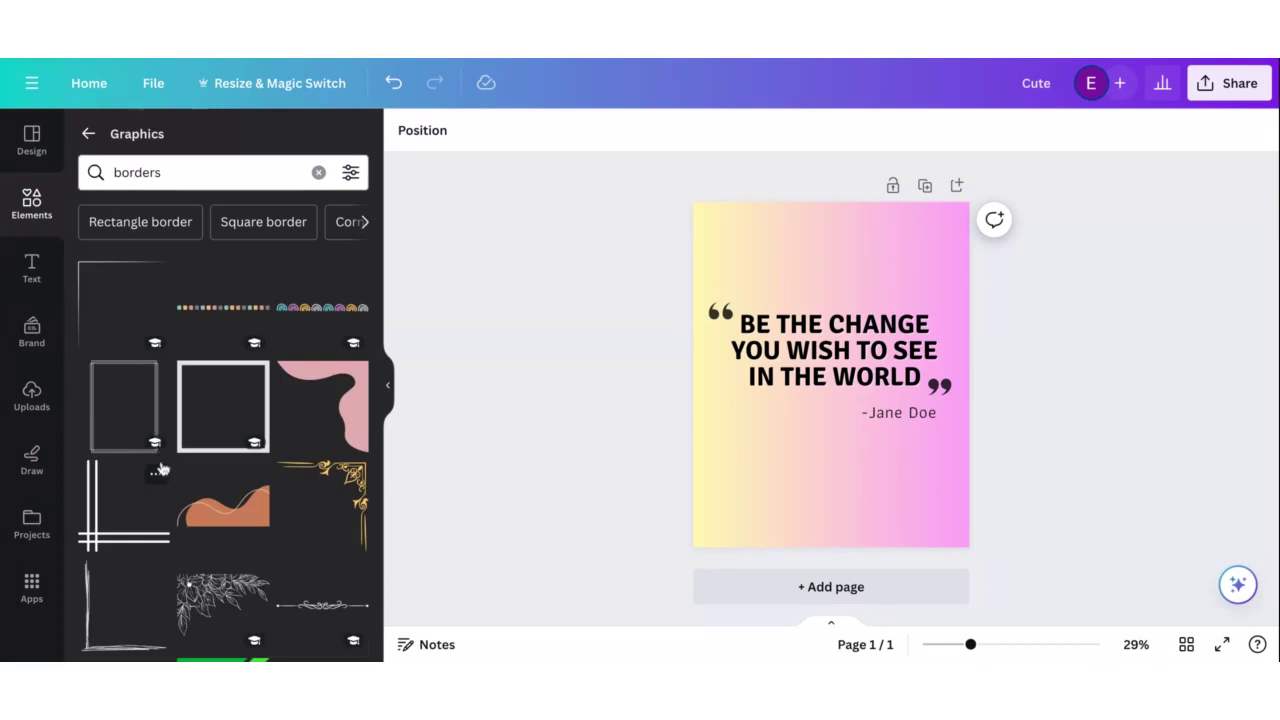
Try the dotted rectangular border on the poster, enlarge it and remove it again
scroll(162, 470, down, 3)
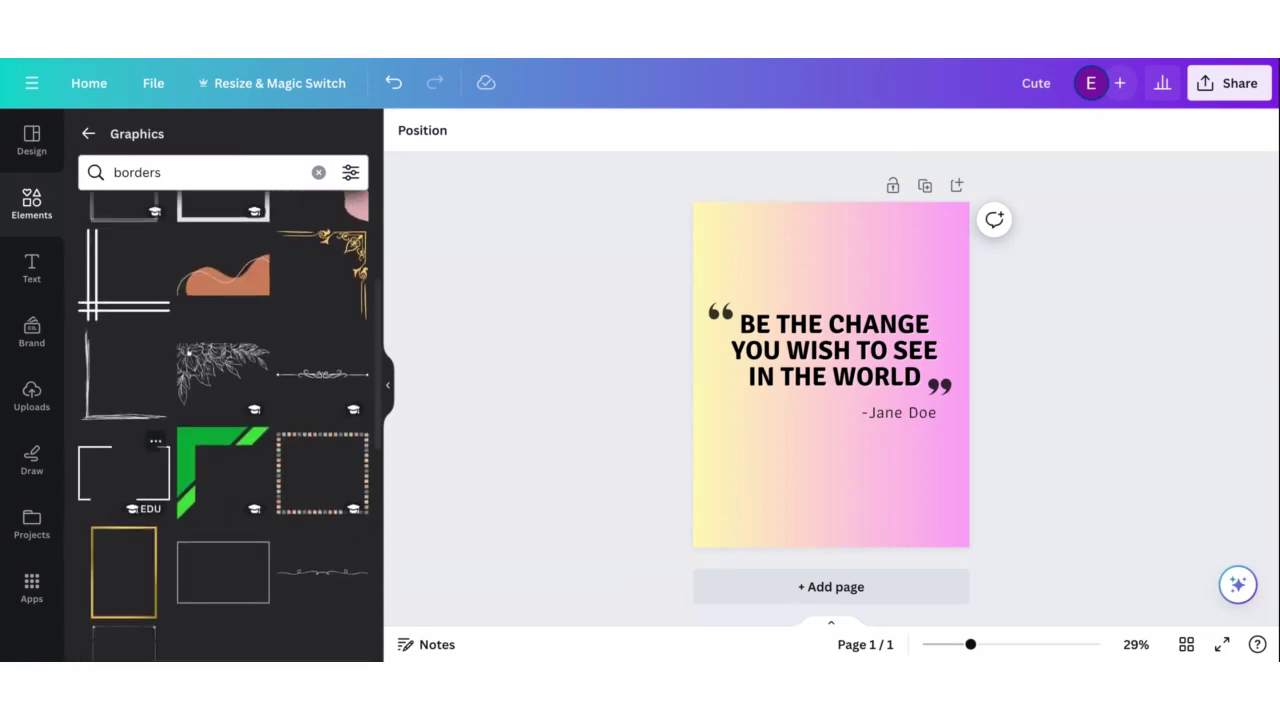
scroll(140, 480, up, 3)
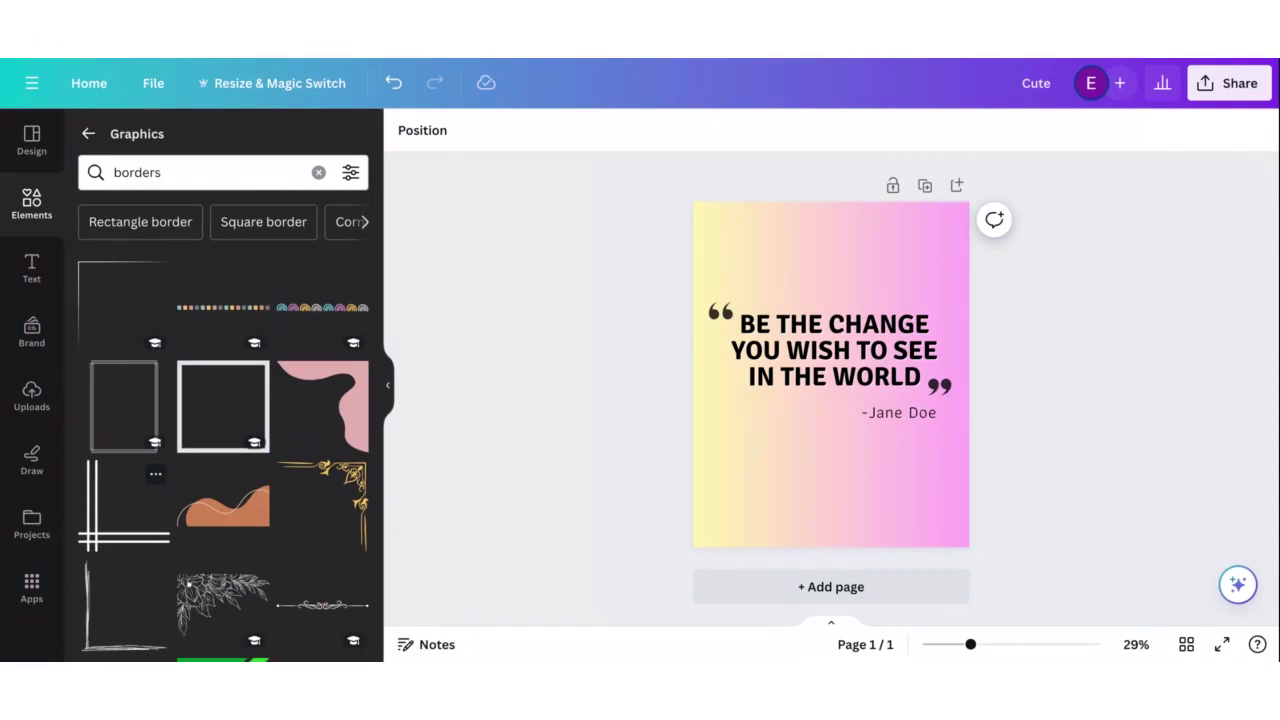
scroll(160, 470, down, 6)
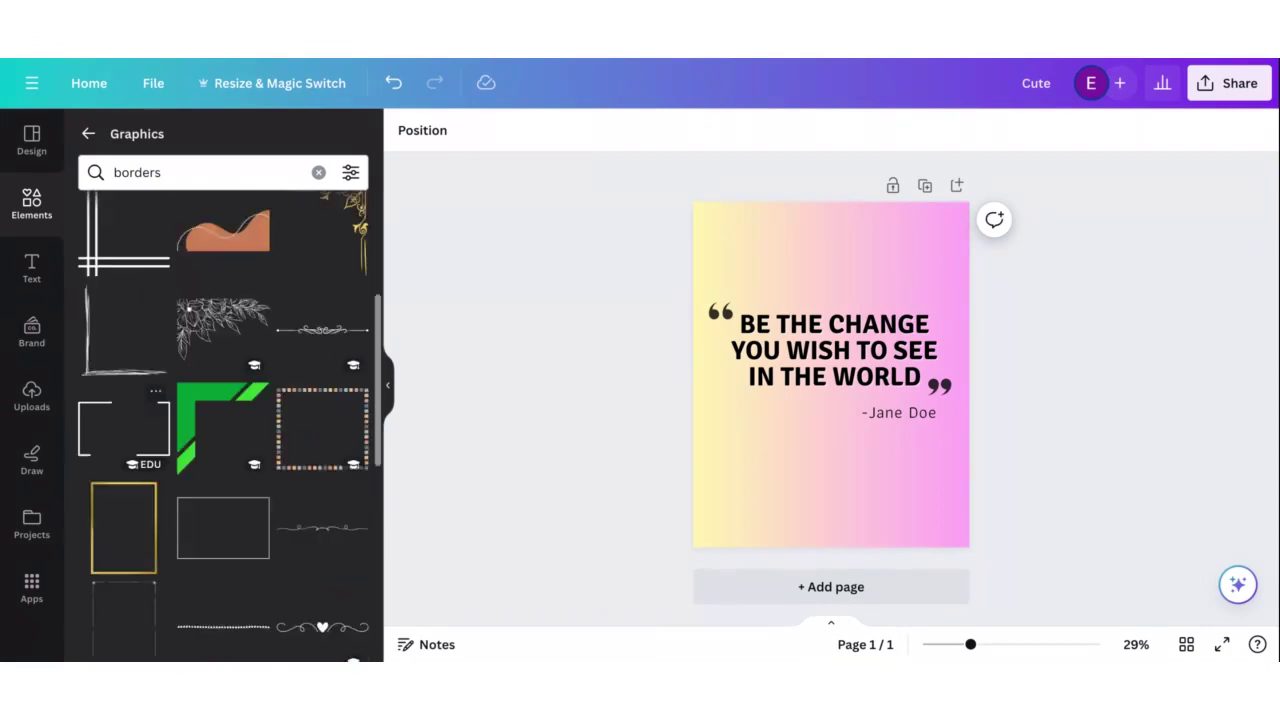
scroll(155, 410, down, 3)
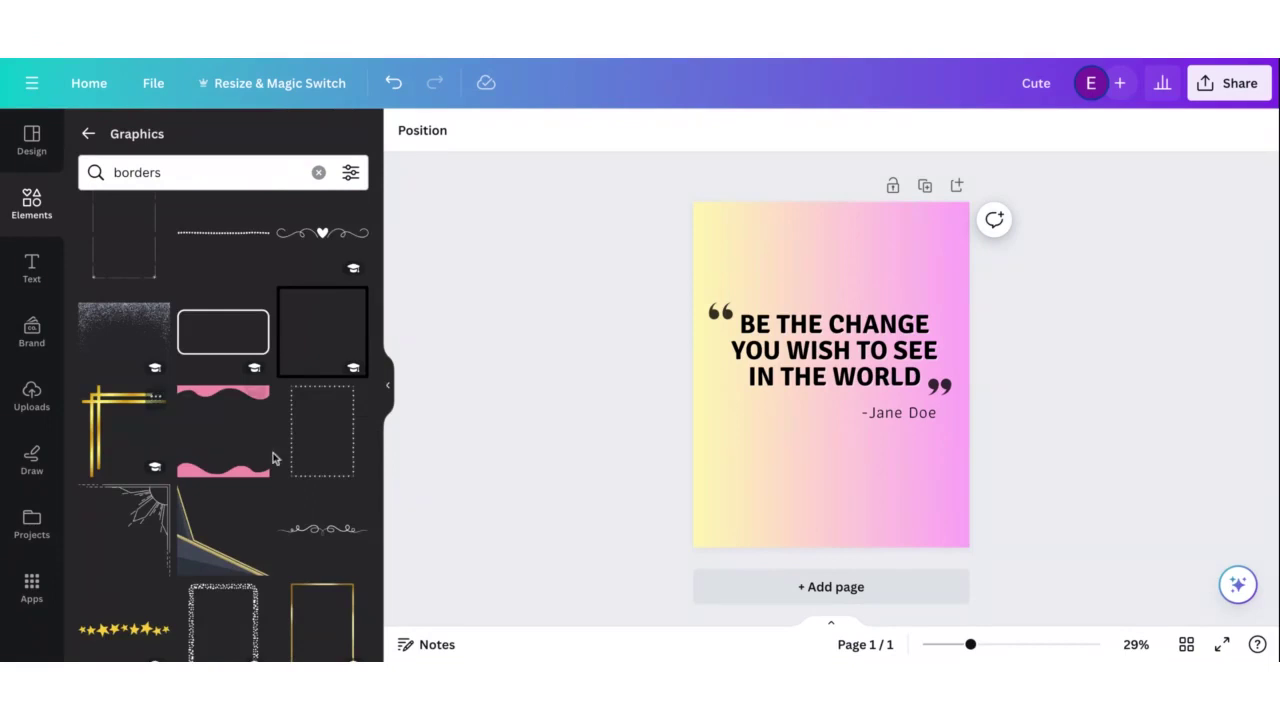
click(322, 430)
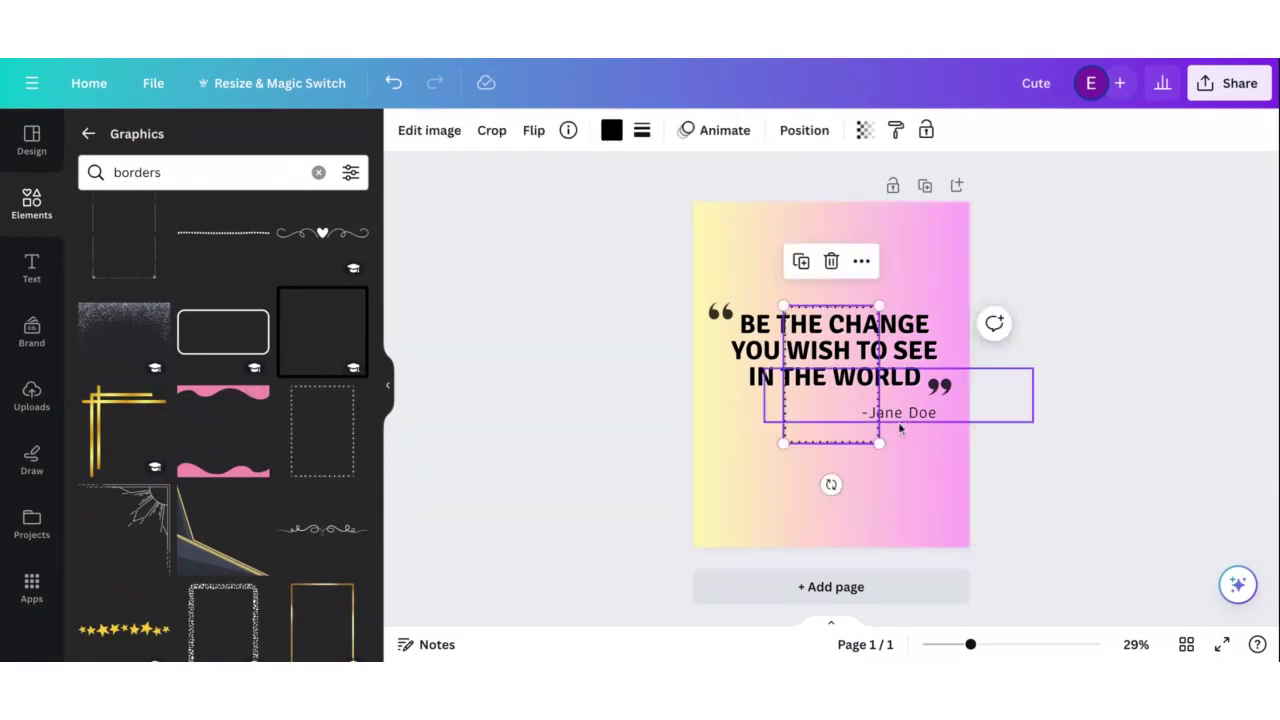
drag(878, 443, 951, 546)
click(866, 261)
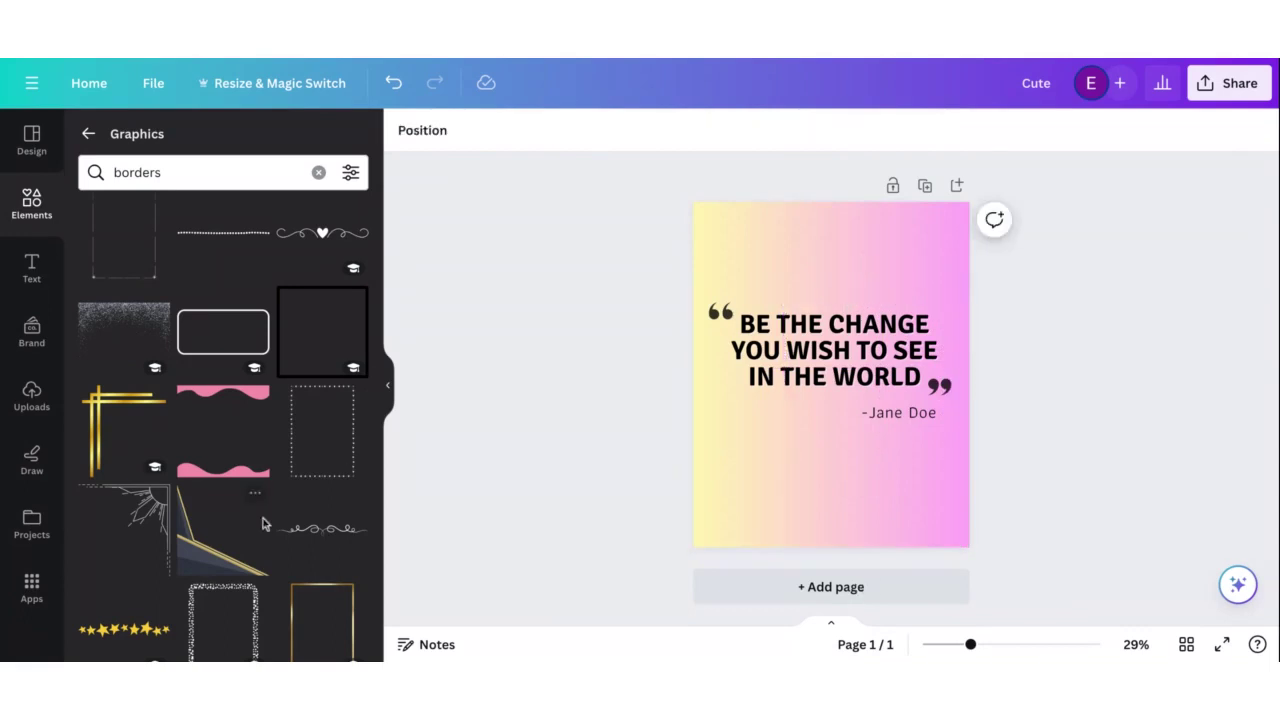
Add the thin rectangular border with ornamented corners and enlarge it to the full height of the poster
scroll(263, 523, down, 3)
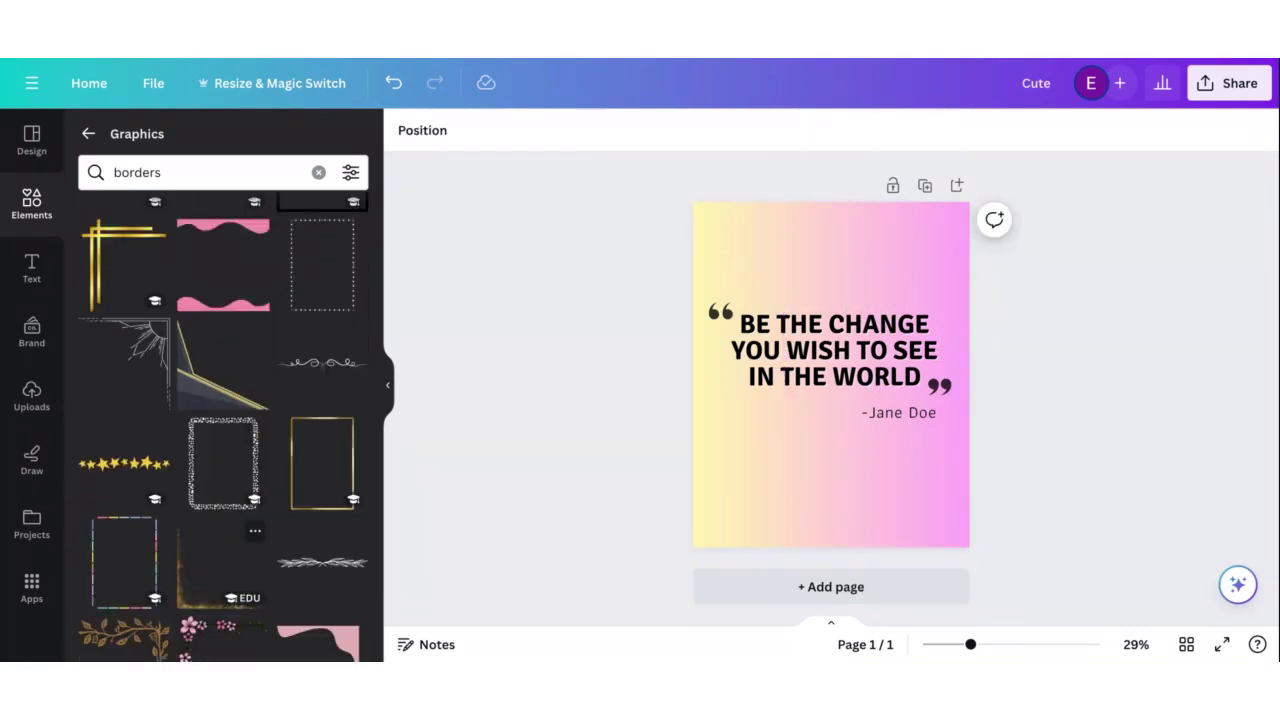
scroll(263, 523, up, 5)
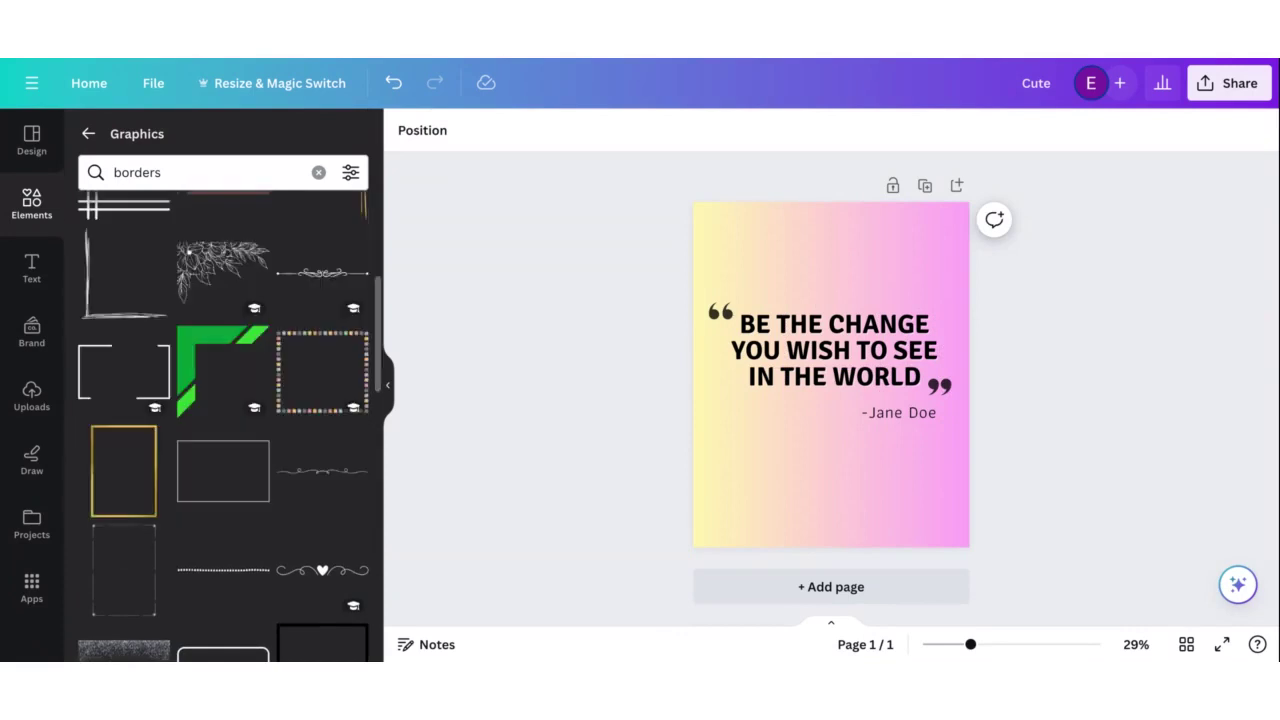
click(145, 559)
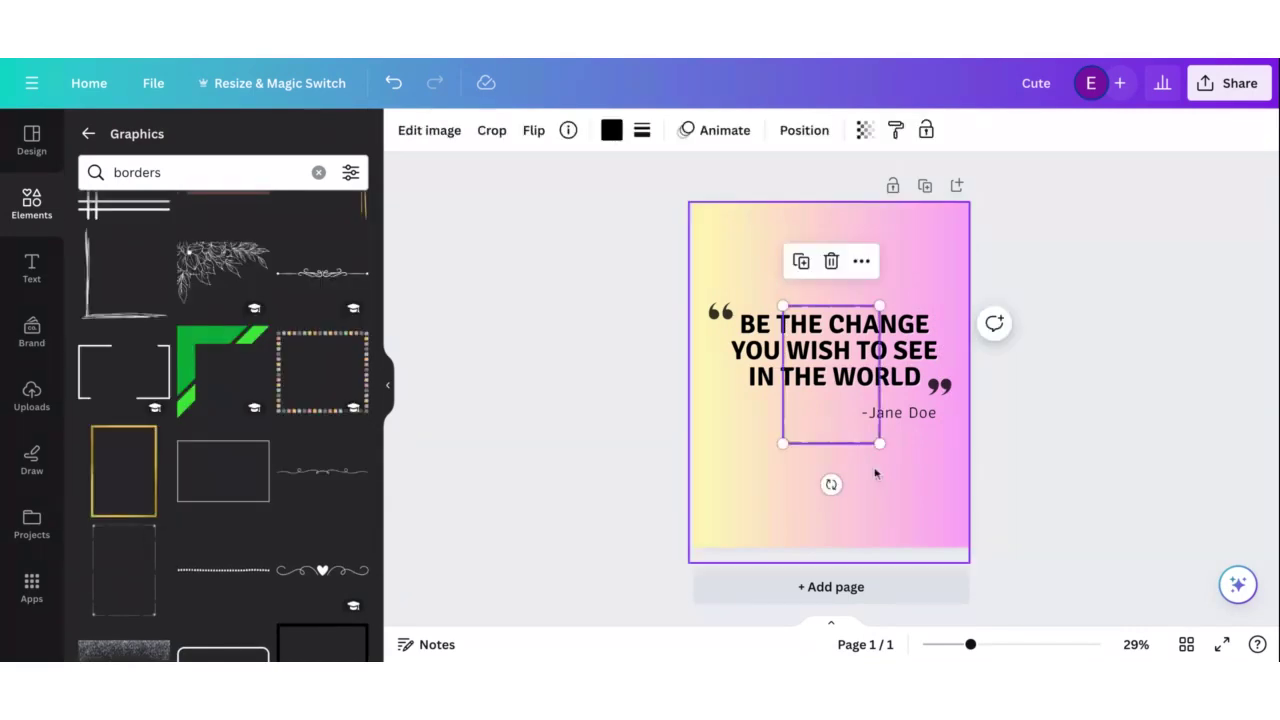
drag(880, 444, 950, 544)
drag(783, 306, 711, 204)
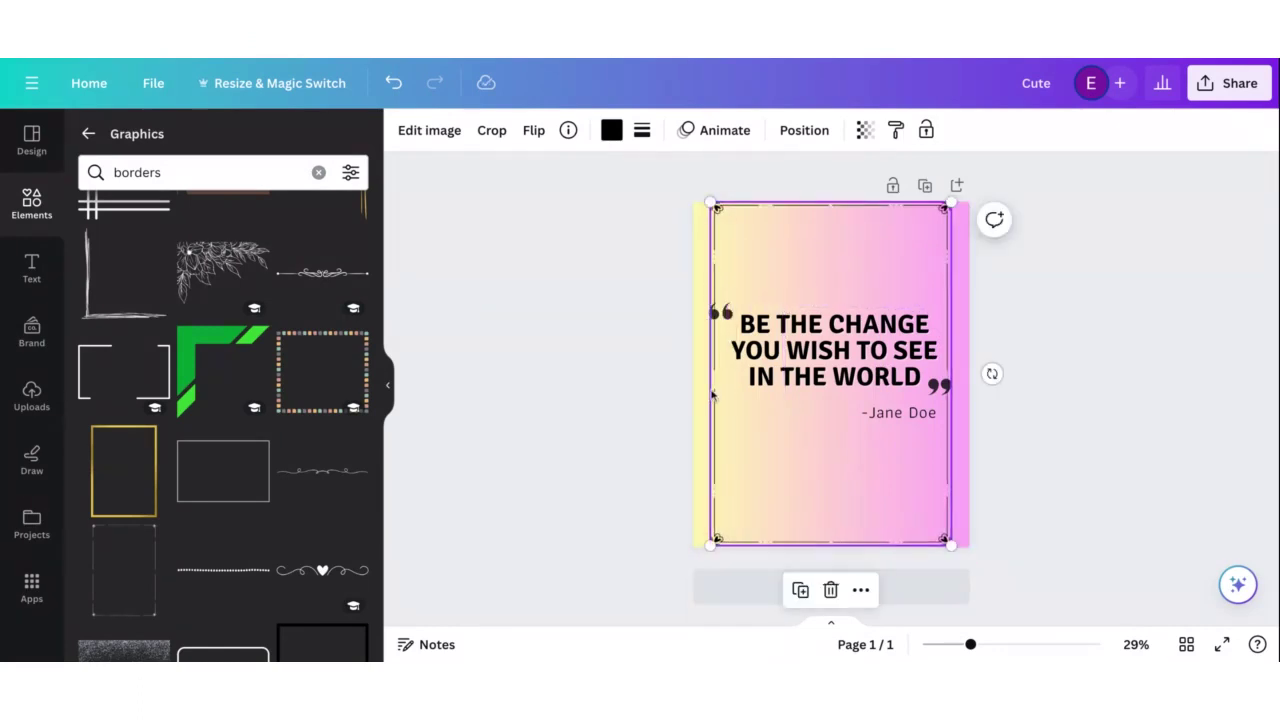
Shift the ornamented border sideways and settle it centred on the poster around the quote
drag(716, 390, 718, 393)
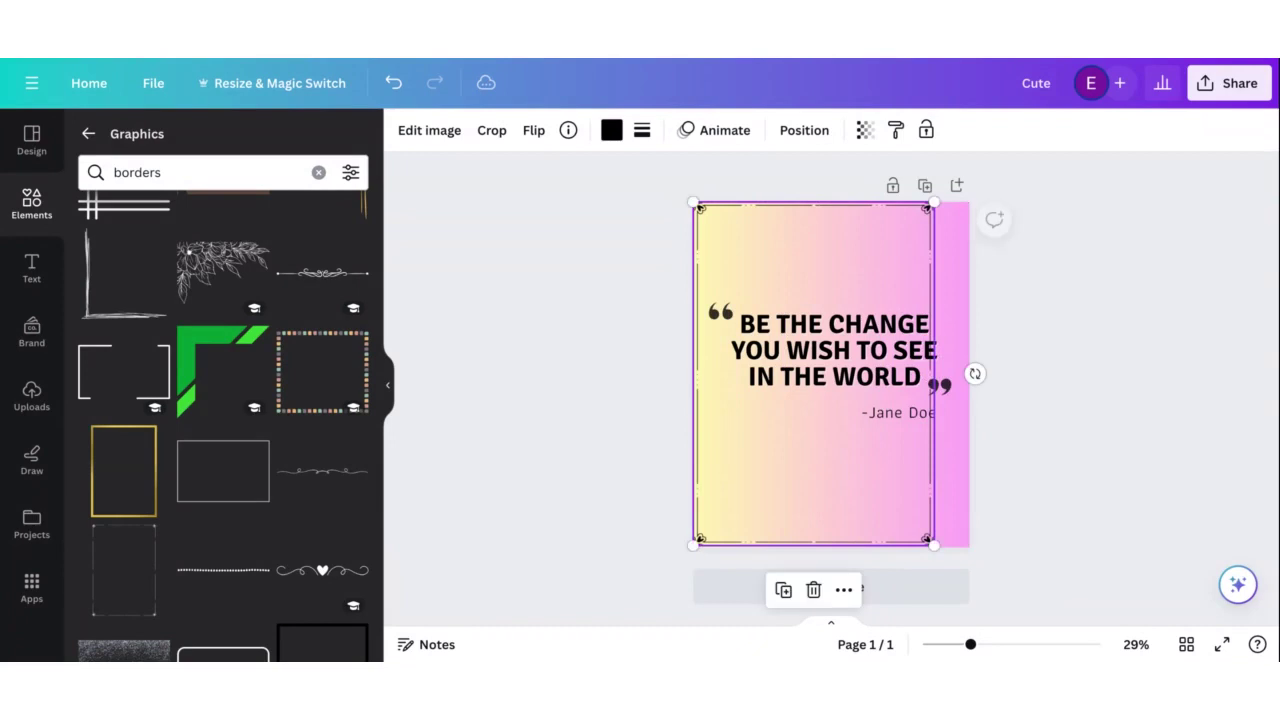
click(933, 415)
click(935, 480)
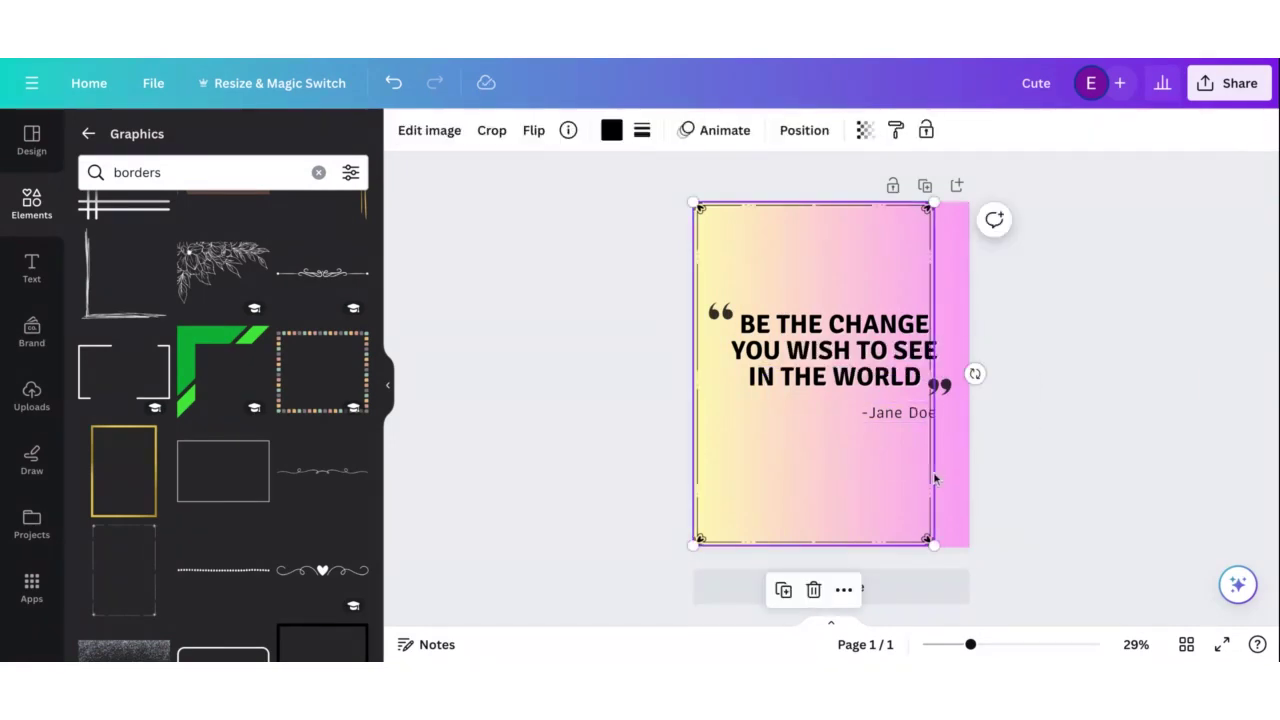
drag(935, 480, 933, 482)
drag(933, 481, 935, 482)
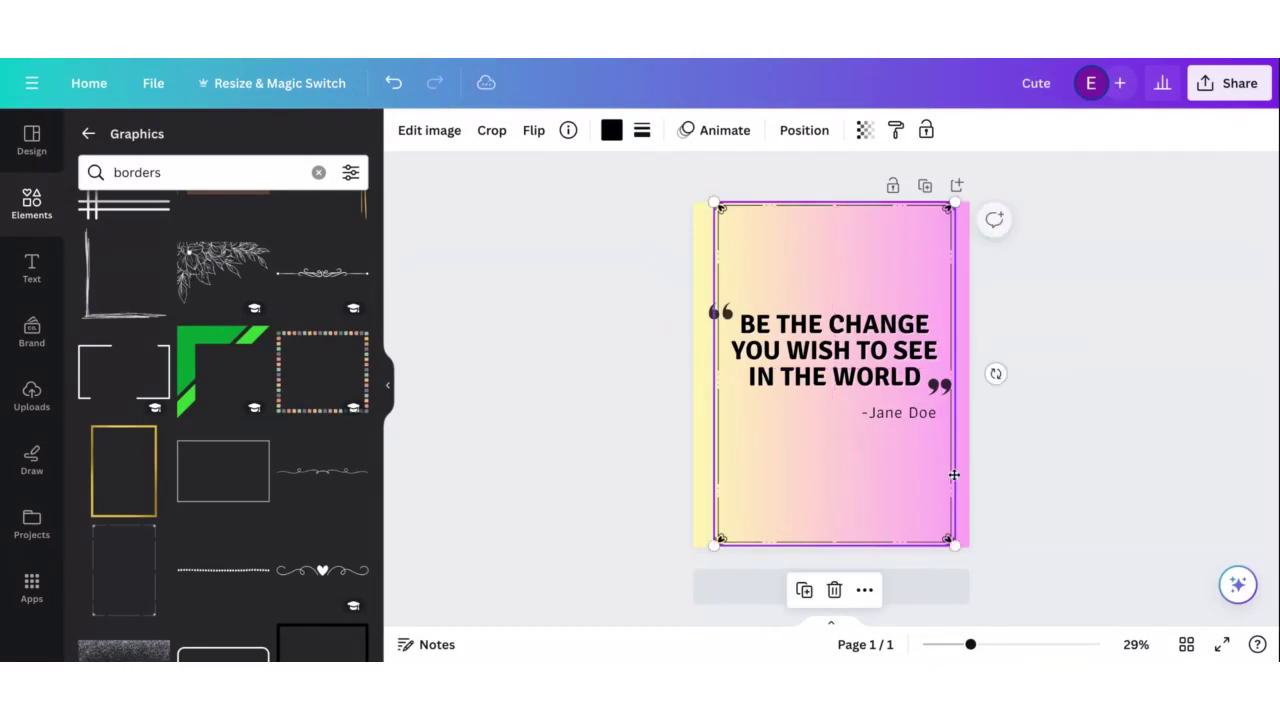
mouse_move(964, 538)
mouse_down()
mouse_move(910, 480)
mouse_move(956, 546)
mouse_up()
drag(882, 516, 877, 515)
click(1103, 483)
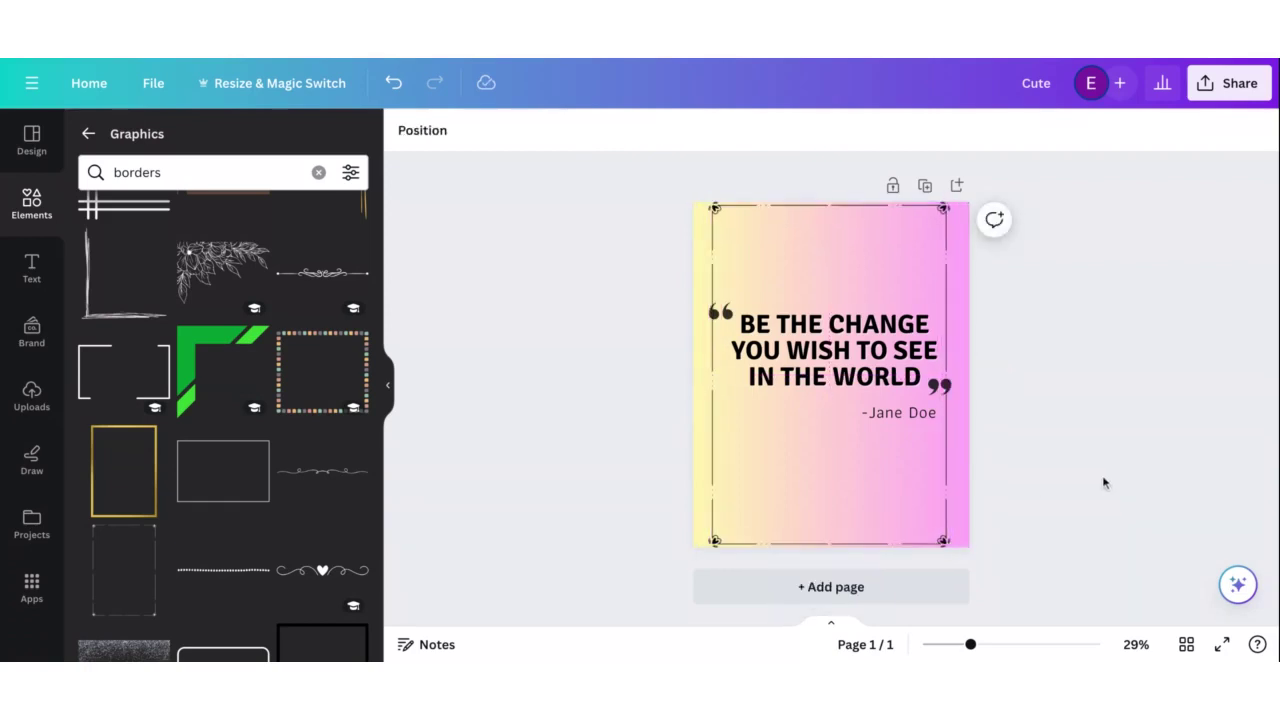
Enlarge the ornamented rectangular border slightly and remove it from the poster
click(948, 475)
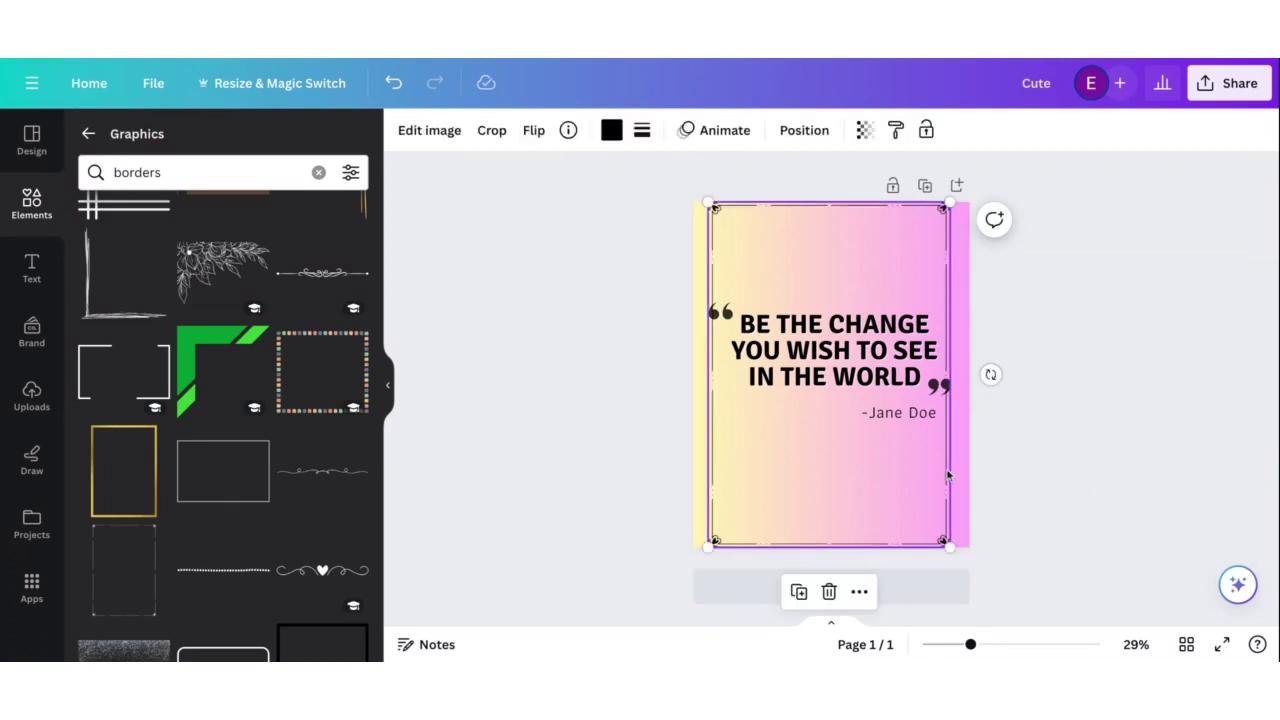
drag(947, 544, 963, 566)
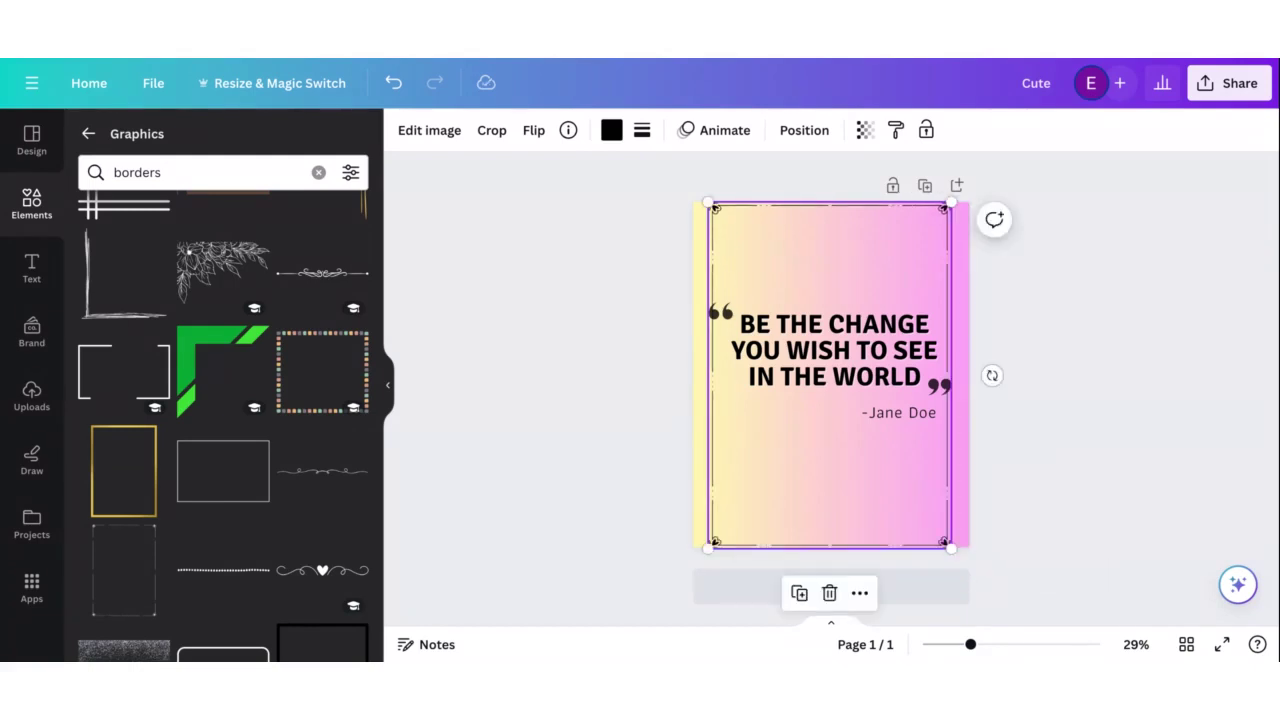
scroll(150, 490, up, 3)
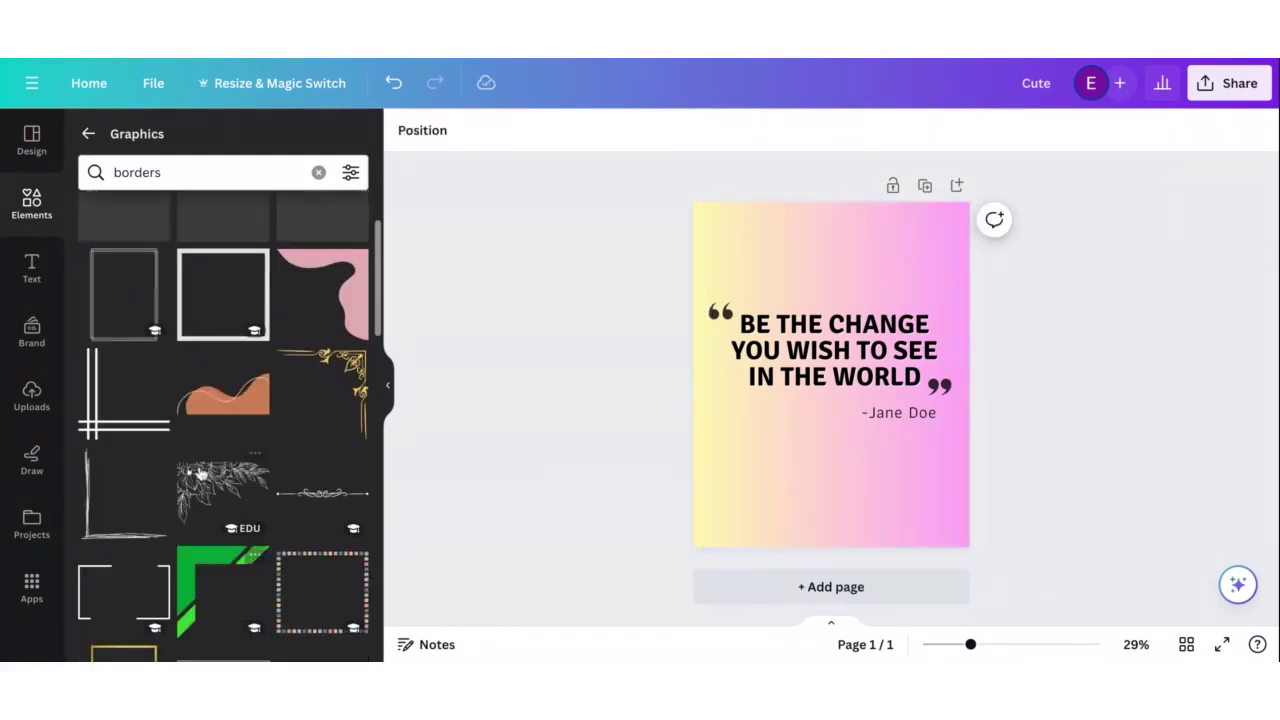
click(97, 508)
key(Delete)
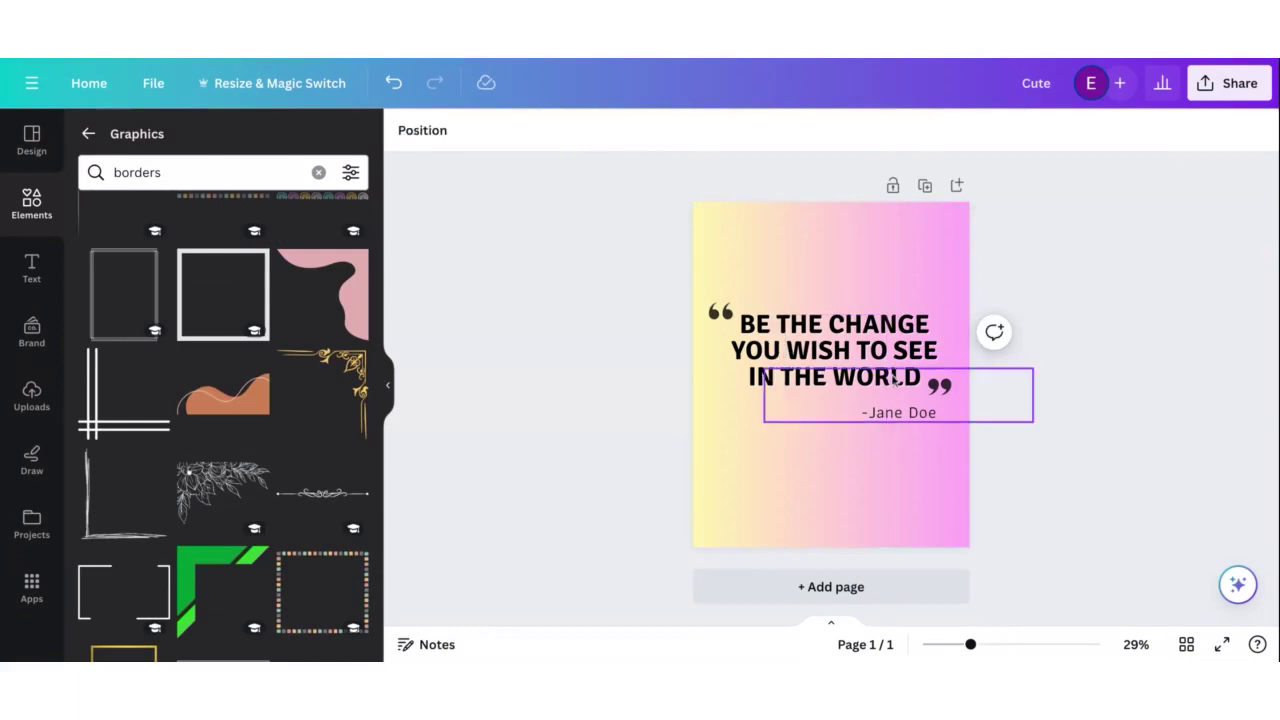
Add the double-line crossed corner border and place it in the poster's lower-left corner
click(152, 360)
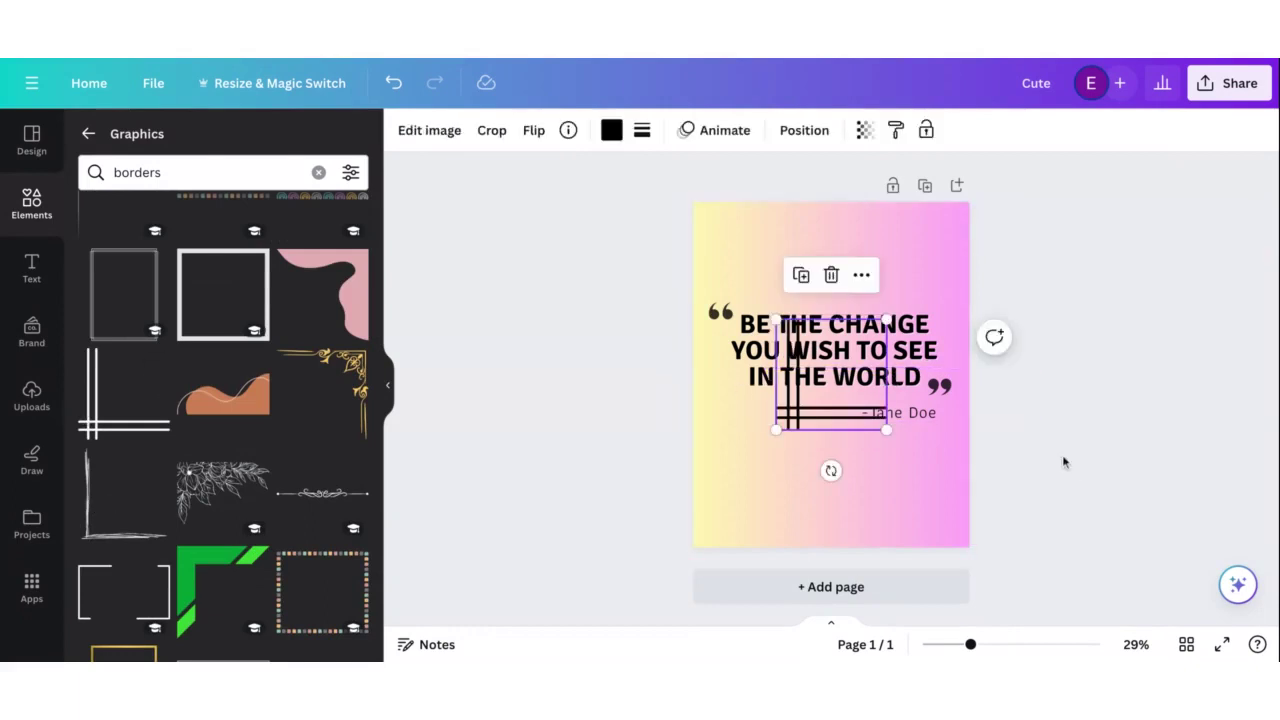
click(1063, 460)
drag(1036, 366, 760, 541)
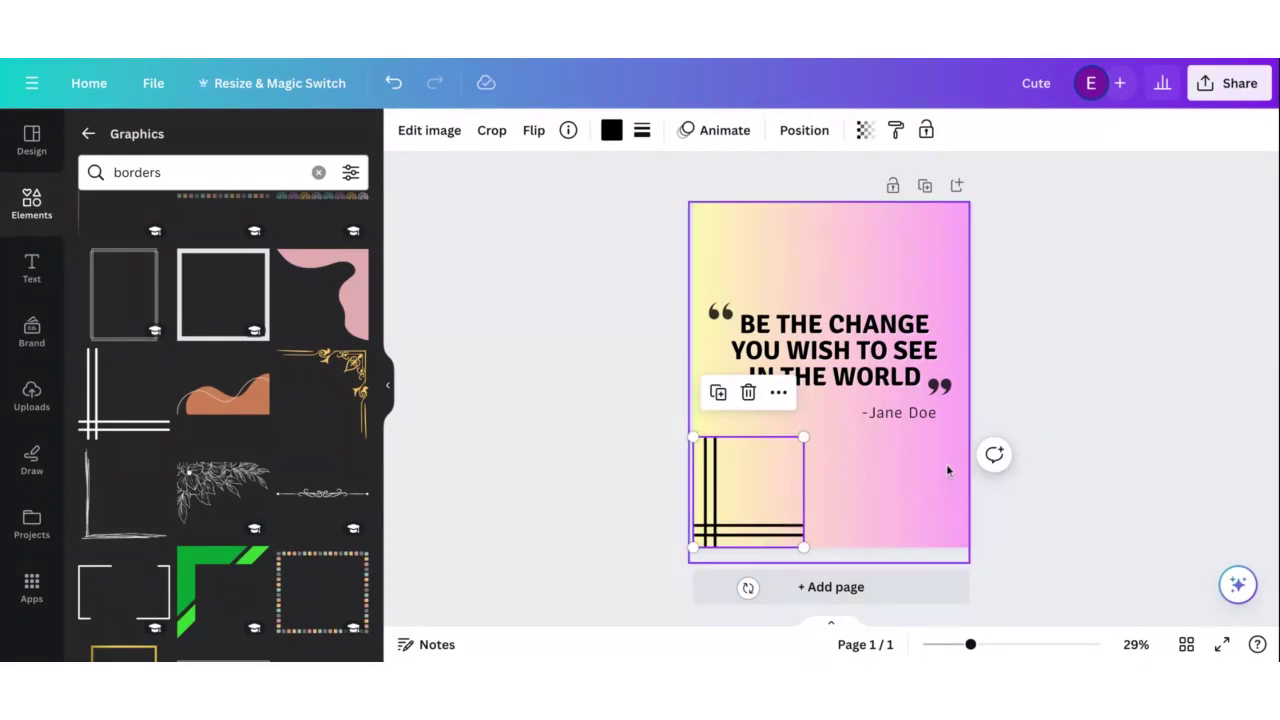
Add a second double-line corner border and flip it both horizontally and vertically
click(124, 393)
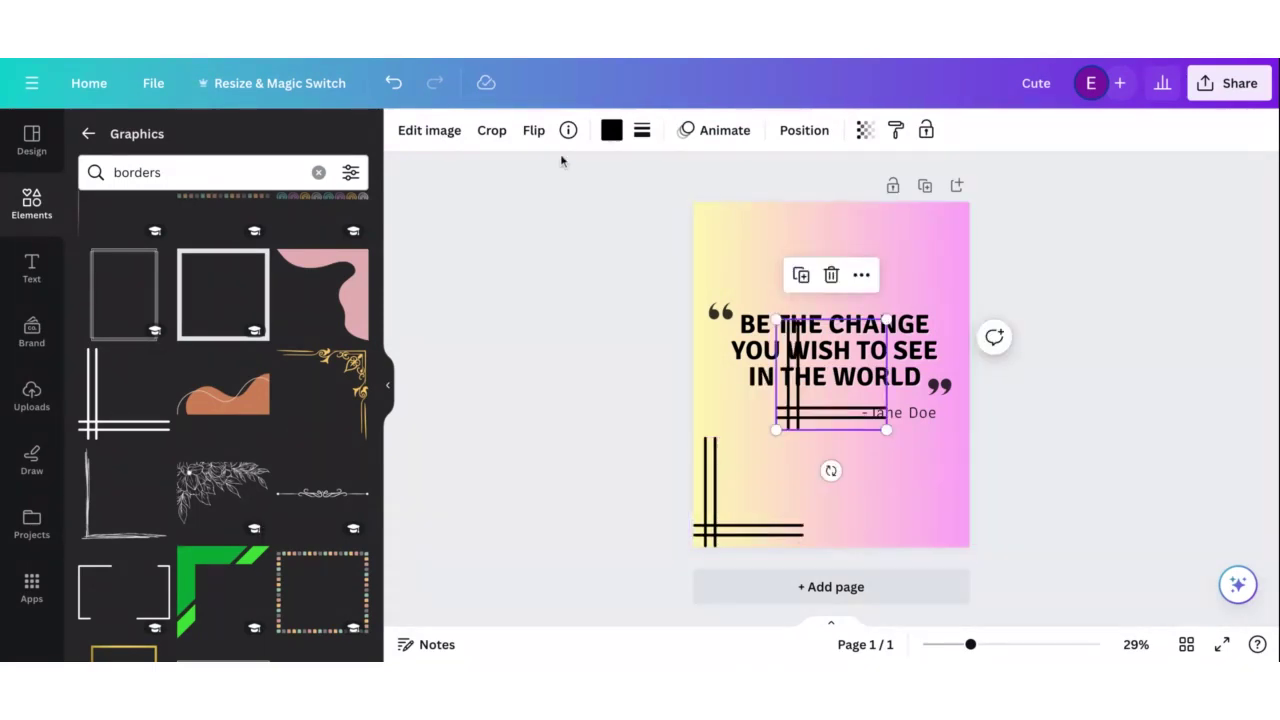
click(536, 132)
click(555, 180)
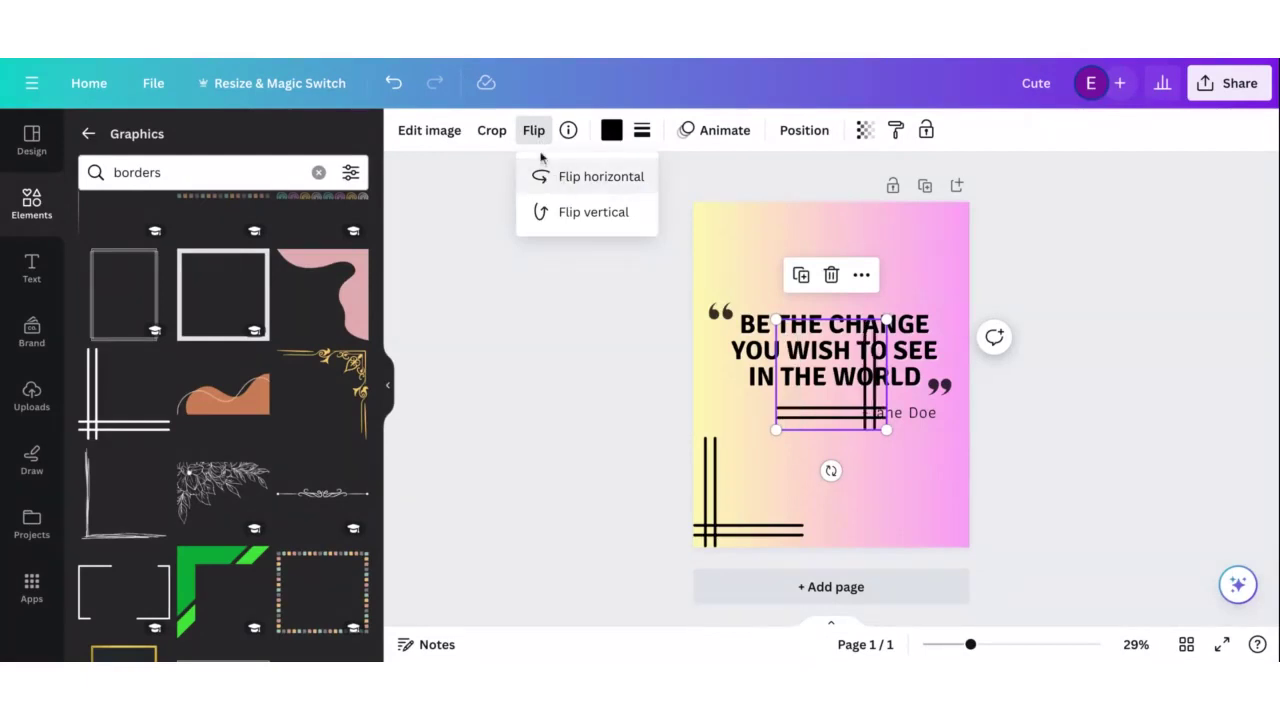
click(552, 210)
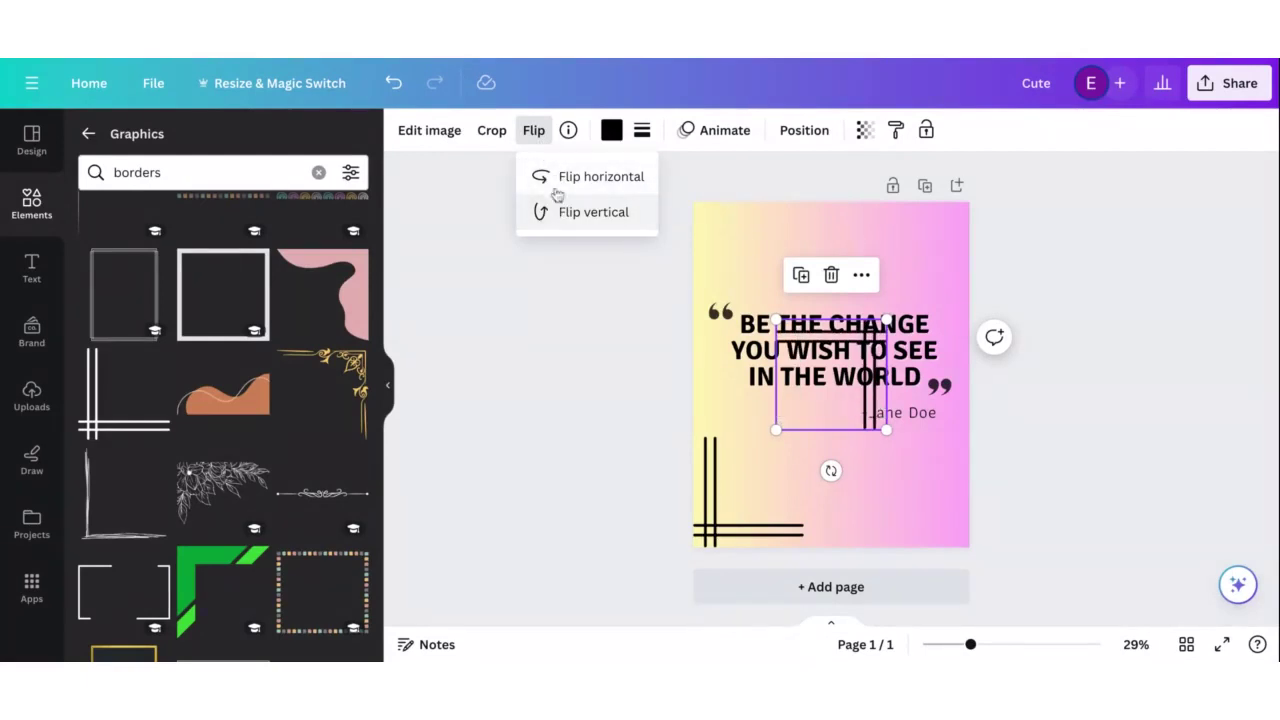
key(Escape)
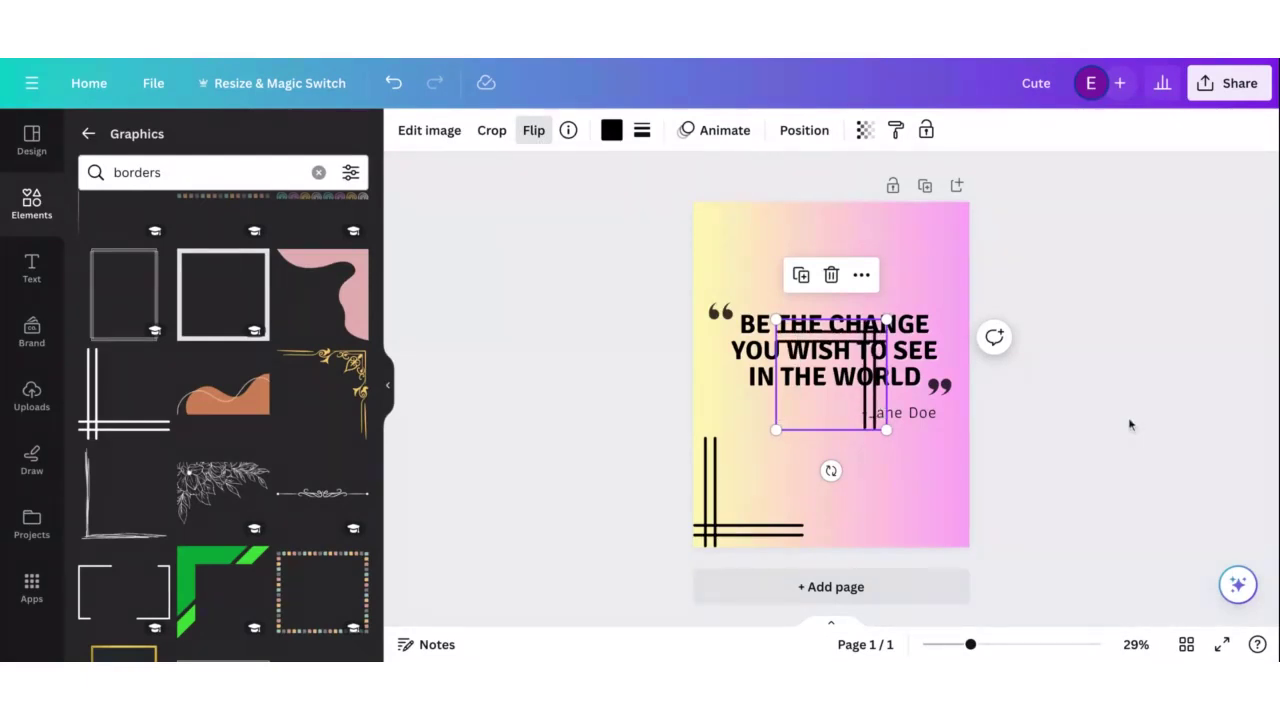
Move the flipped double-line border into the poster's upper-right corner
click(1221, 389)
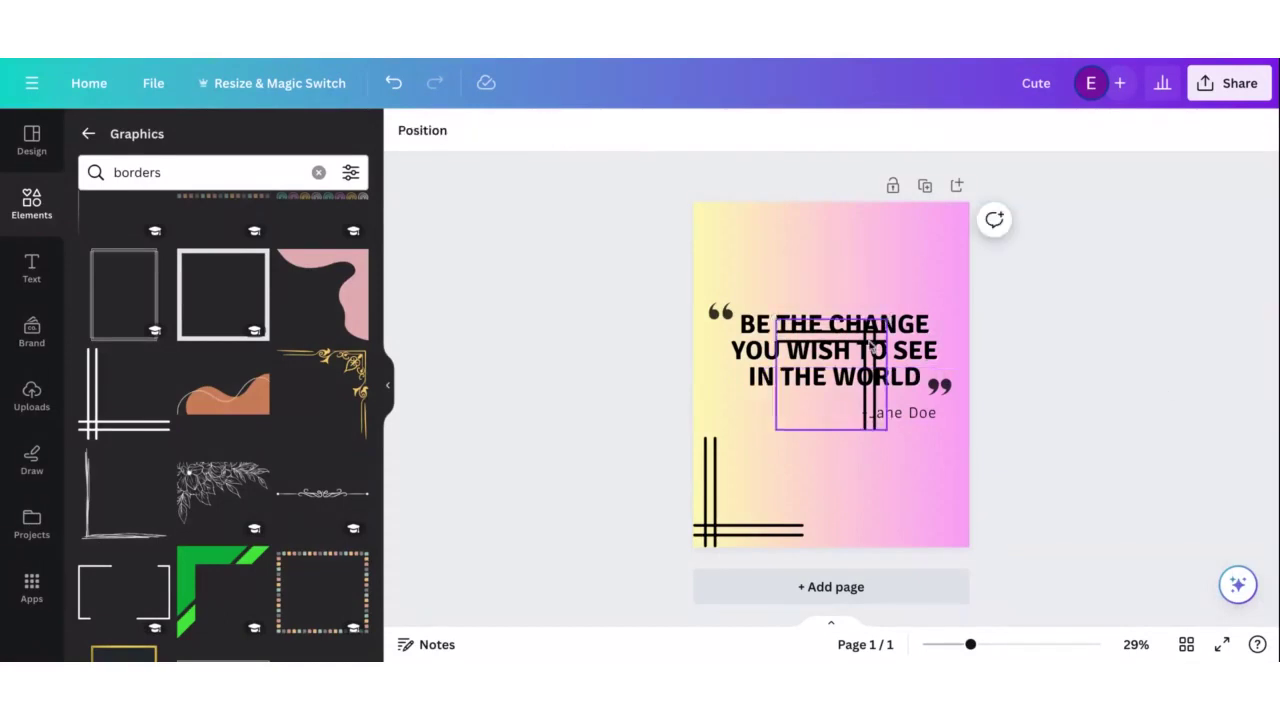
drag(872, 345, 955, 229)
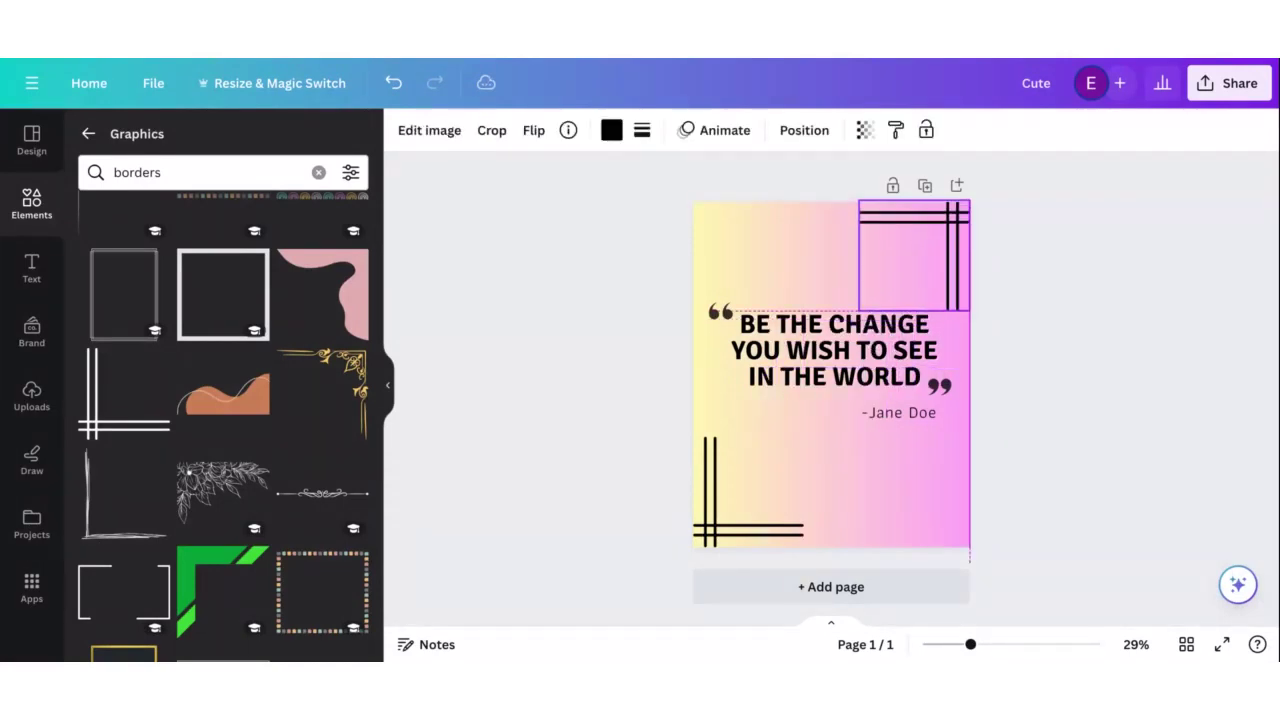
click(1144, 218)
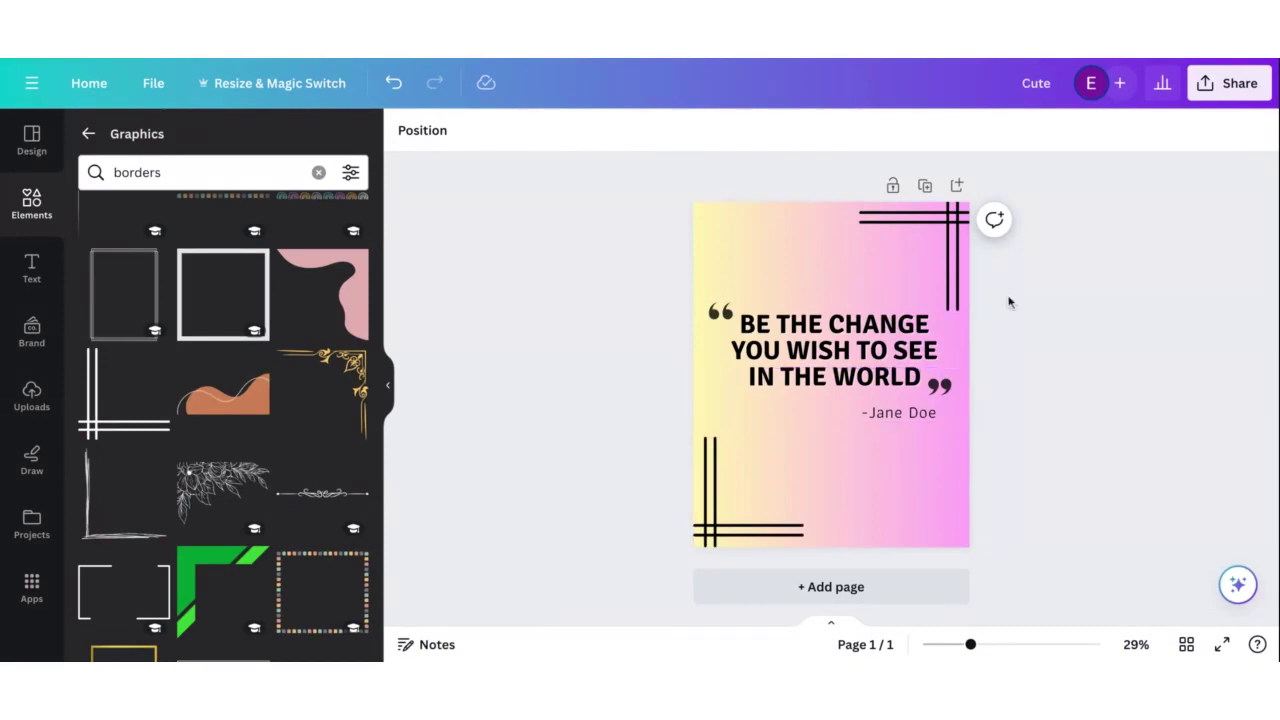
Try a light grey and a mid grey as the colour of the upper-right corner border
click(957, 280)
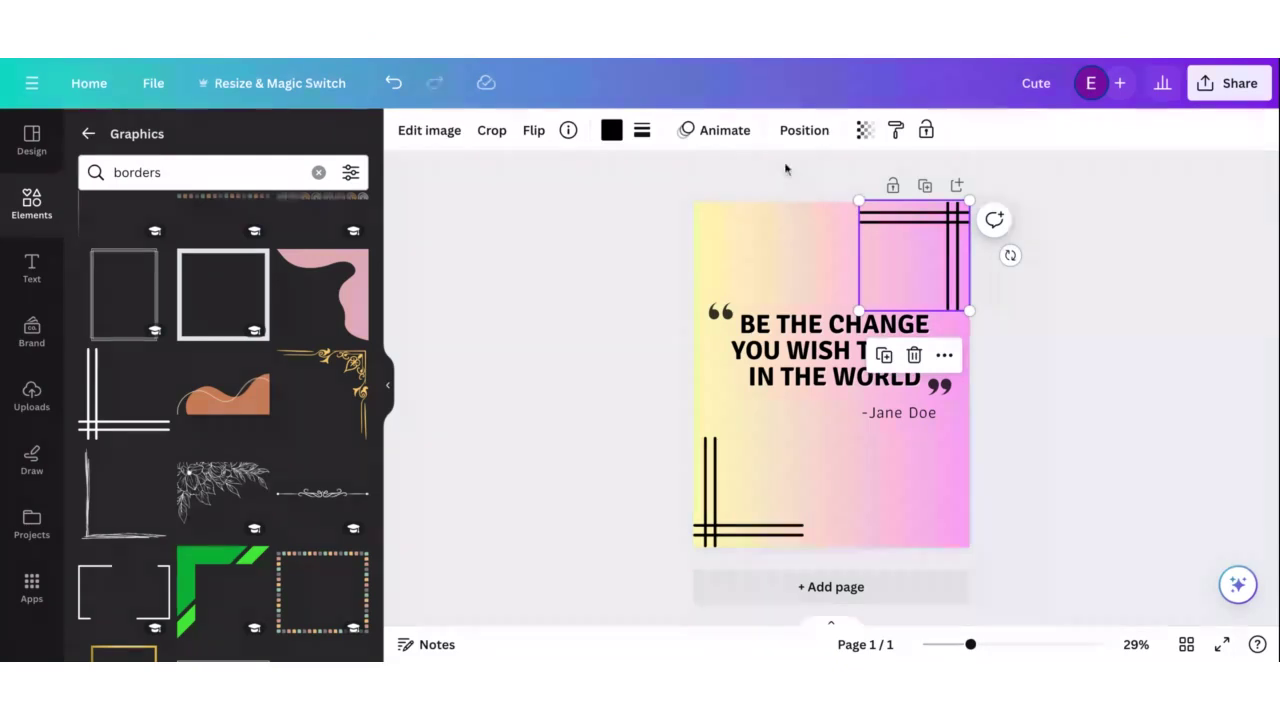
click(611, 130)
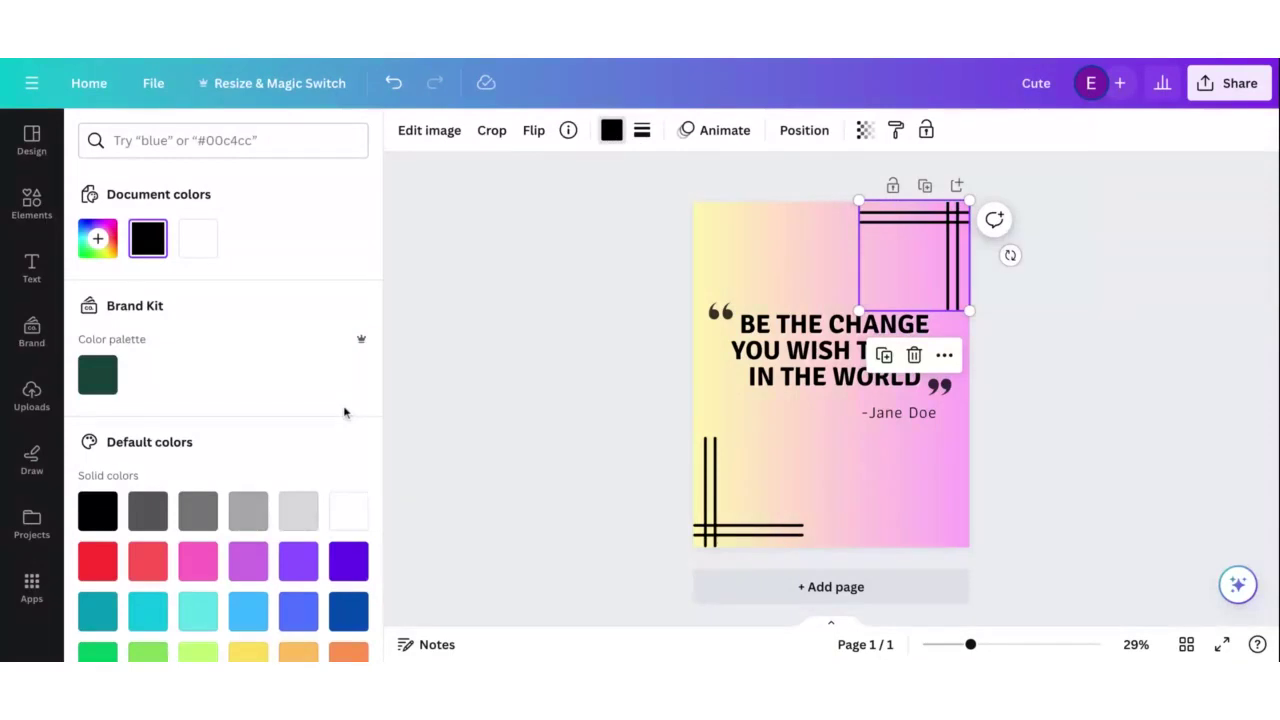
click(251, 514)
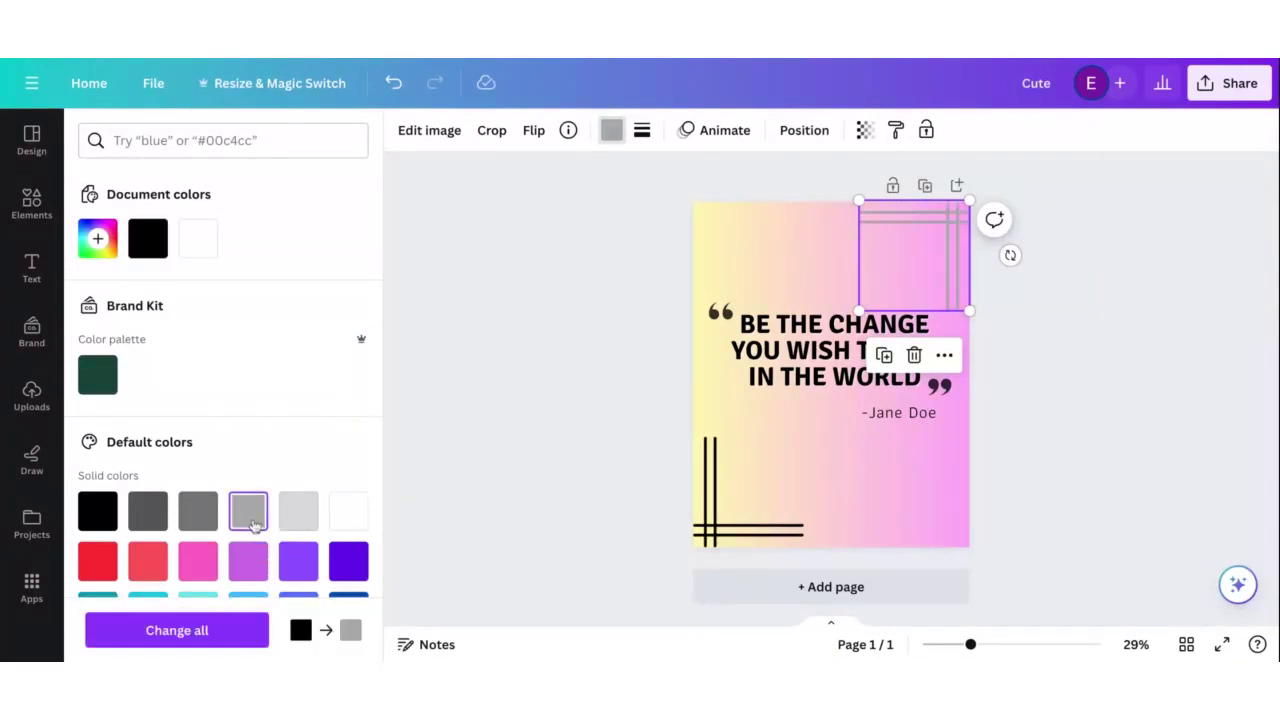
click(200, 518)
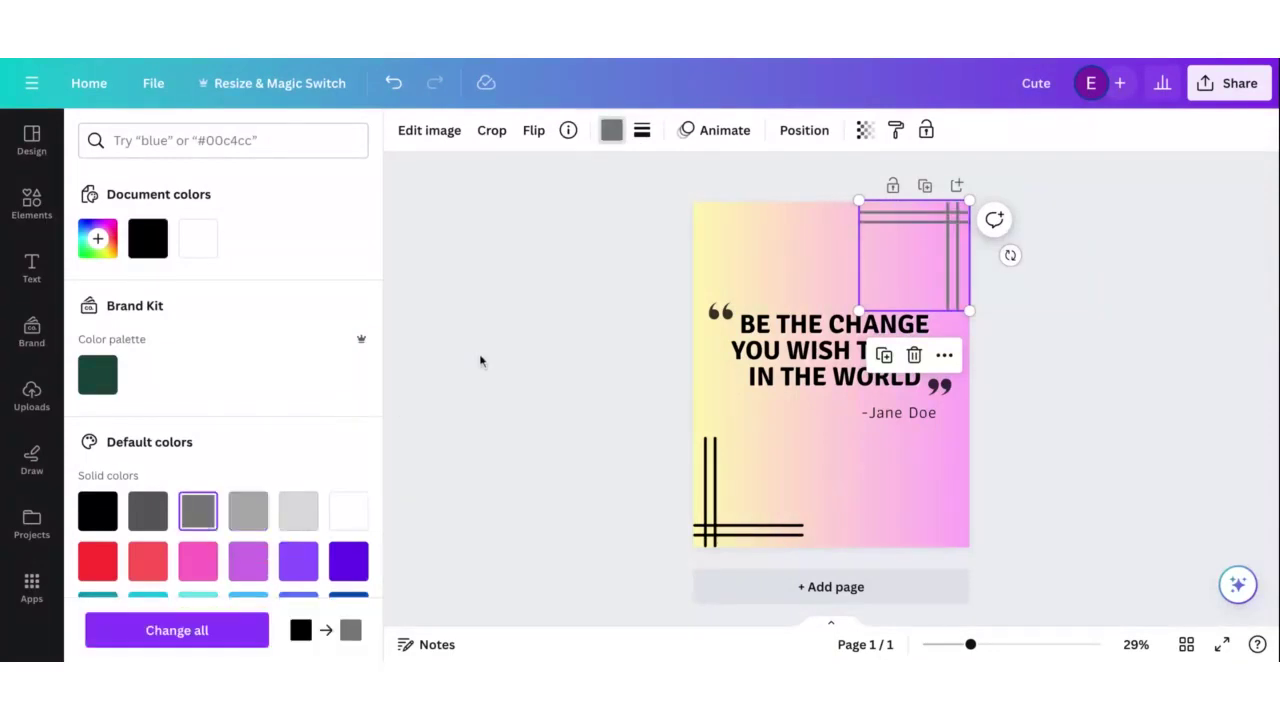
Set the upper-right corner border's transparency to 58 and its colour to black
click(864, 130)
drag(864, 202, 794, 202)
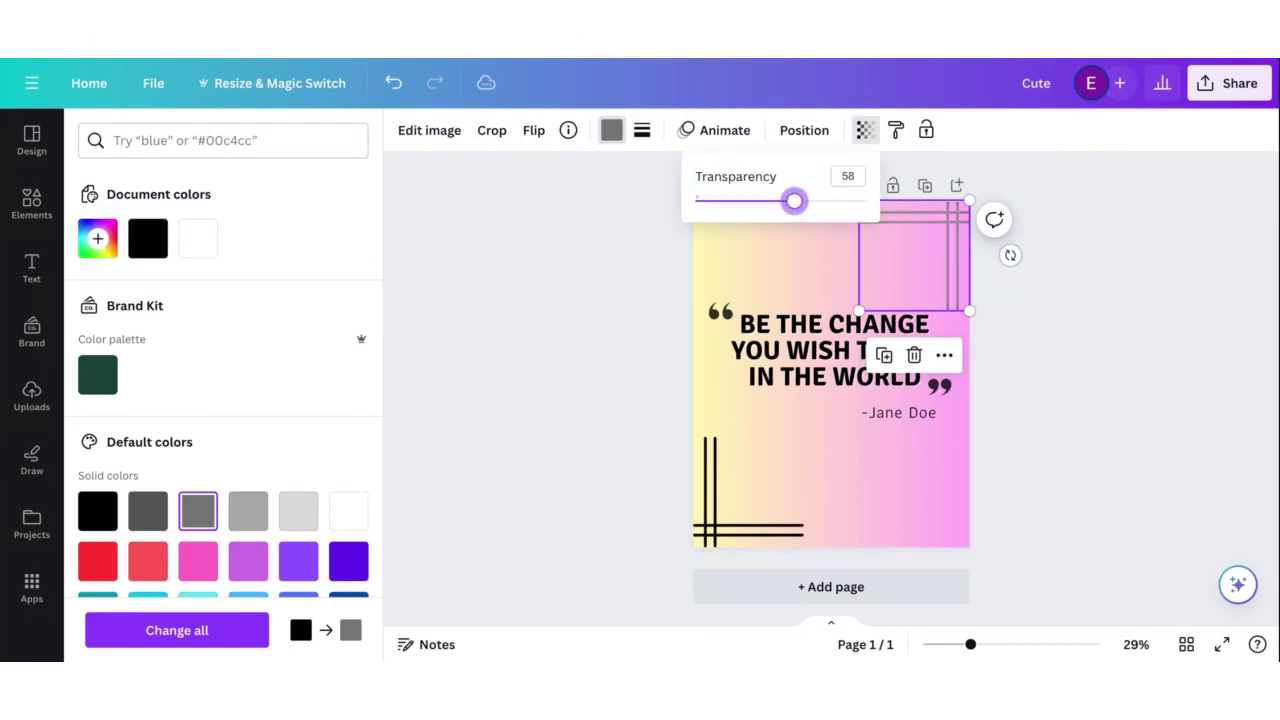
click(98, 508)
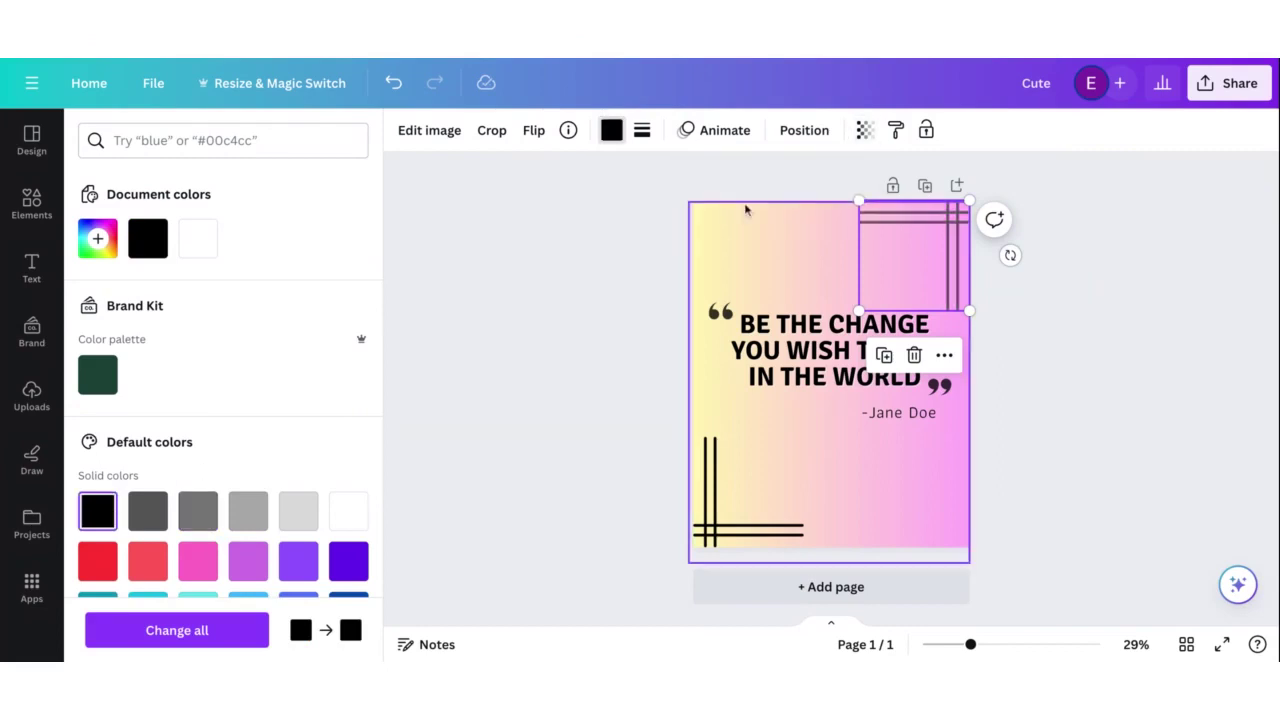
click(864, 130)
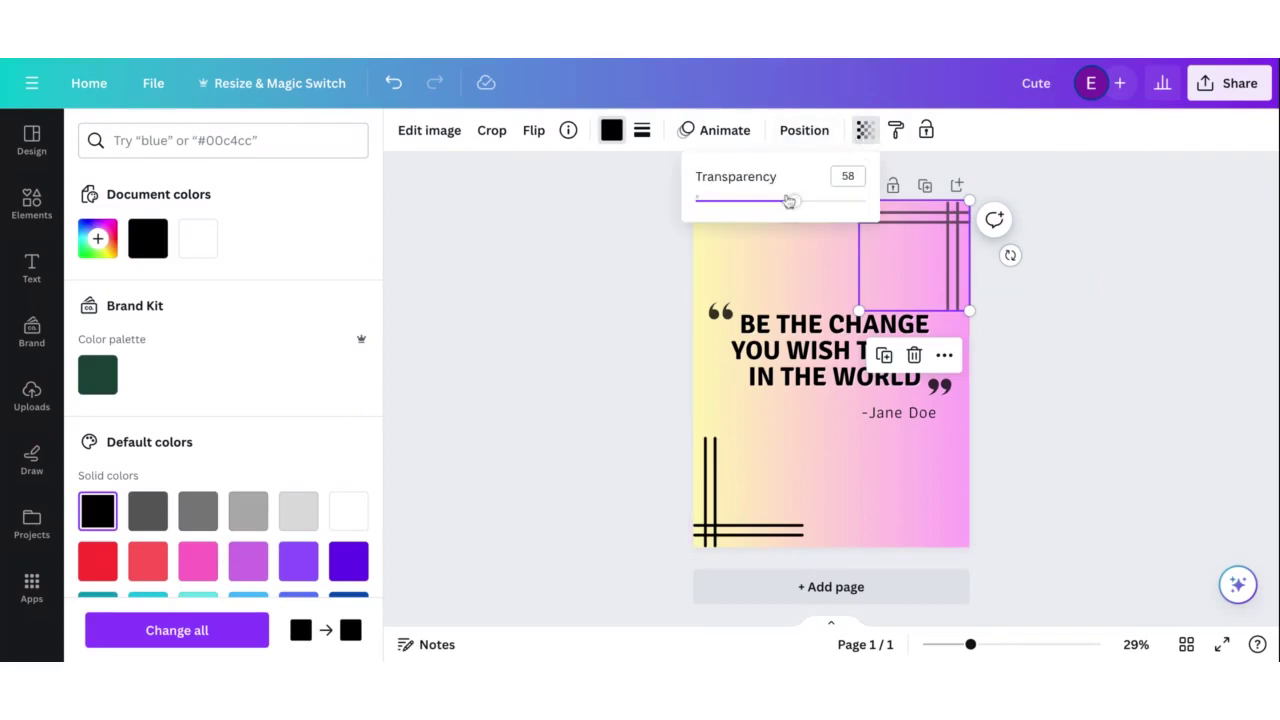
click(1120, 246)
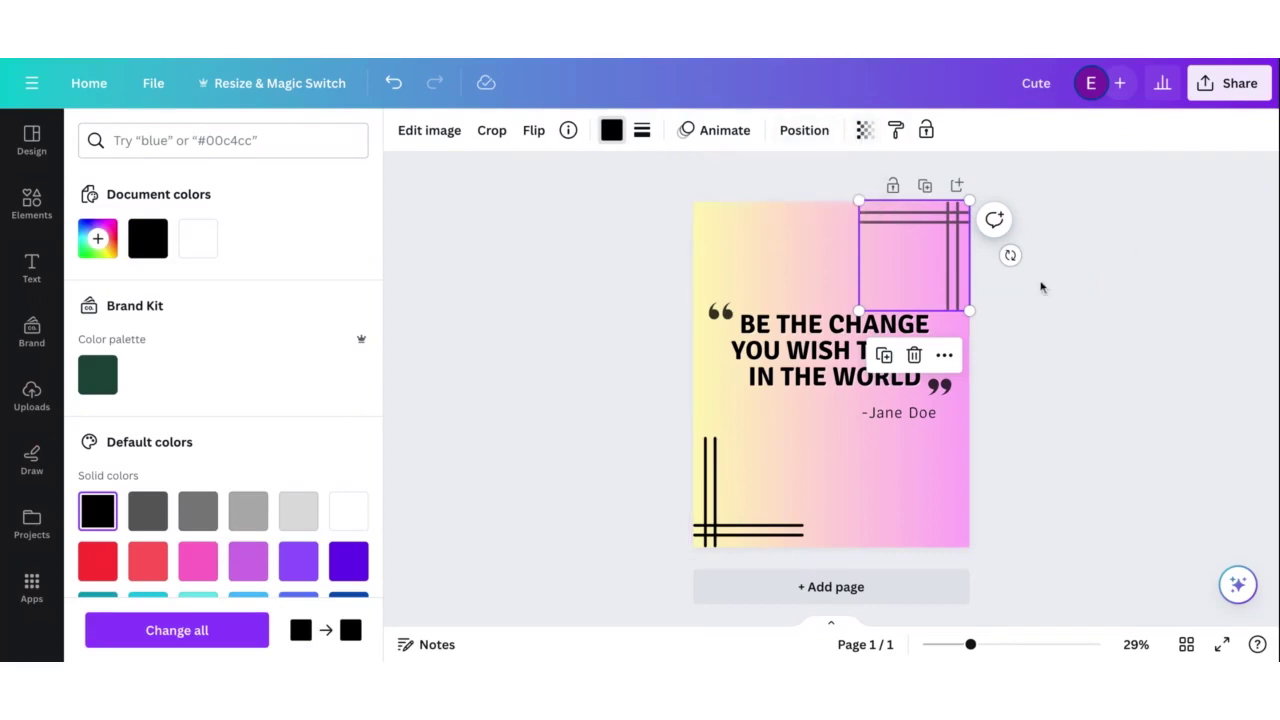
click(1040, 290)
Shrink the upper-right corner border and keep it fitted into its corner of the poster
click(960, 303)
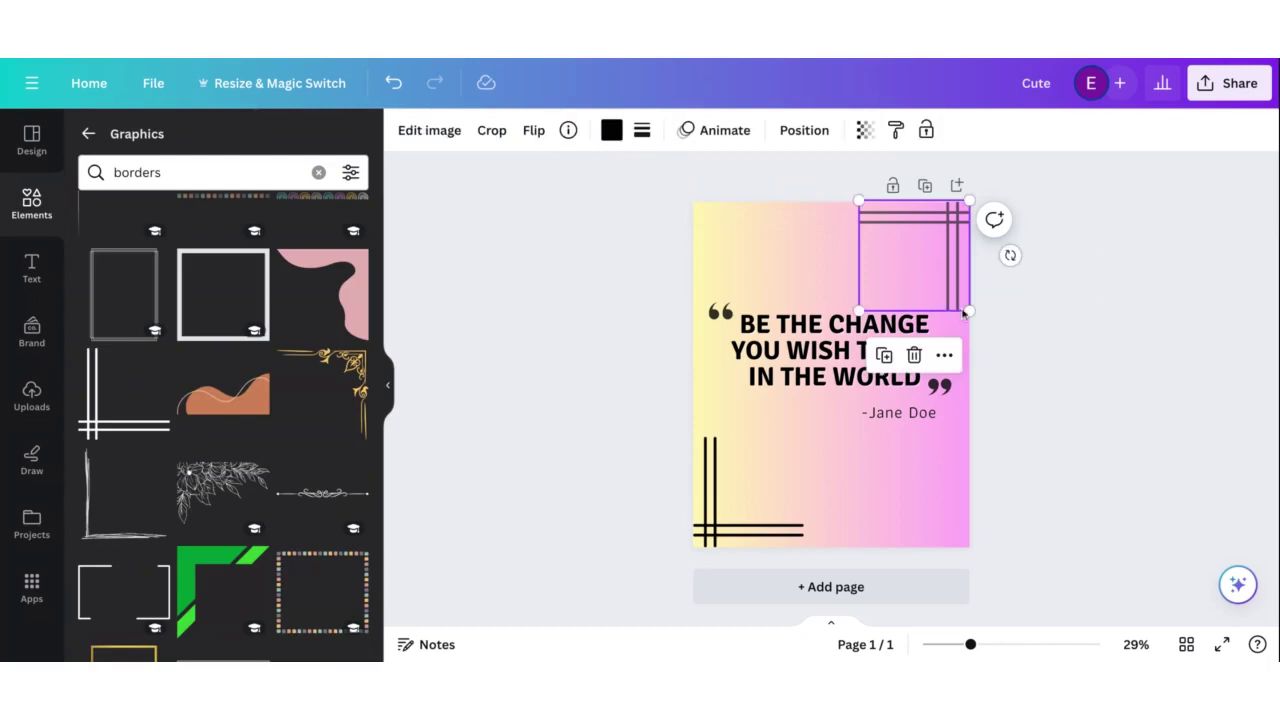
drag(966, 309, 936, 252)
click(1057, 271)
click(1072, 300)
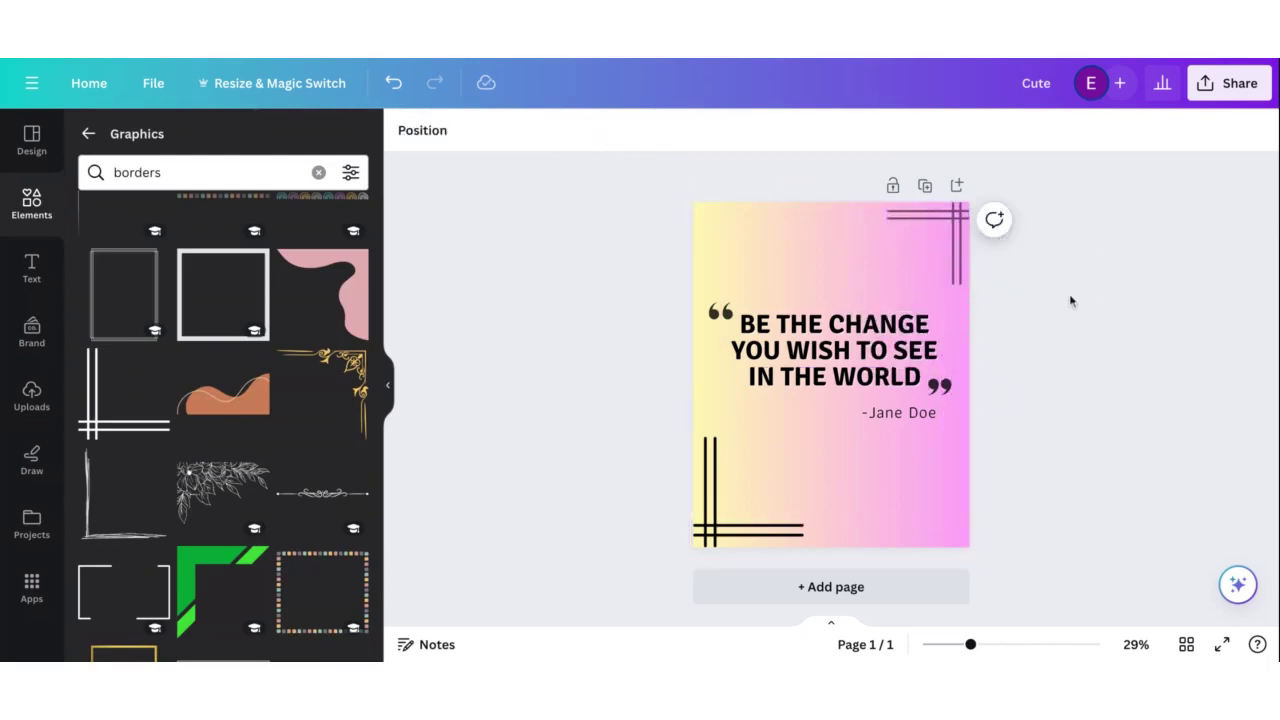
Shrink the lower-left corner border to match the upper-right one and fit it into its corner
click(722, 521)
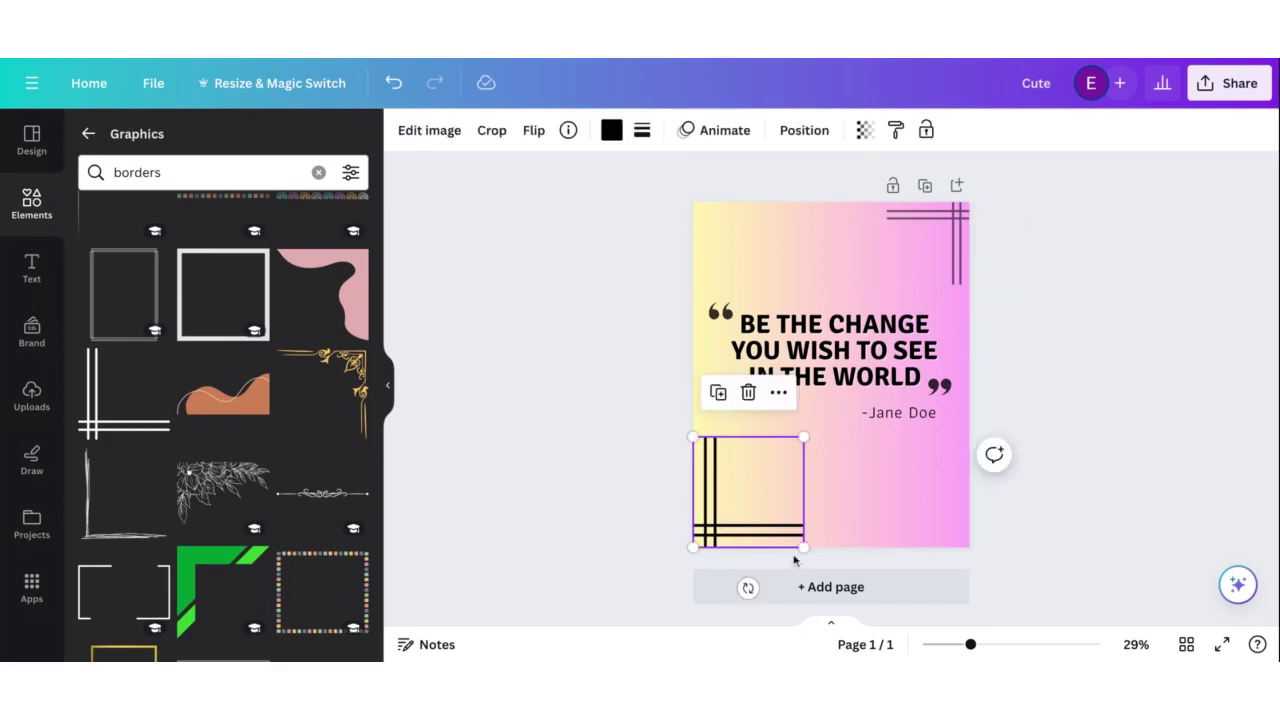
drag(803, 546, 805, 548)
drag(710, 507, 708, 535)
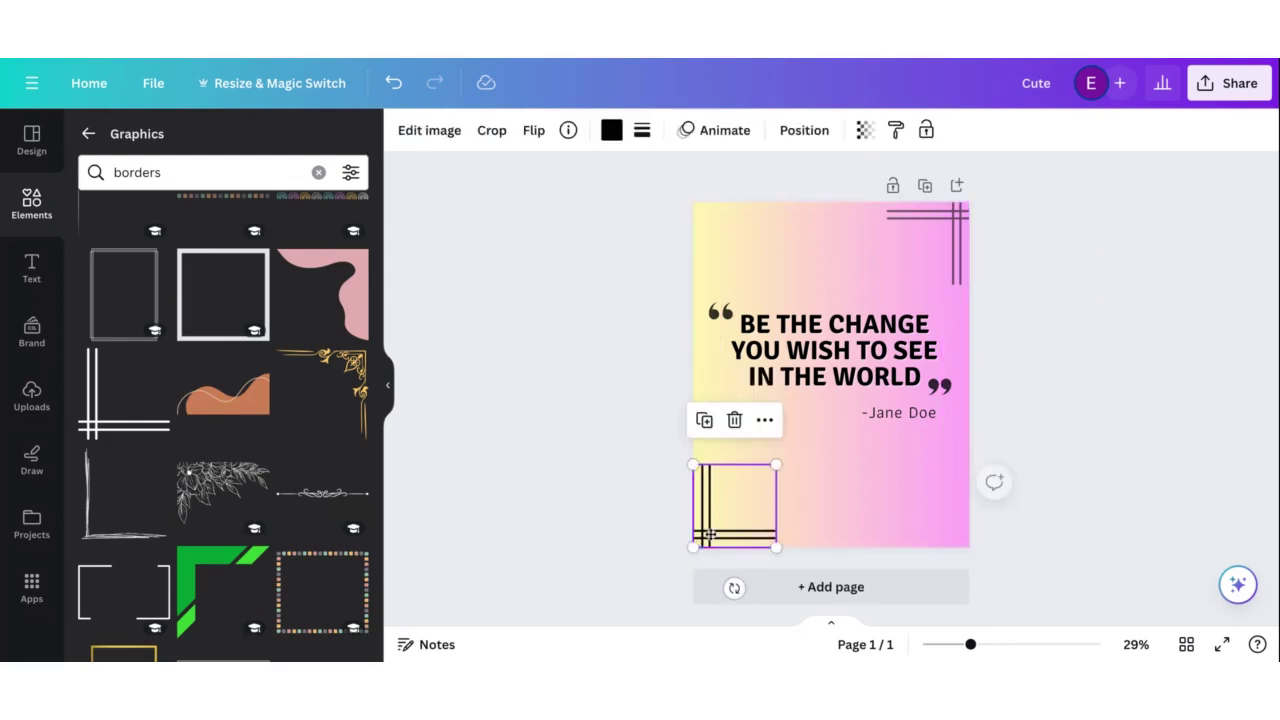
Make the lower-left corner border semi-transparent like the upper-right one
click(865, 130)
drag(840, 203, 782, 201)
click(1078, 357)
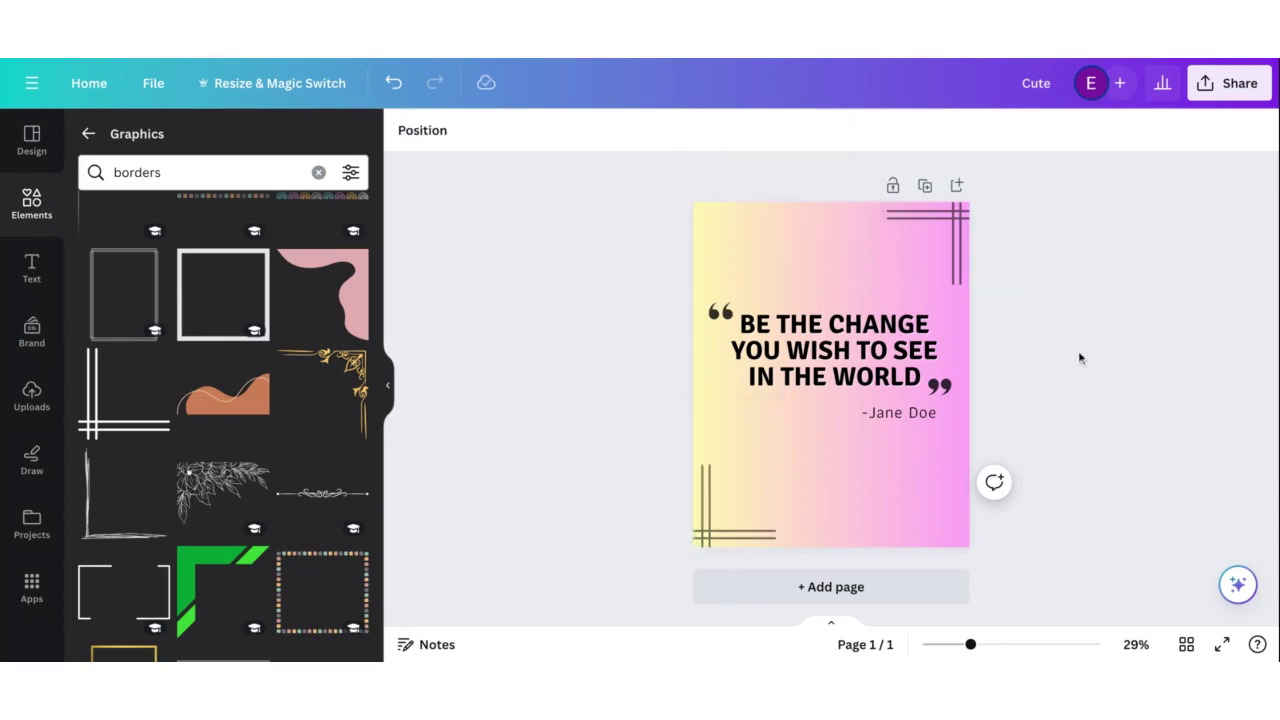
click(1079, 357)
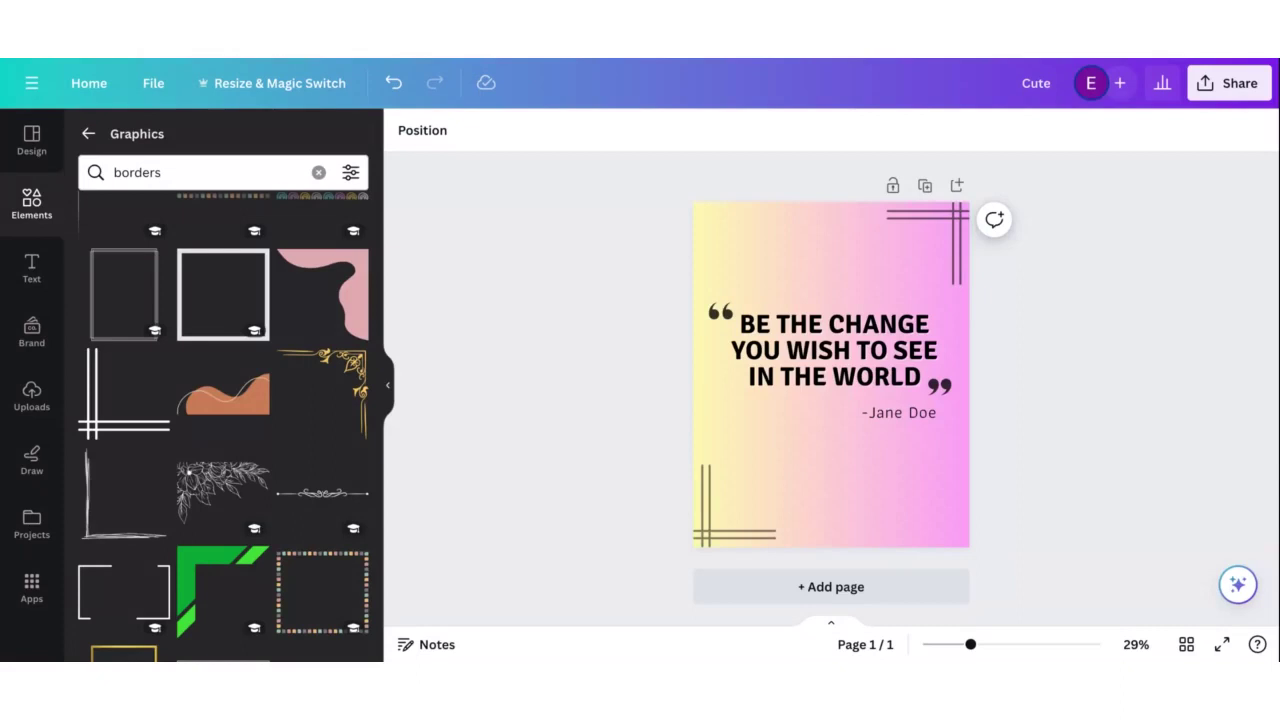
Duplicate the lower-left corner border and move the copy above the middle of the quote
click(735, 508)
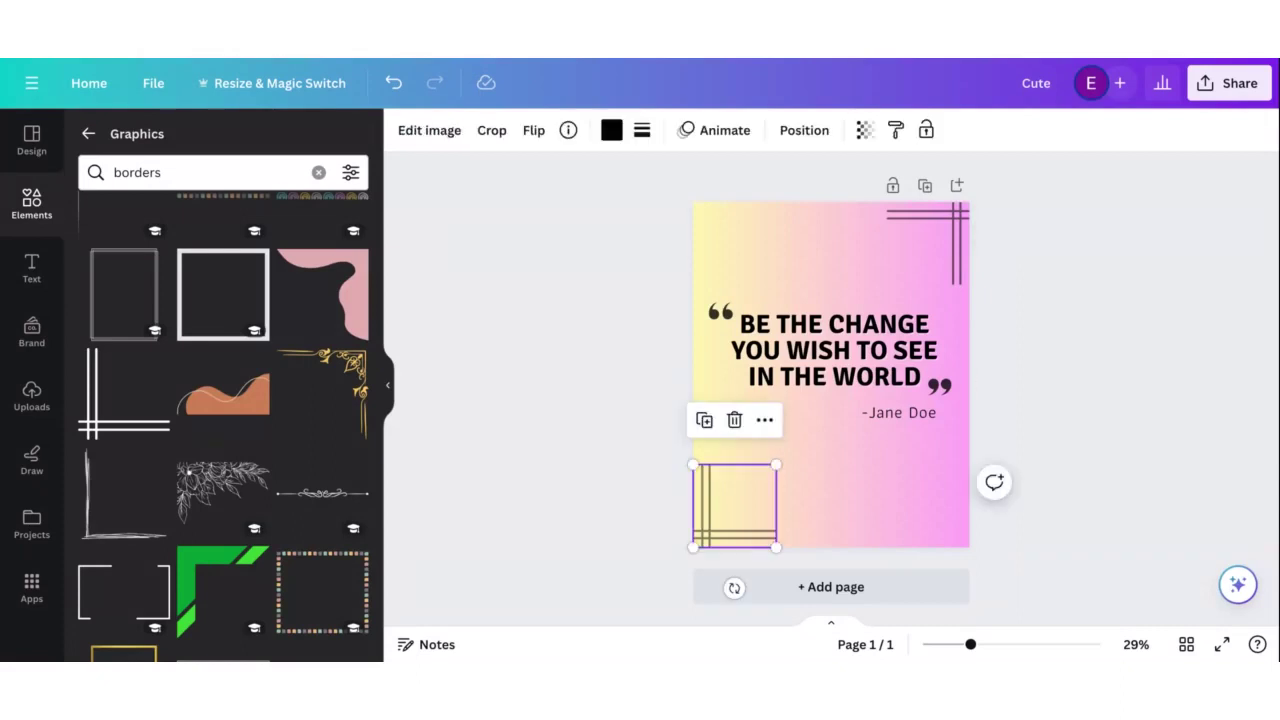
key(ctrl+d)
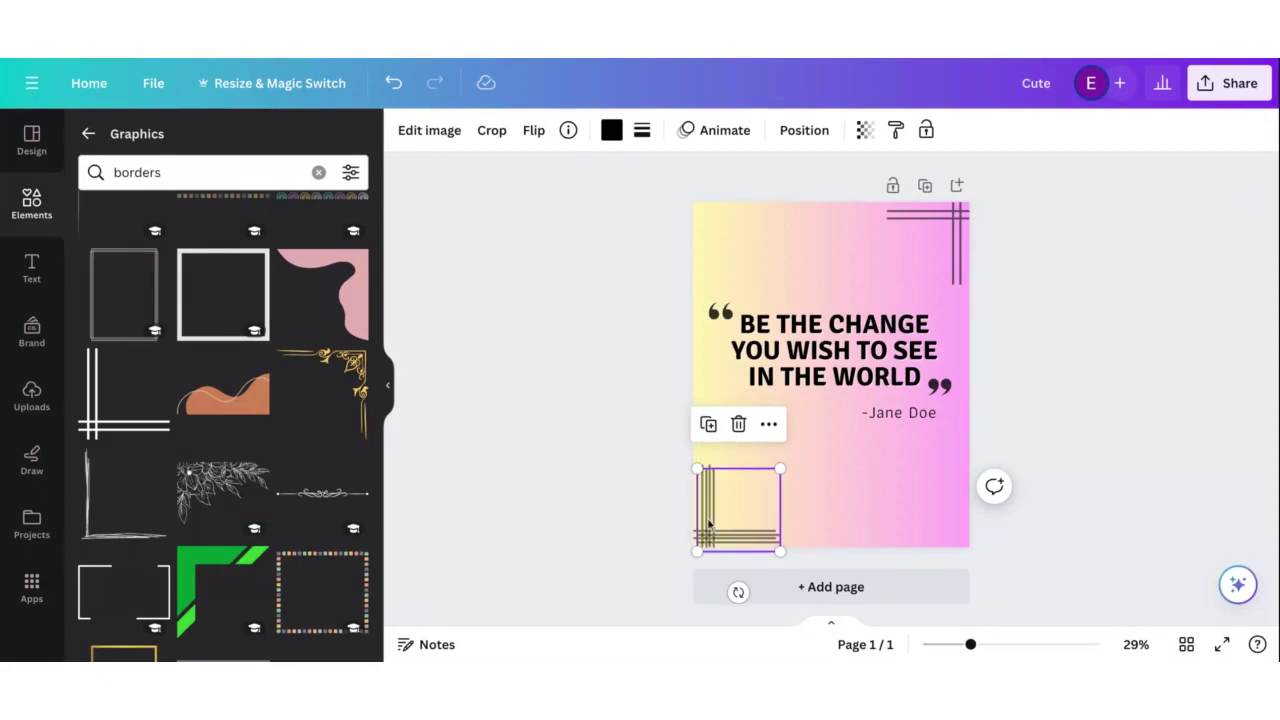
drag(708, 522, 813, 304)
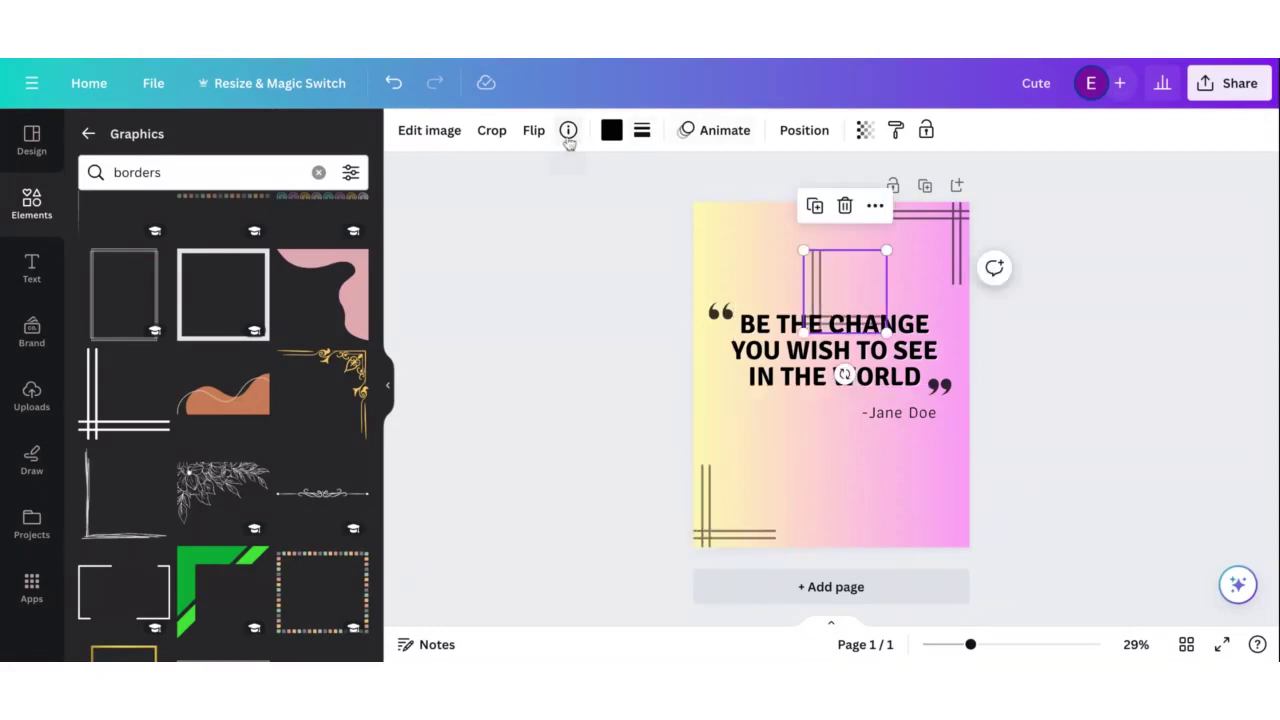
Flip the copied corner border vertically and place it in the poster's upper-left corner
click(533, 130)
click(568, 212)
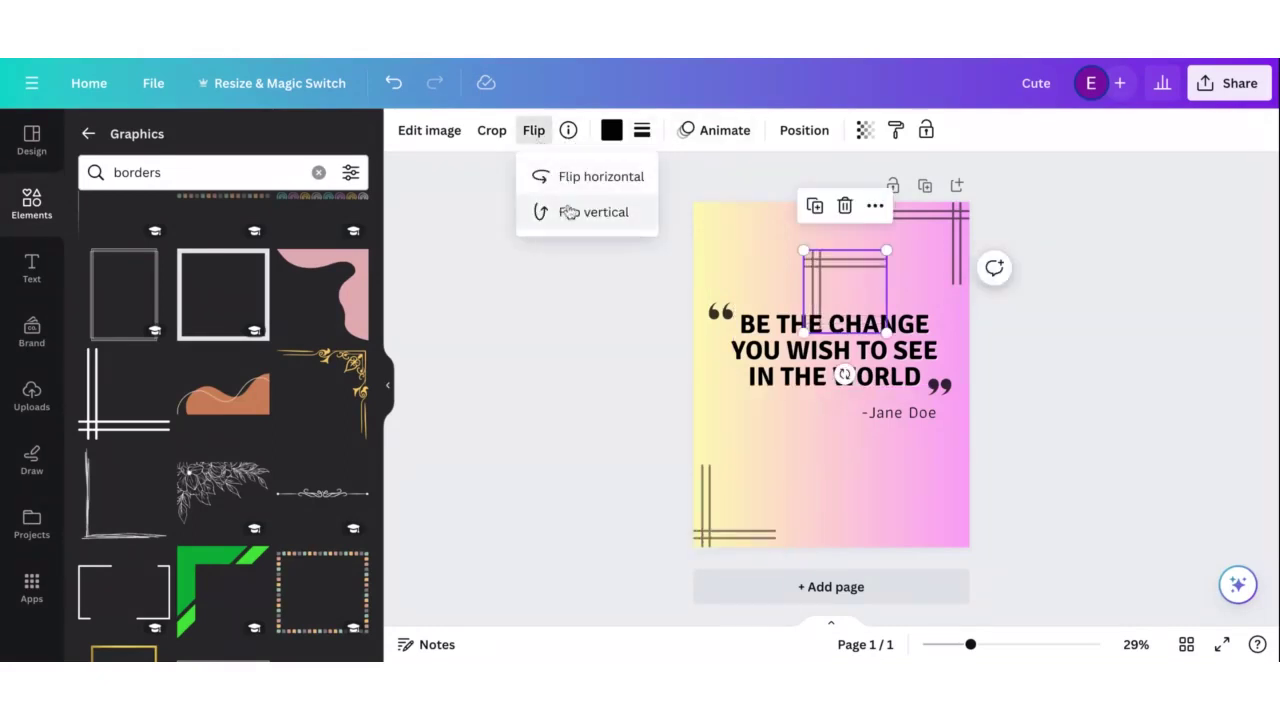
drag(866, 298, 830, 268)
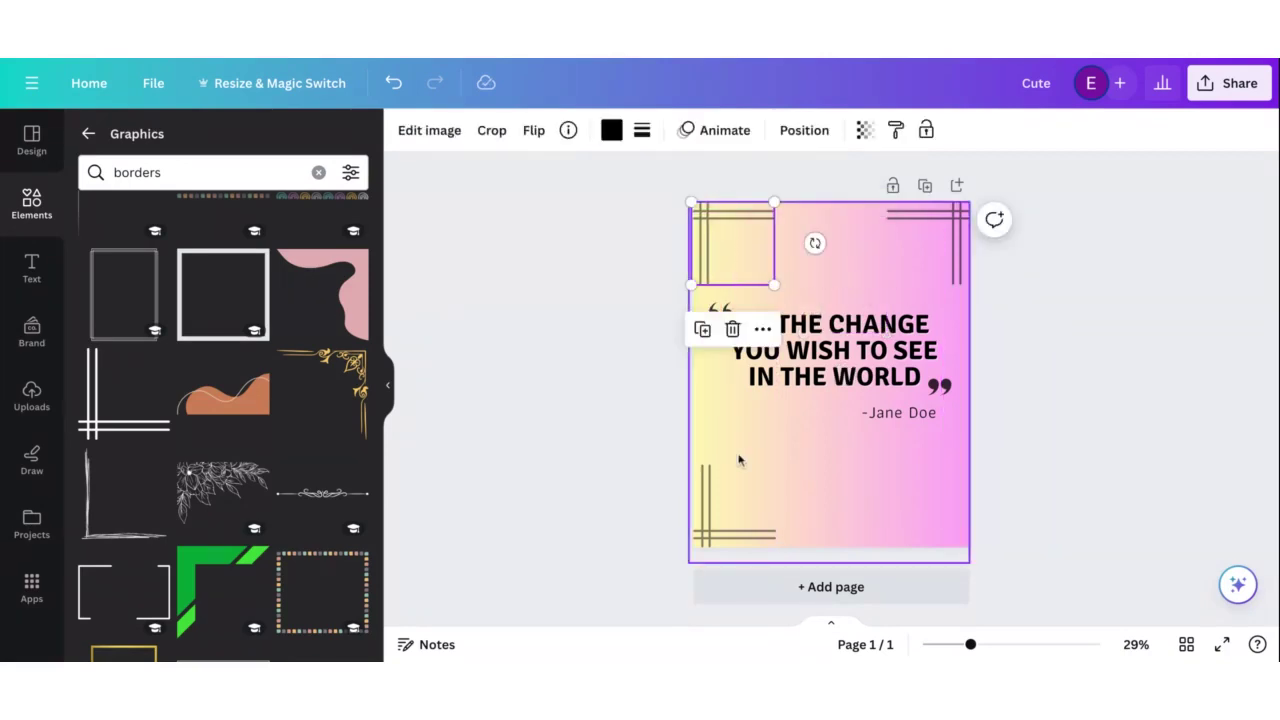
Duplicate the upper-right corner border and move the copy over the middle of the quote
click(963, 240)
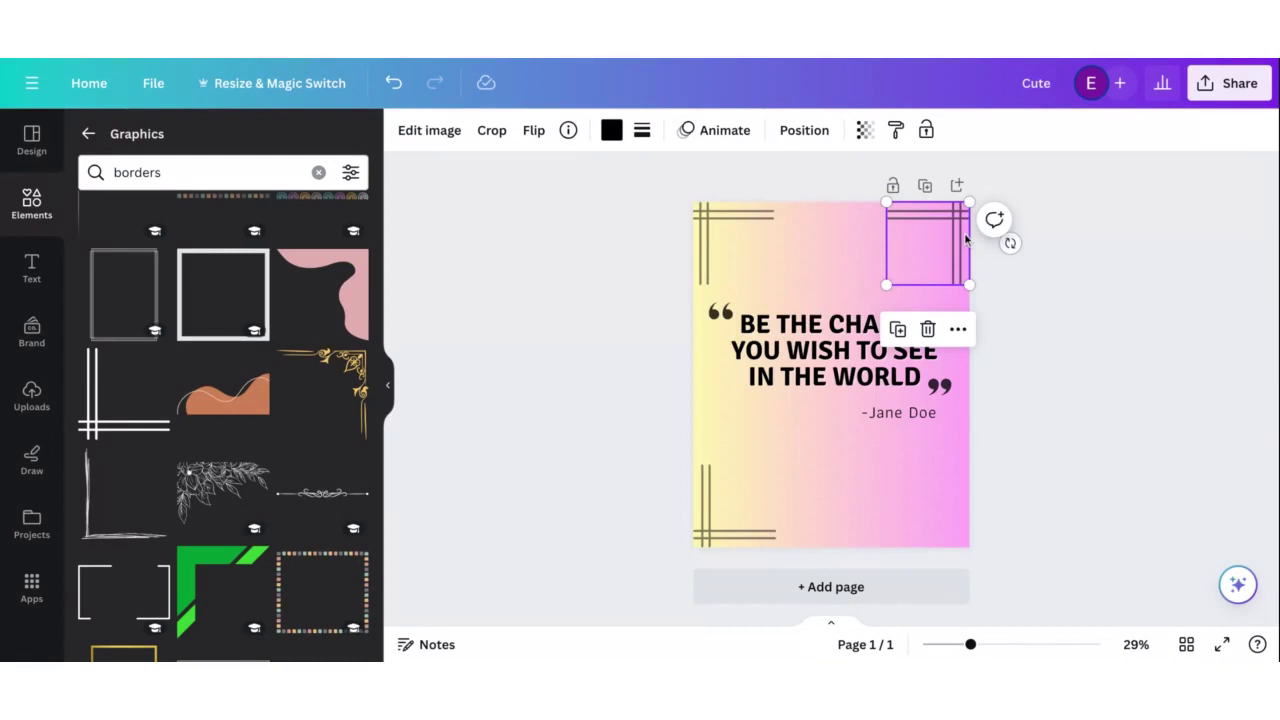
key(shift+Right)
key(shift+Down)
click(888, 356)
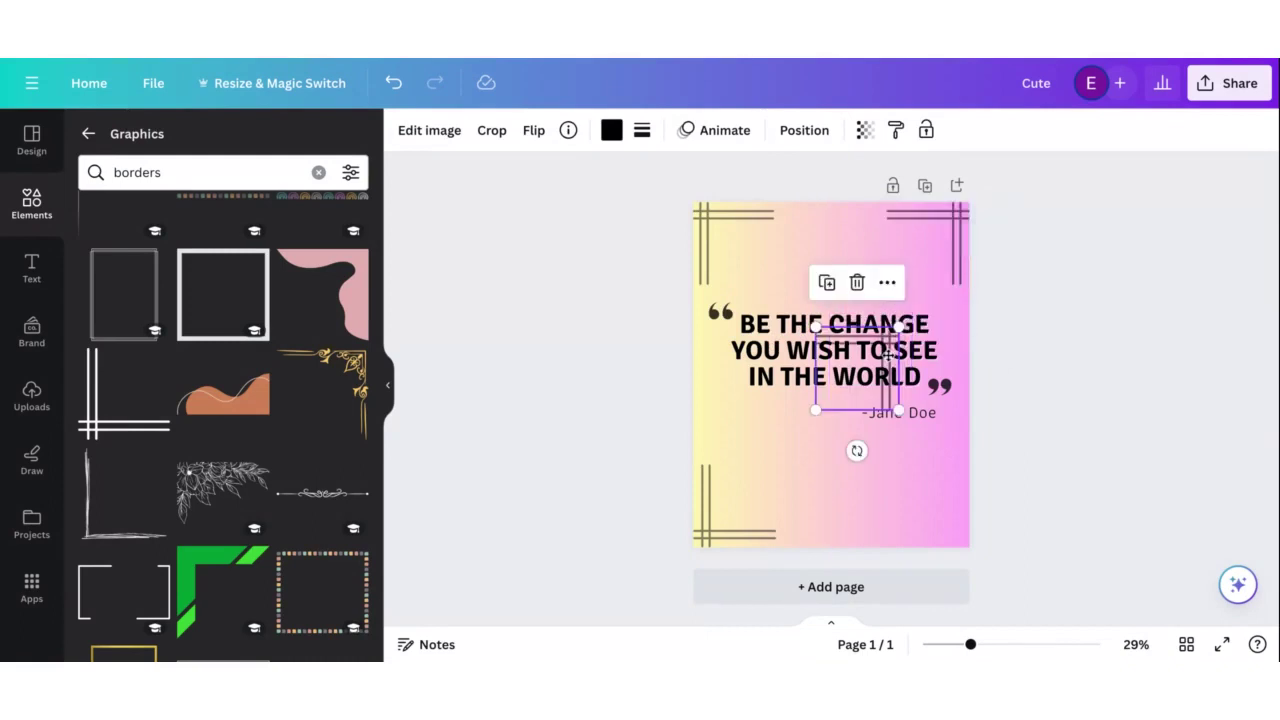
Flip the copied corner border vertically and place it in the poster's lower-right corner
click(612, 131)
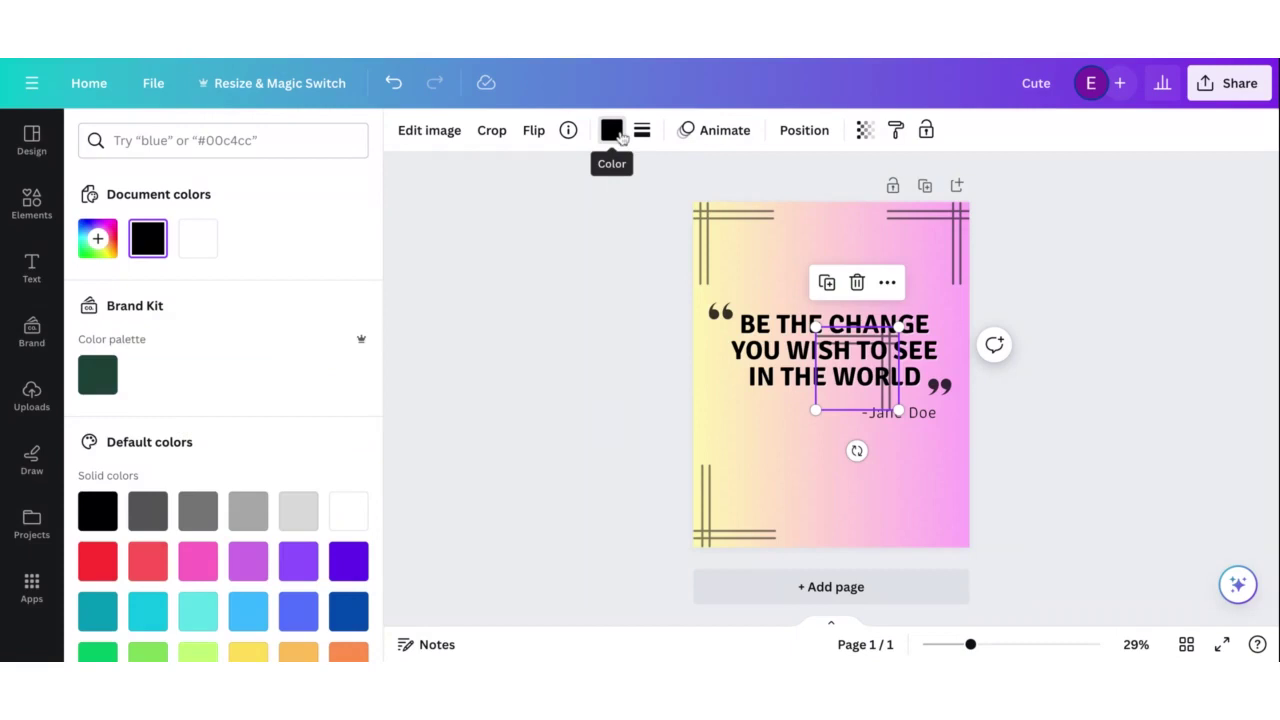
click(534, 130)
click(563, 214)
click(1063, 449)
click(1143, 449)
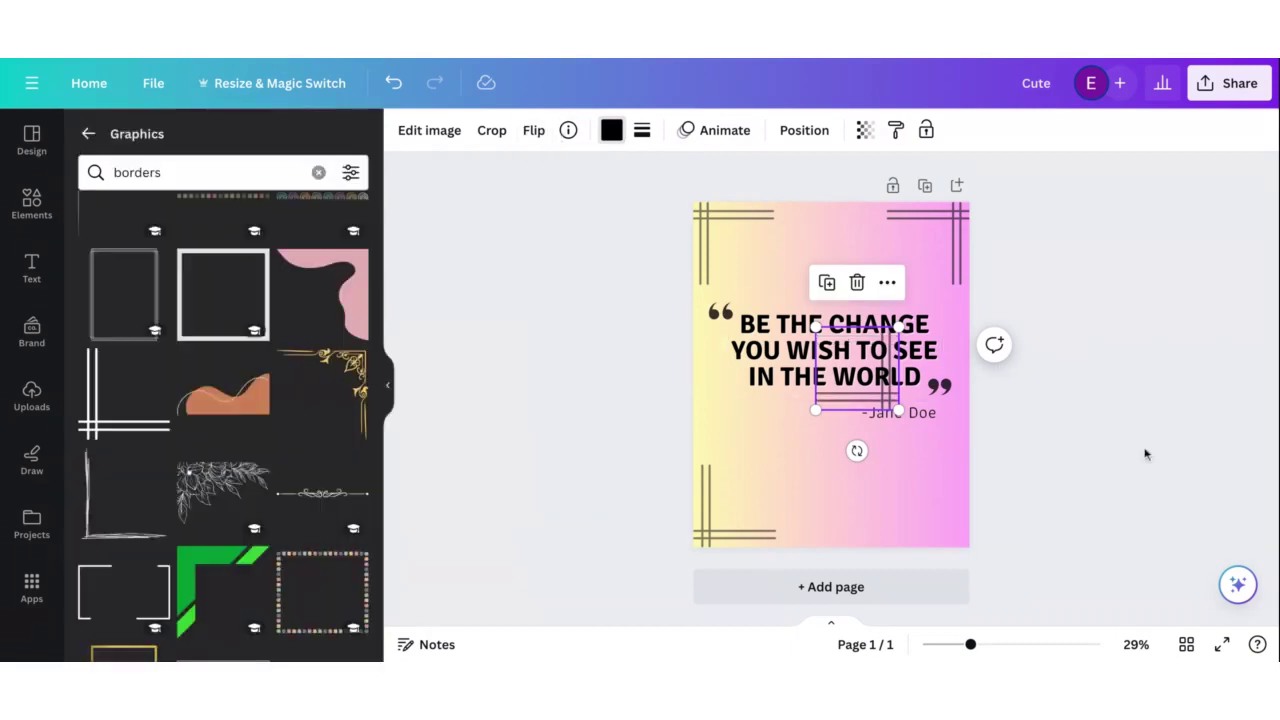
click(1060, 442)
click(888, 380)
drag(888, 380, 959, 525)
click(1040, 500)
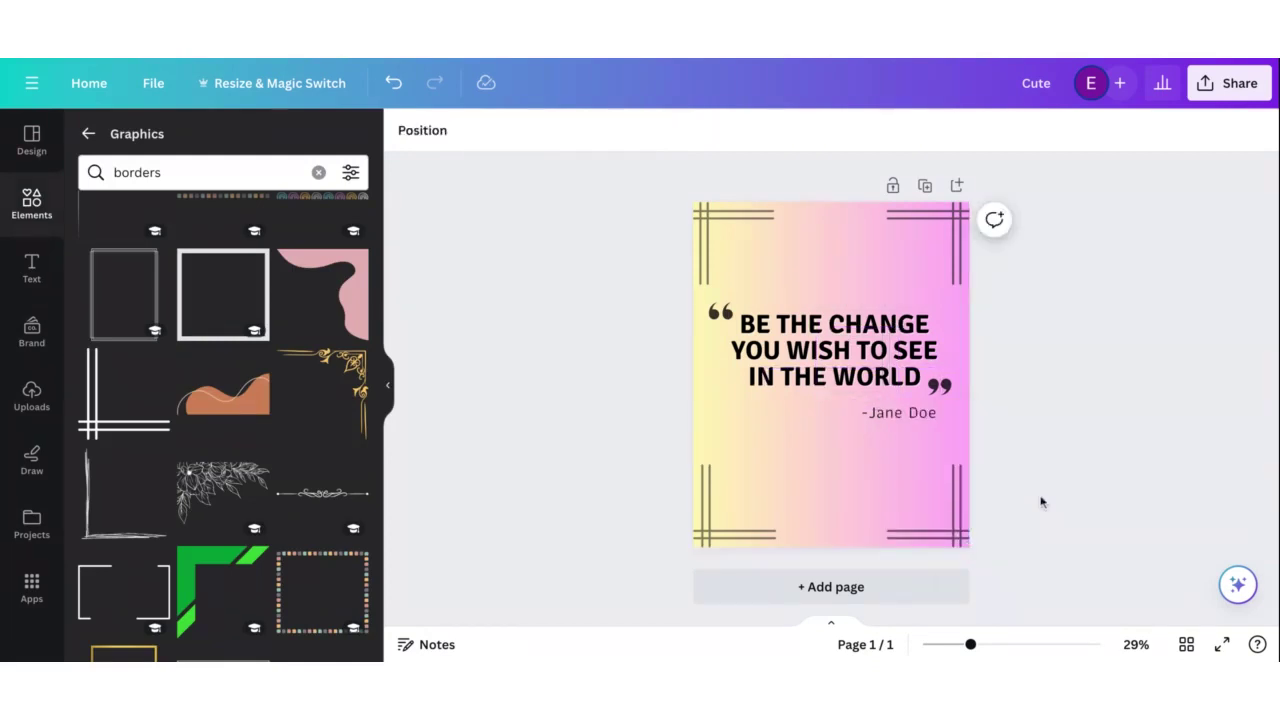
Move the quote text slightly down the poster and lower the author line beneath it
click(860, 352)
drag(860, 352, 861, 369)
click(1071, 353)
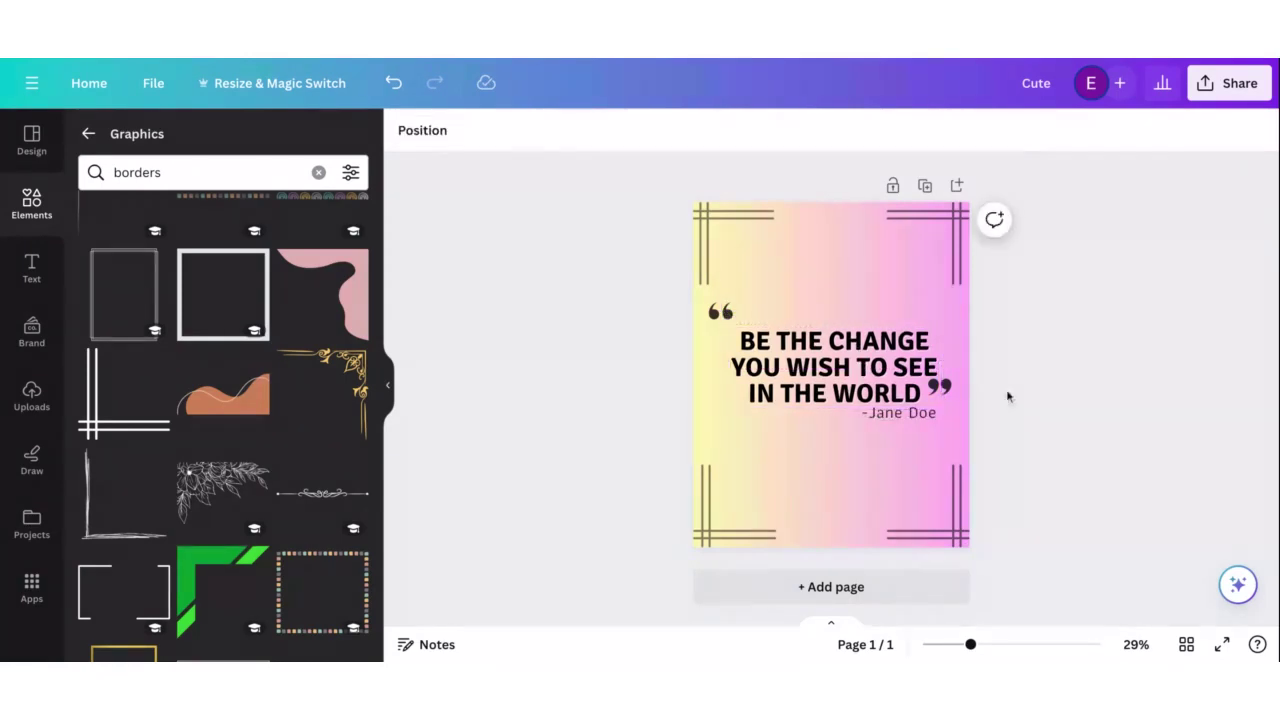
click(909, 423)
drag(909, 423, 909, 428)
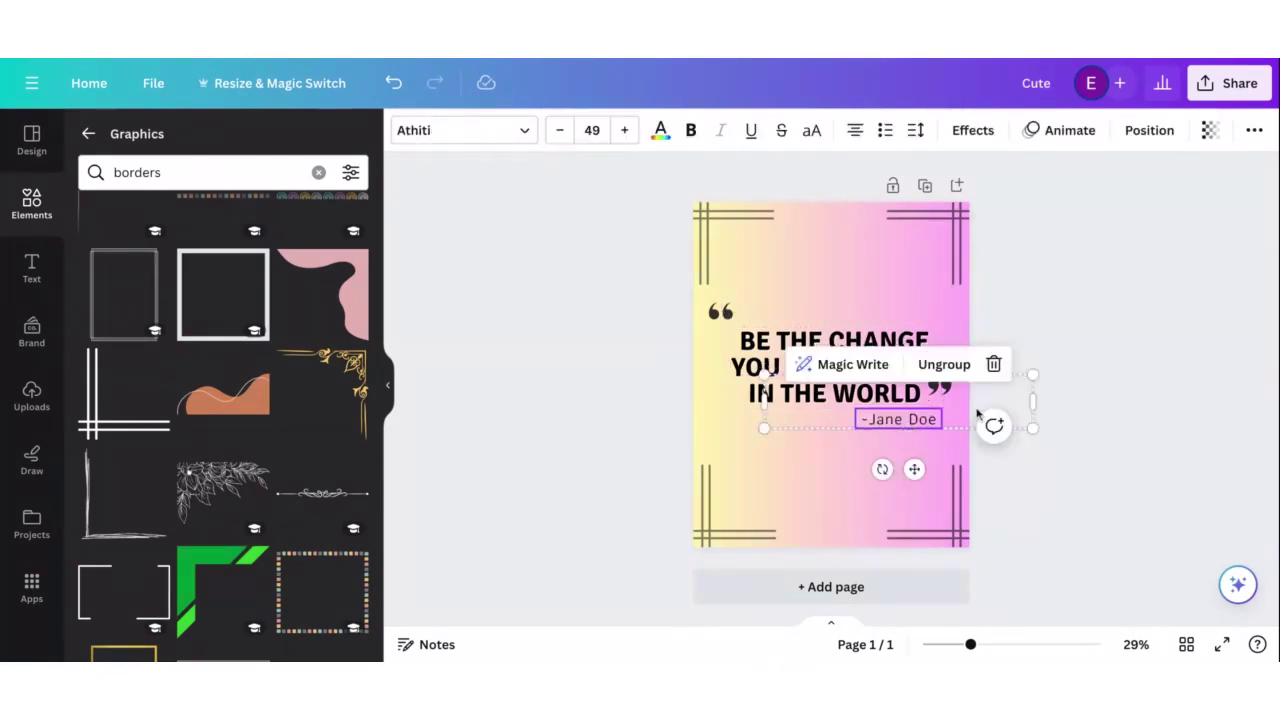
Lower the opening and closing quotation marks to match the moved quote text, and shift the author line further down
click(649, 314)
click(718, 320)
drag(718, 320, 716, 322)
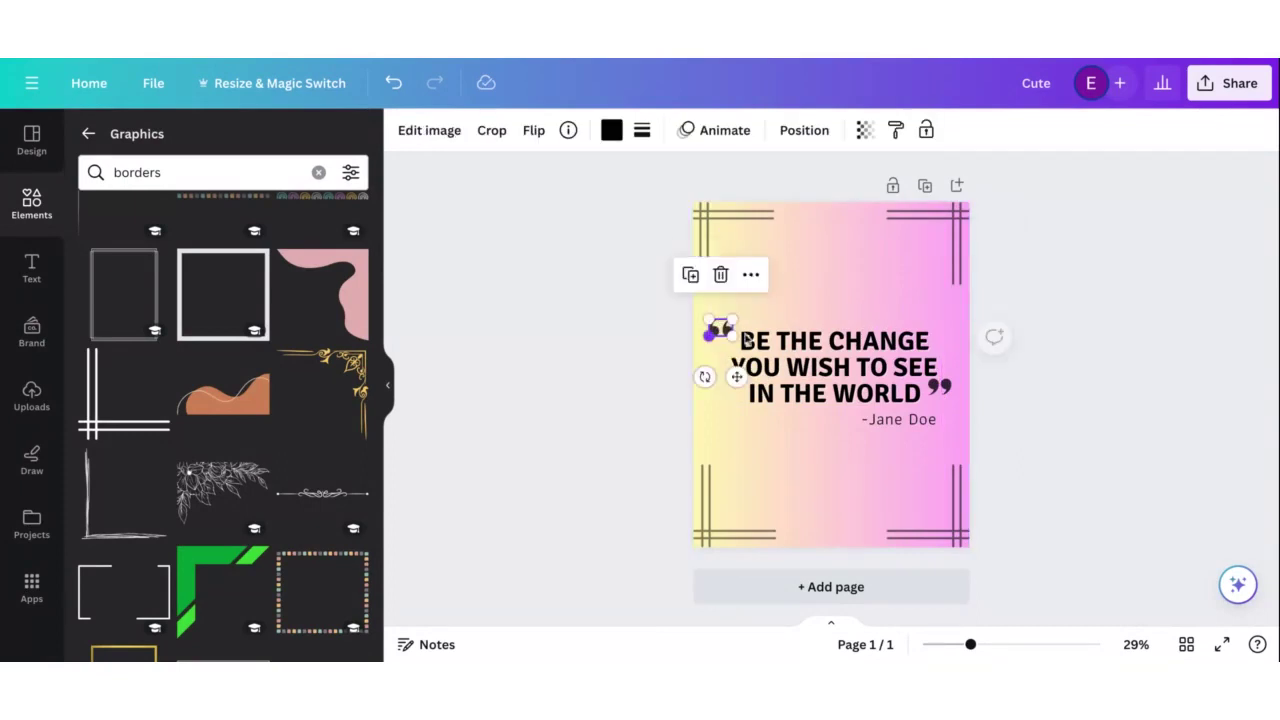
click(950, 392)
mouse_move(952, 393)
mouse_down()
mouse_move(953, 425)
mouse_move(941, 401)
mouse_up()
click(1085, 352)
click(953, 401)
click(1045, 319)
click(941, 393)
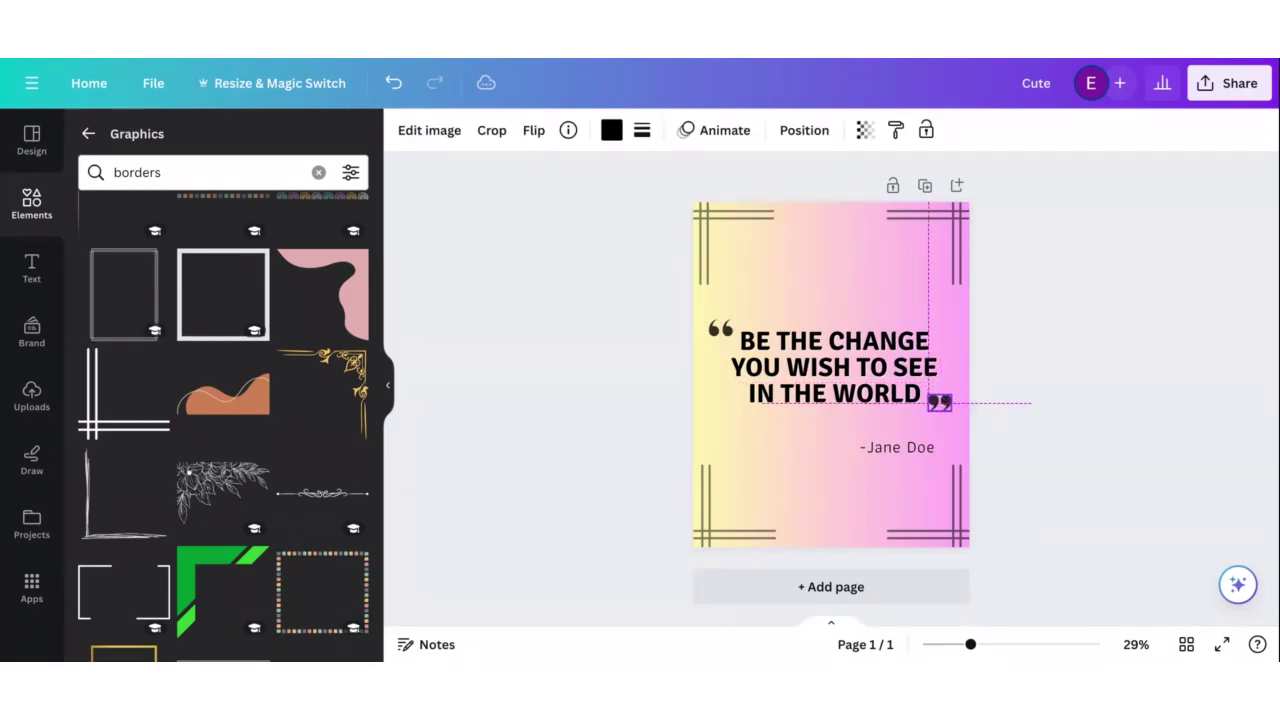
click(1060, 356)
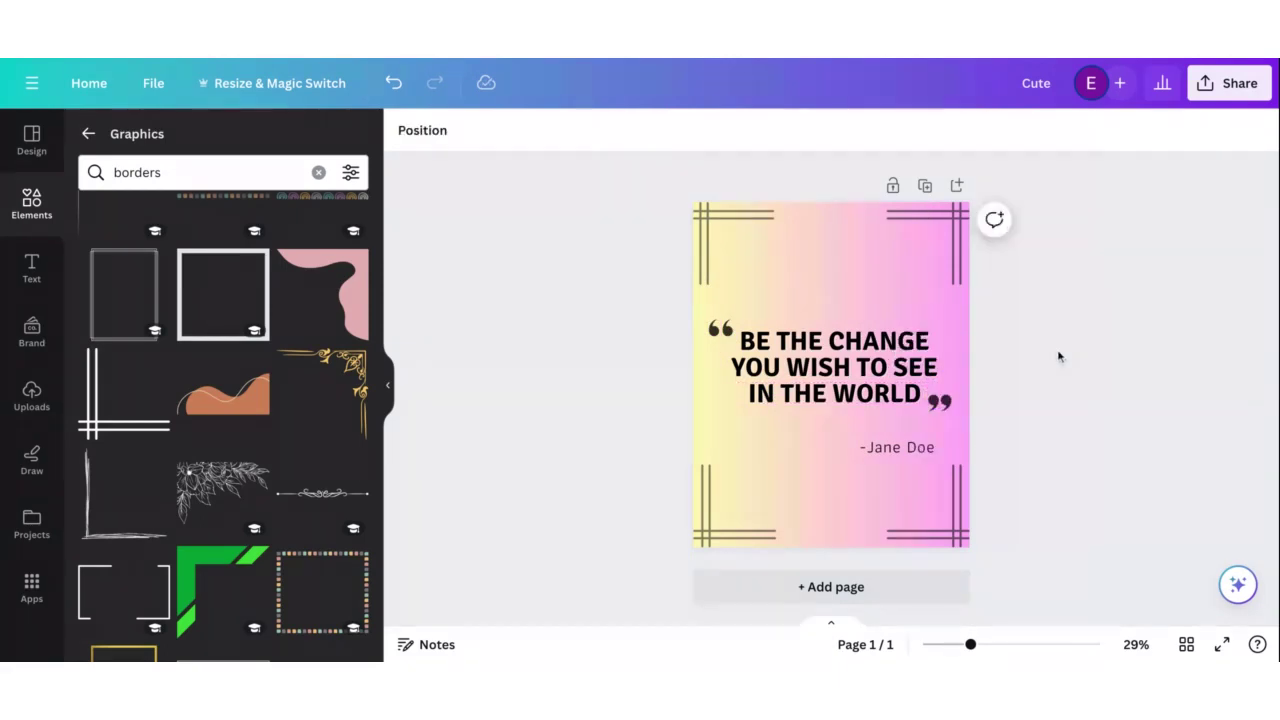
Move the author line back up so it sits just below the closing quotation mark
click(920, 486)
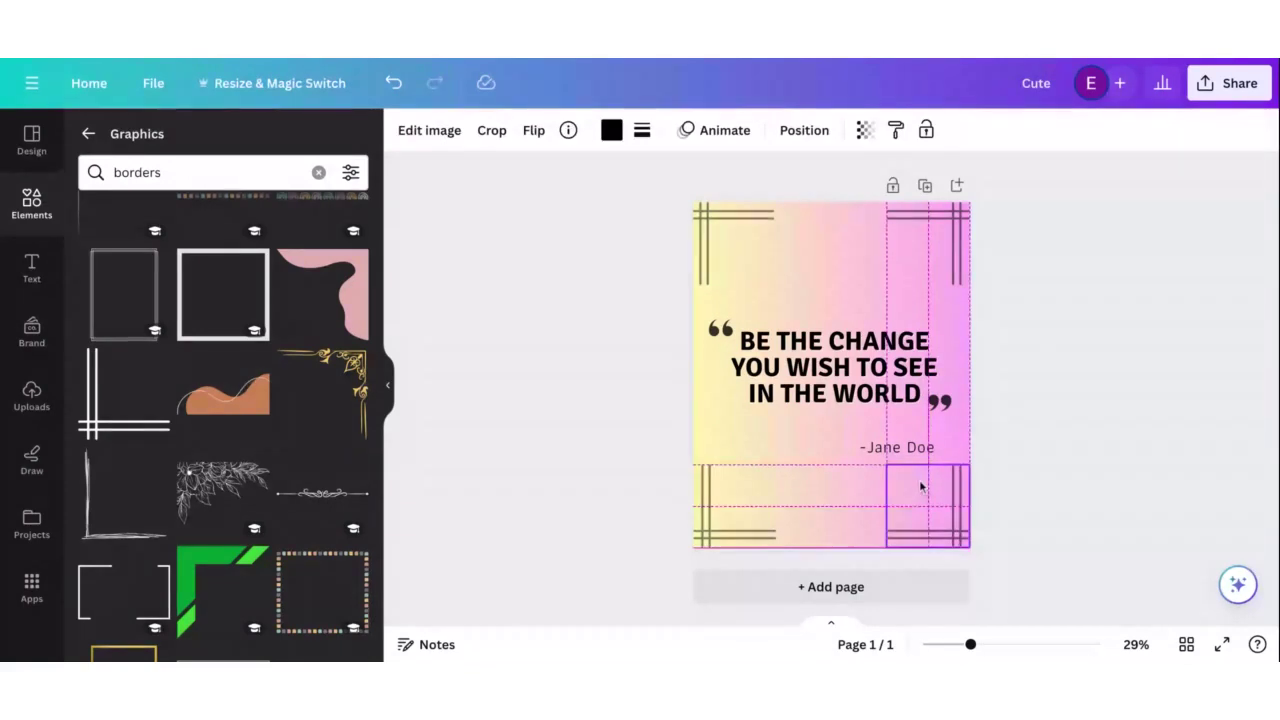
key(Escape)
drag(920, 455, 883, 454)
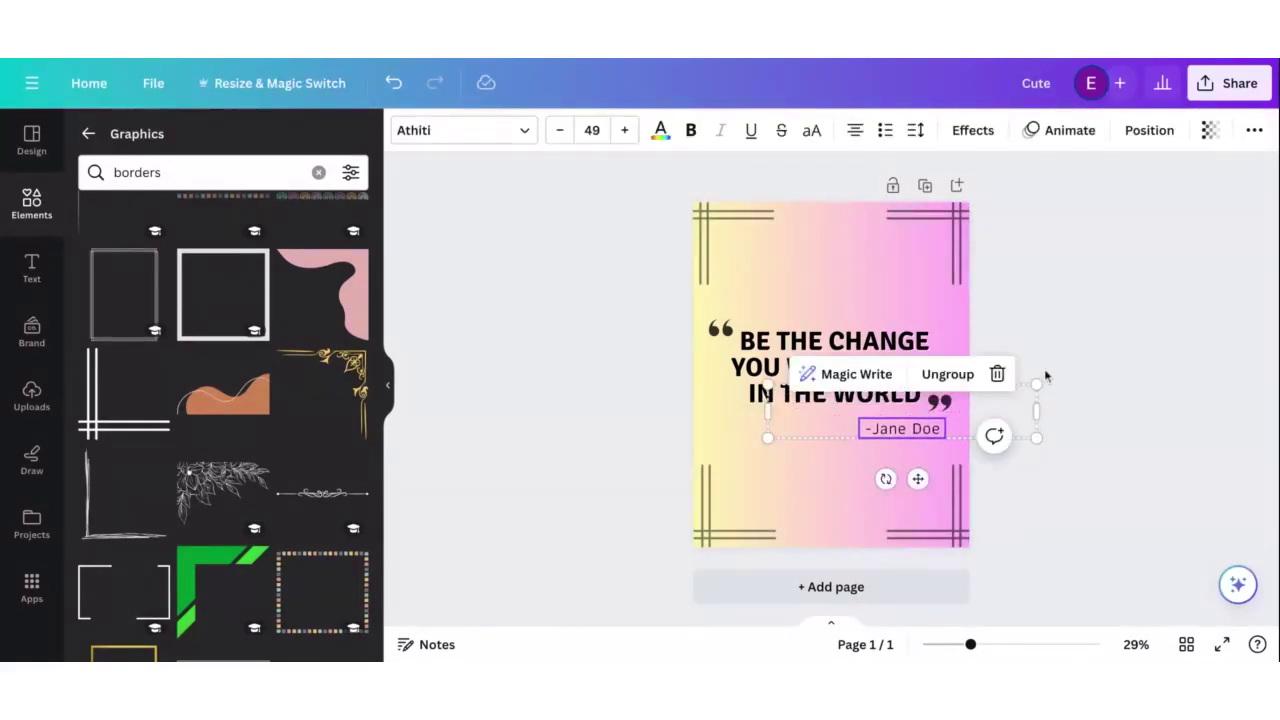
click(1127, 341)
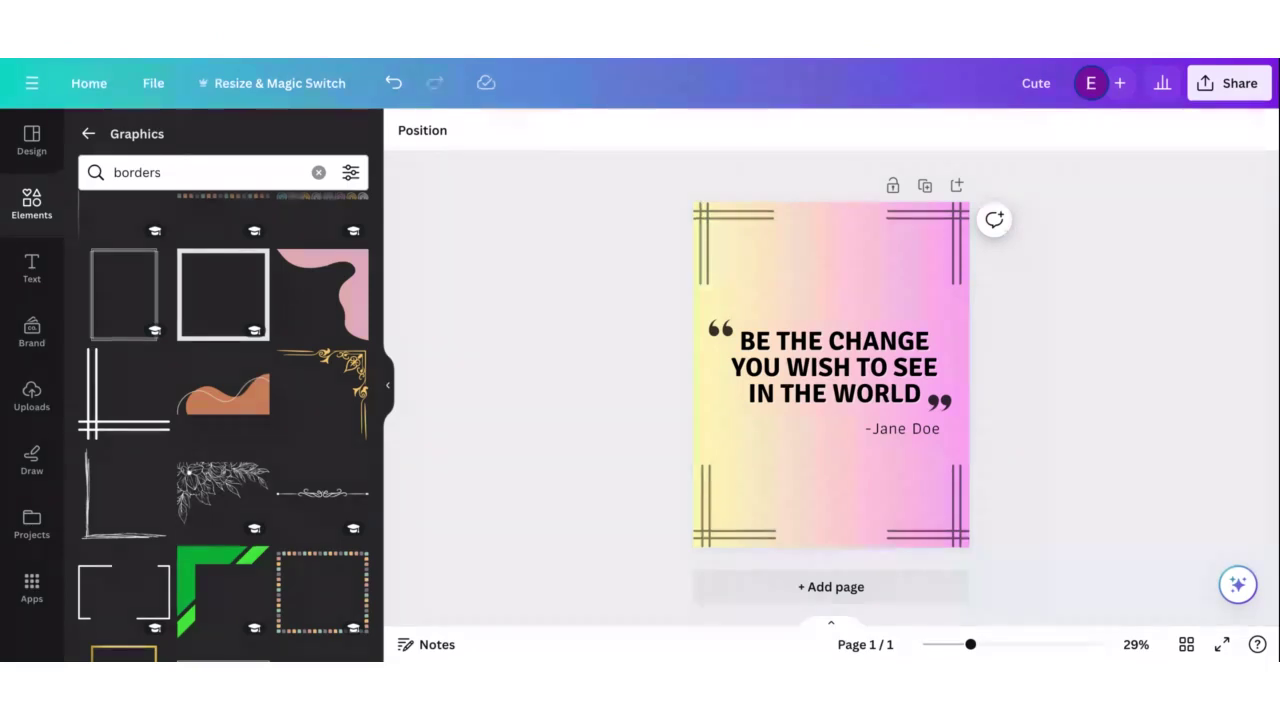
Delete all the double-line corner borders from the poster
click(829, 480)
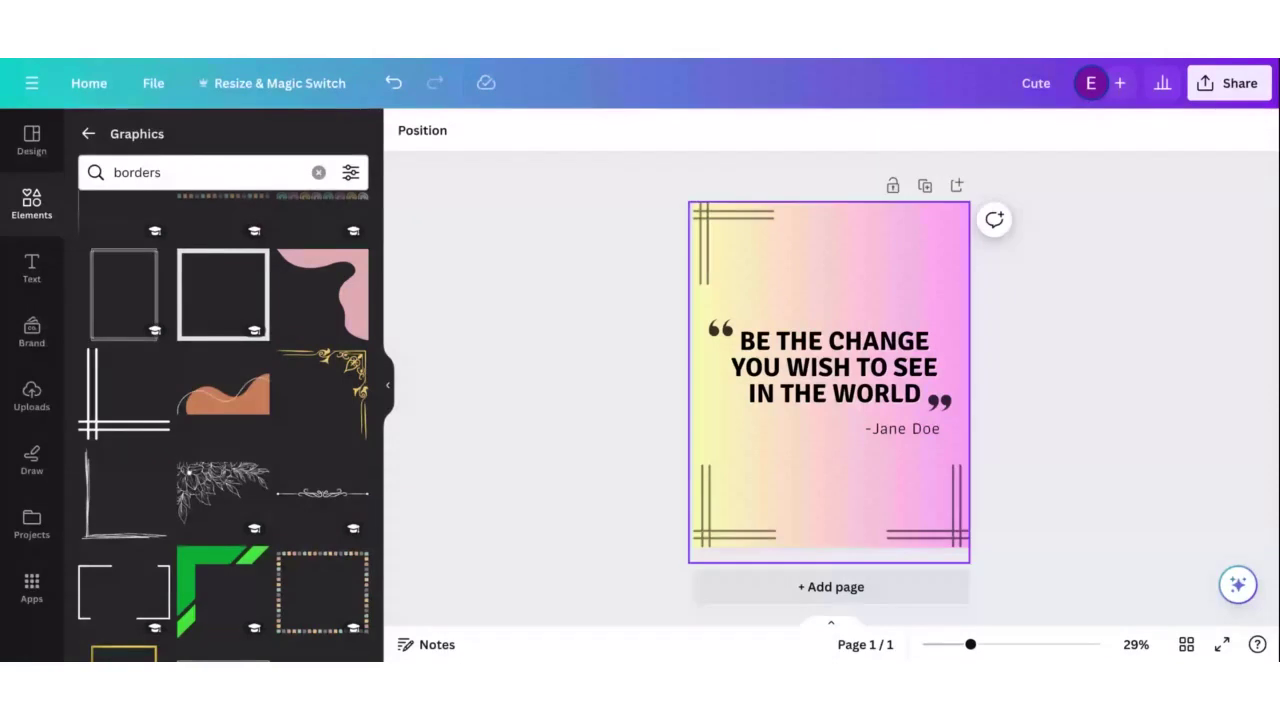
click(752, 231)
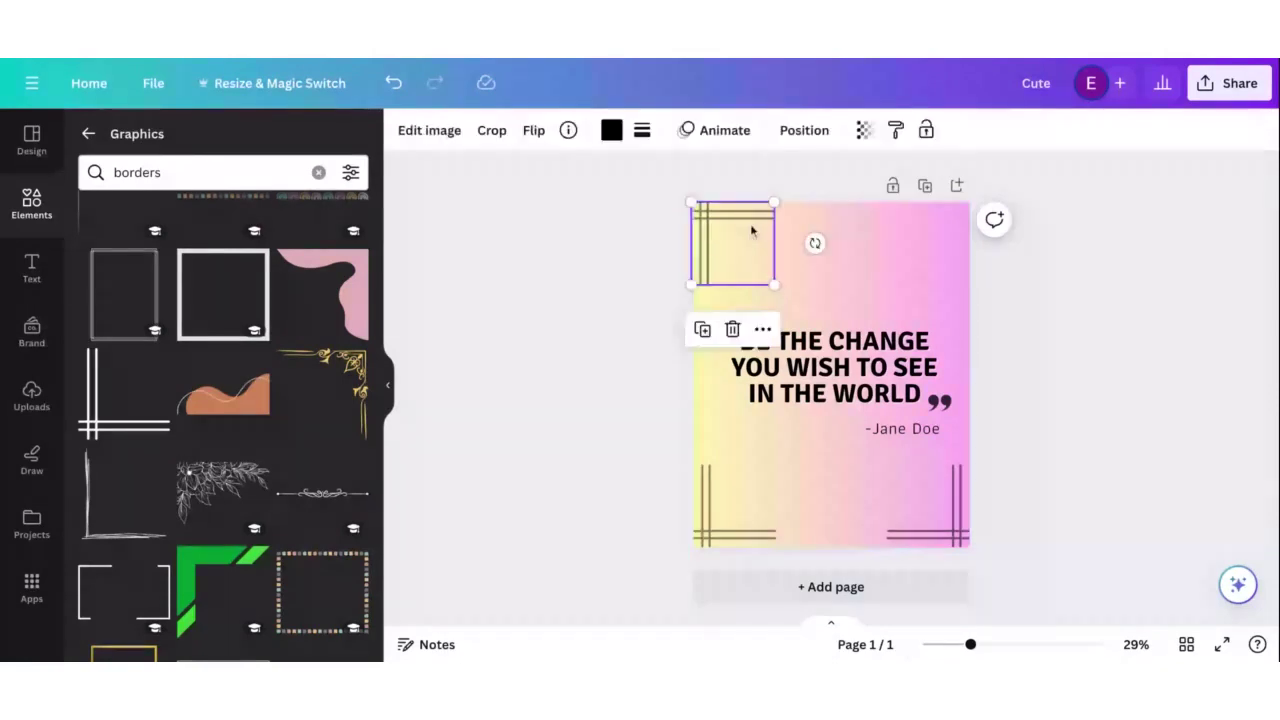
key(Delete)
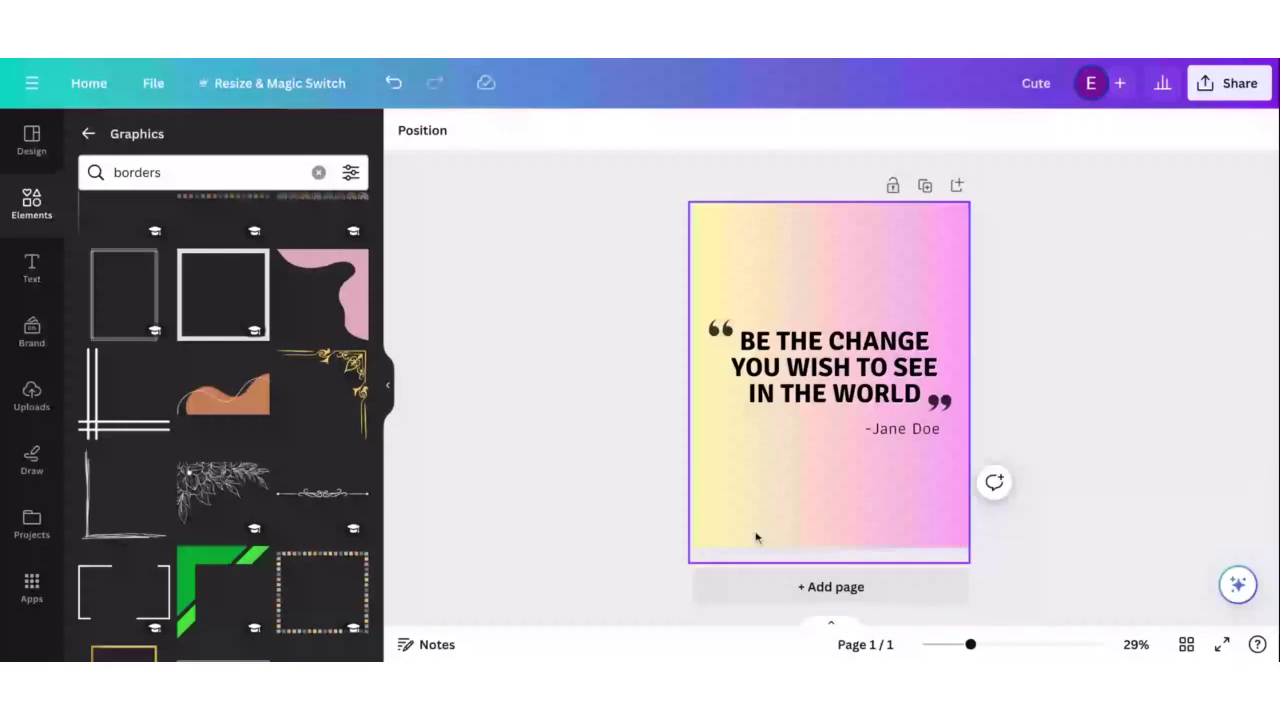
Add the black square frame from the border graphics and stretch its edges to the full poster size
scroll(253, 478, down, 3)
scroll(253, 478, down, 2)
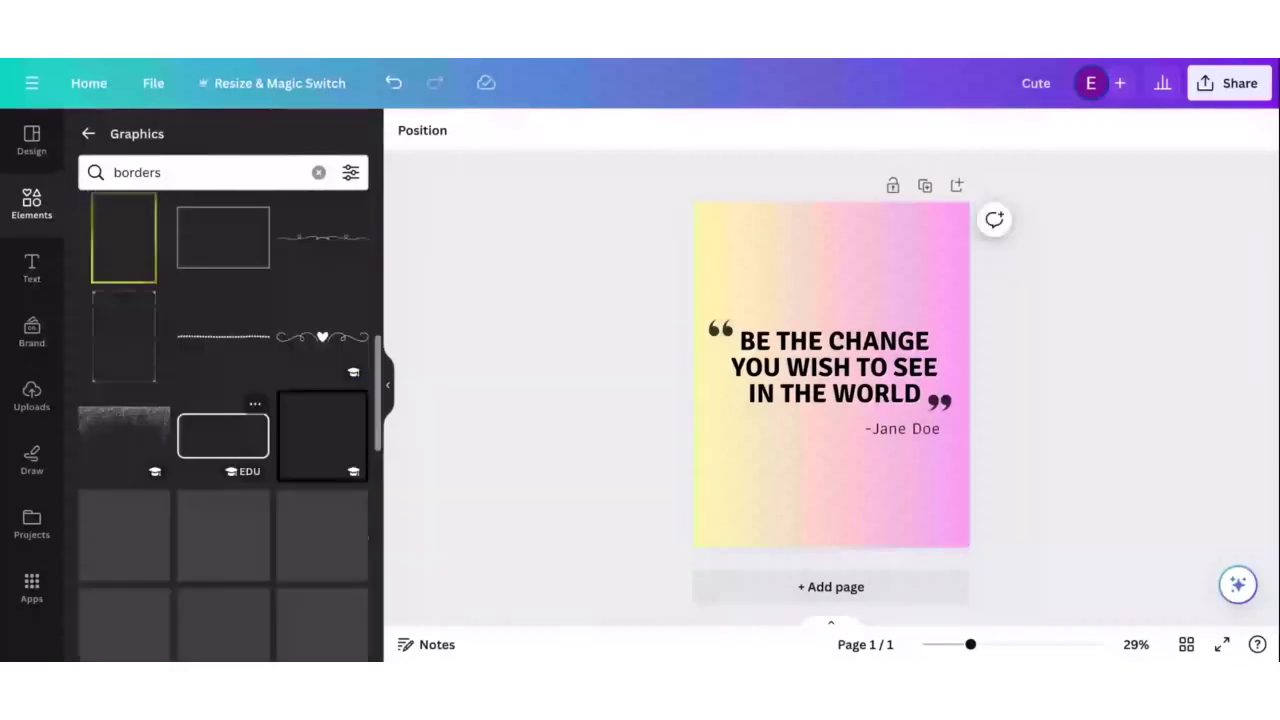
click(318, 449)
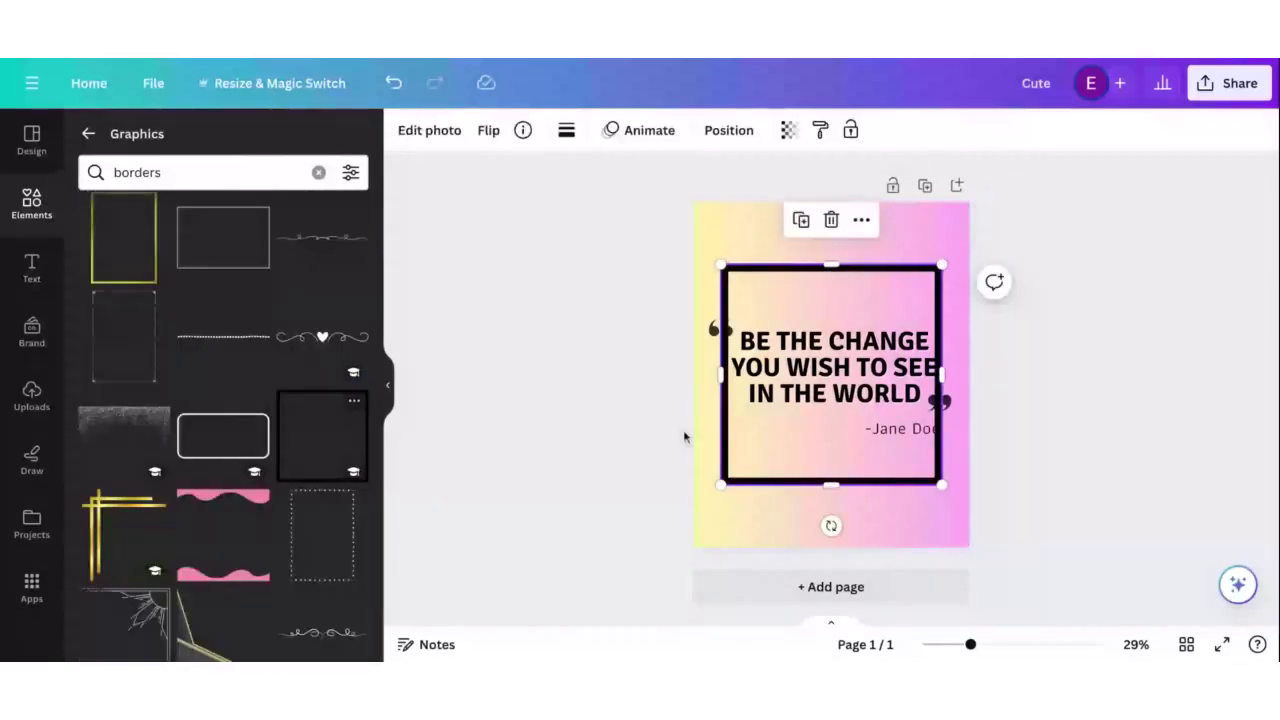
drag(831, 486, 831, 545)
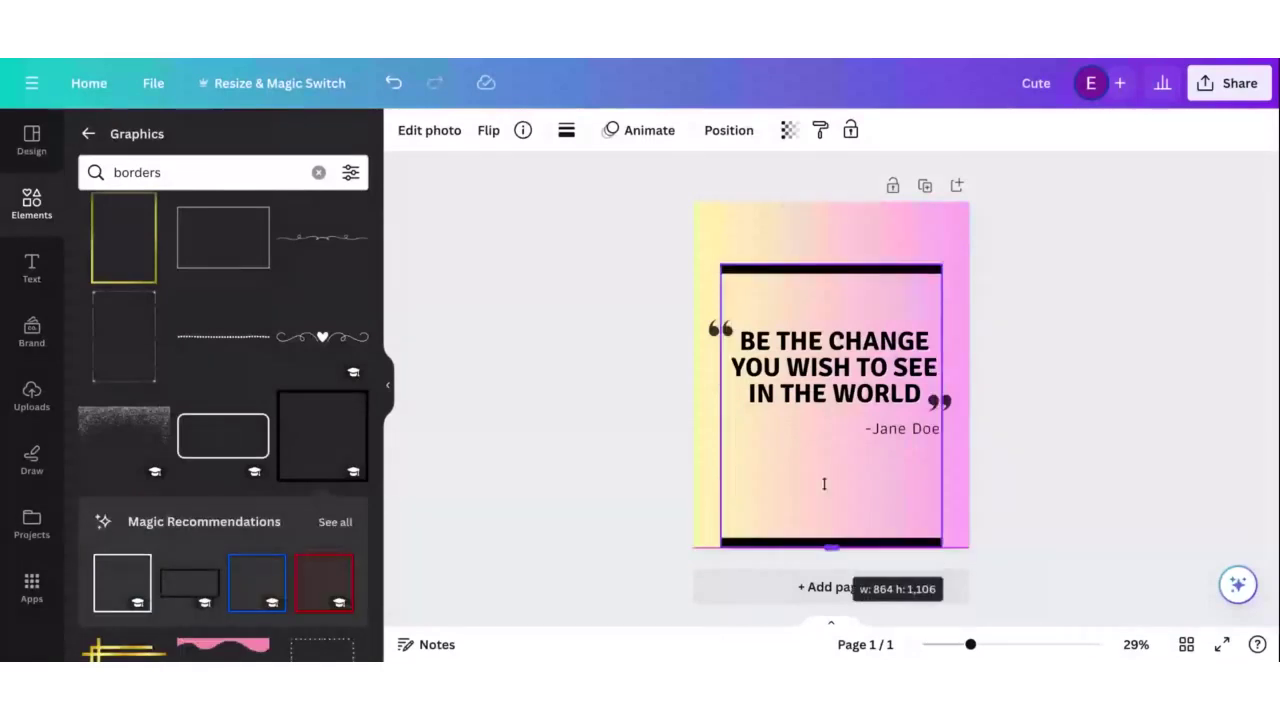
drag(942, 405, 968, 405)
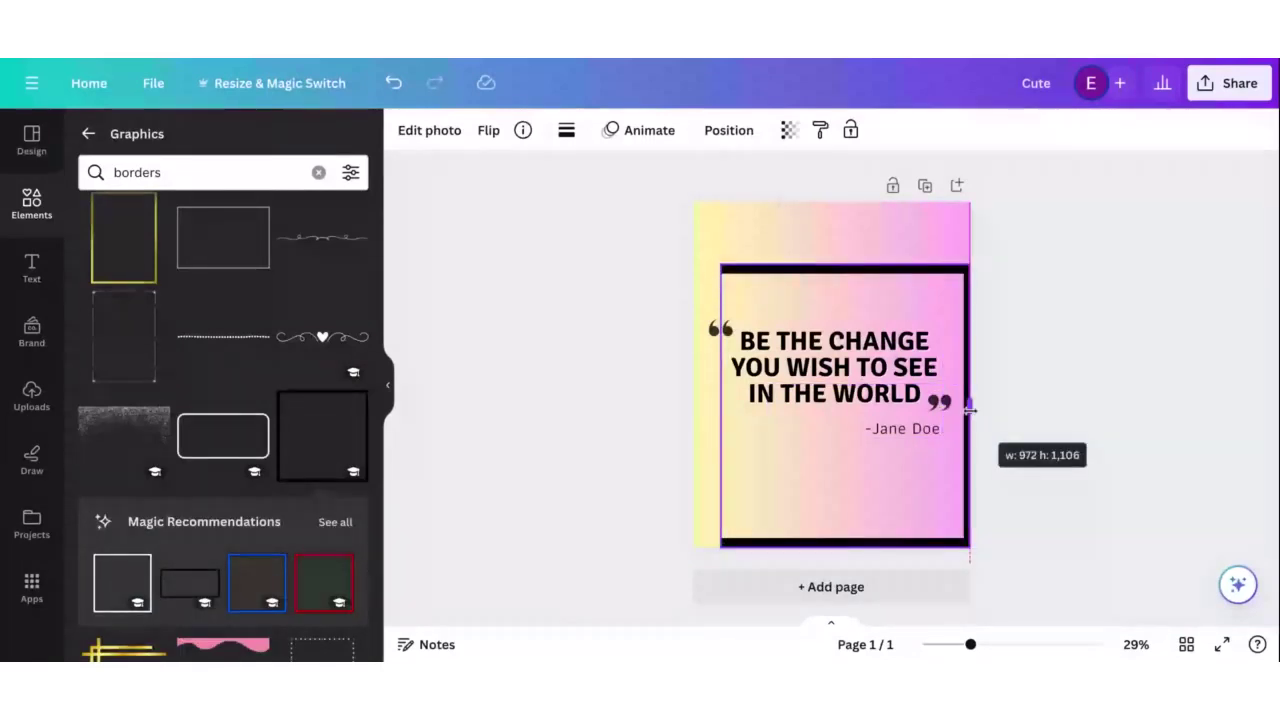
drag(726, 408, 696, 410)
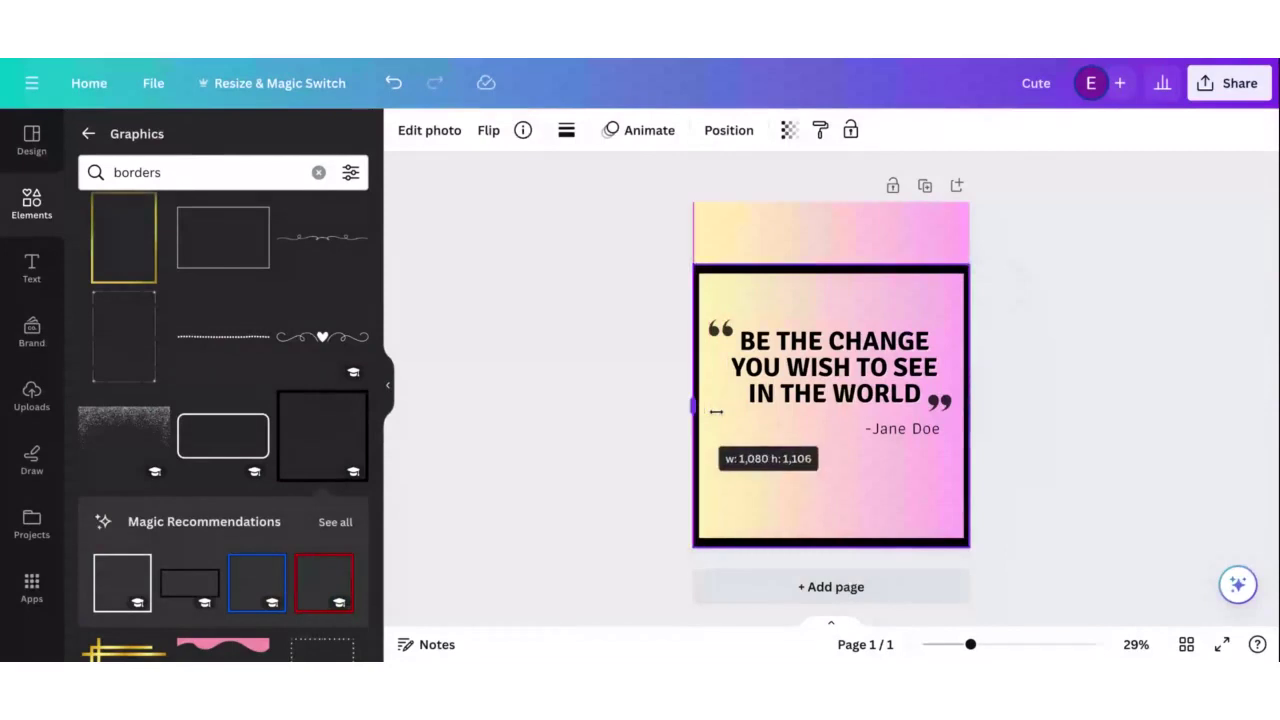
drag(831, 266, 830, 203)
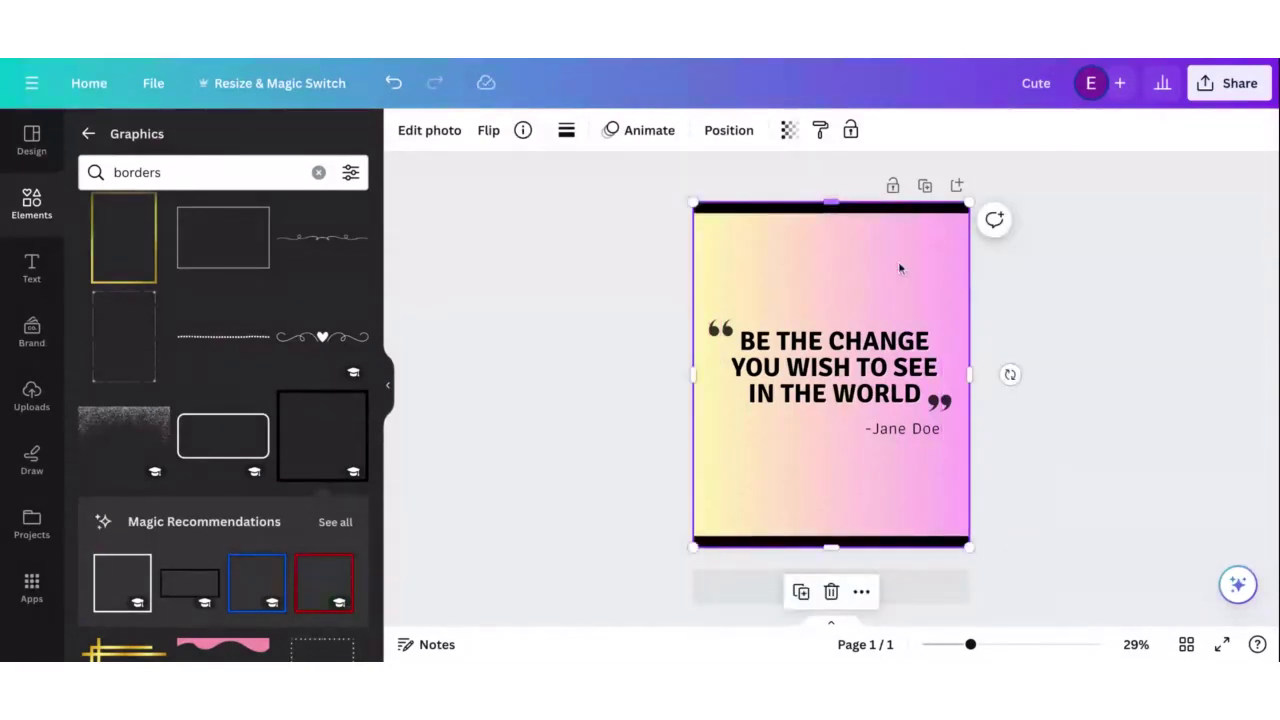
mouse_move(968, 374)
mouse_down()
mouse_move(956, 378)
mouse_move(968, 374)
mouse_up()
click(1035, 377)
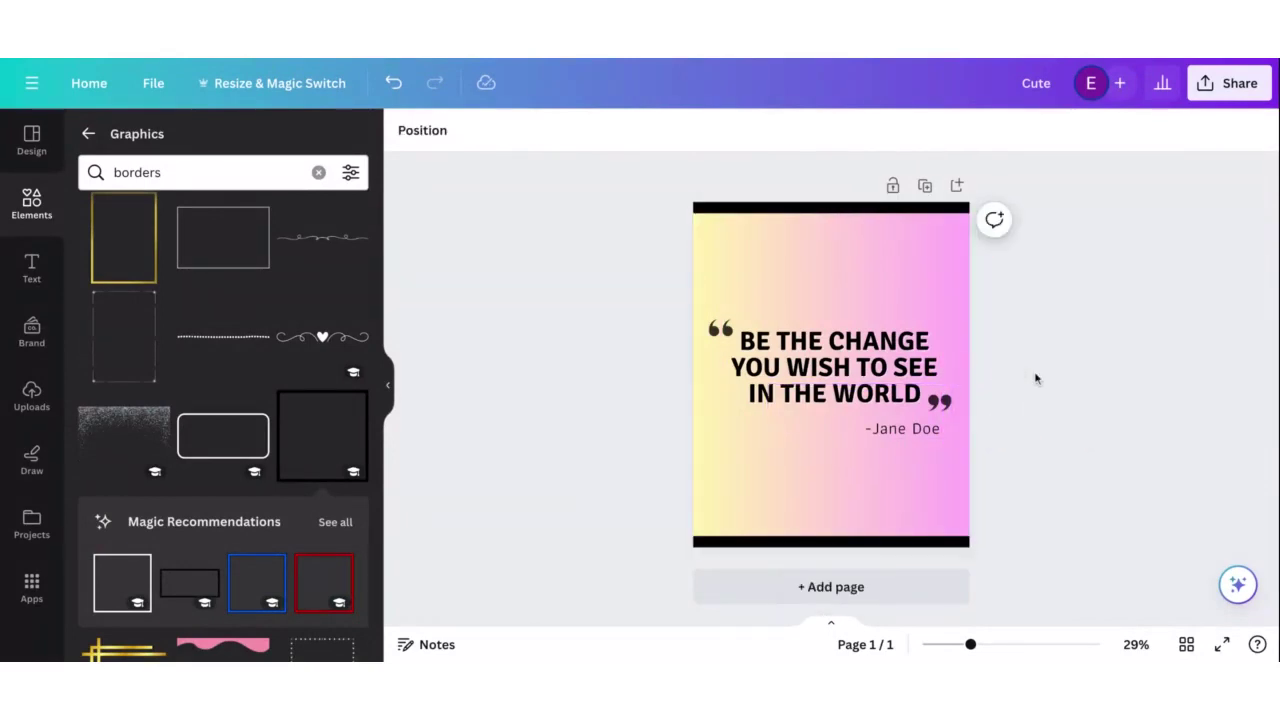
Try adjusting the black frame's crop and width, and delete the frame from the poster
click(878, 543)
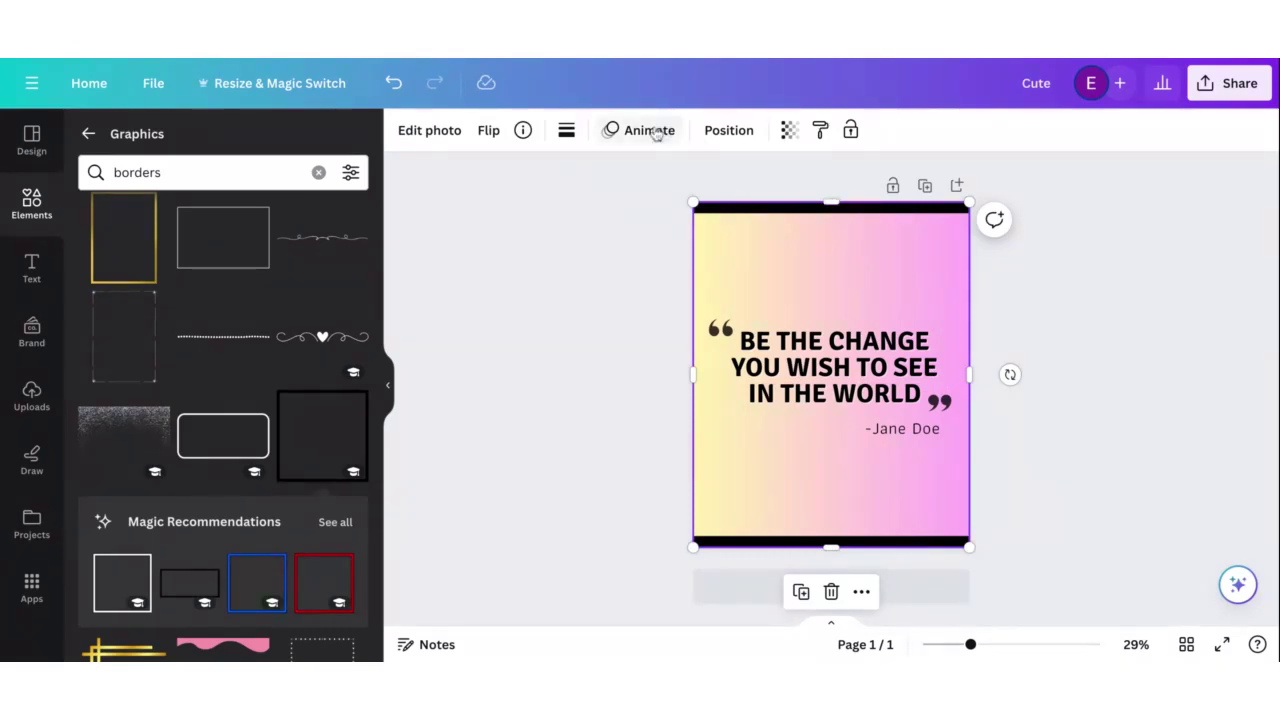
double_click(815, 210)
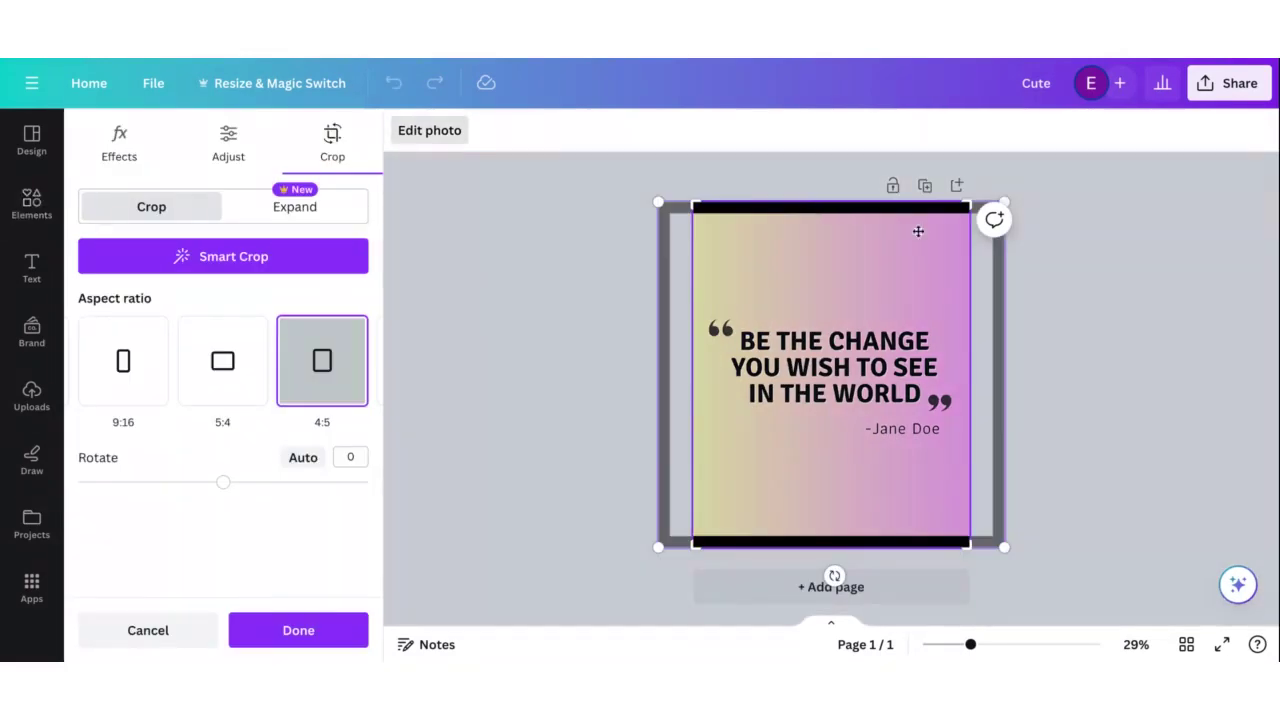
click(1083, 279)
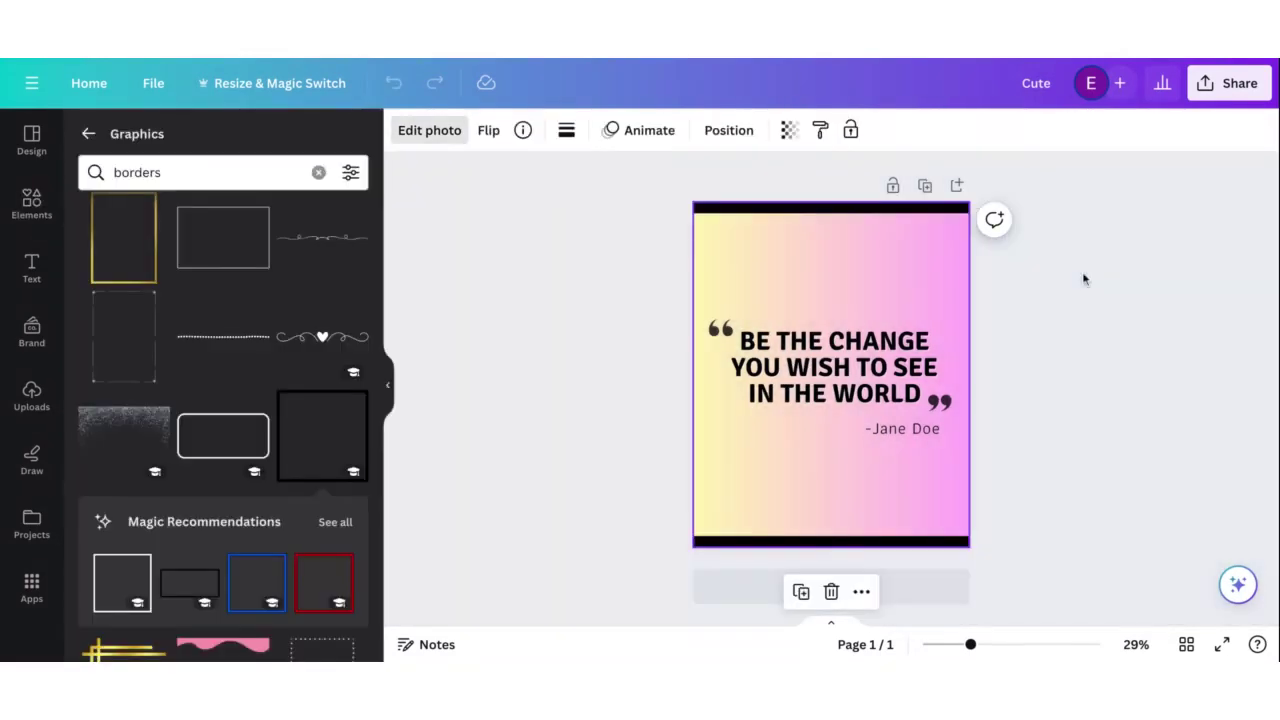
click(933, 214)
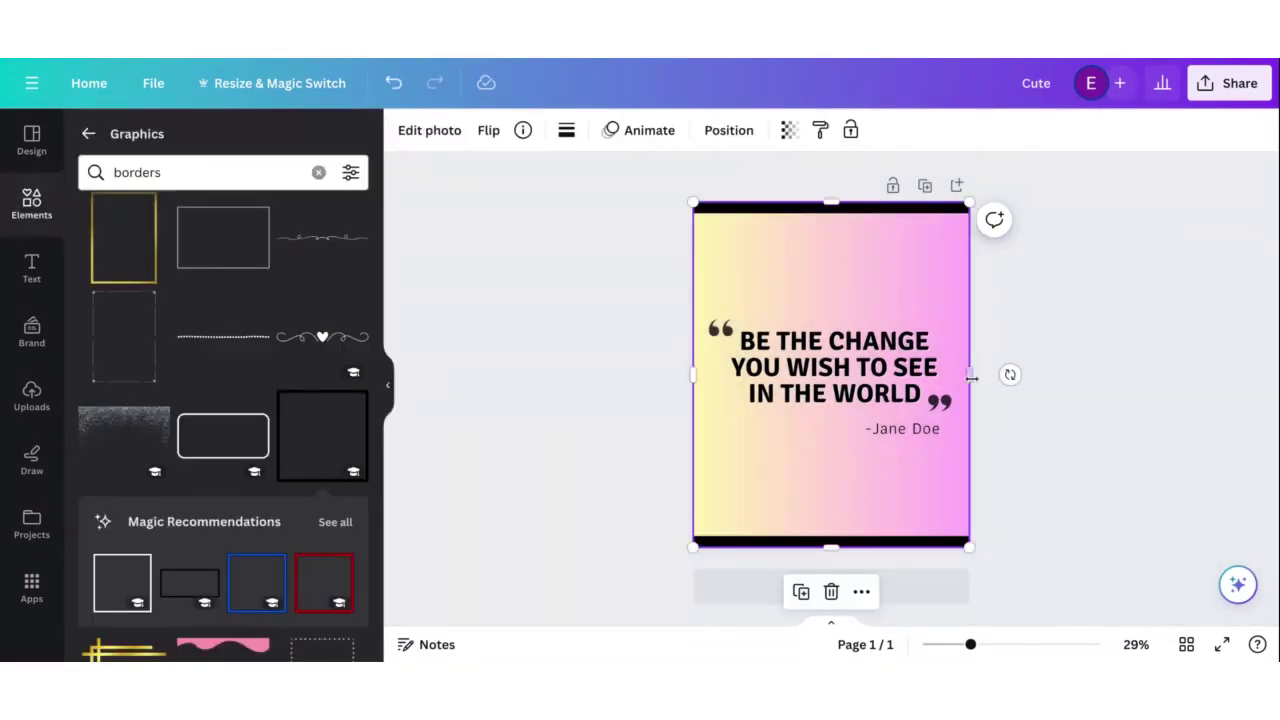
drag(970, 375, 869, 380)
key(Delete)
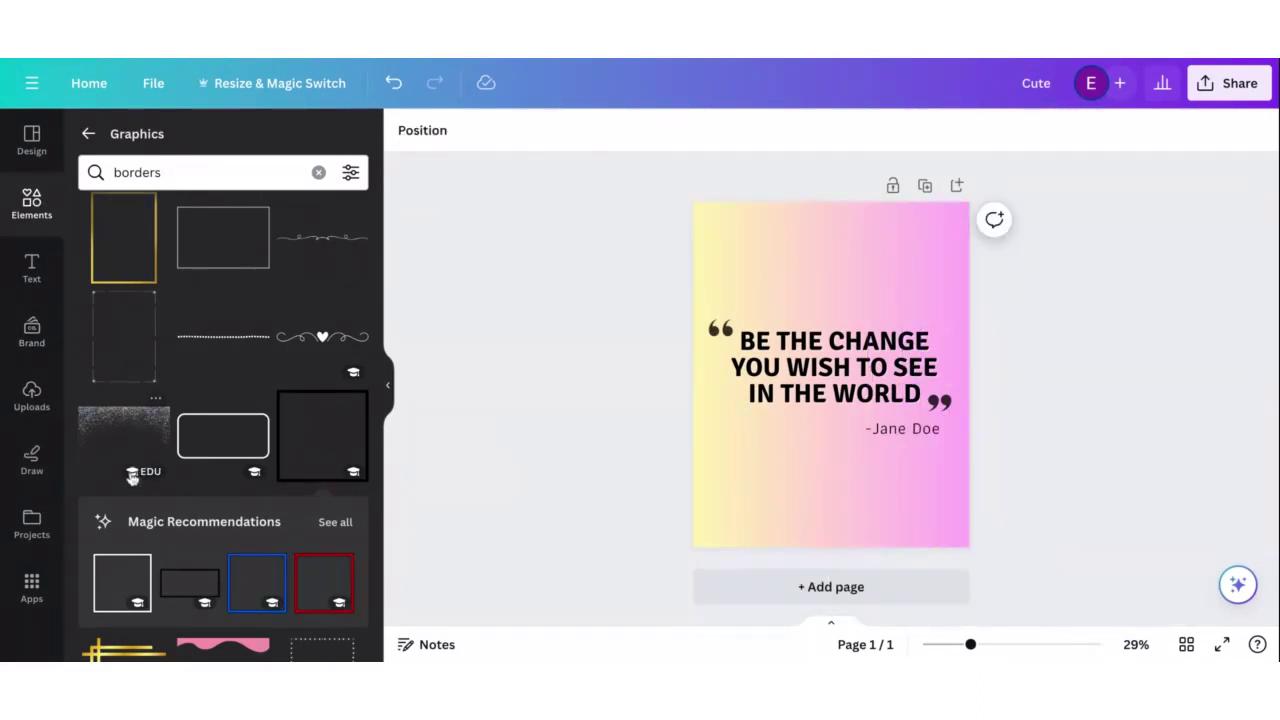
Add the pink flower corner border from the border graphics and place it in the poster's upper-left corner
scroll(240, 540, down, 1)
scroll(238, 540, down, 10)
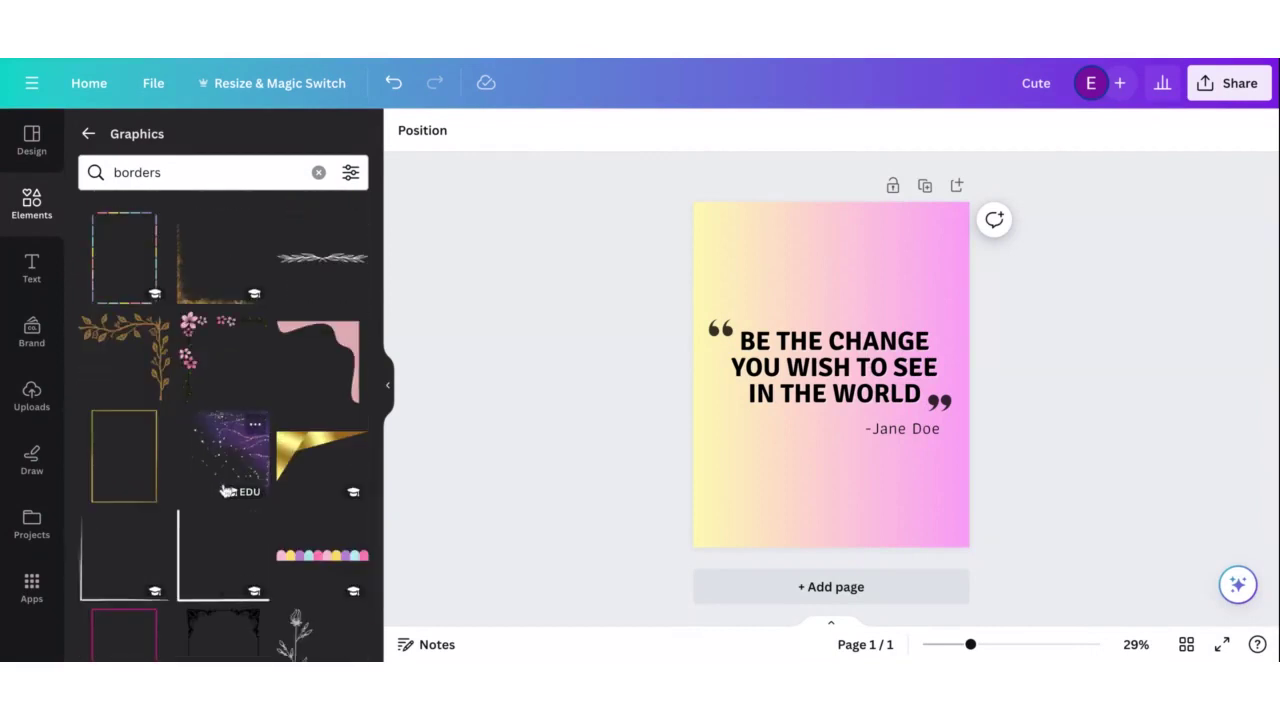
scroll(226, 490, down, 1)
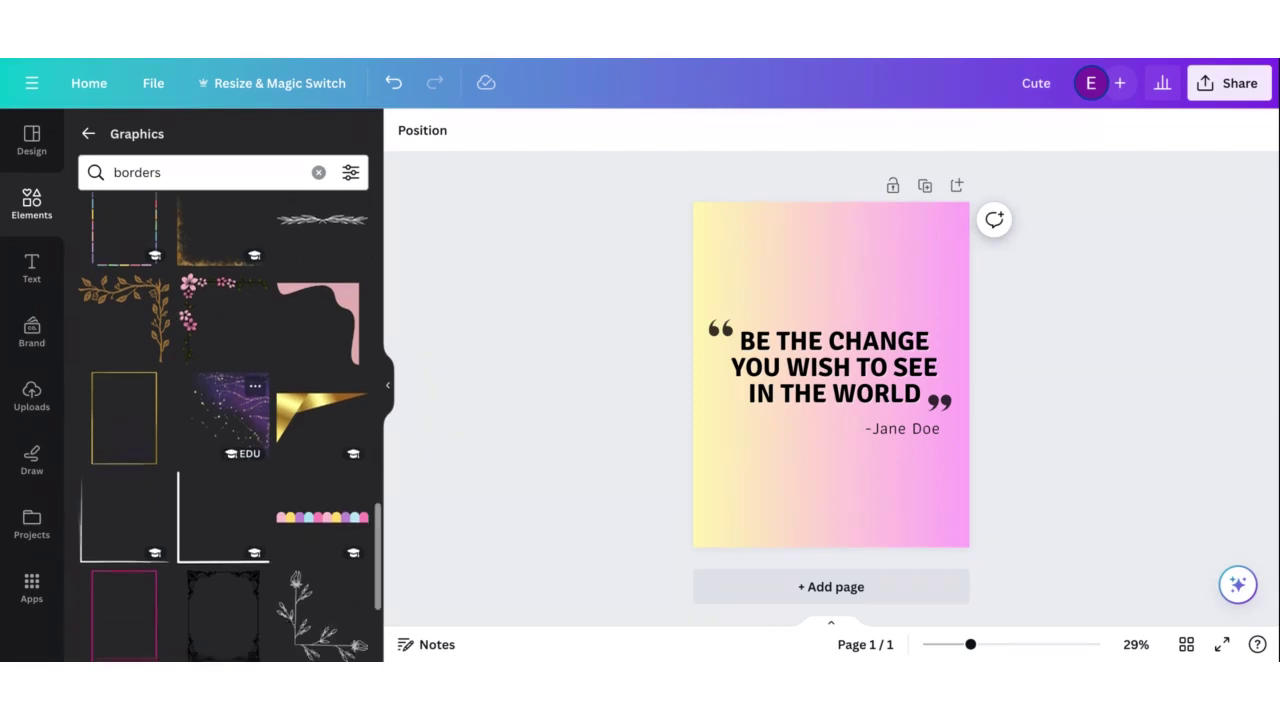
click(194, 320)
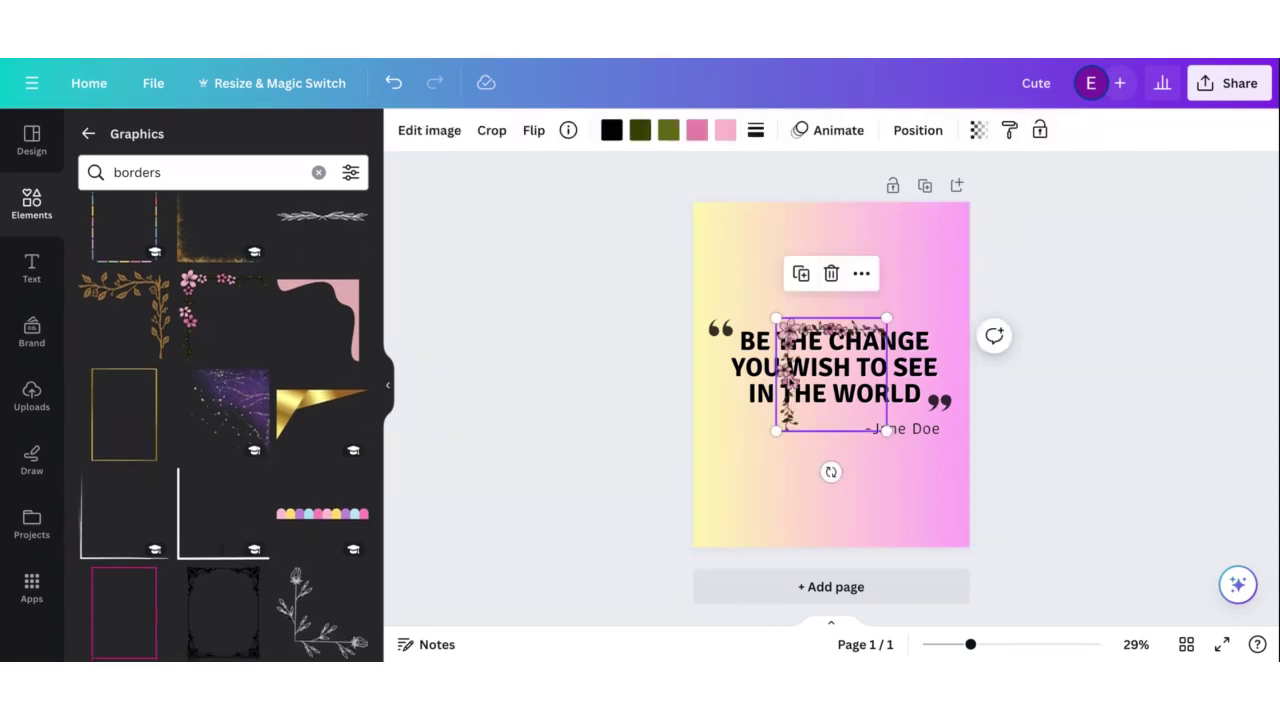
drag(791, 379, 709, 263)
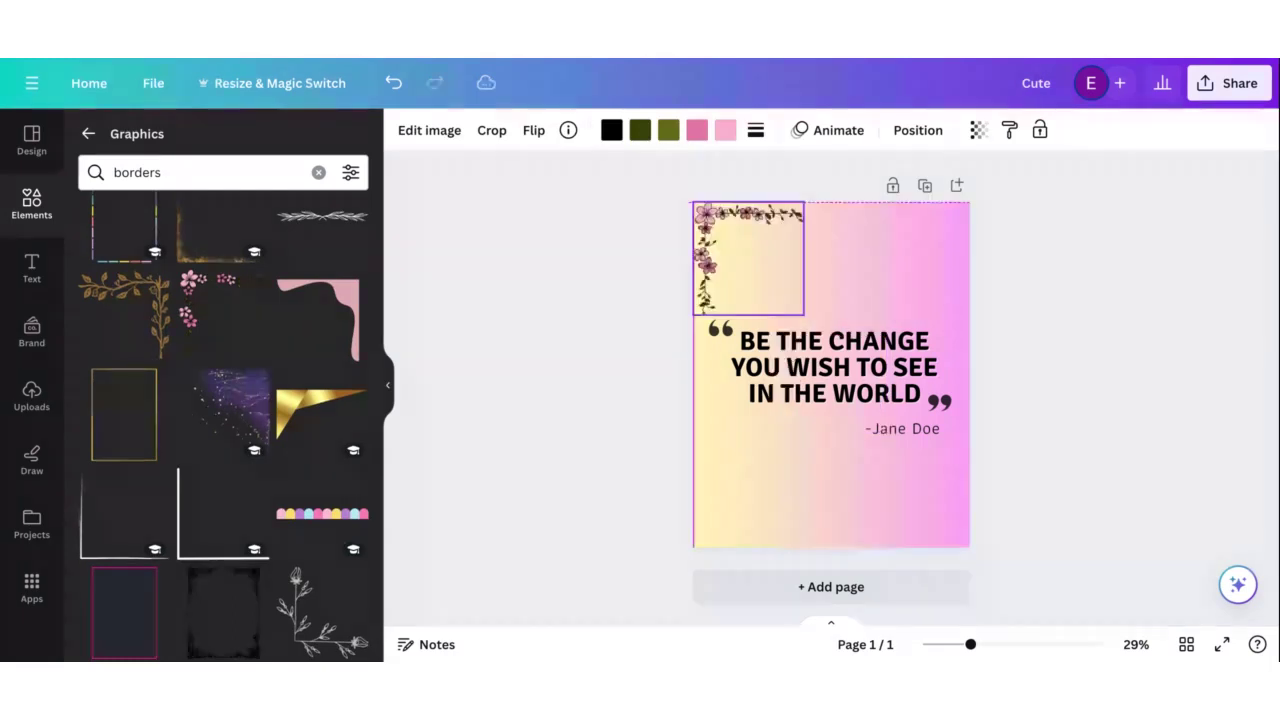
click(1025, 324)
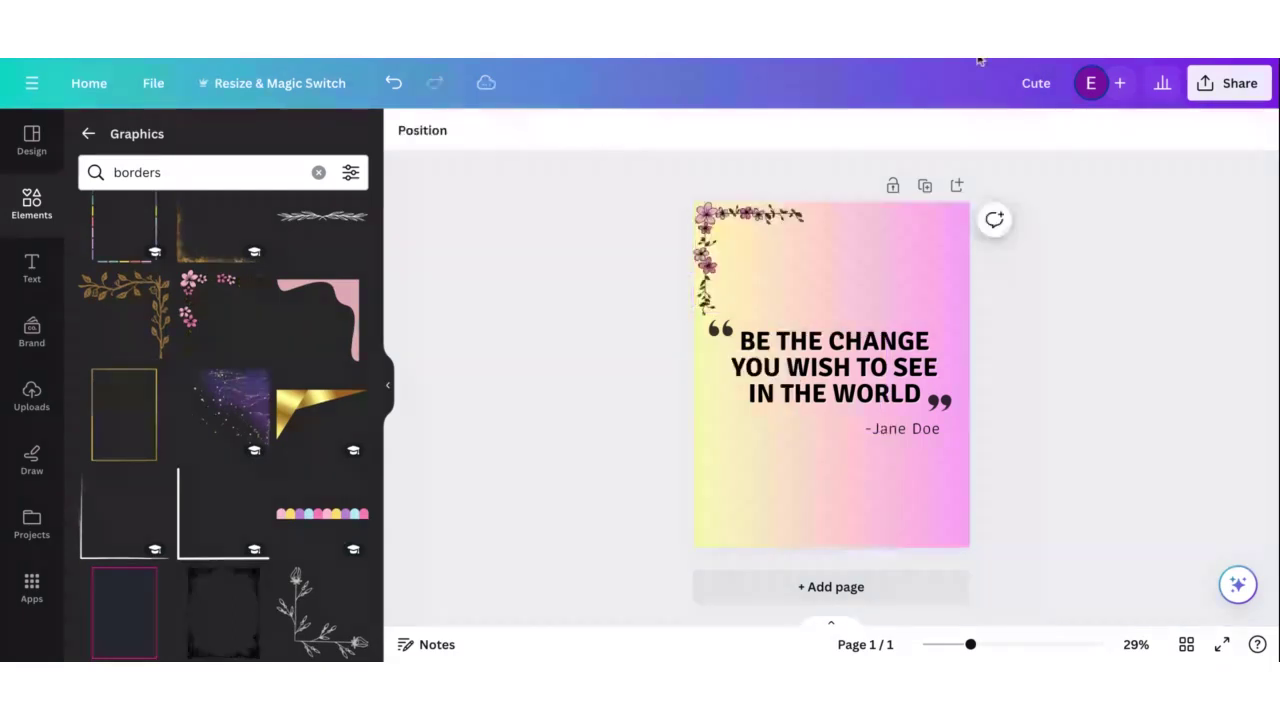
Delete the pink flower corner border from the poster and browse the border graphics for a replacement
click(764, 258)
key(Delete)
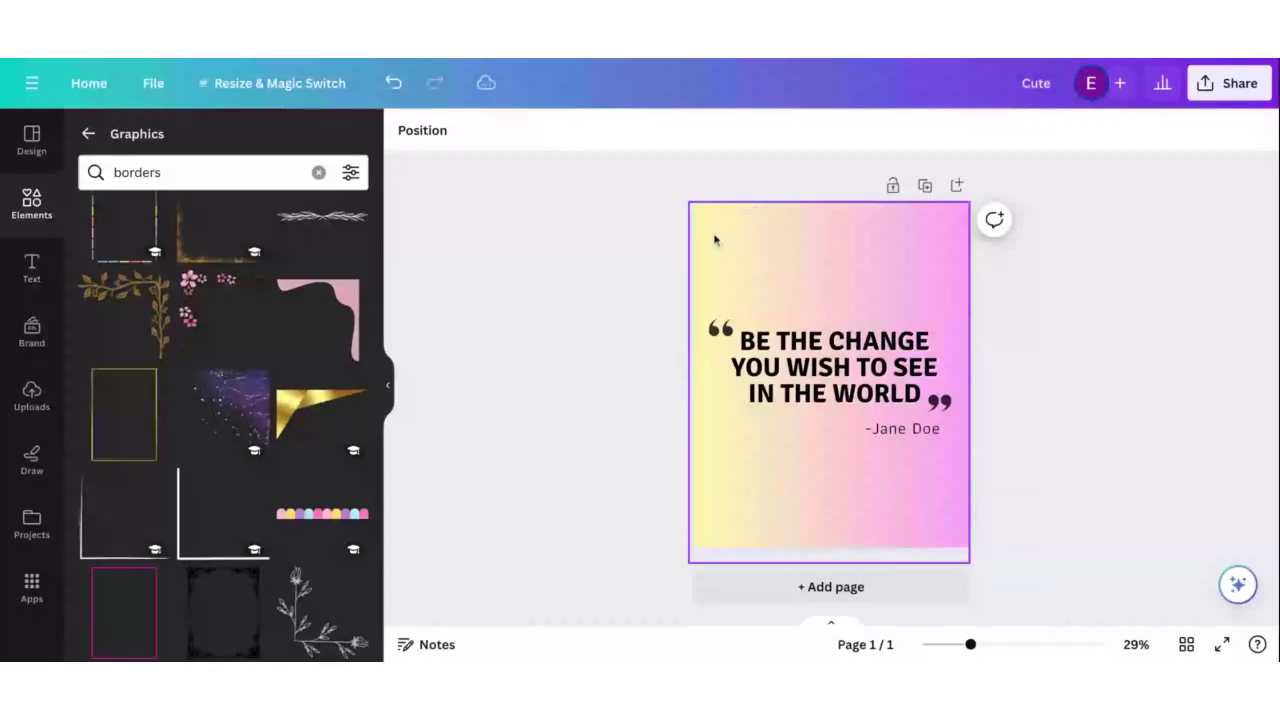
scroll(343, 591, down, 4)
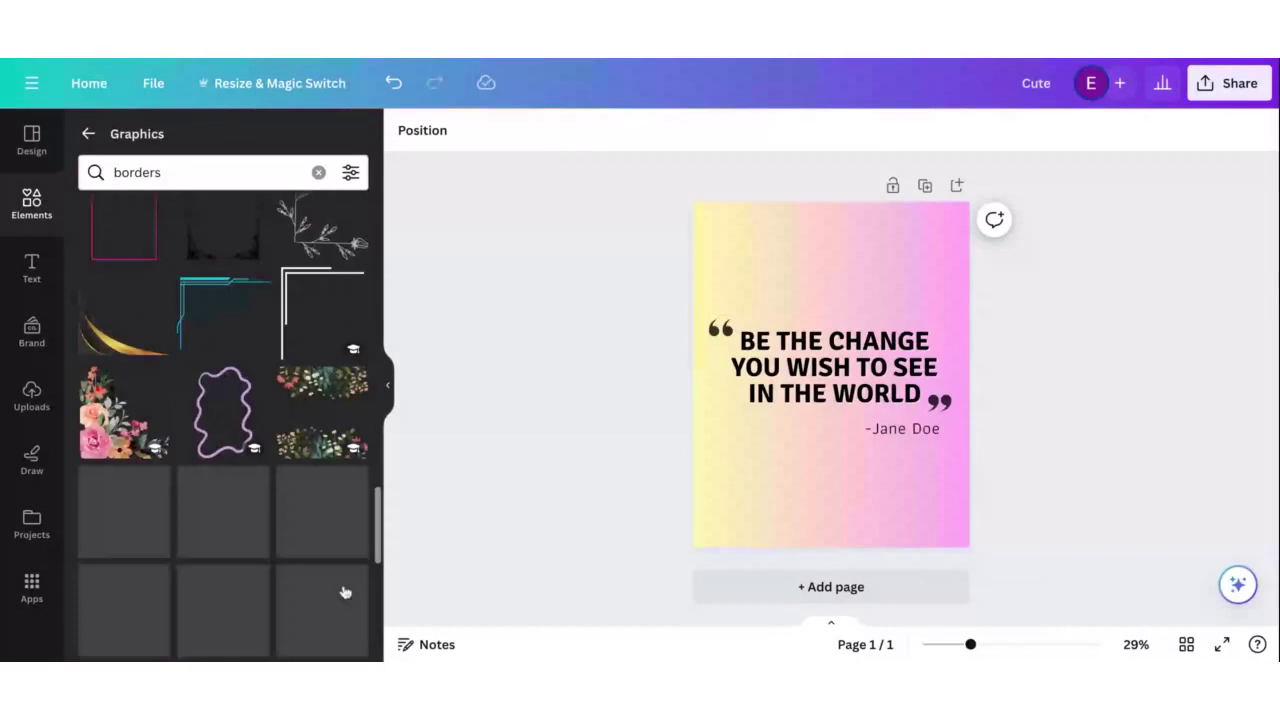
scroll(343, 591, down, 2)
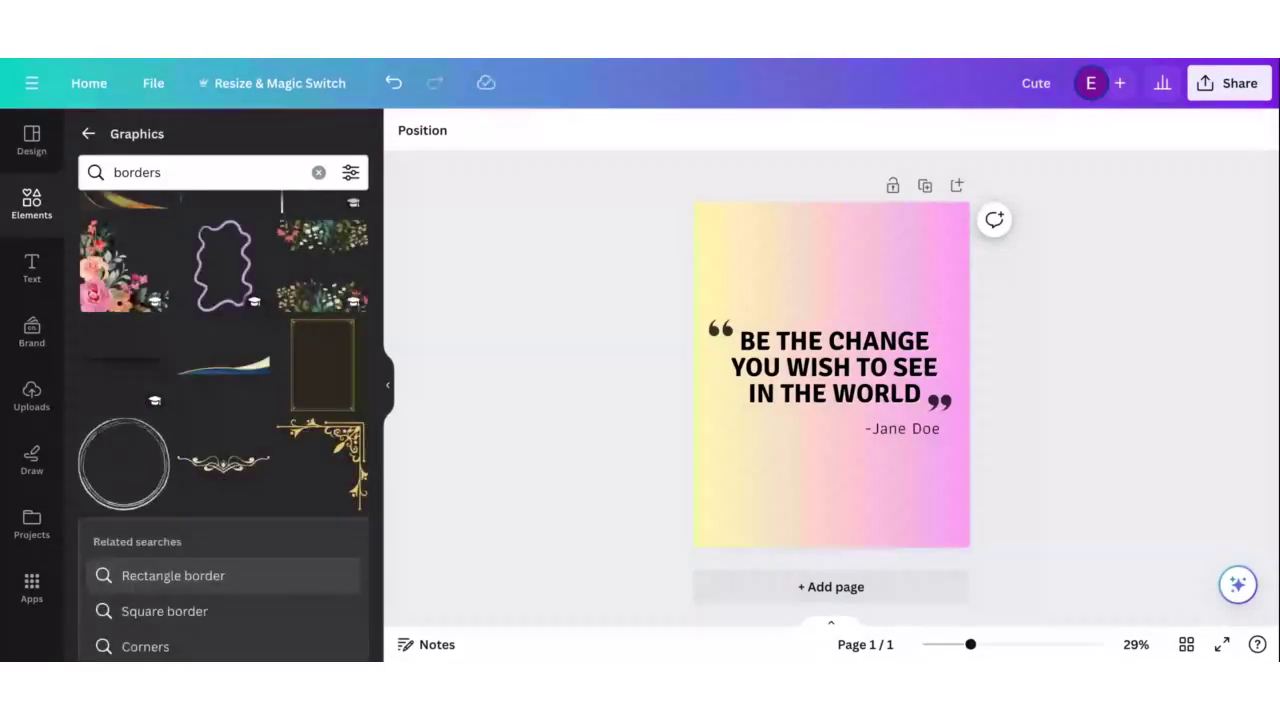
scroll(223, 426, down, 3)
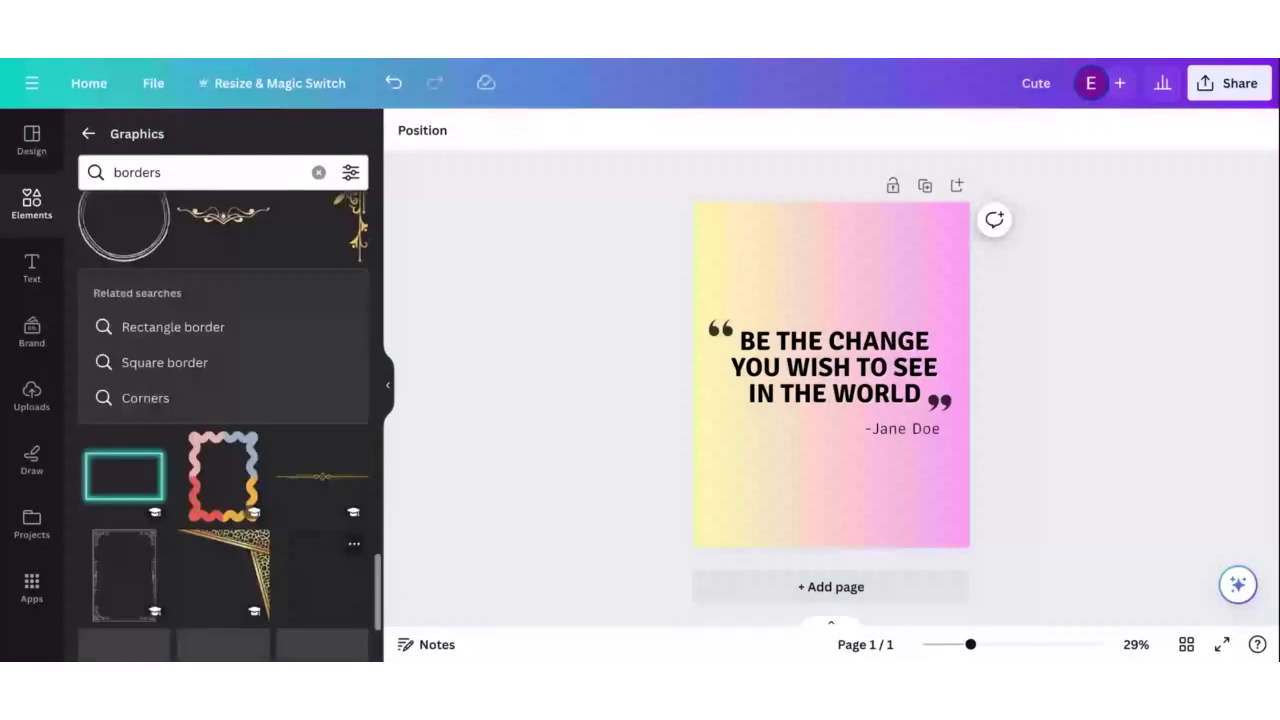
scroll(223, 426, down, 1)
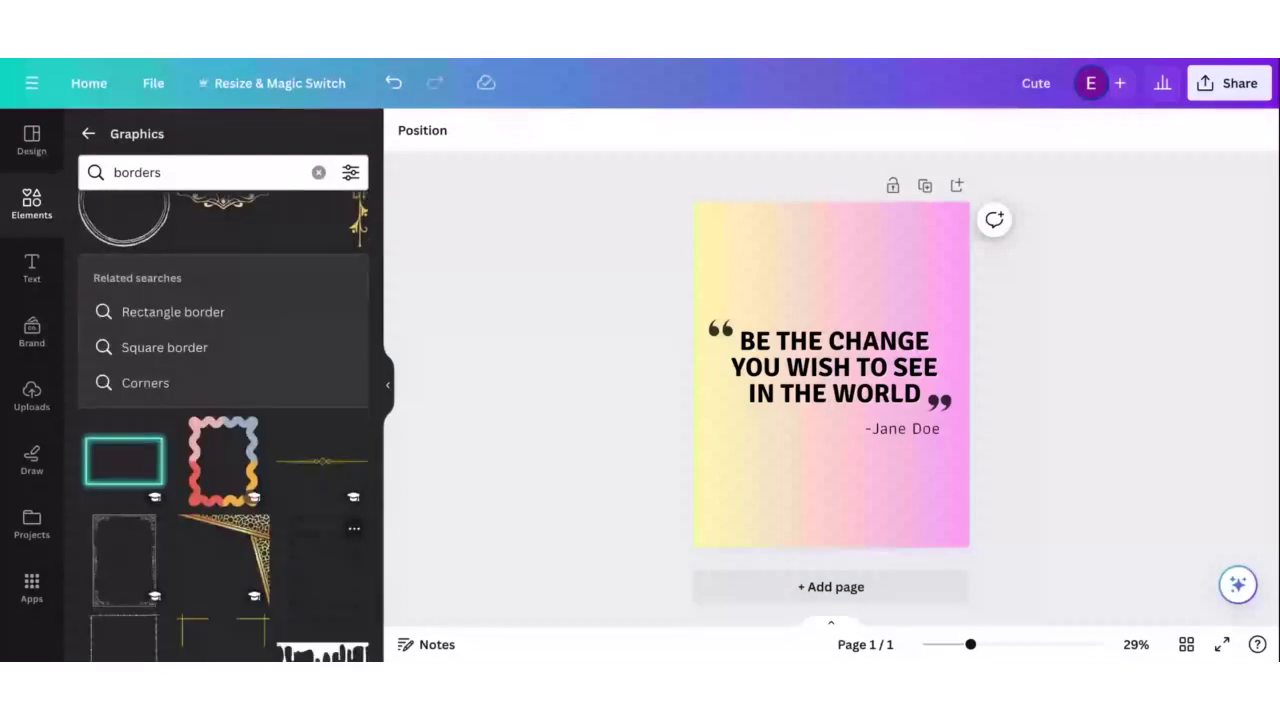
scroll(223, 426, down, 3)
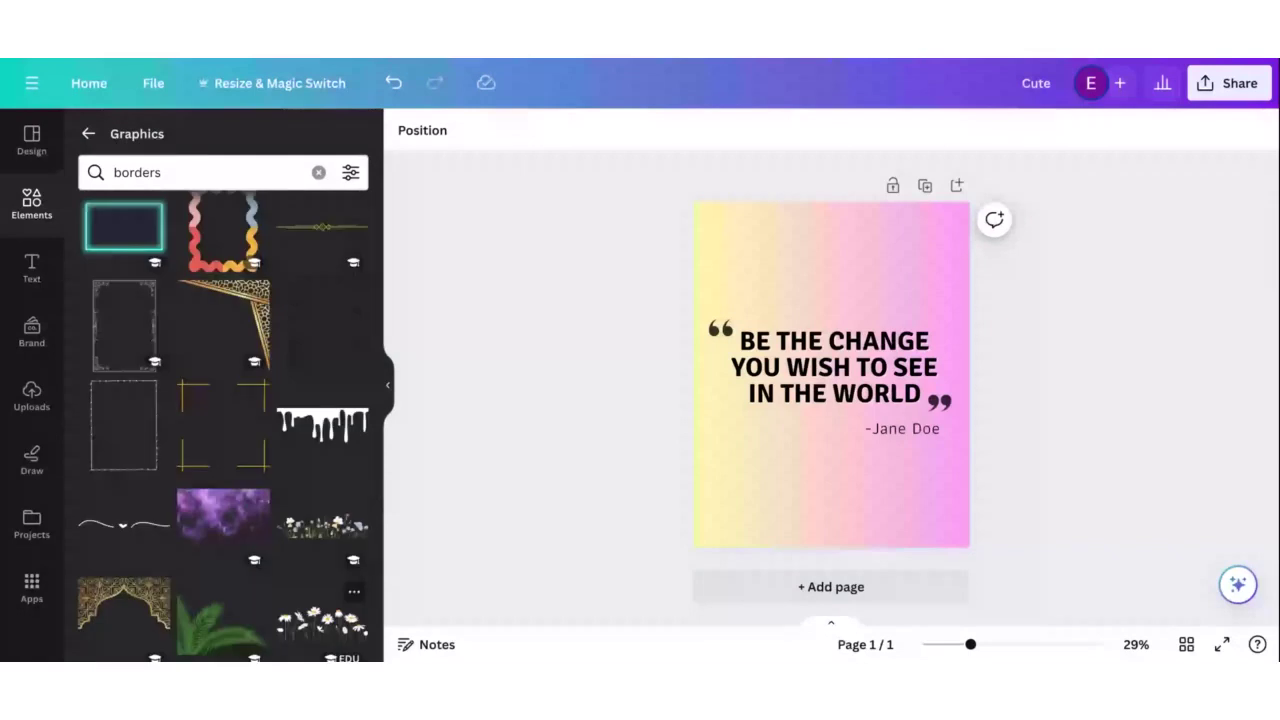
scroll(223, 426, down, 1)
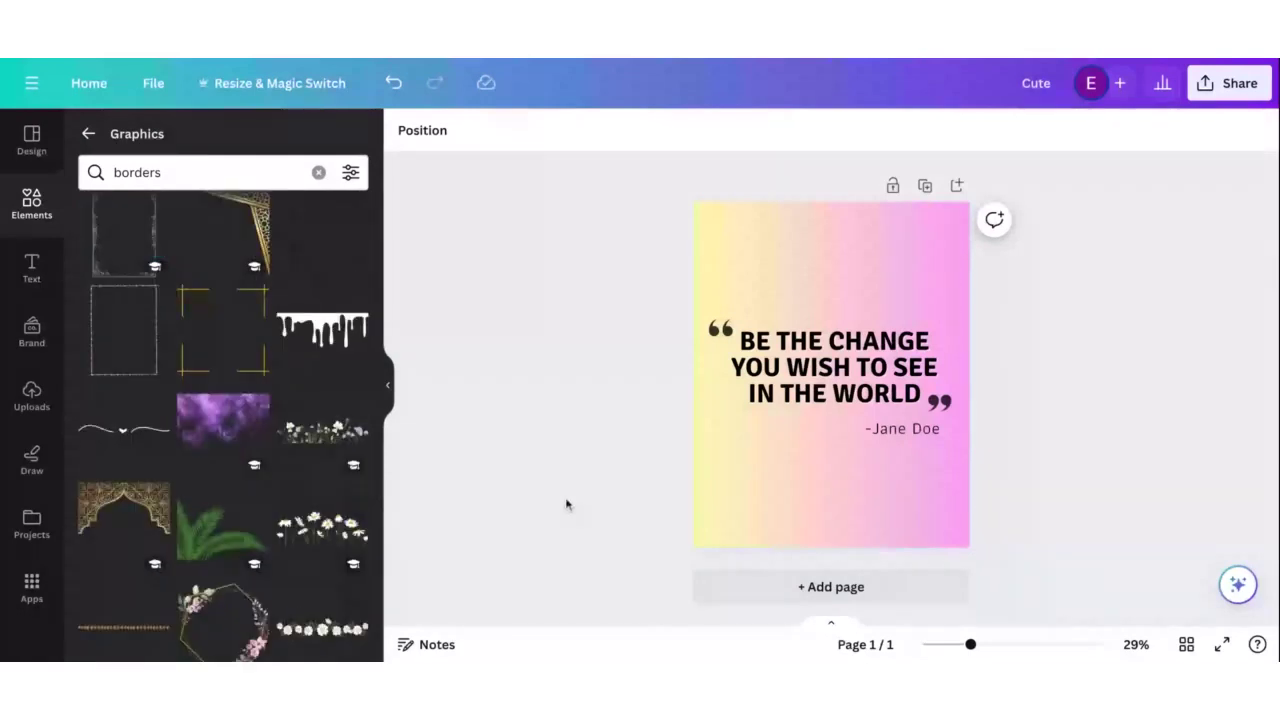
scroll(305, 395, up, 1)
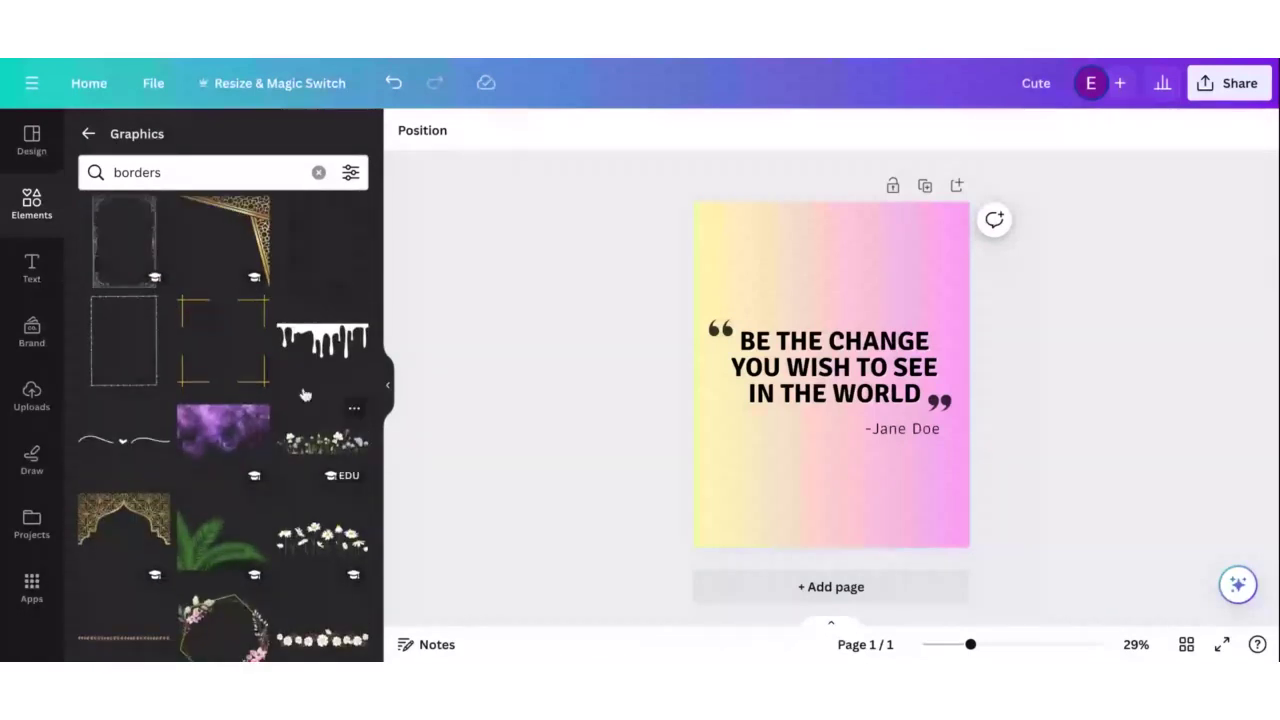
scroll(305, 395, up, 10)
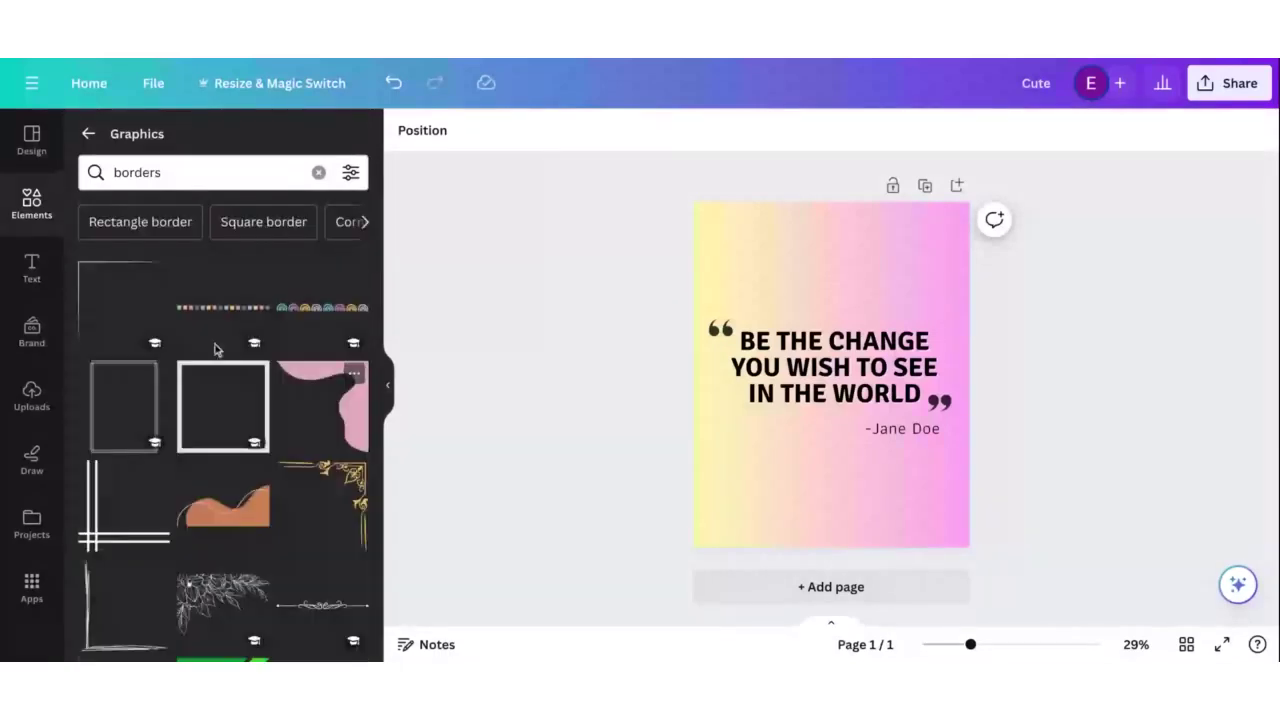
Add the thin black corner border from the border graphics and place it in the poster's upper-left corner
click(940, 388)
click(782, 336)
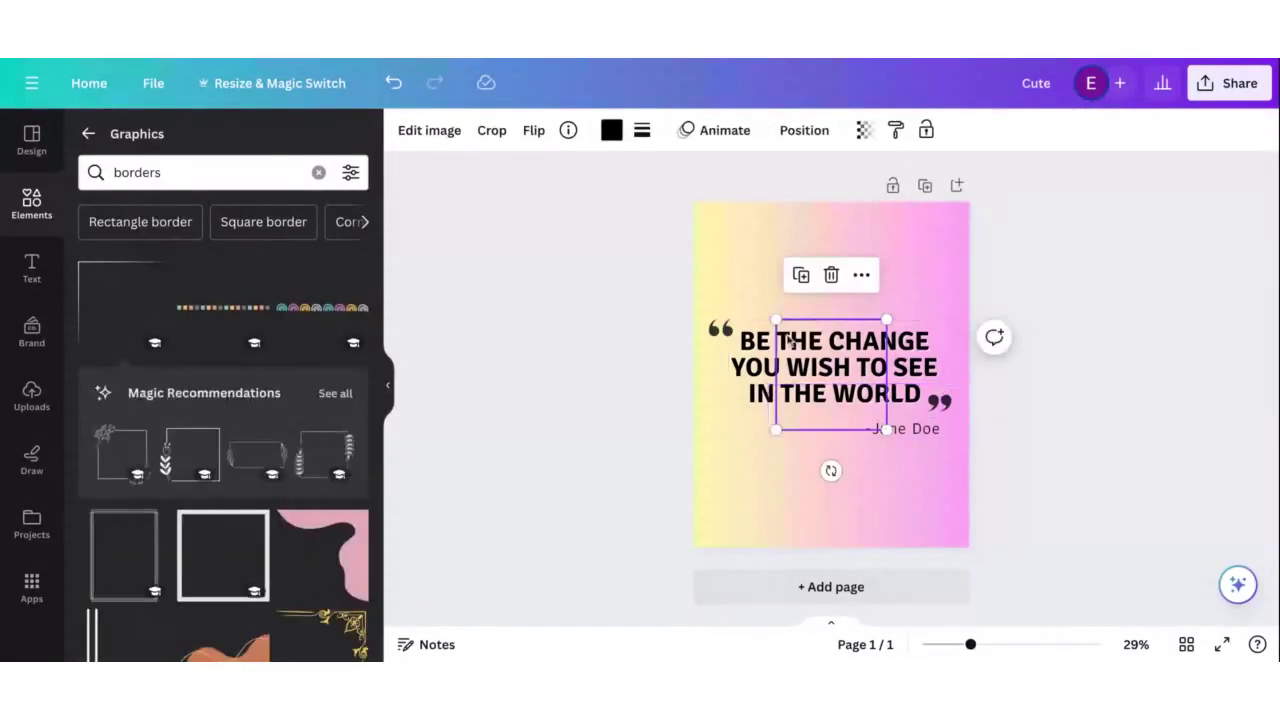
drag(782, 336, 699, 215)
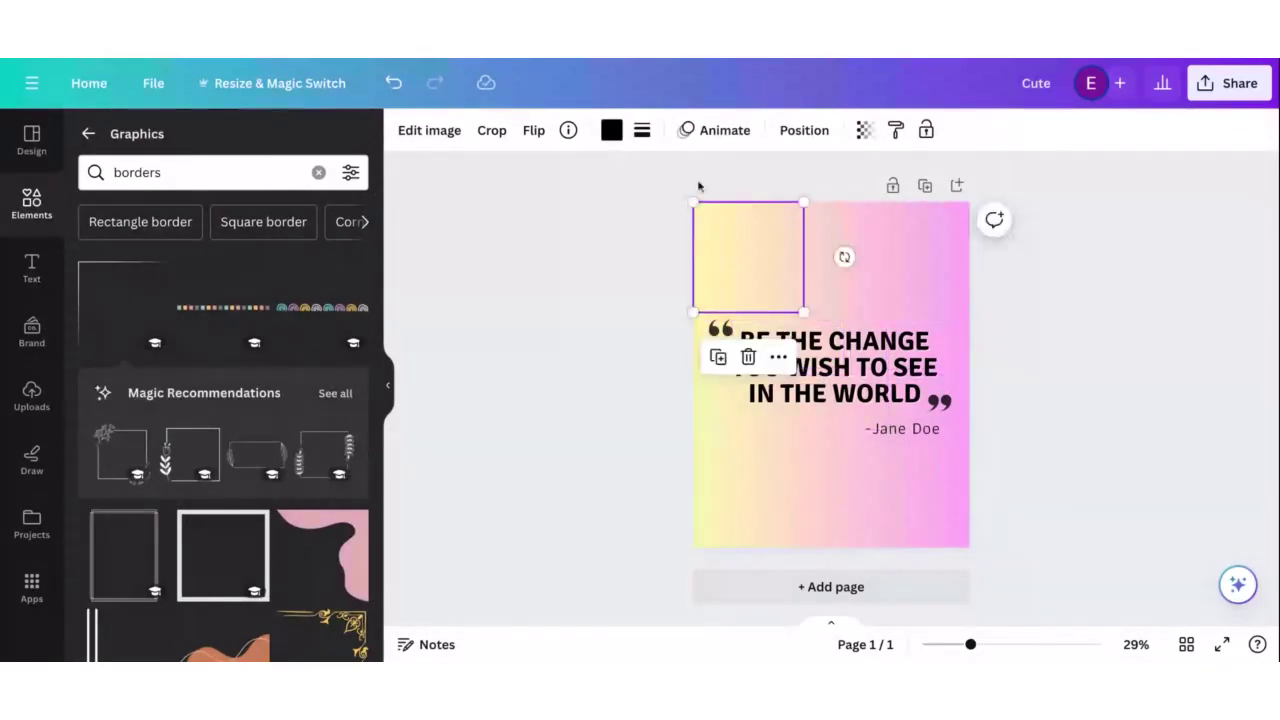
Recolour the upper-left corner border purple and align it flush with the poster's upper-left edges
click(611, 130)
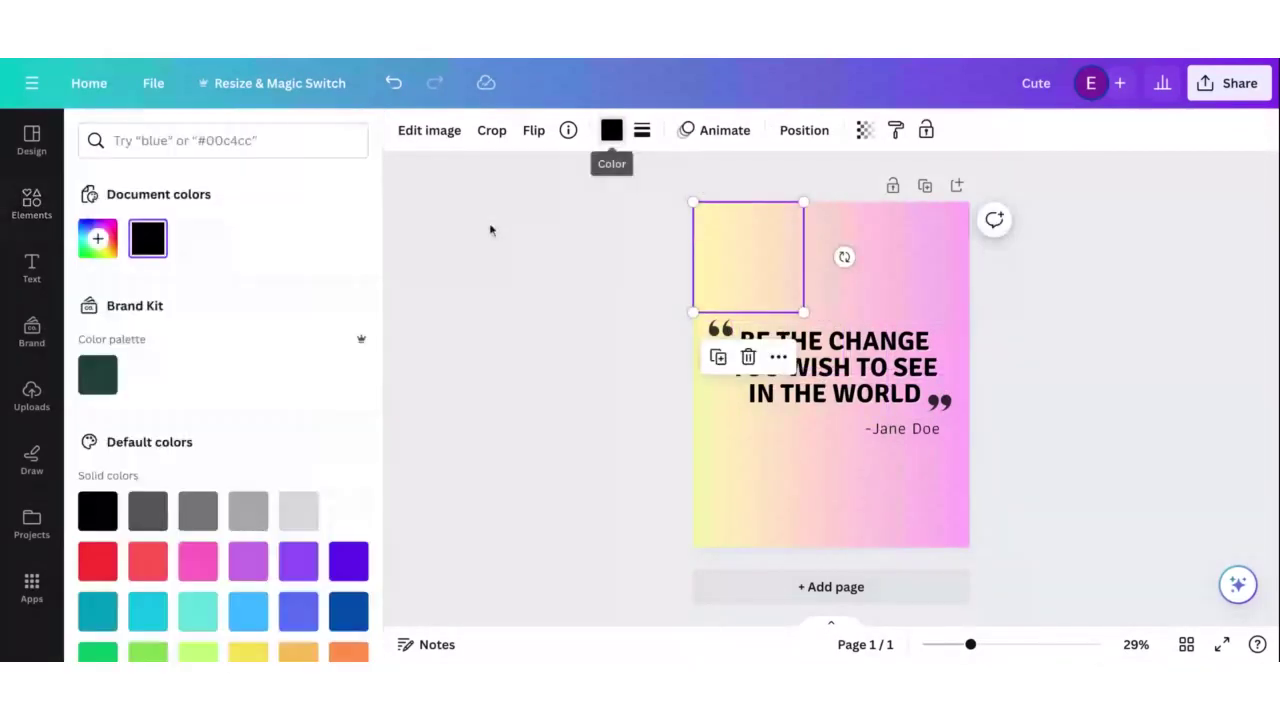
click(244, 565)
click(658, 312)
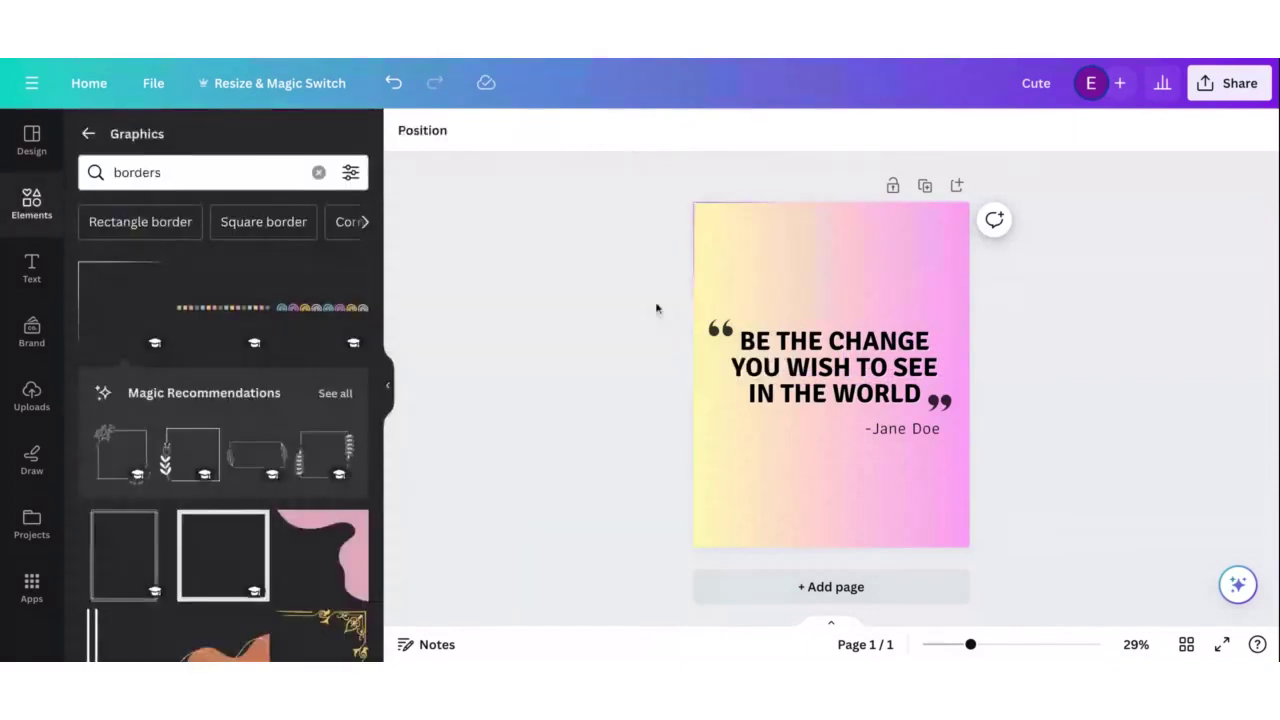
click(695, 253)
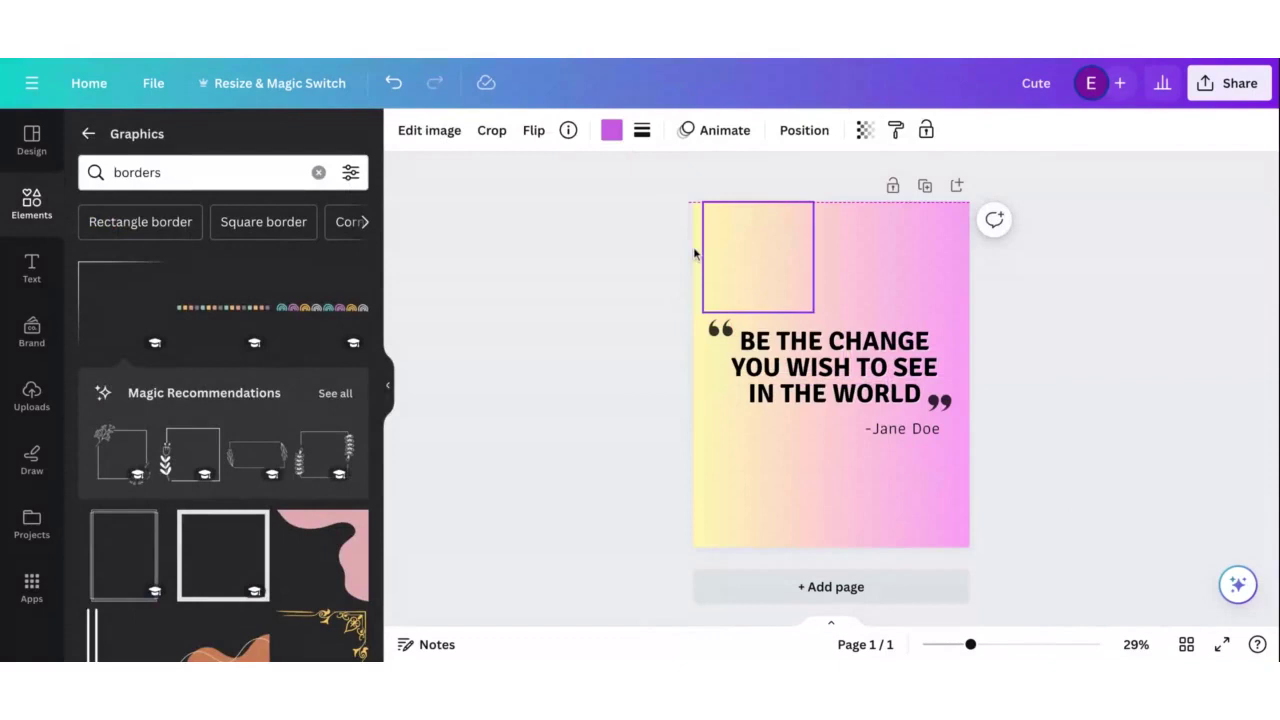
drag(695, 253, 692, 258)
key(Delete)
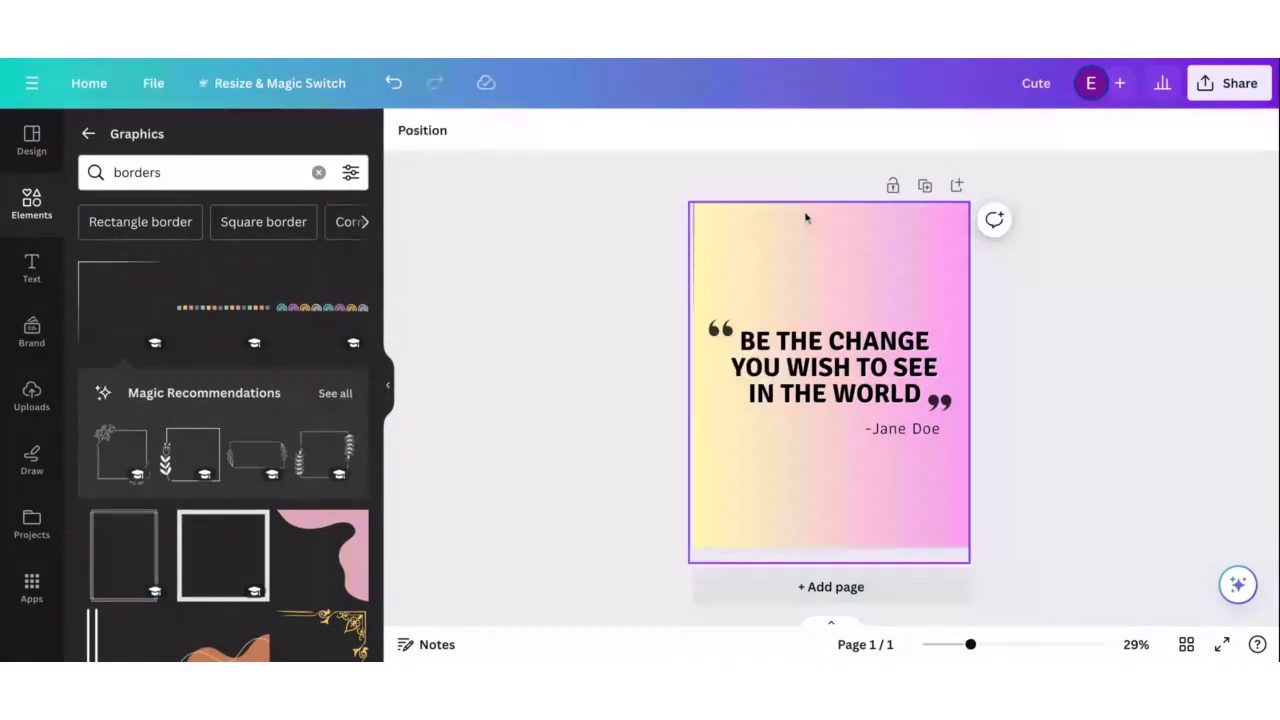
Add a second thin black corner border, rotate it to face the opposite corner and place it in the poster's lower-right corner
click(163, 311)
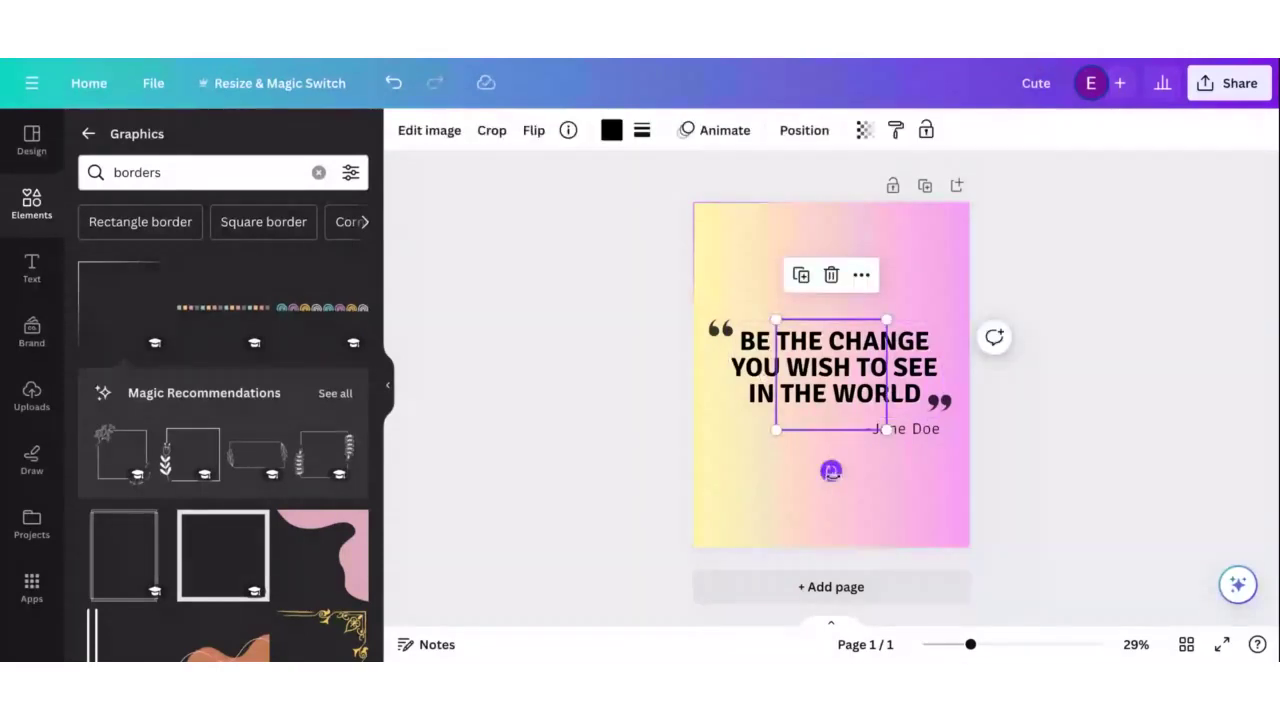
drag(831, 471, 828, 472)
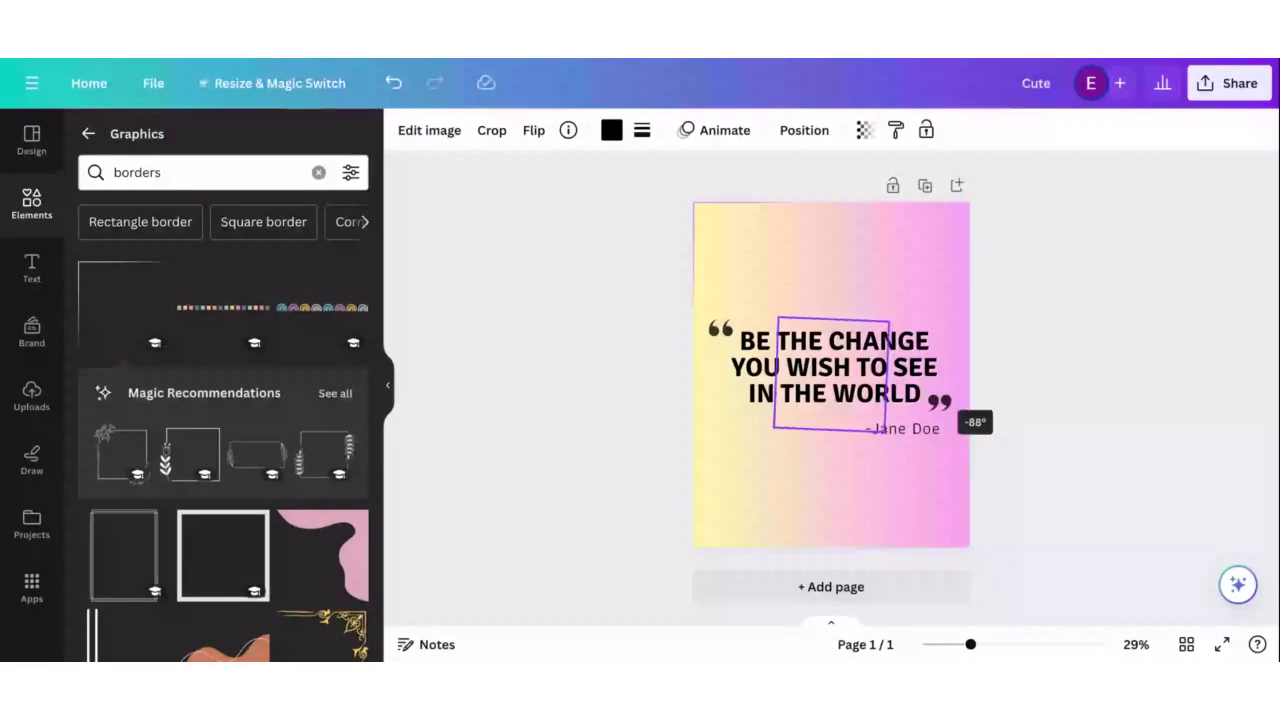
drag(926, 375, 927, 372)
click(786, 428)
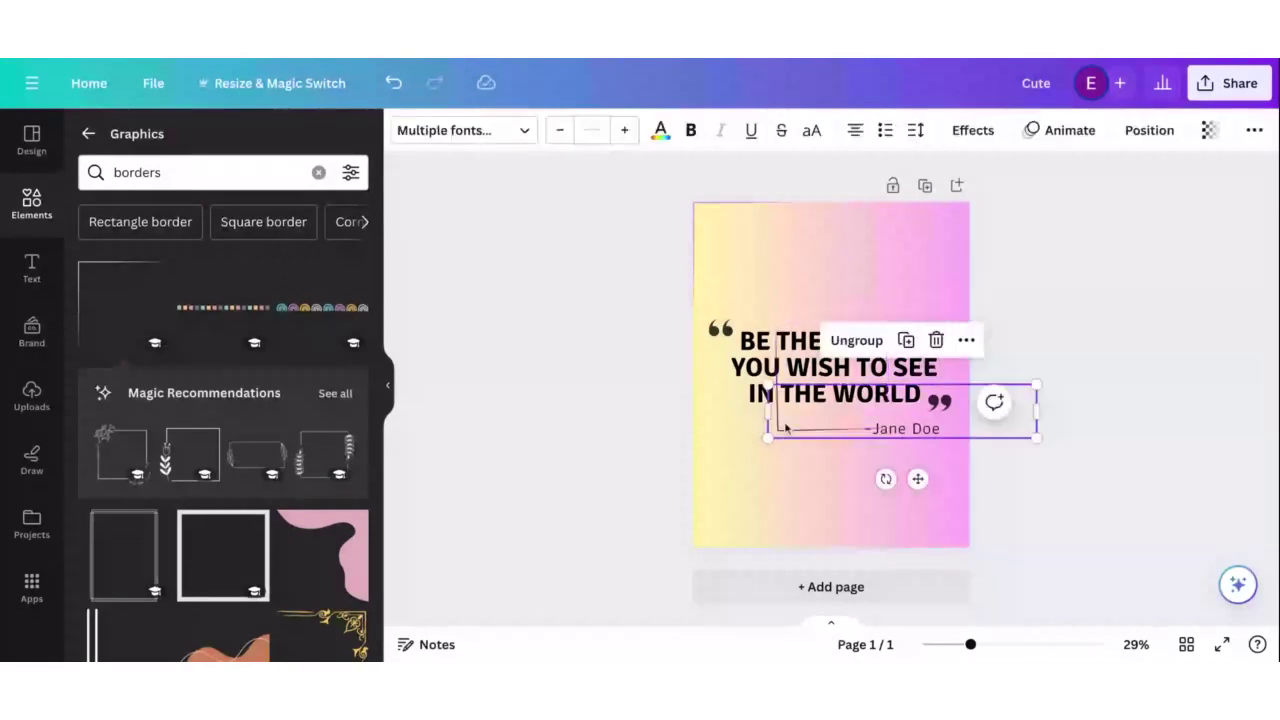
click(776, 426)
click(777, 425)
drag(779, 424, 781, 376)
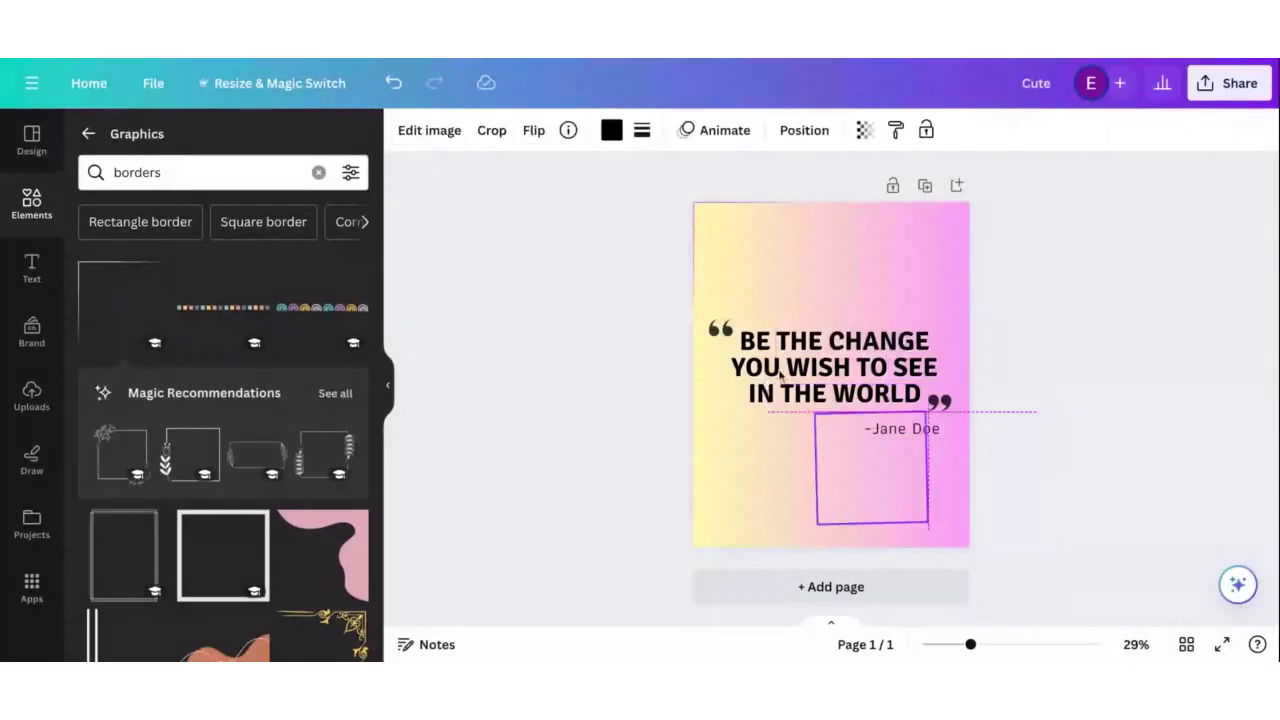
drag(871, 545, 985, 472)
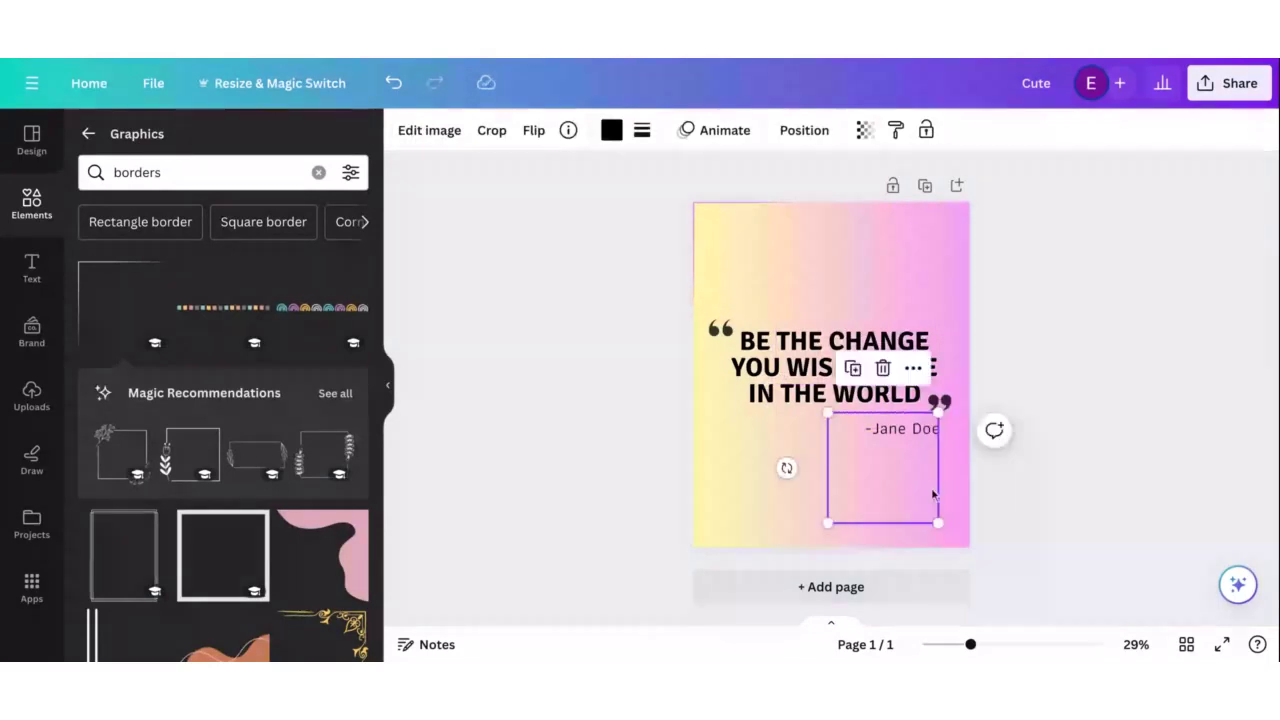
drag(932, 494, 963, 520)
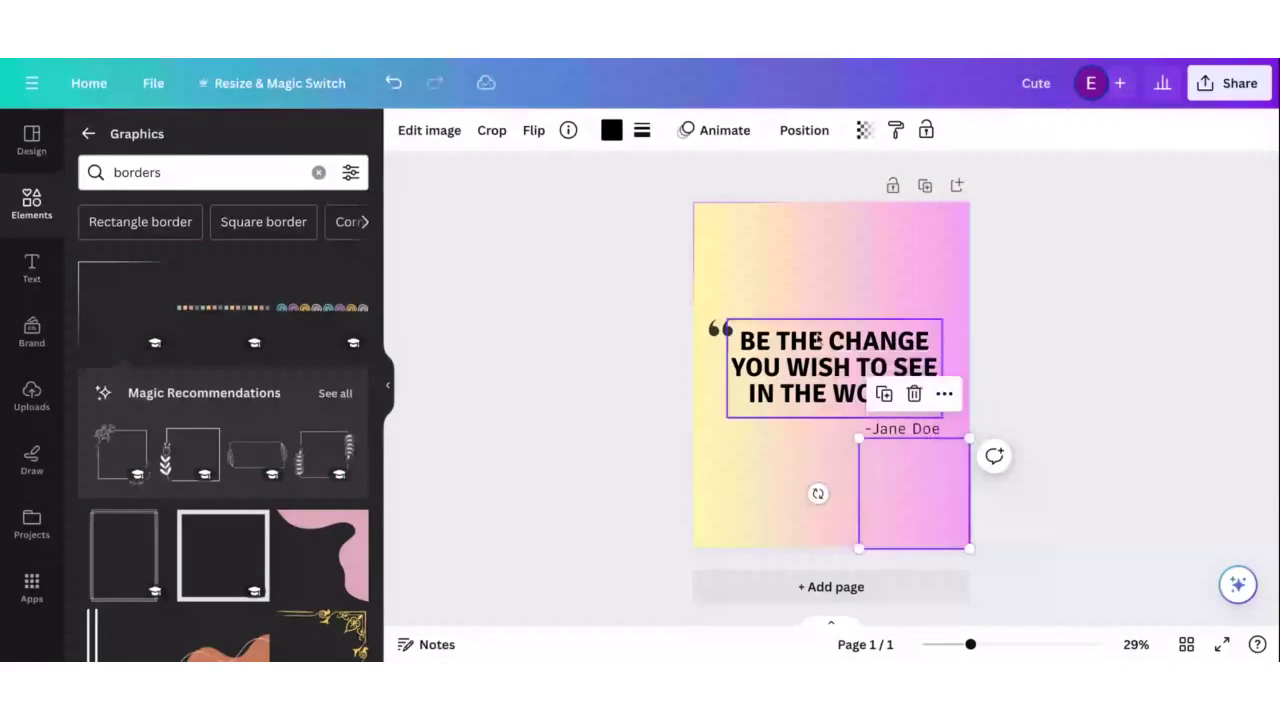
Recolour the lower-right corner border pale yellow #FFECB8 by sampling the colour from the poster's gradient background
click(611, 132)
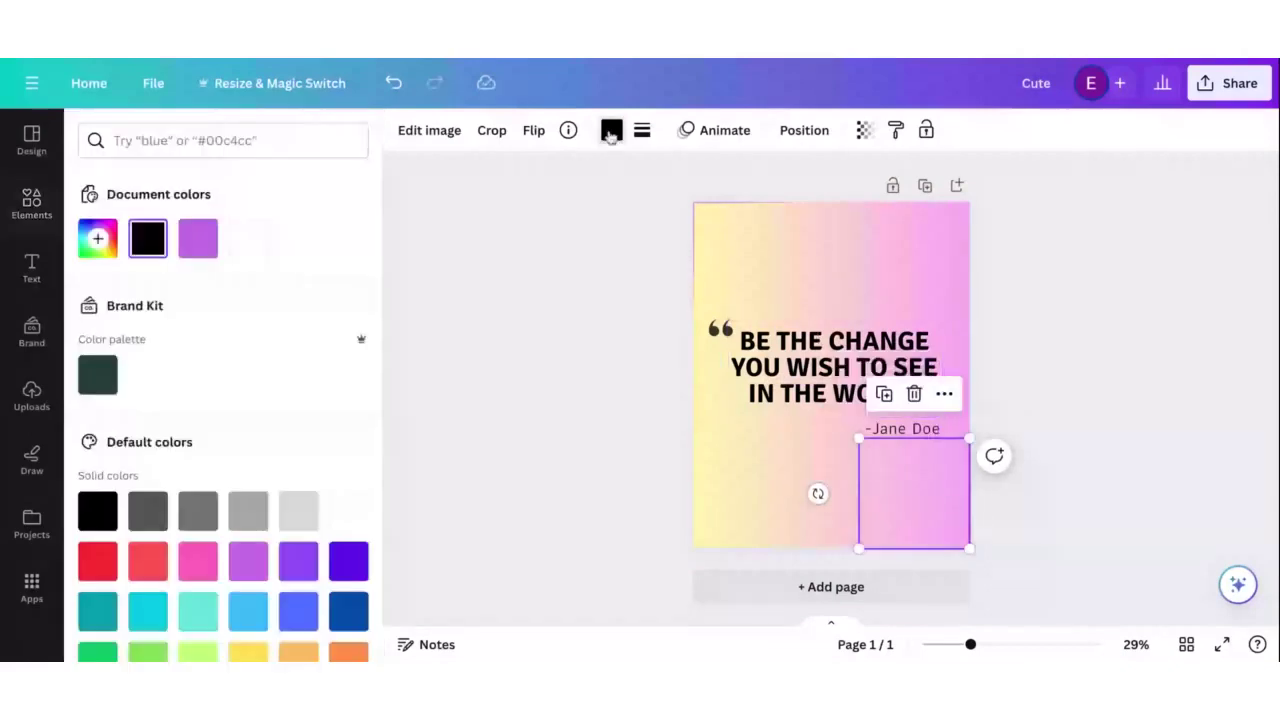
scroll(263, 563, down, 2)
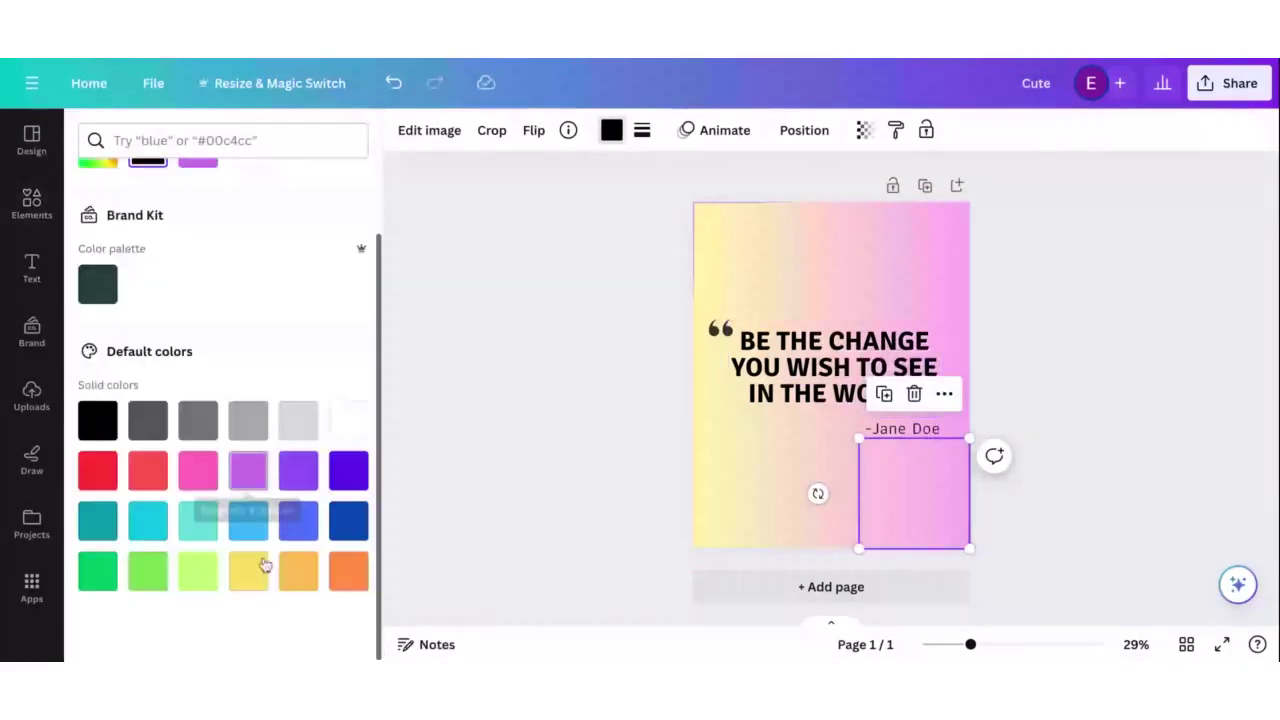
scroll(171, 428, up, 2)
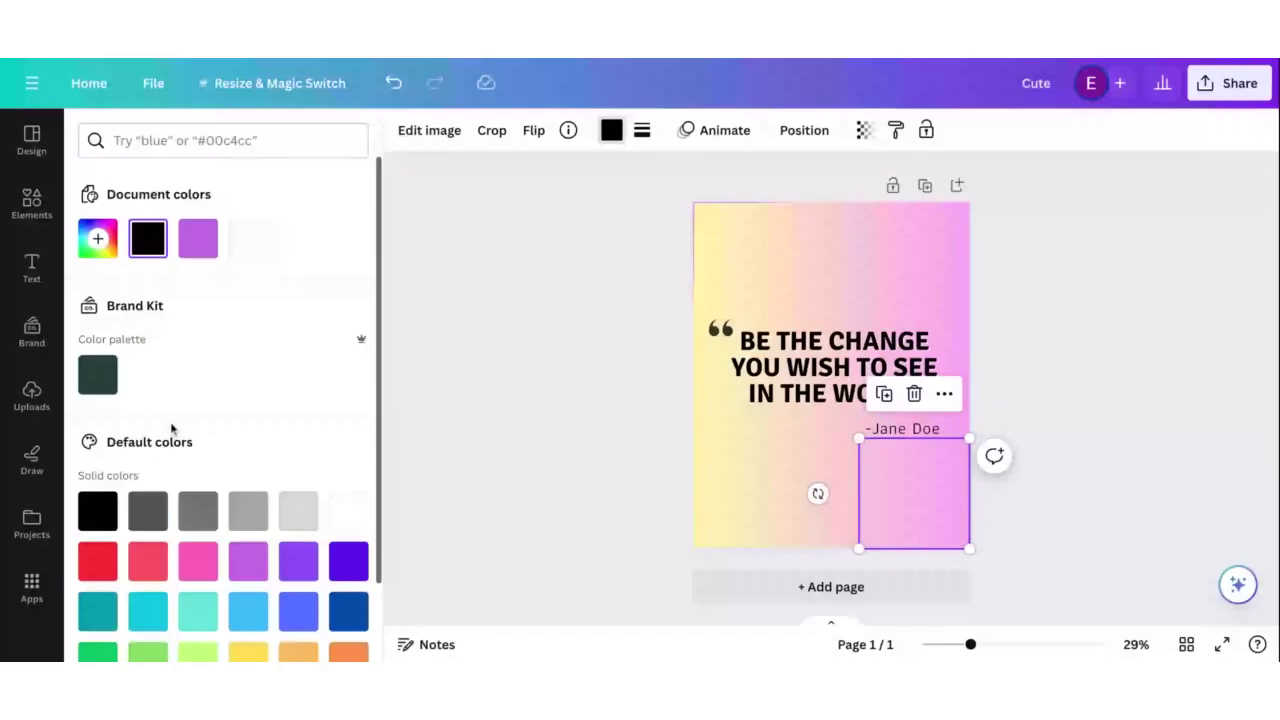
click(96, 238)
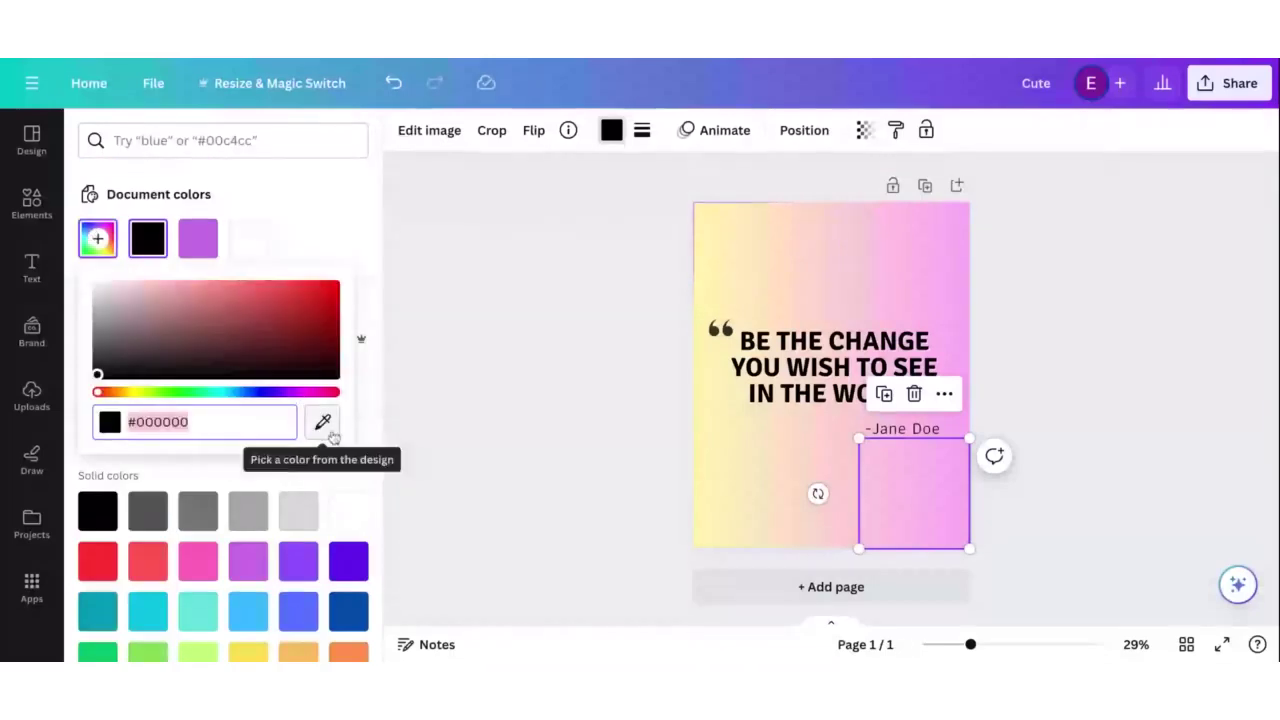
click(323, 422)
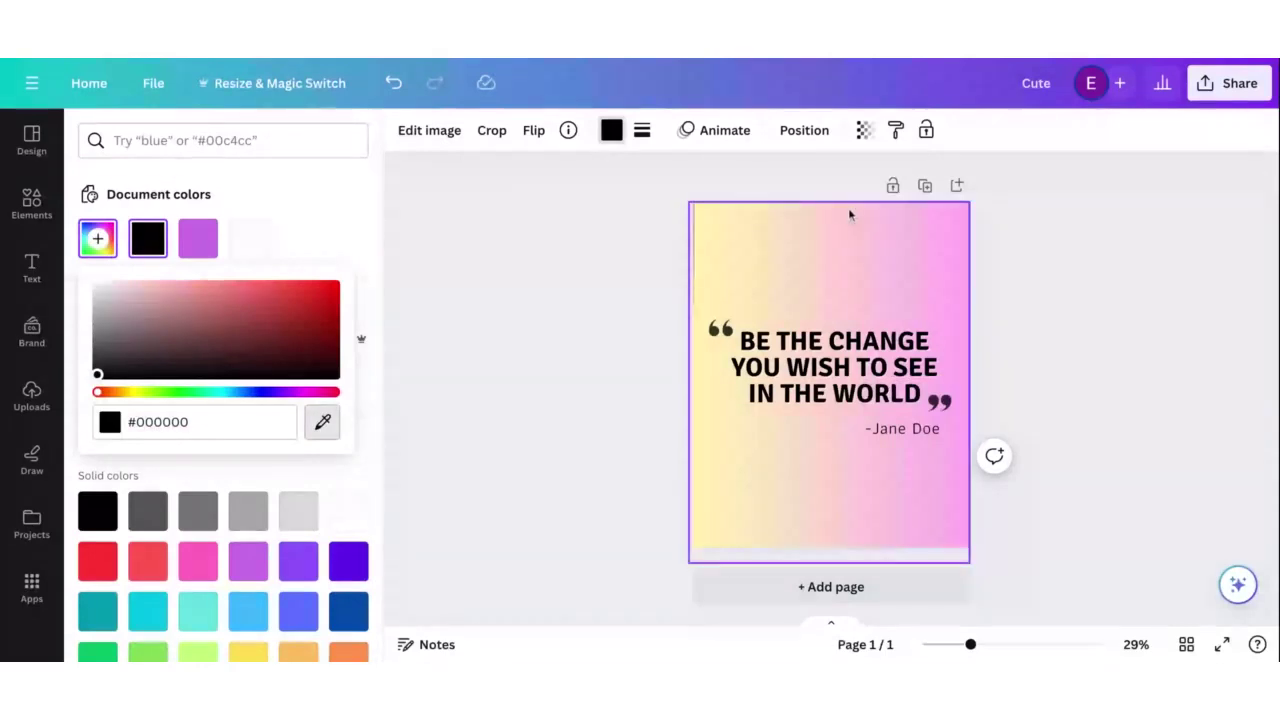
click(821, 222)
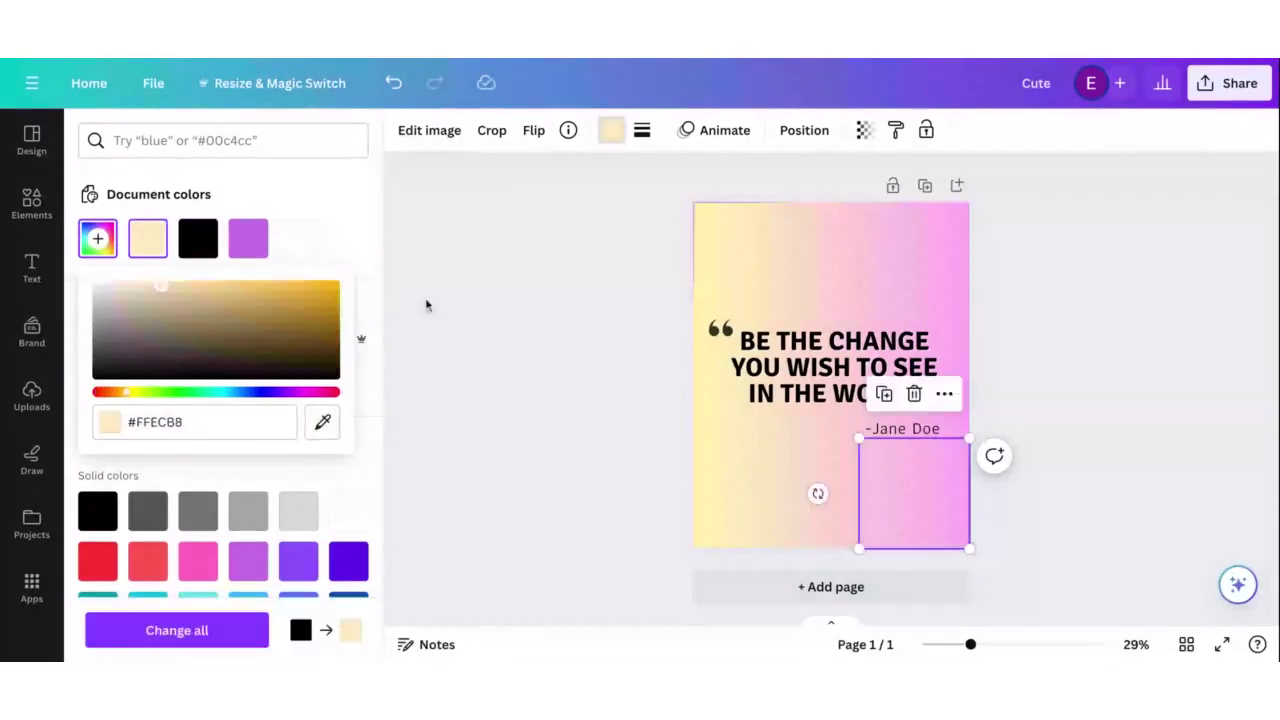
key(Escape)
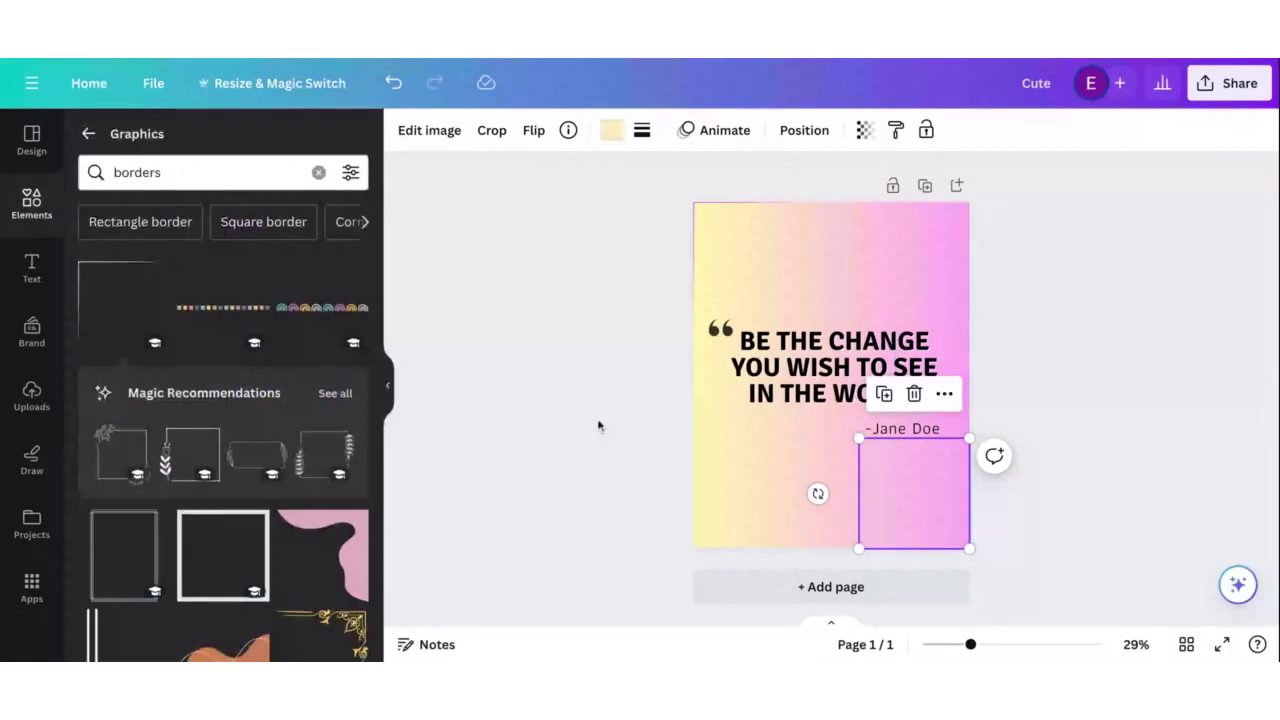
key(Escape)
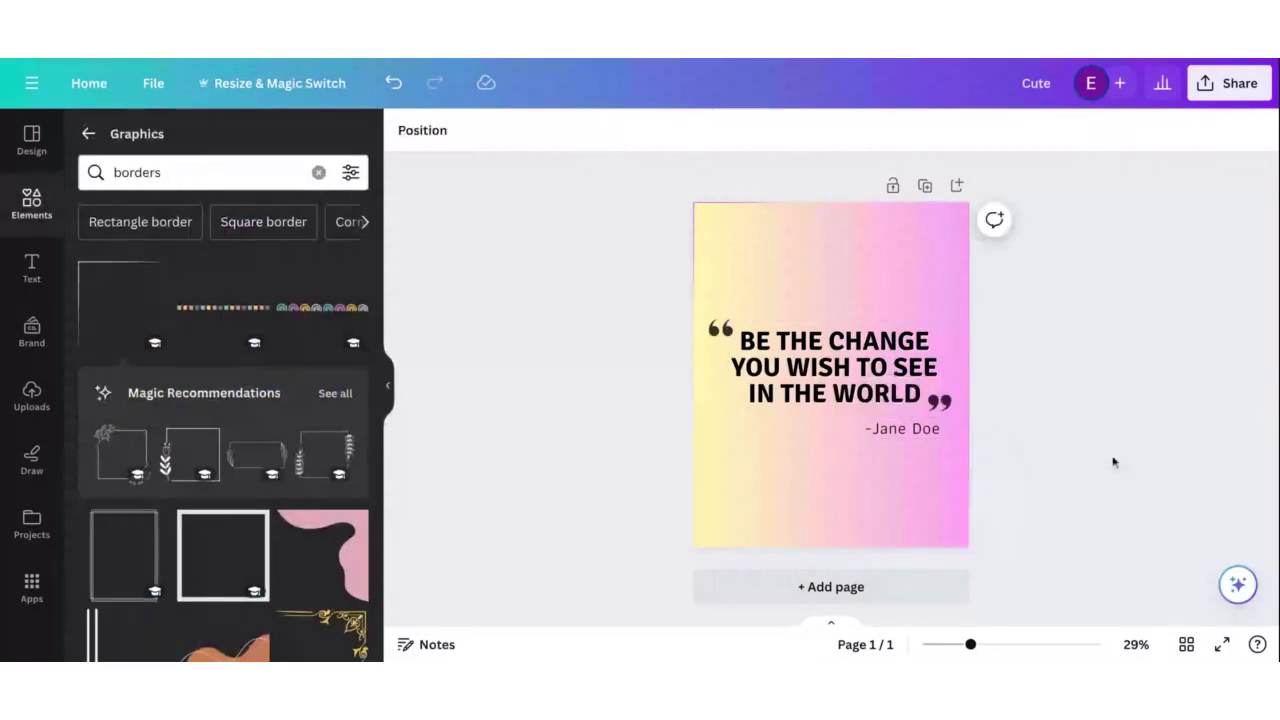
Nudge the pale yellow corner border flush against the poster's lower-right edges
click(966, 551)
drag(967, 551, 969, 548)
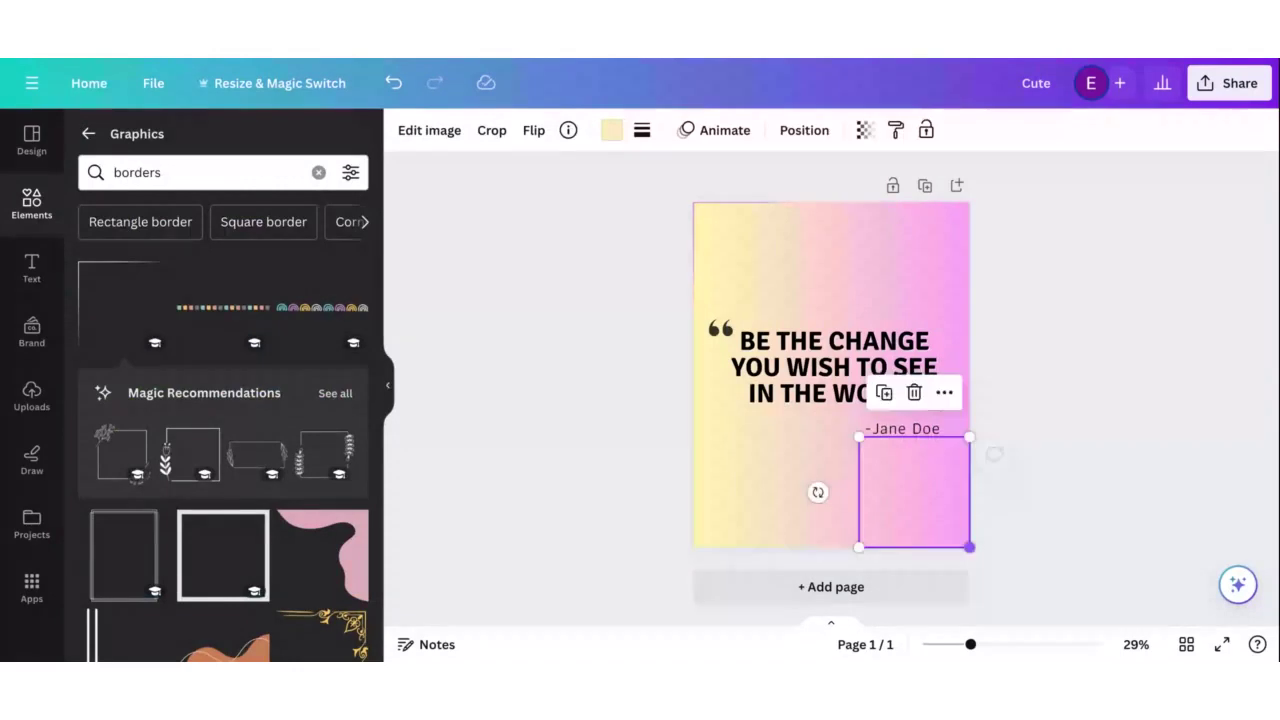
click(1071, 504)
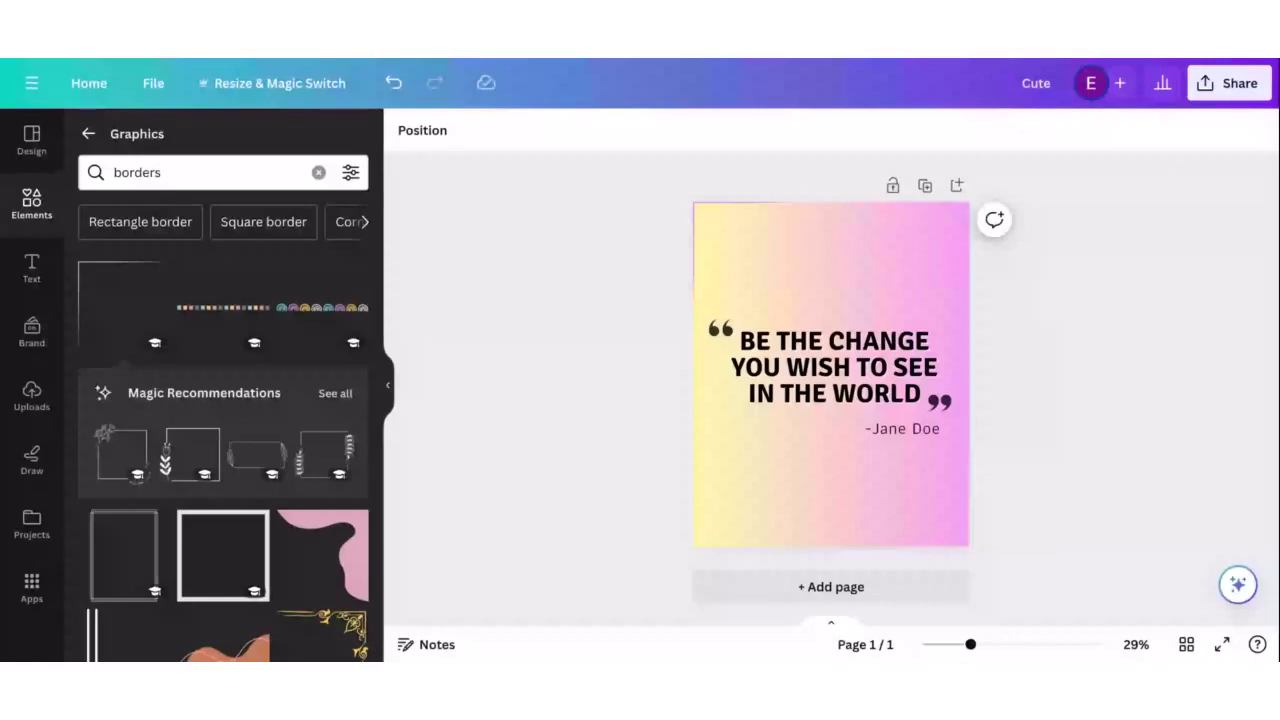
Remove the yellow-to-pink gradient background from the poster
click(830, 480)
click(829, 246)
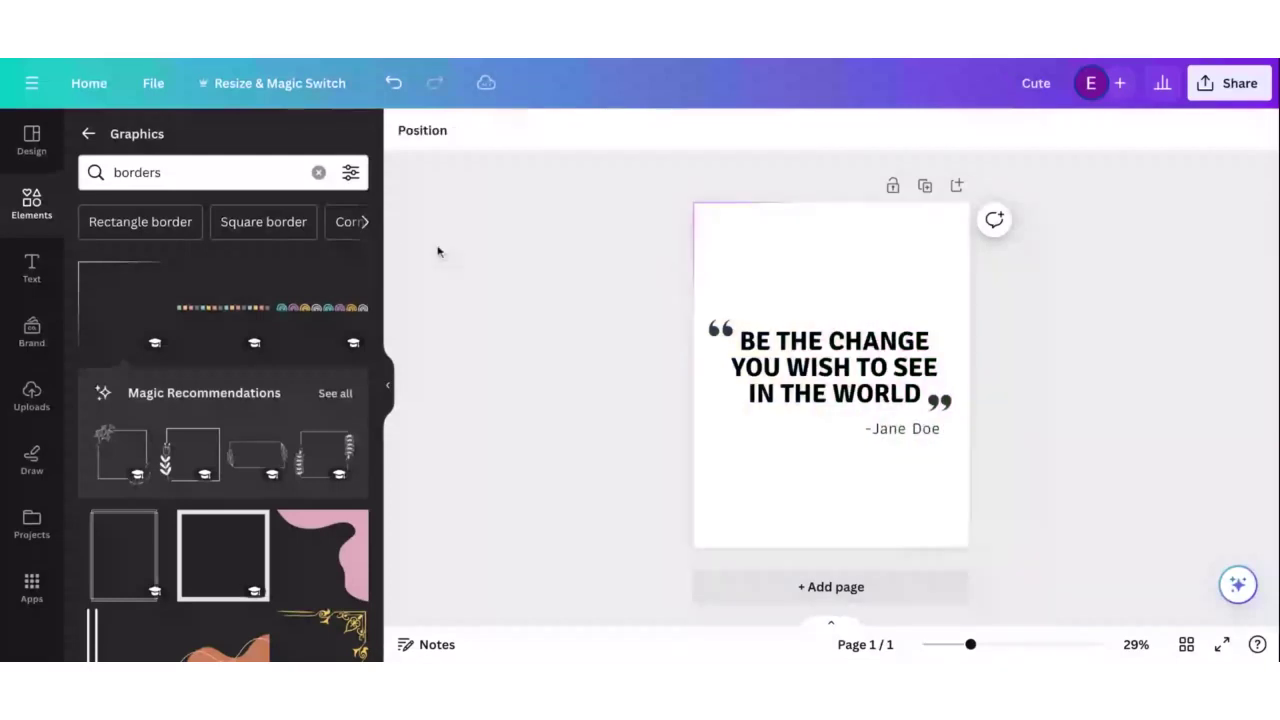
Search the design templates for "motivation"
click(31, 141)
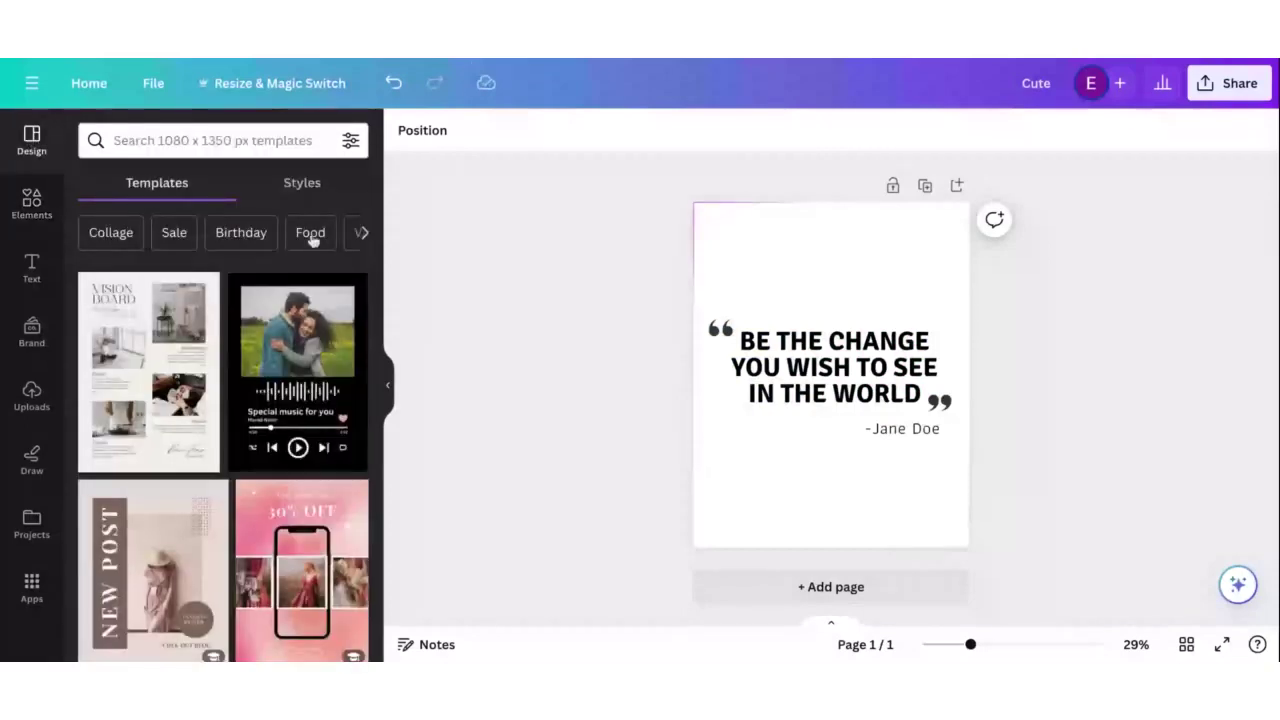
click(195, 141)
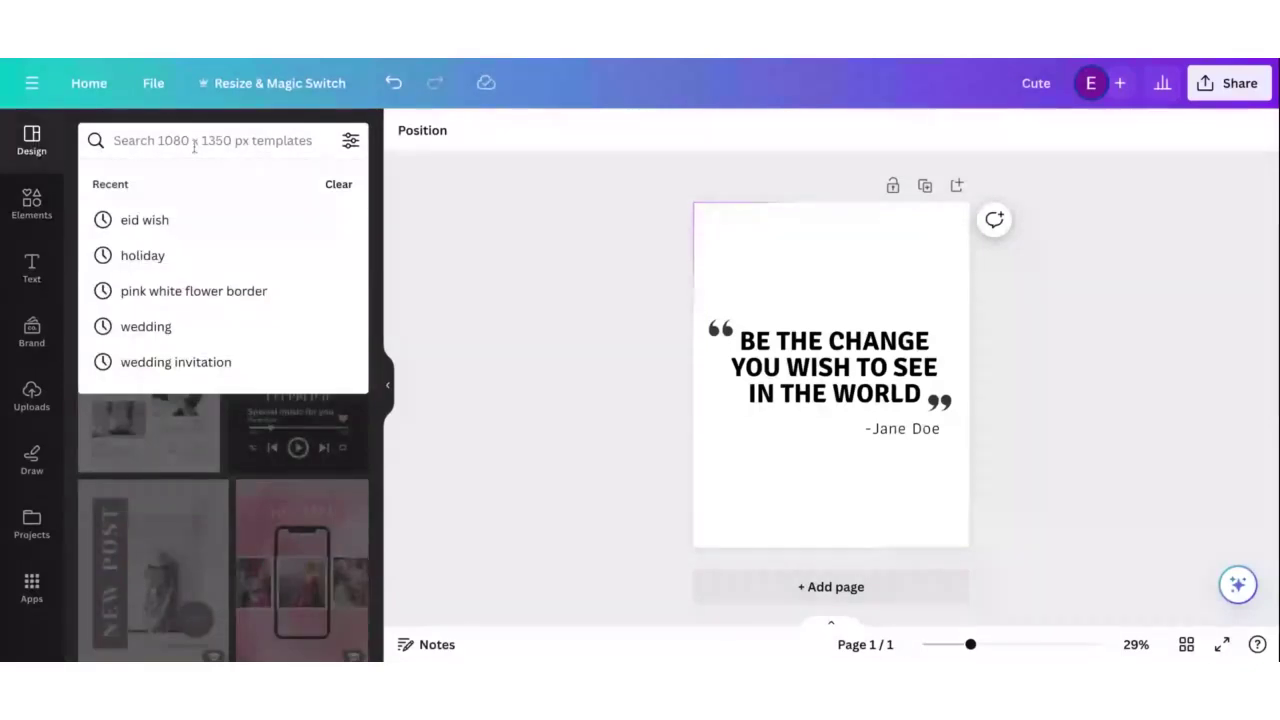
text(mo)
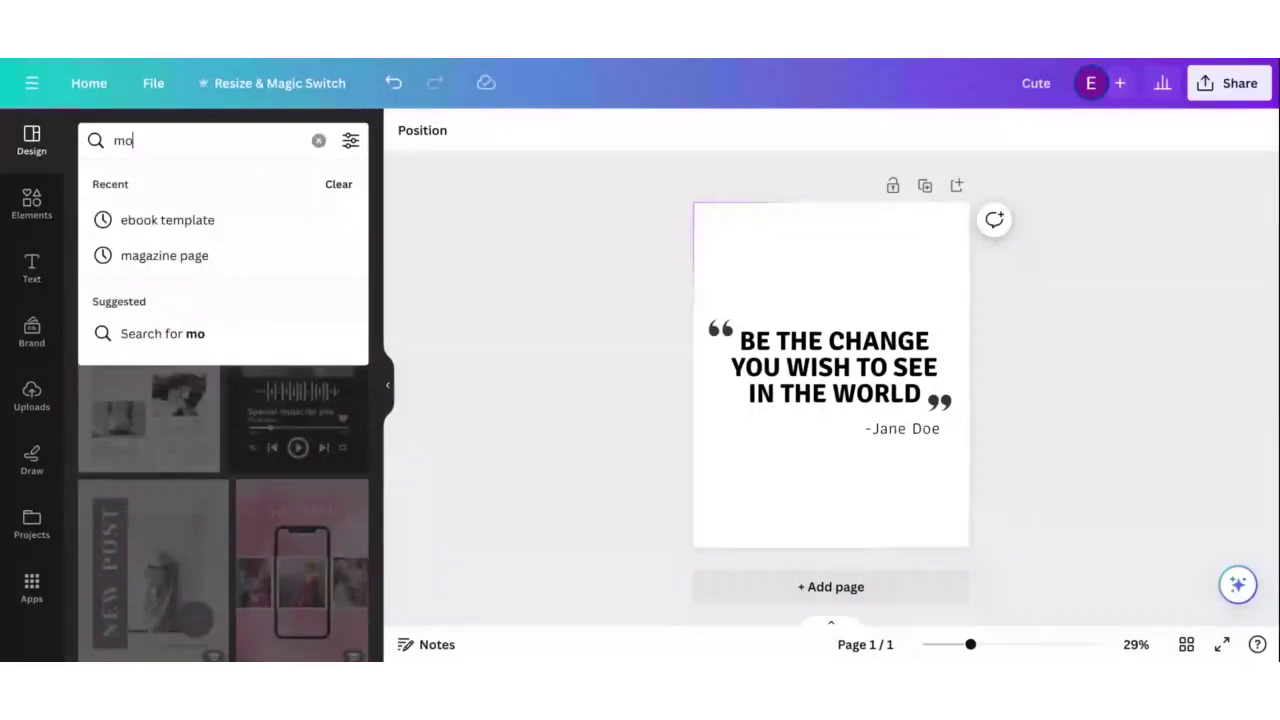
text(tivatio)
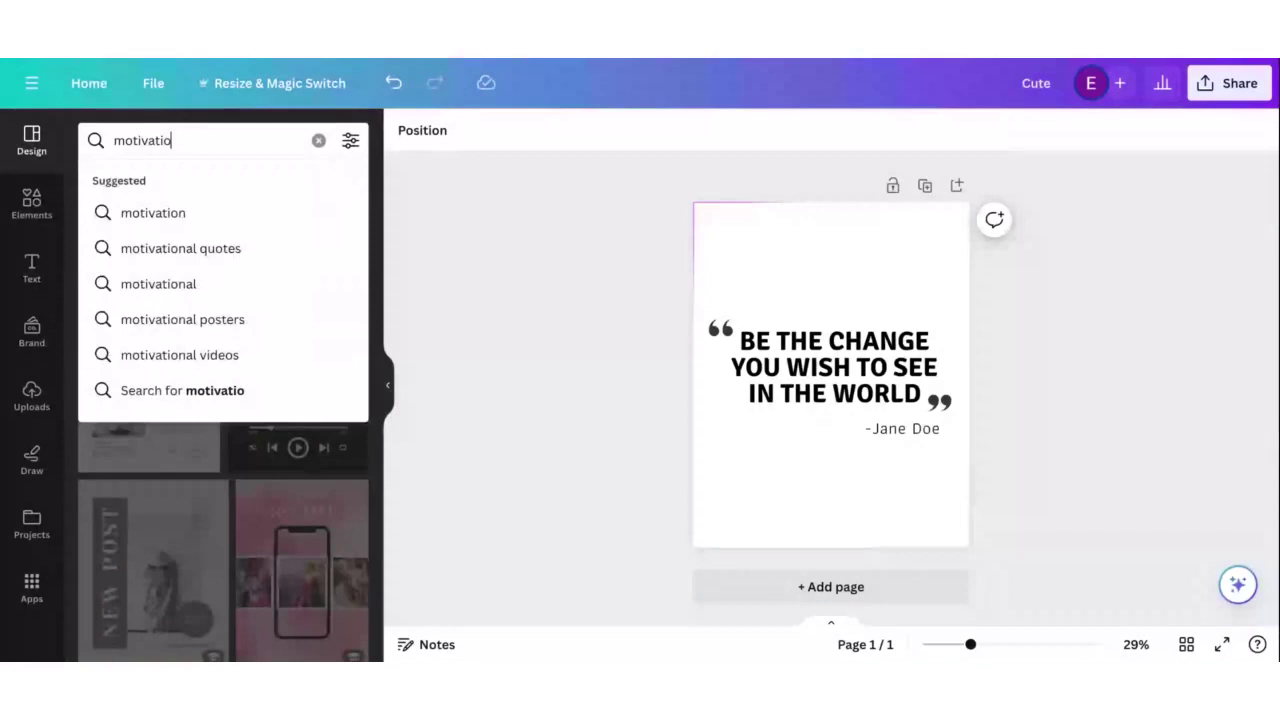
text(n)
key(Return)
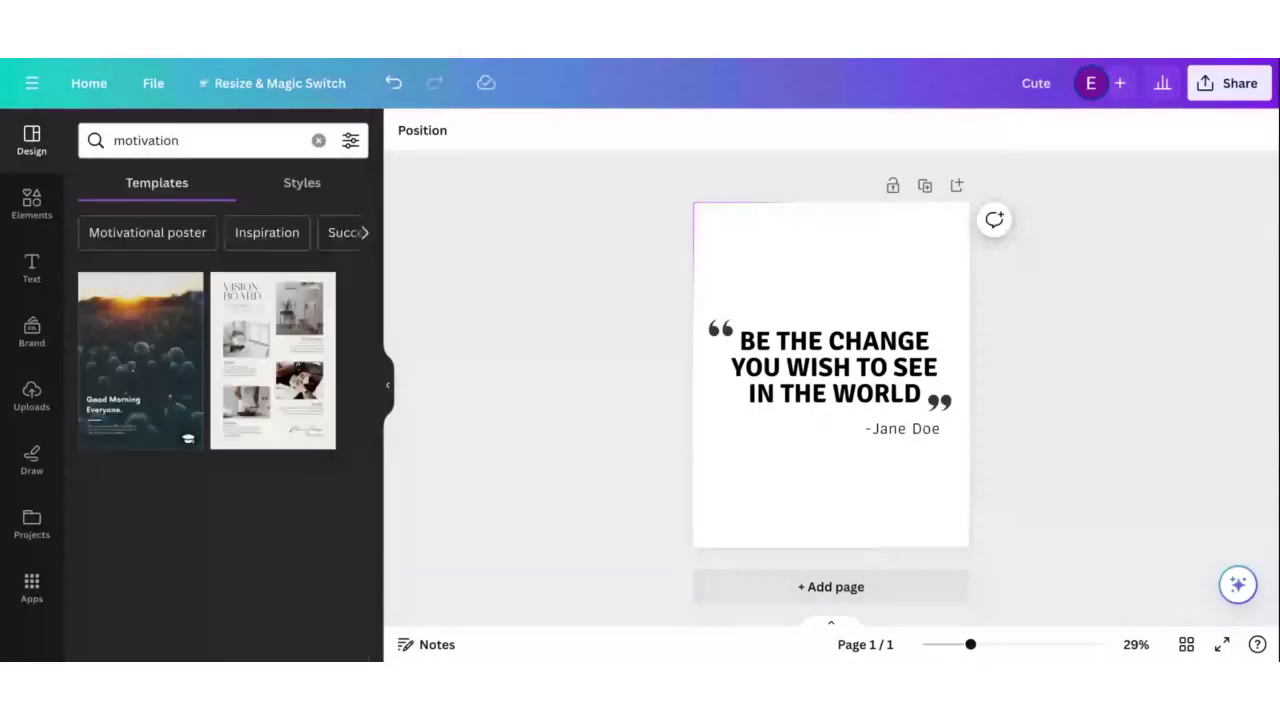
Narrow the template search to "Motivational poster" and look through the designs for one suited to the quote
click(189, 240)
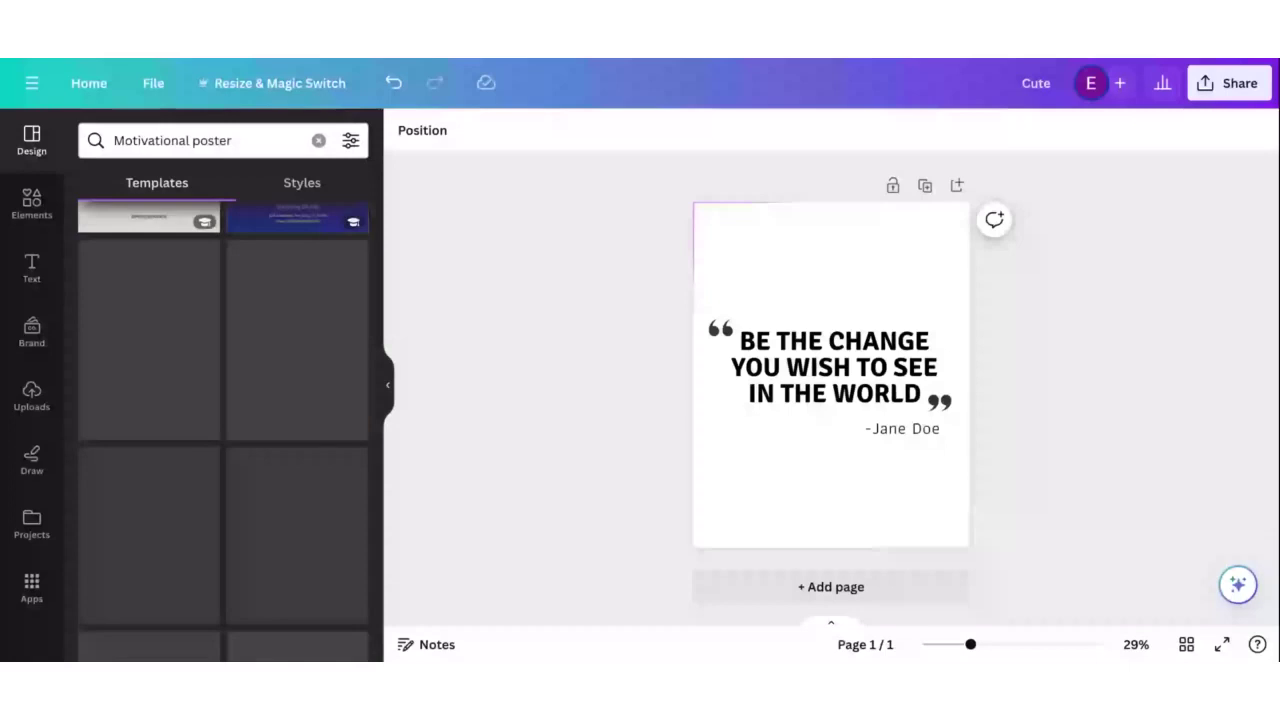
scroll(223, 400, up, 2)
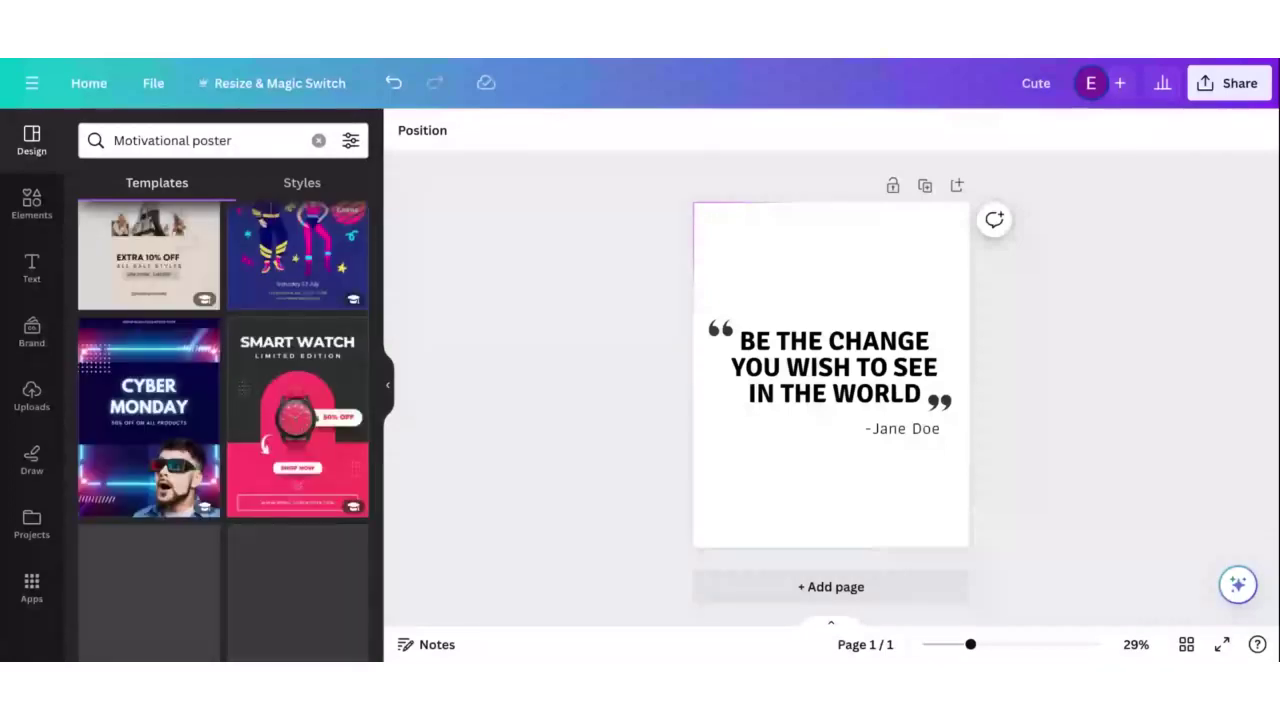
scroll(223, 400, up, 1)
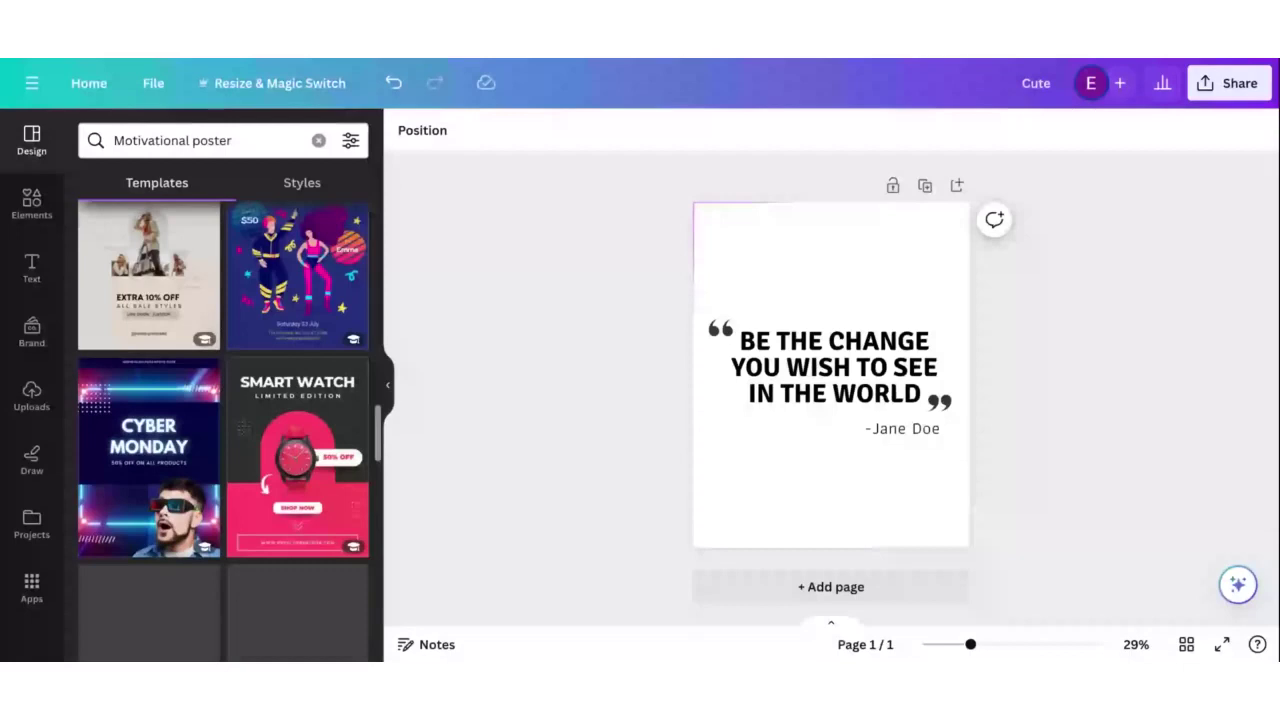
scroll(223, 400, up, 3)
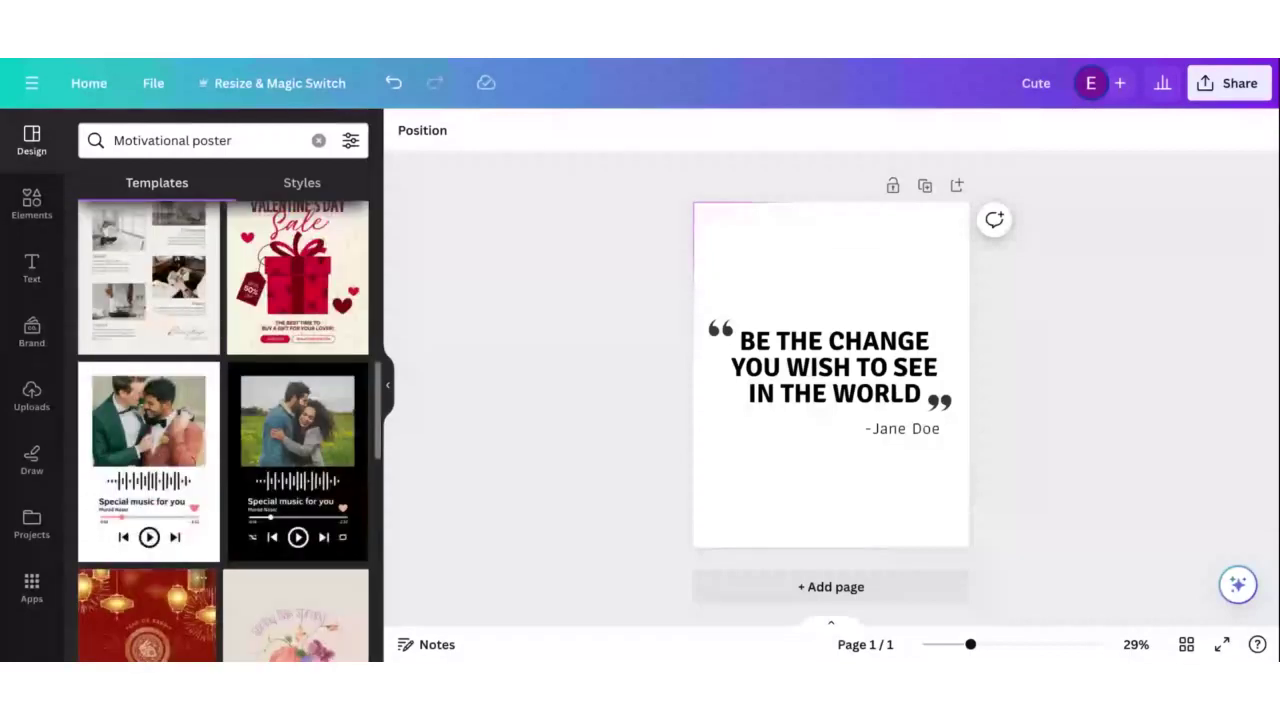
scroll(223, 430, down, 5)
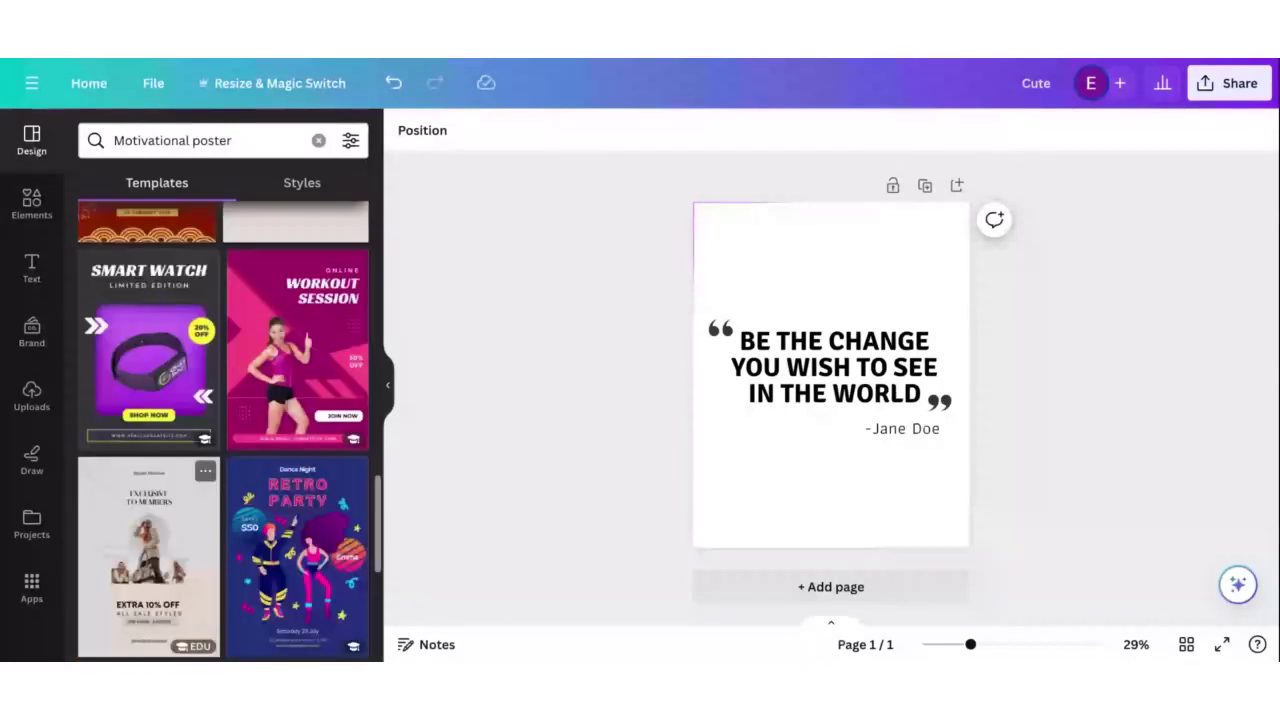
scroll(223, 430, down, 5)
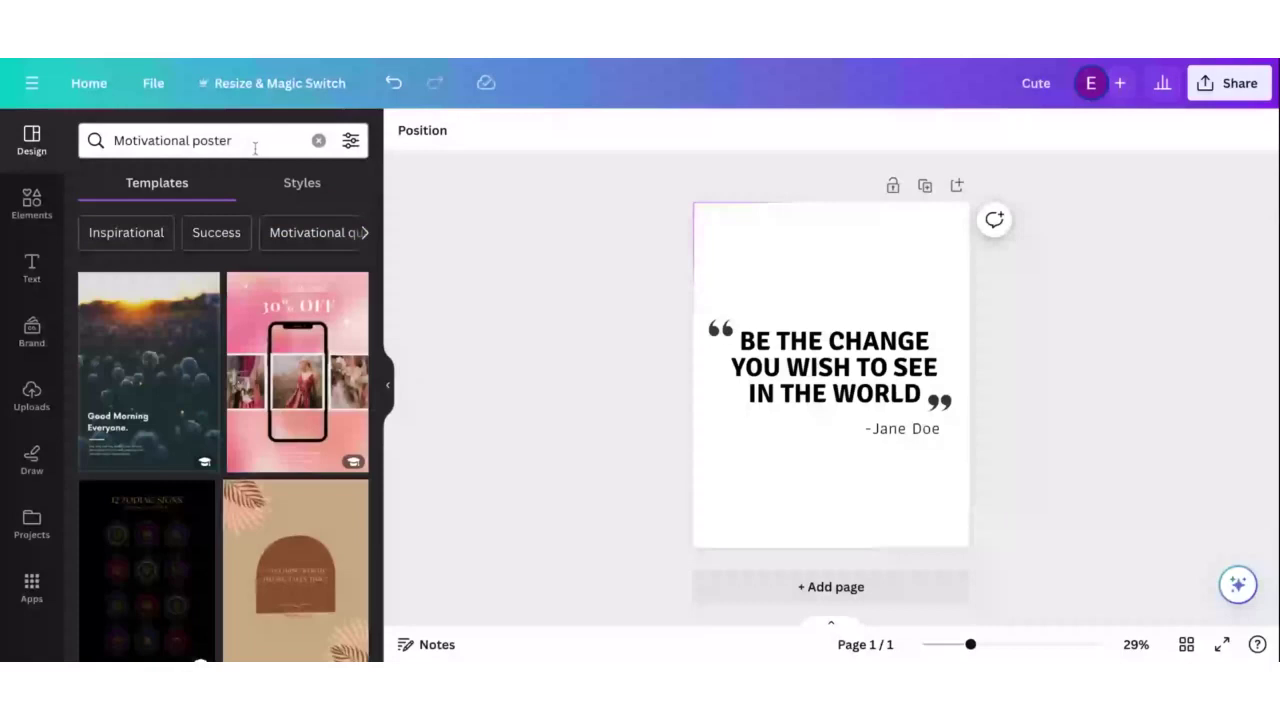
scroll(236, 462, down, 3)
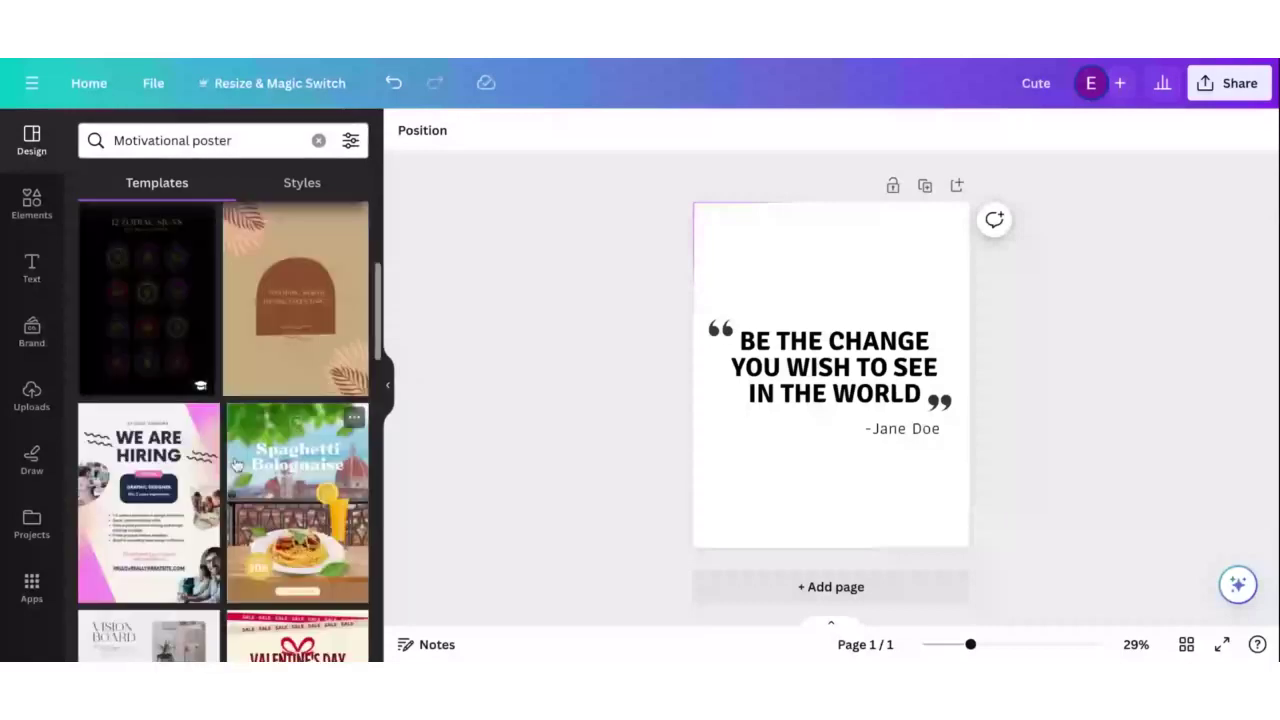
scroll(236, 462, down, 2)
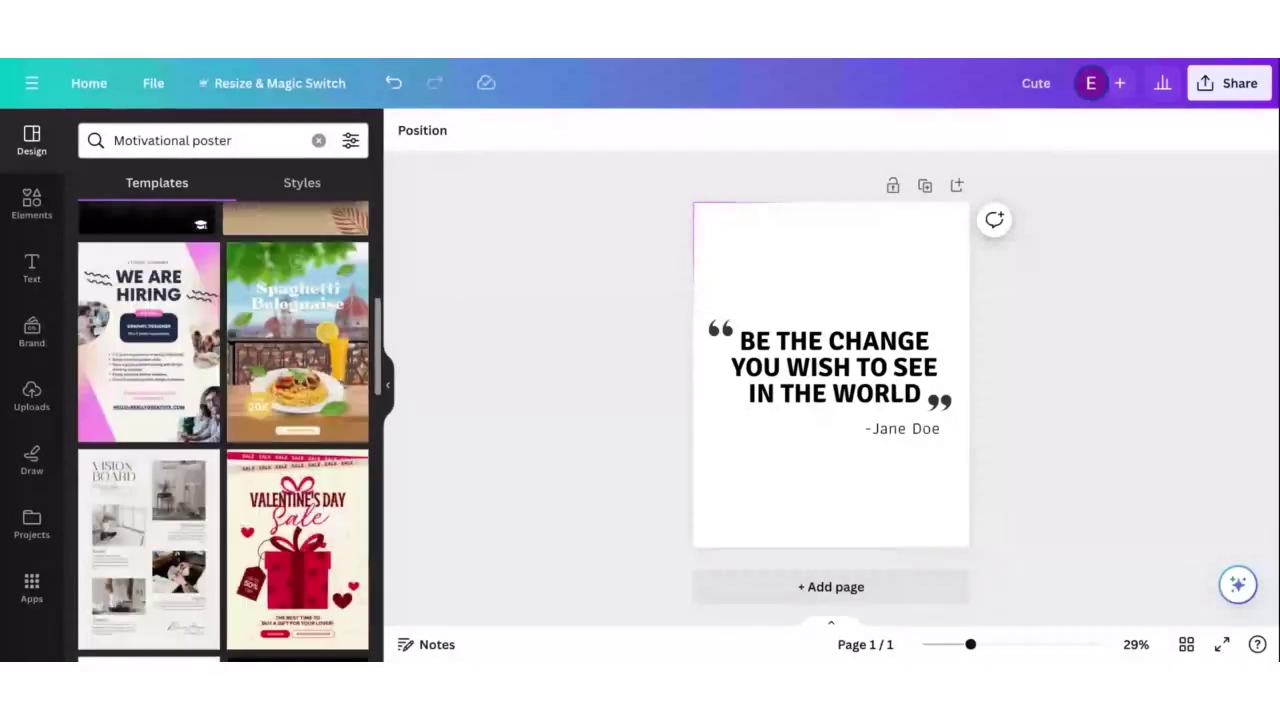
scroll(236, 462, down, 2)
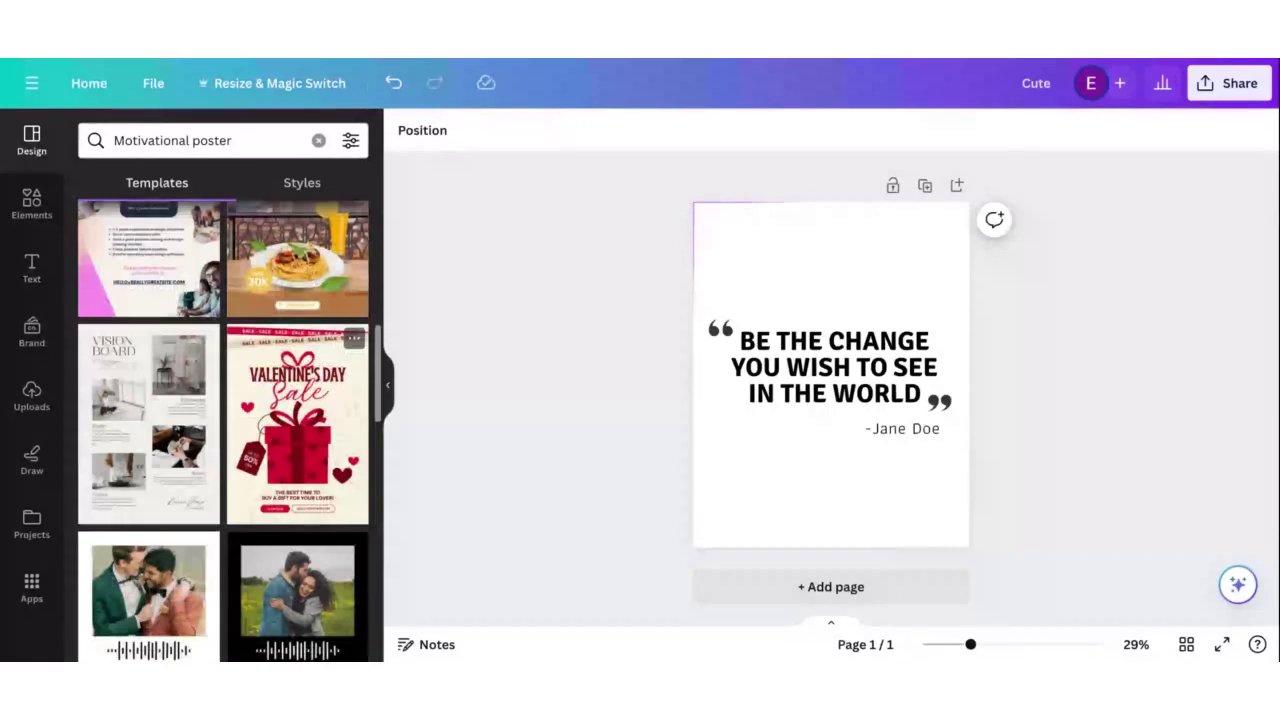
Search the design templates for "quotes" and open the Good Morning Everyone Motivational Poster's details without adding it to the design
click(318, 141)
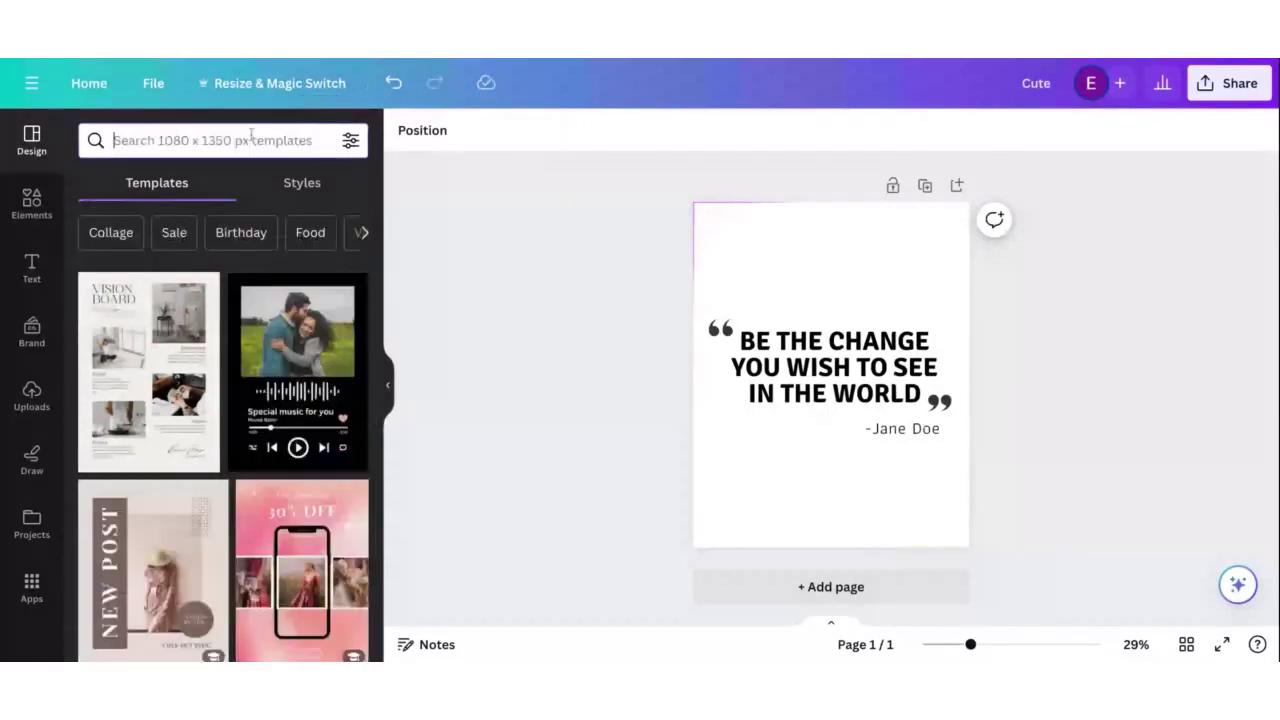
text(quot)
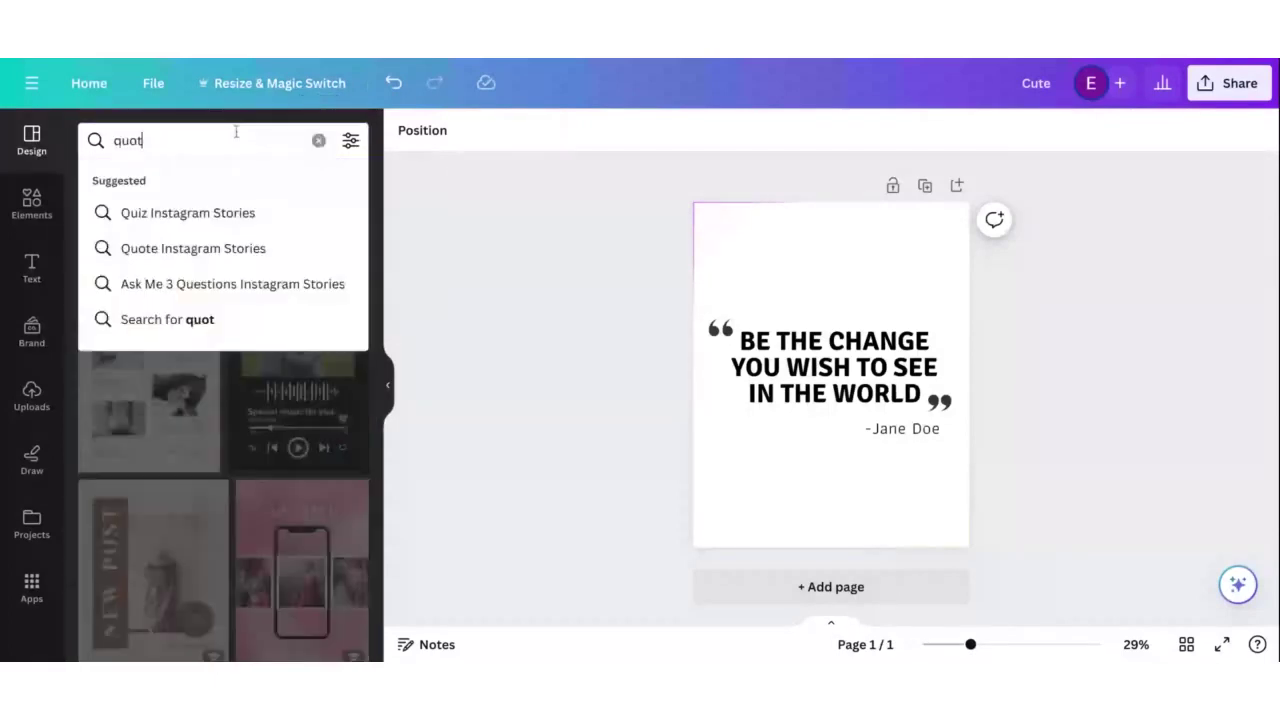
text(es)
key(Return)
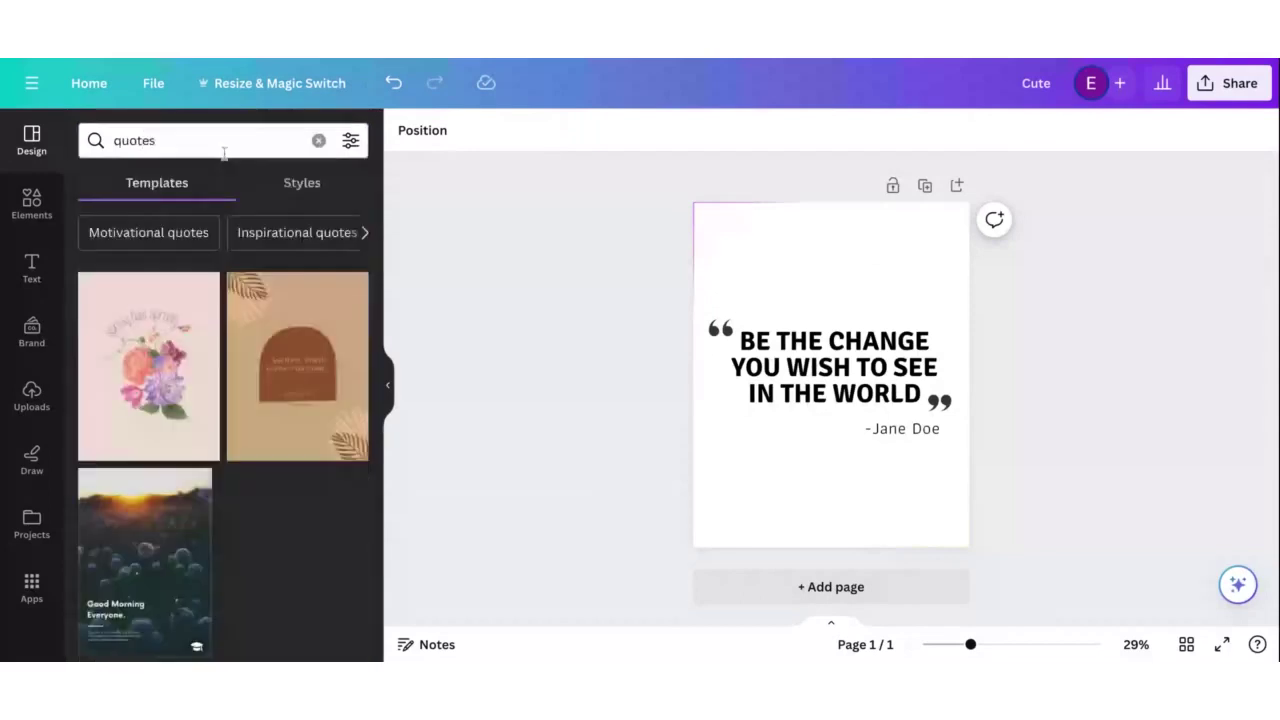
click(351, 142)
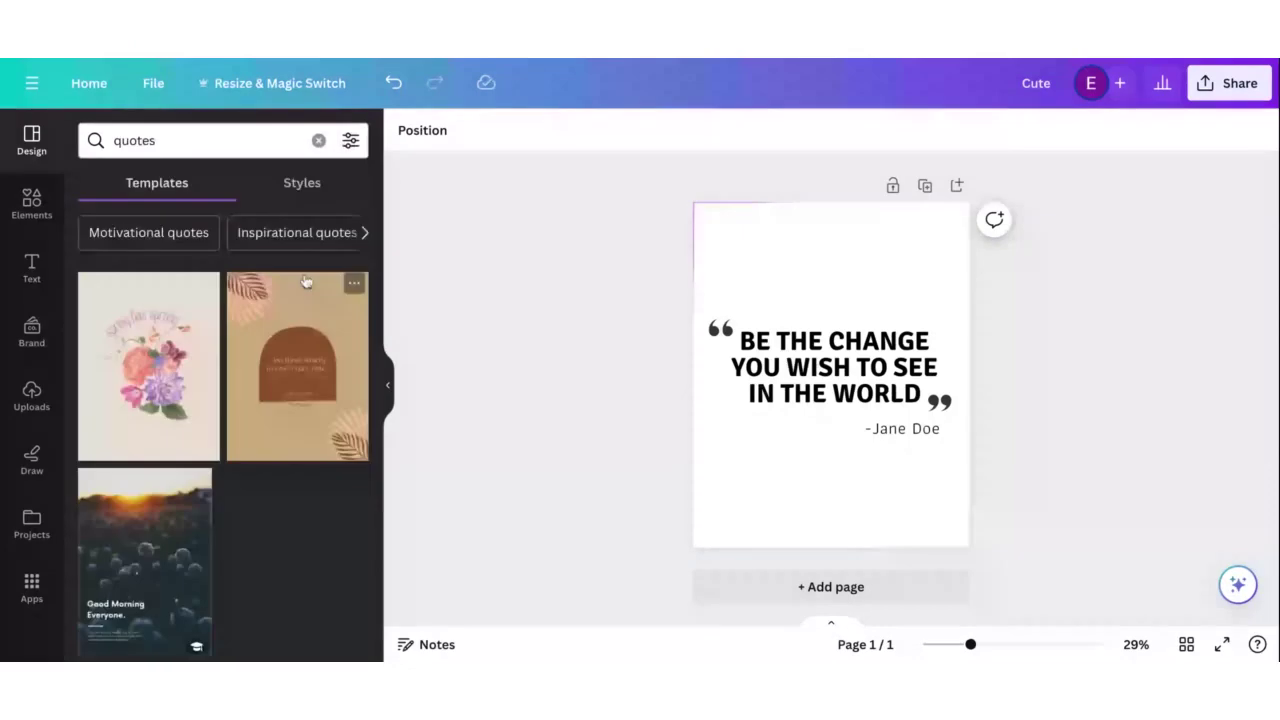
click(80, 495)
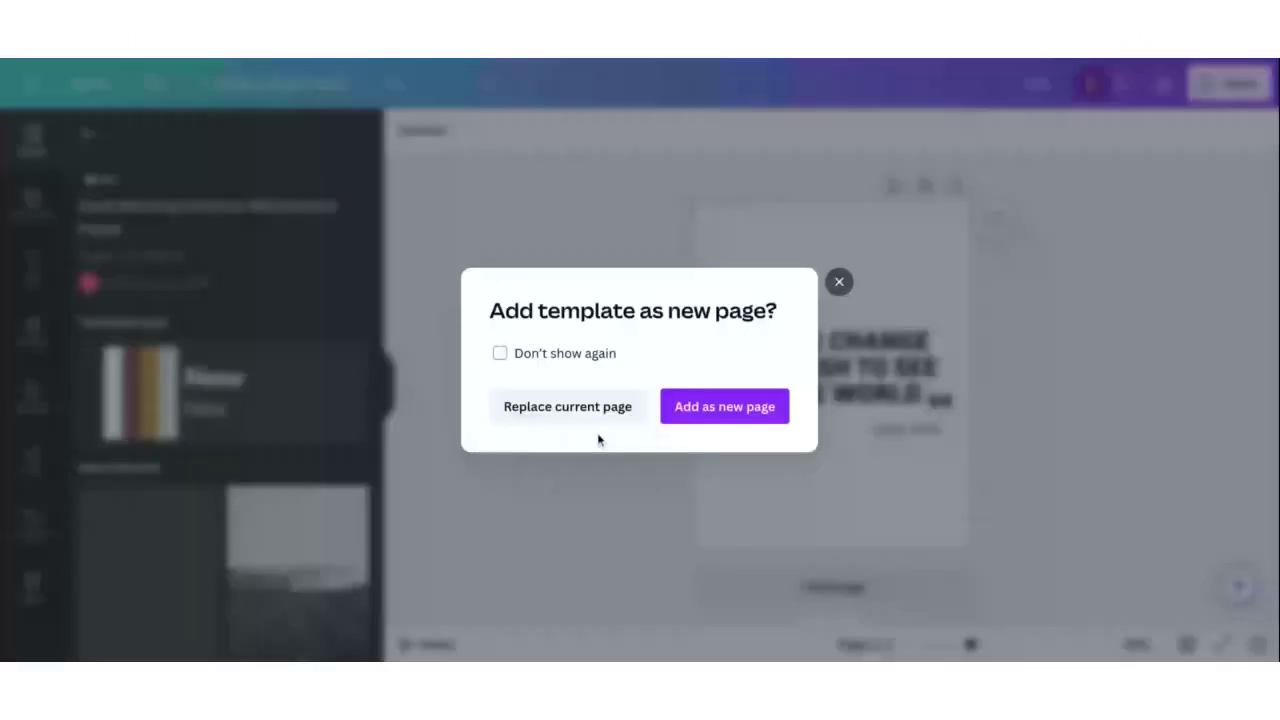
click(839, 281)
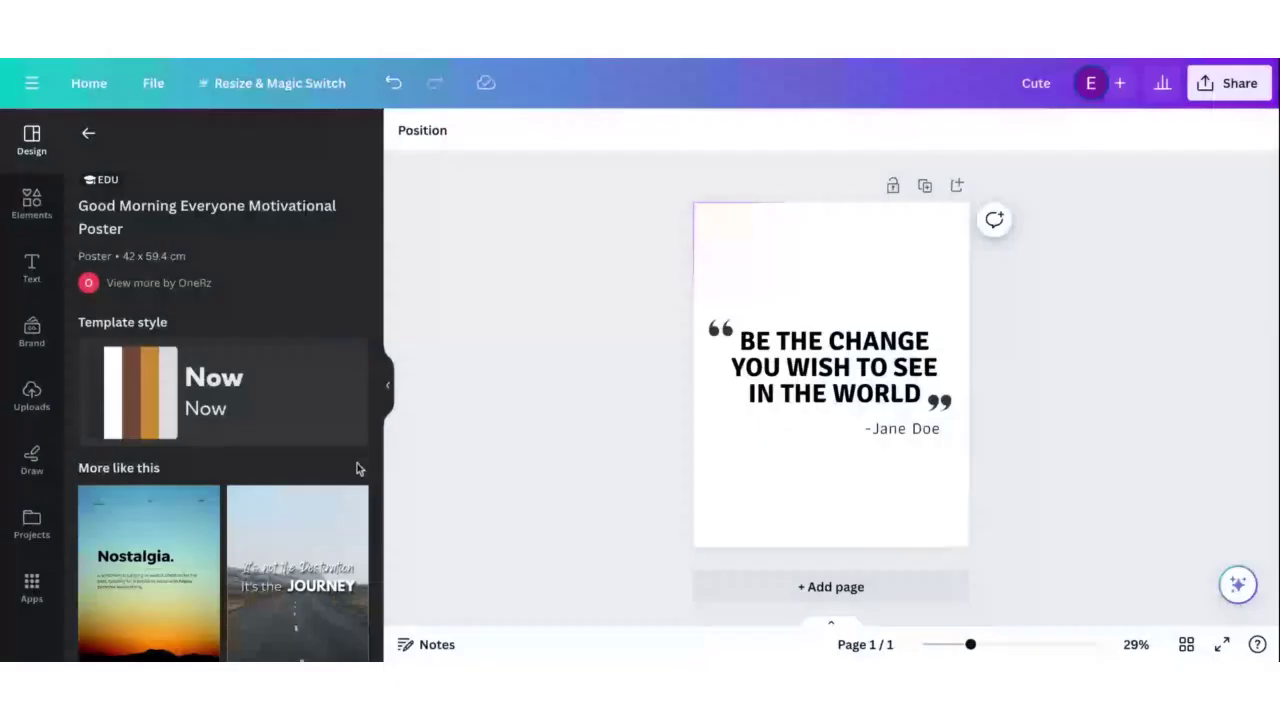
Add the similar road-photo template "It's not the Destination, It's the JOURNEY" as a new page
scroll(358, 469, down, 3)
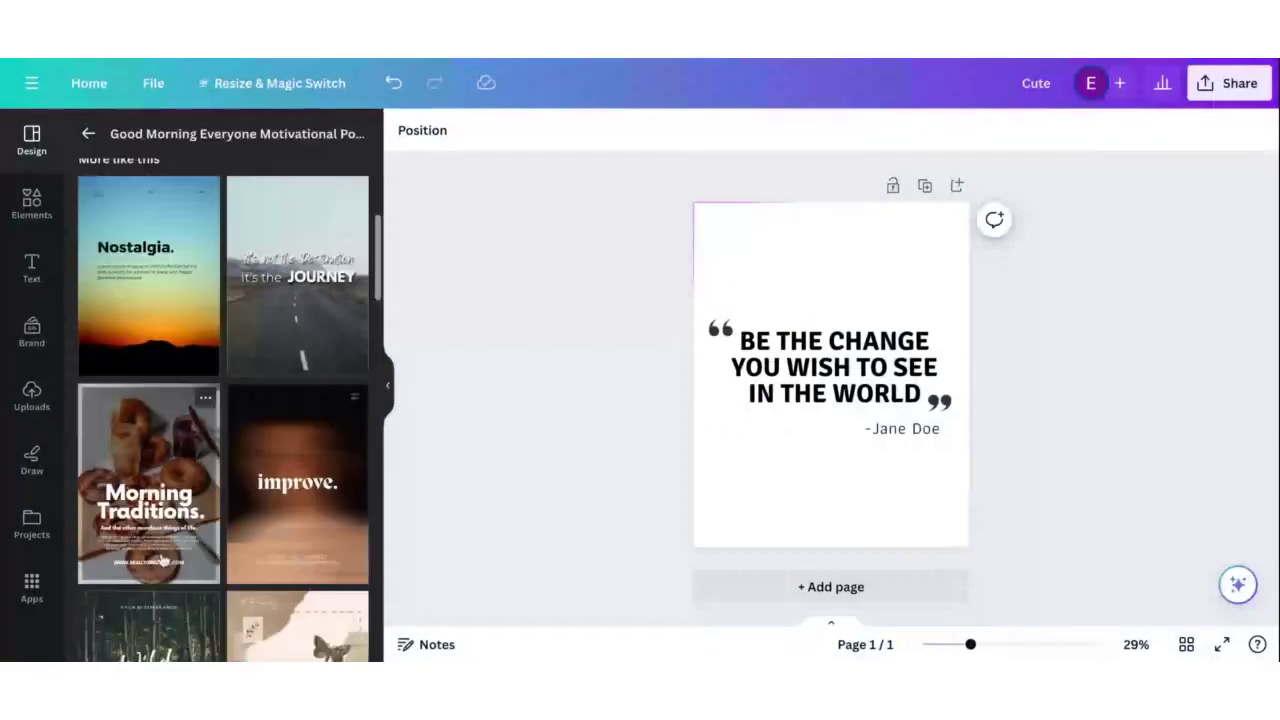
click(162, 561)
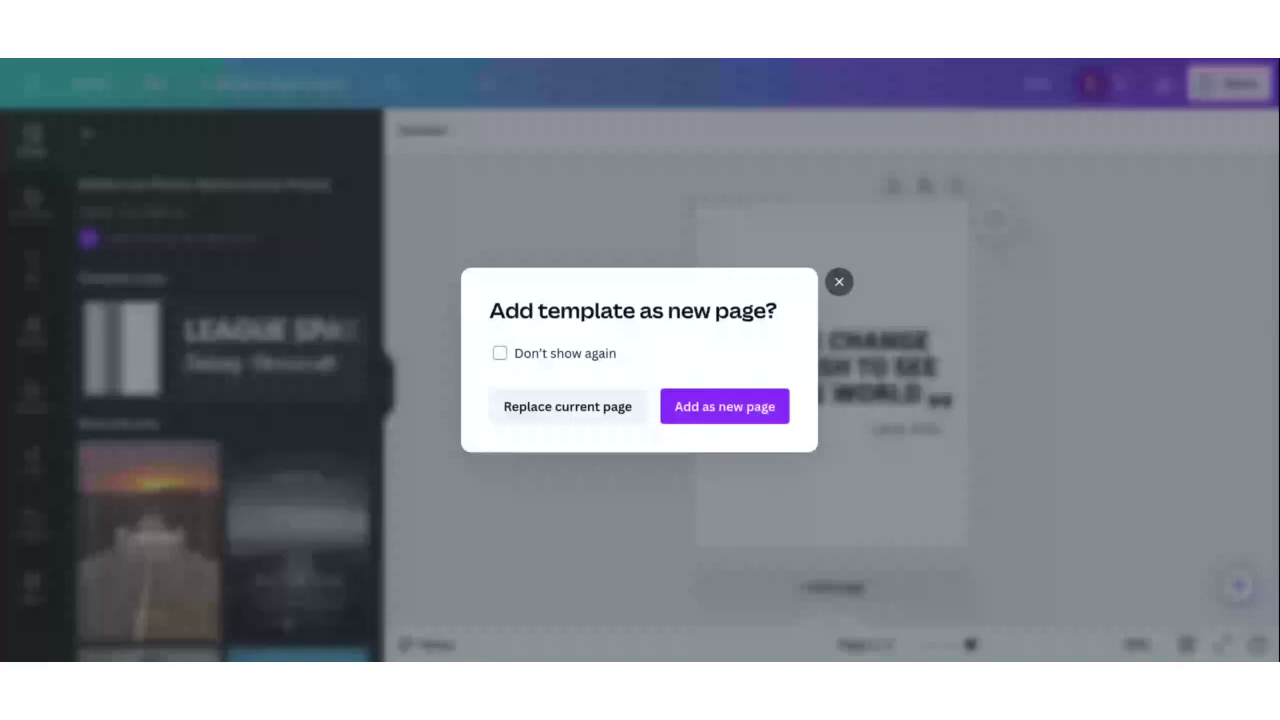
click(675, 420)
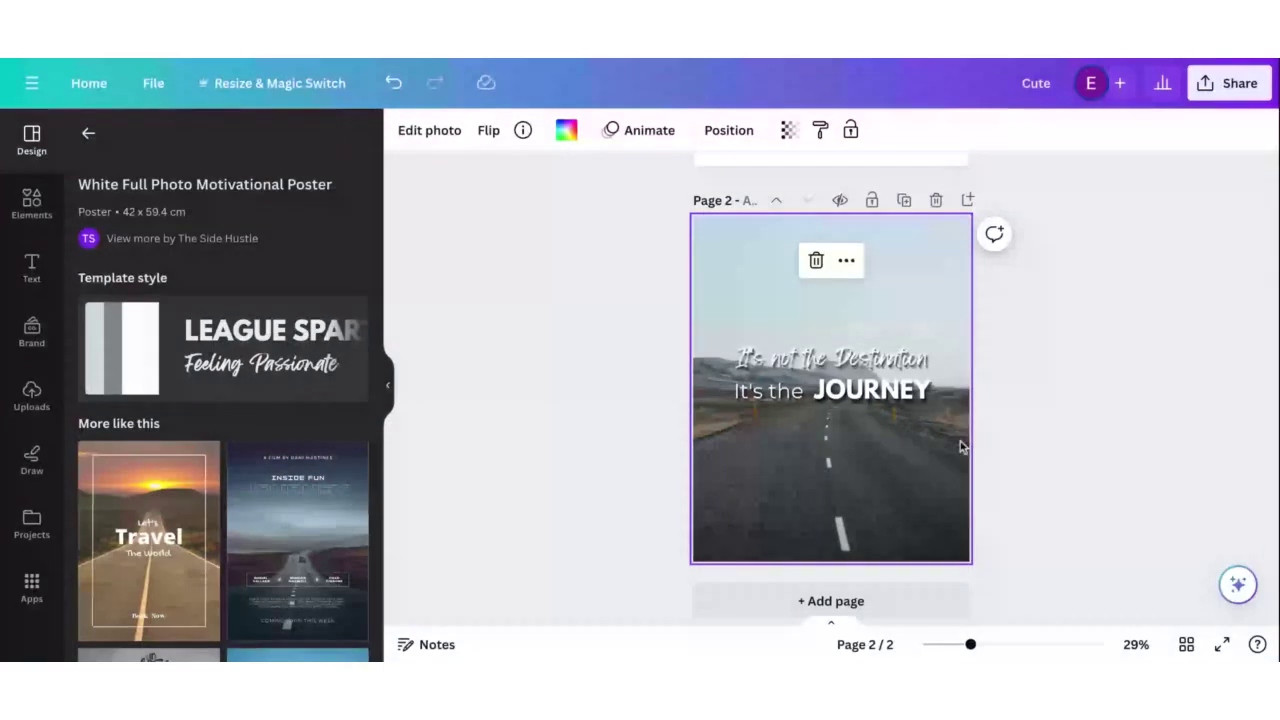
Delete the "It's not the Destination" and "It's the" texts from the road template on page 2
scroll(980, 432, up, 3)
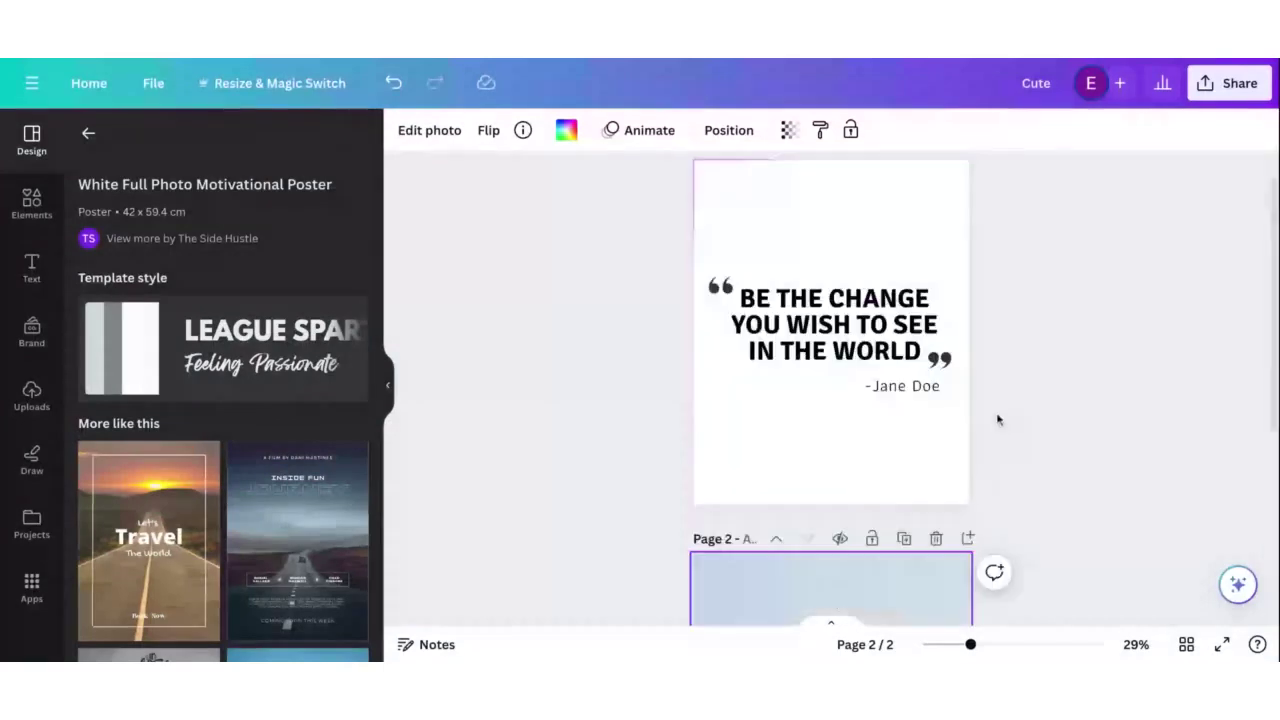
scroll(997, 420, down, 3)
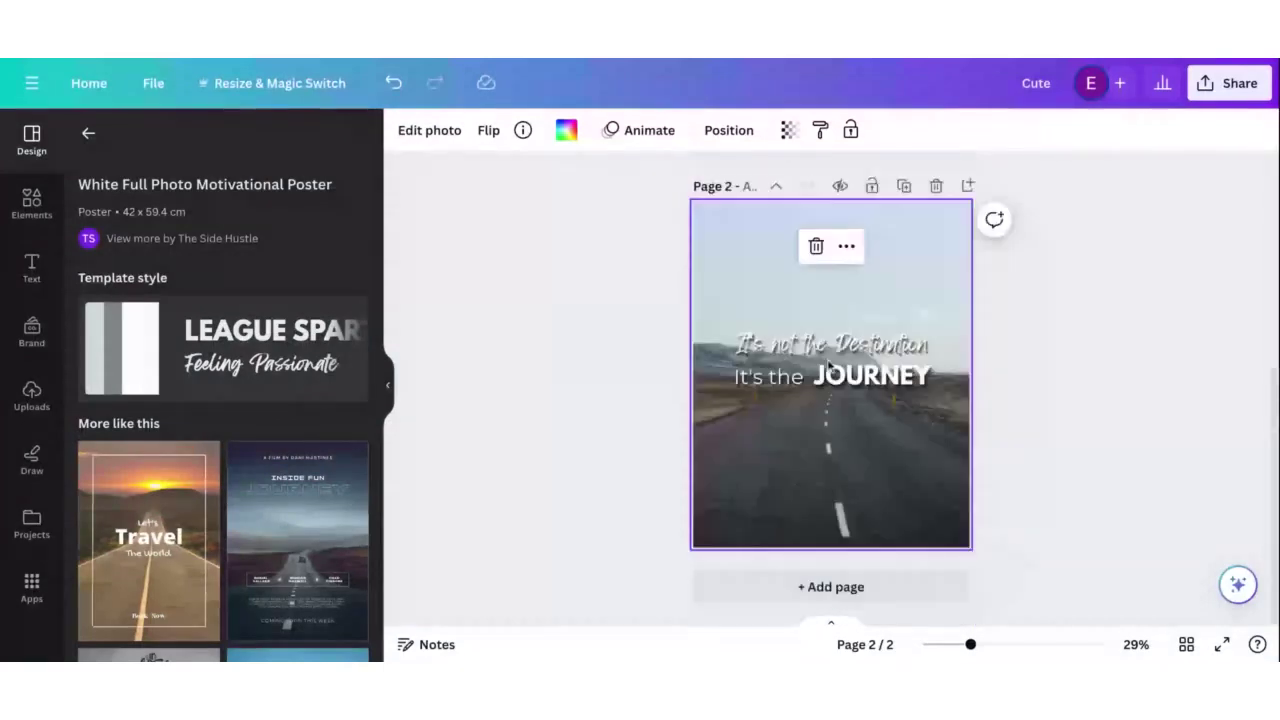
click(832, 352)
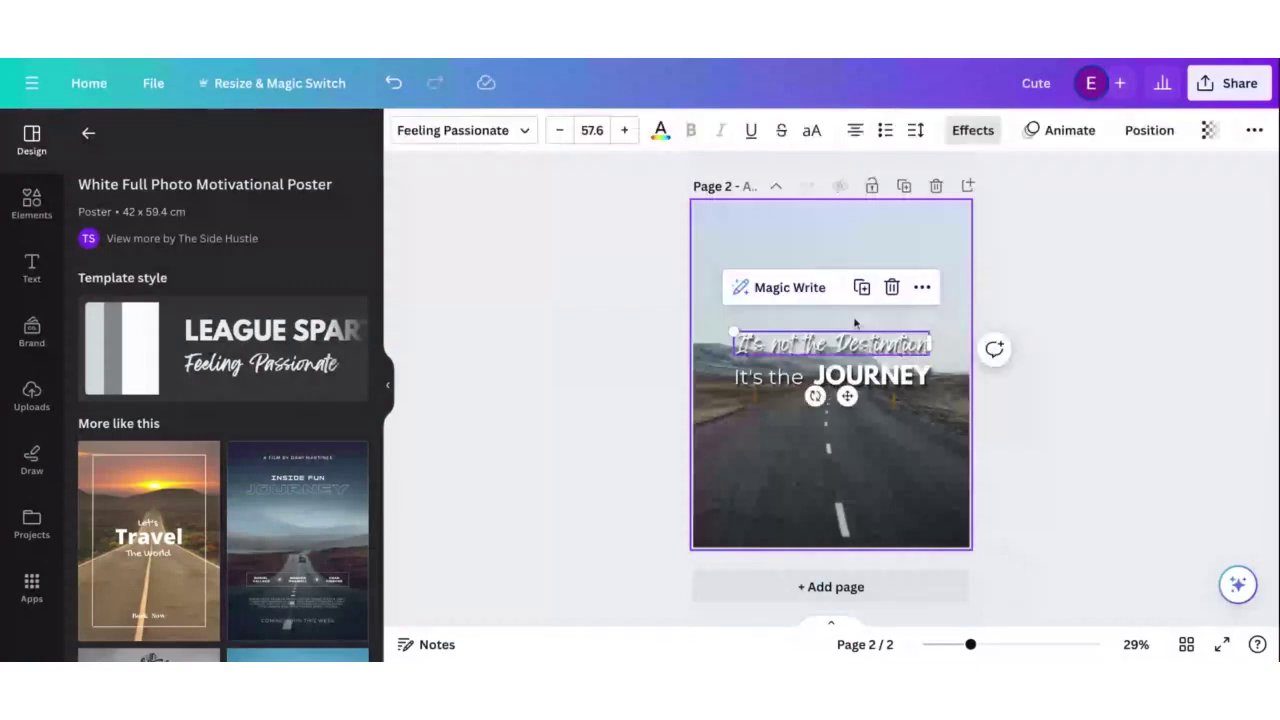
key(Delete)
click(802, 385)
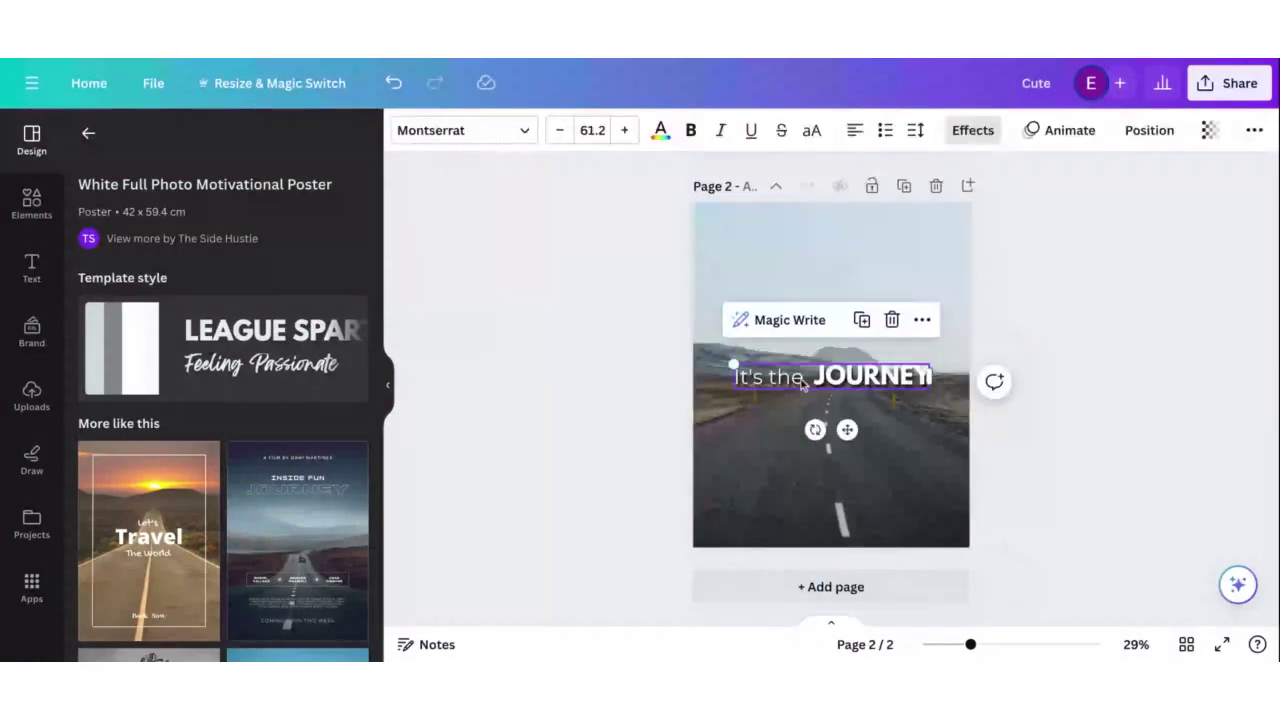
key(Delete)
Copy the road photo from page 2 and paste it as the background of the quote poster on page 1
click(852, 343)
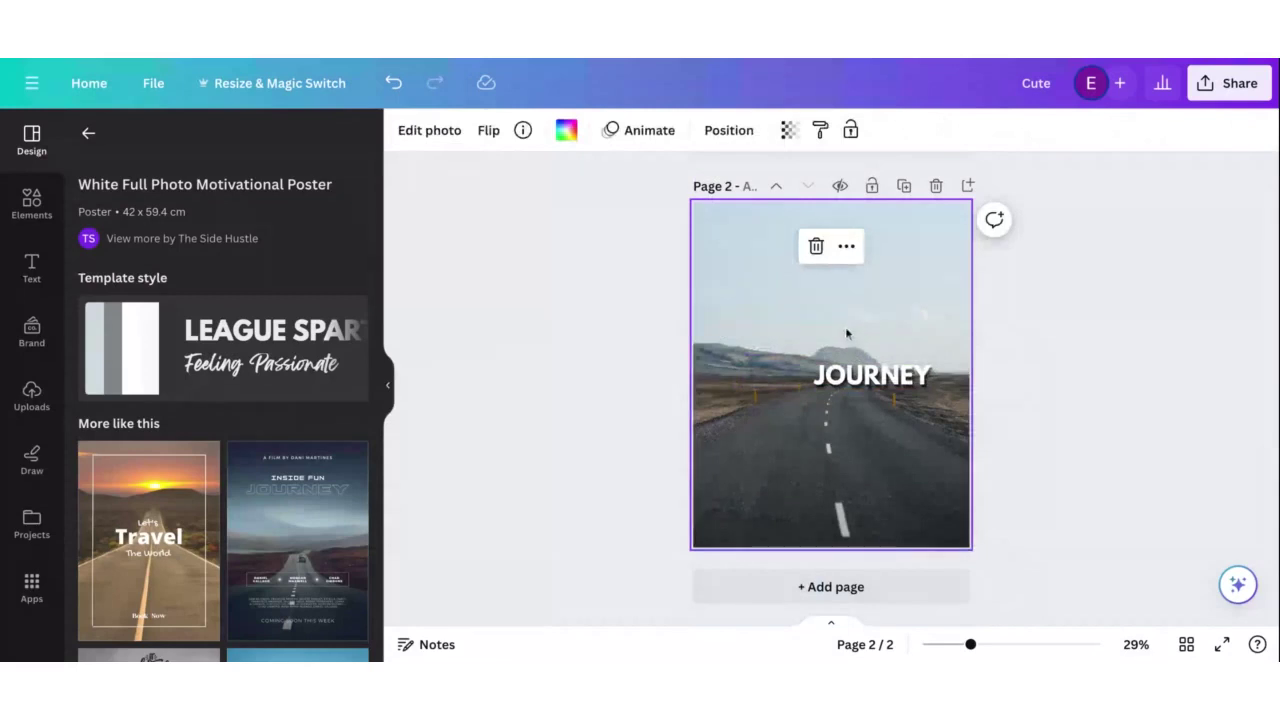
scroll(846, 333, up, 5)
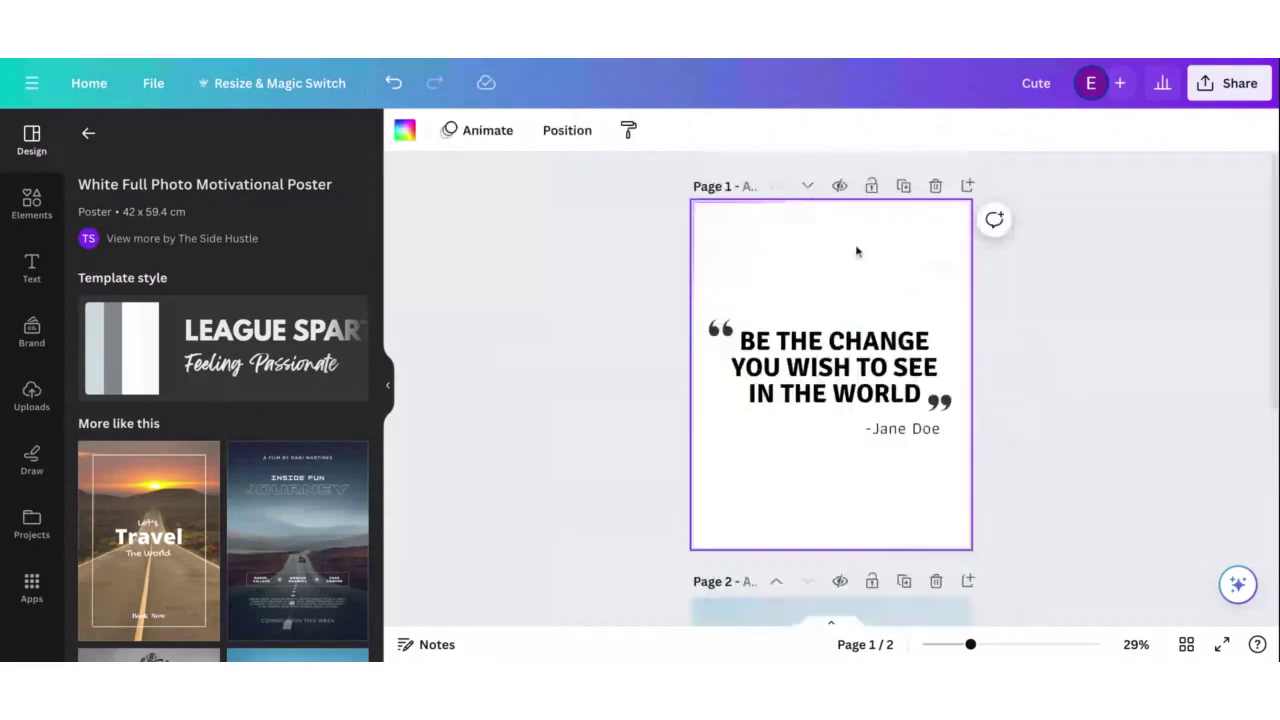
key(ctrl+v)
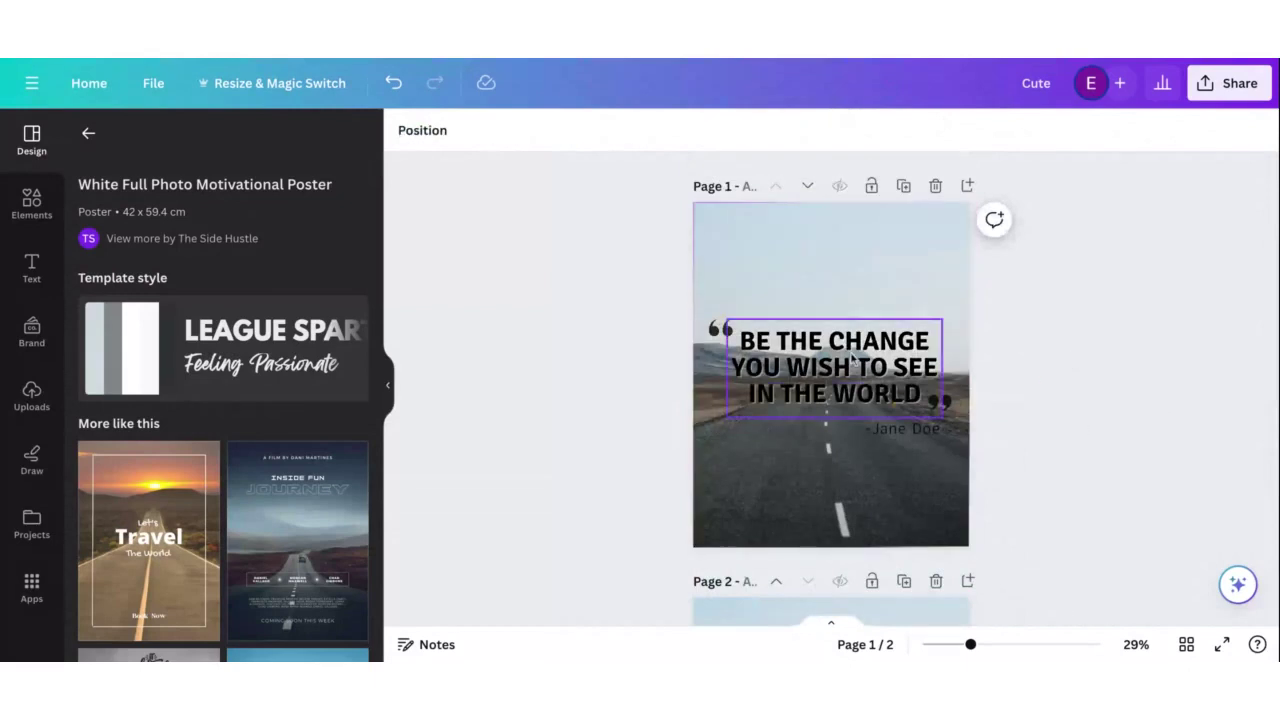
Move the quote text up into the photo's sky area and place the opening quotation mark at its upper-left corner
drag(851, 355, 850, 362)
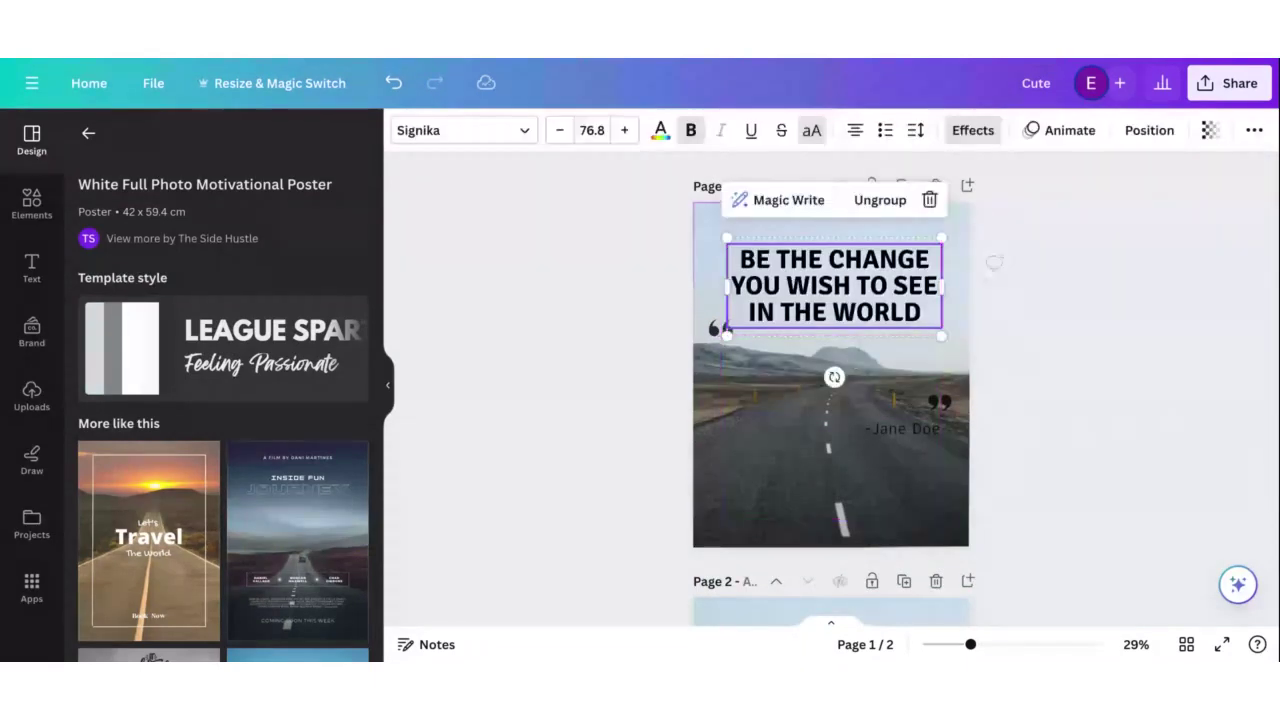
click(806, 372)
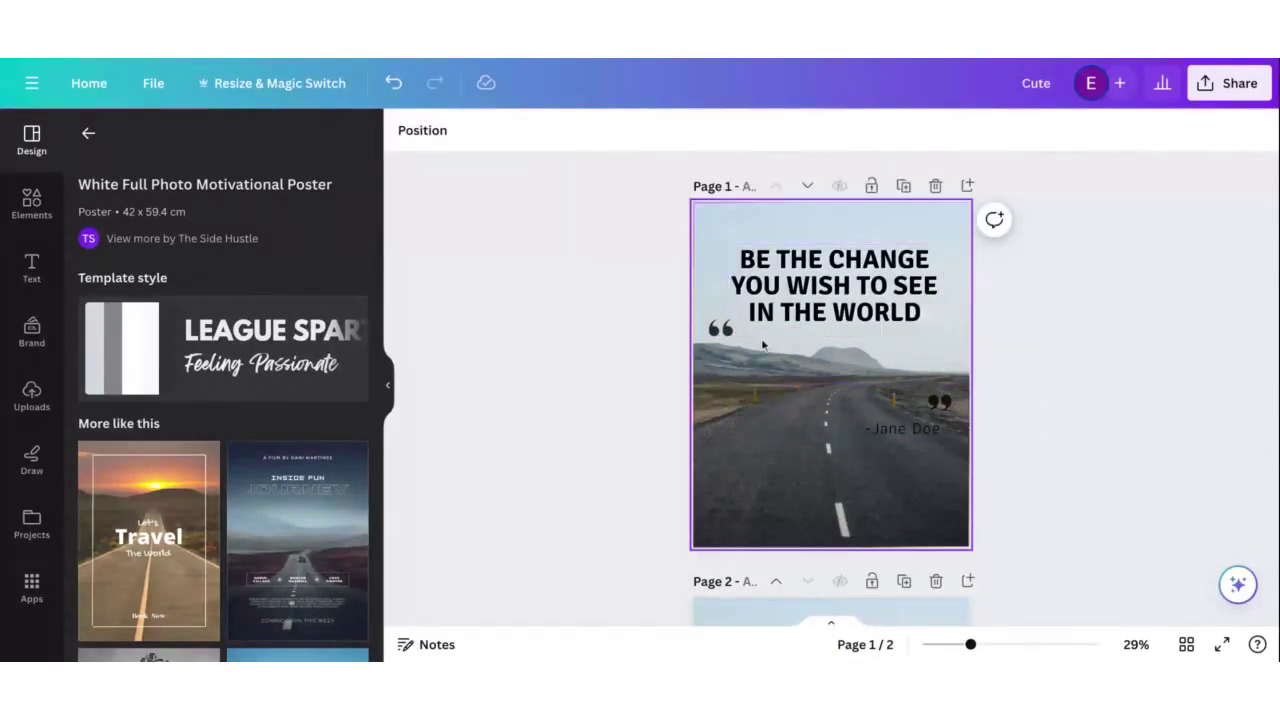
click(721, 329)
drag(724, 331, 724, 248)
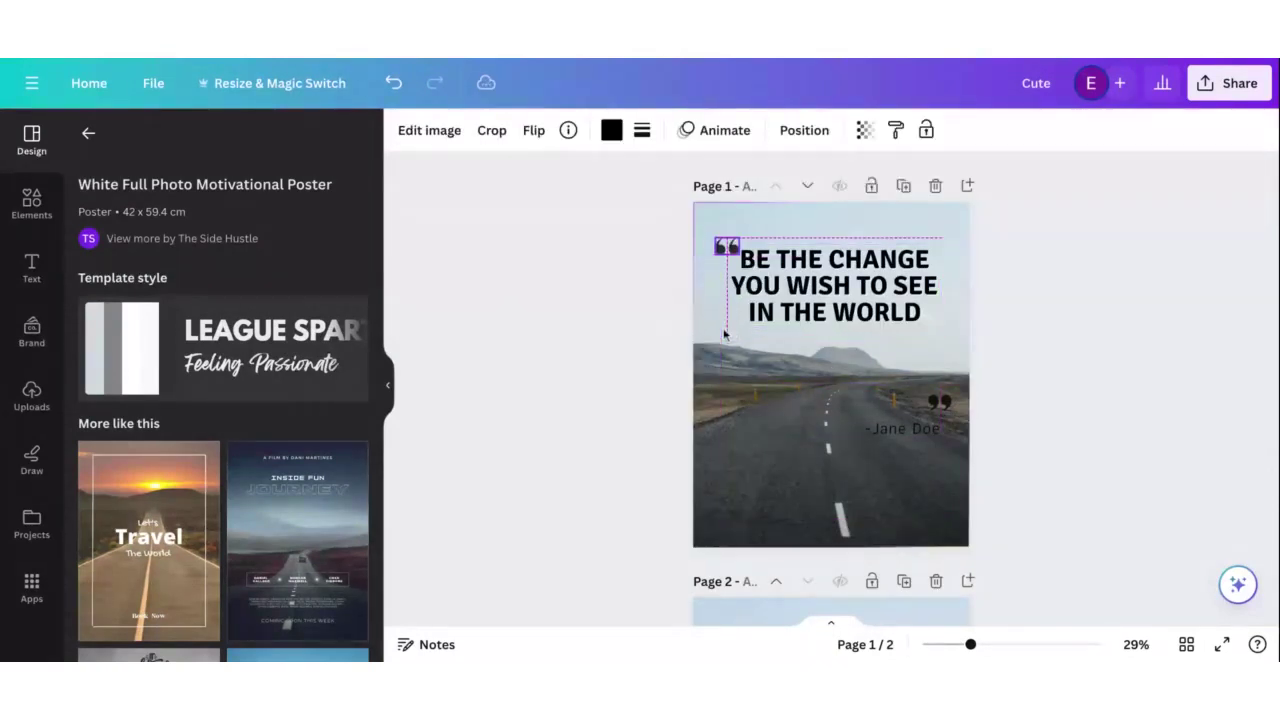
Move the attribution line directly under the quote and place the closing quotation mark beside the quote's last line
drag(930, 430, 942, 318)
click(1031, 400)
click(940, 400)
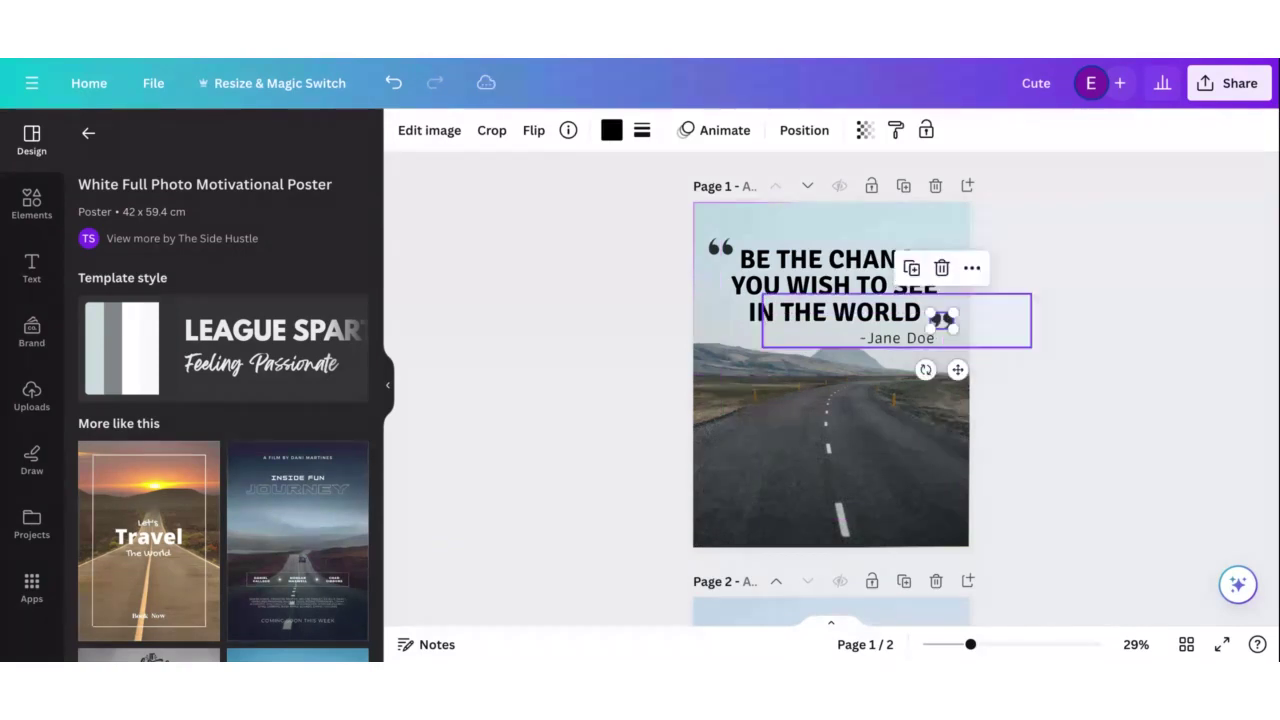
click(1126, 309)
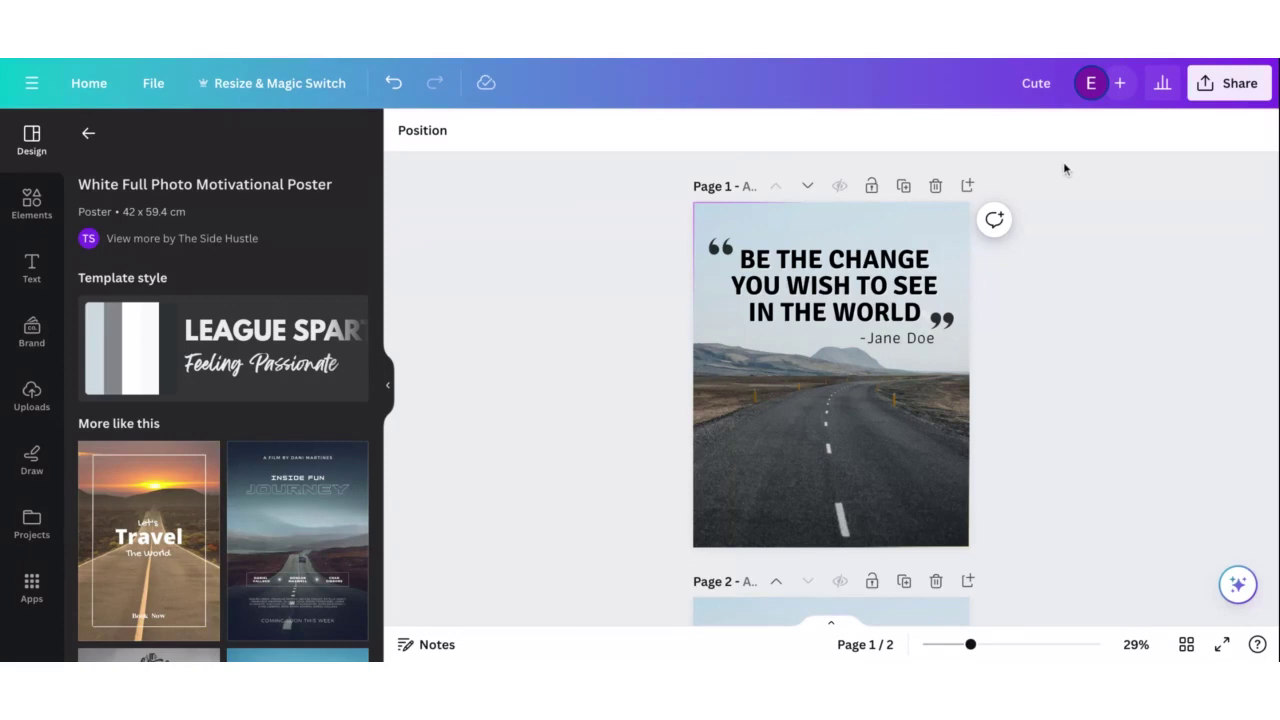
click(697, 212)
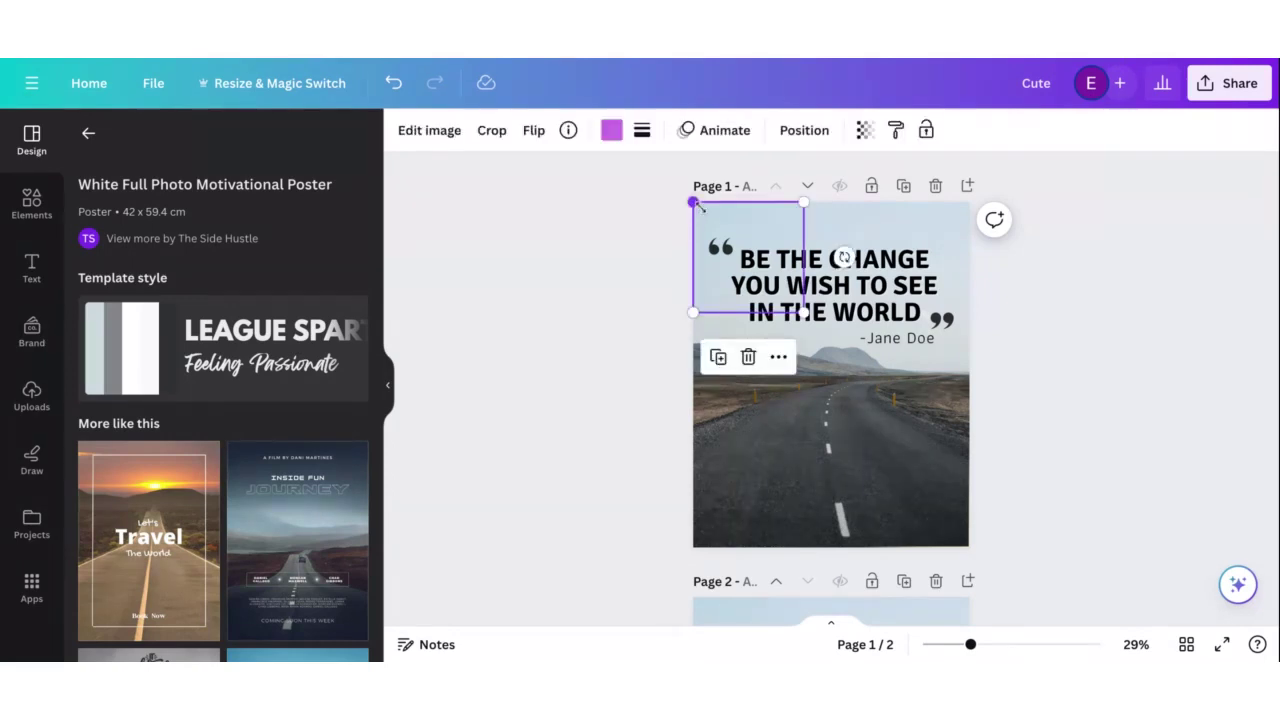
click(1158, 295)
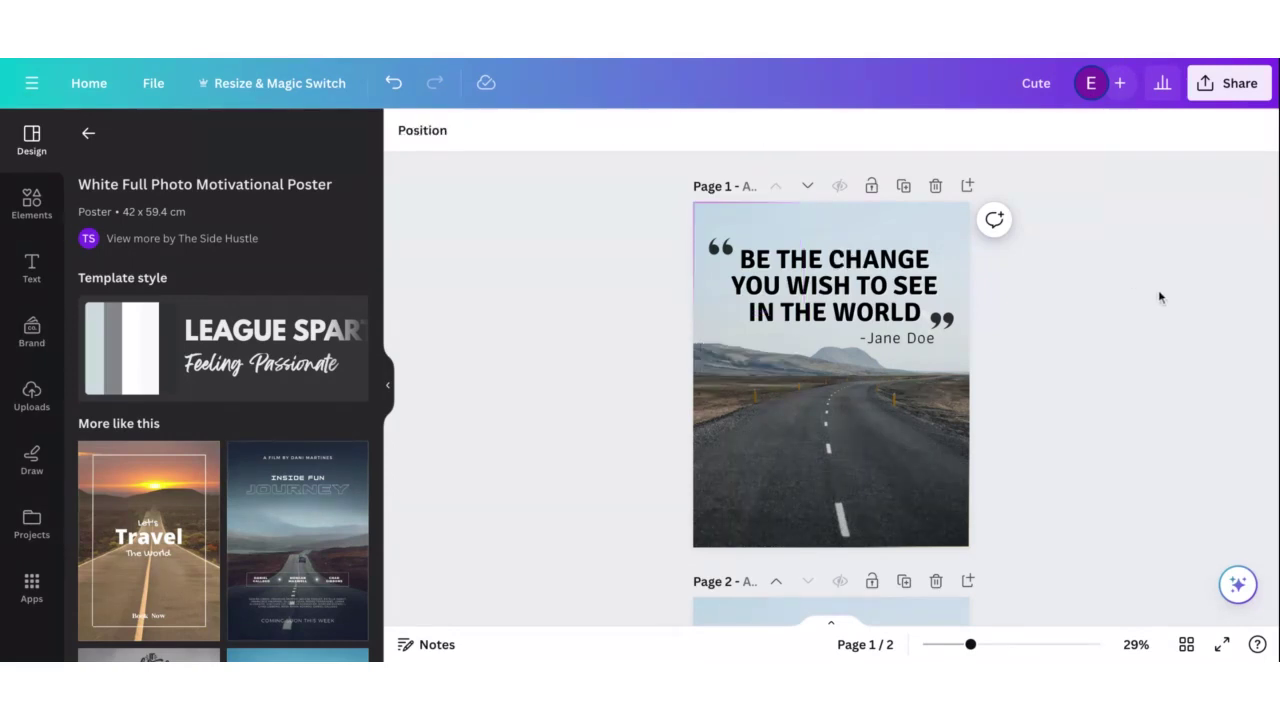
click(870, 305)
click(1077, 334)
Try the Emitha and Citadel Script fonts on the quote text
click(827, 251)
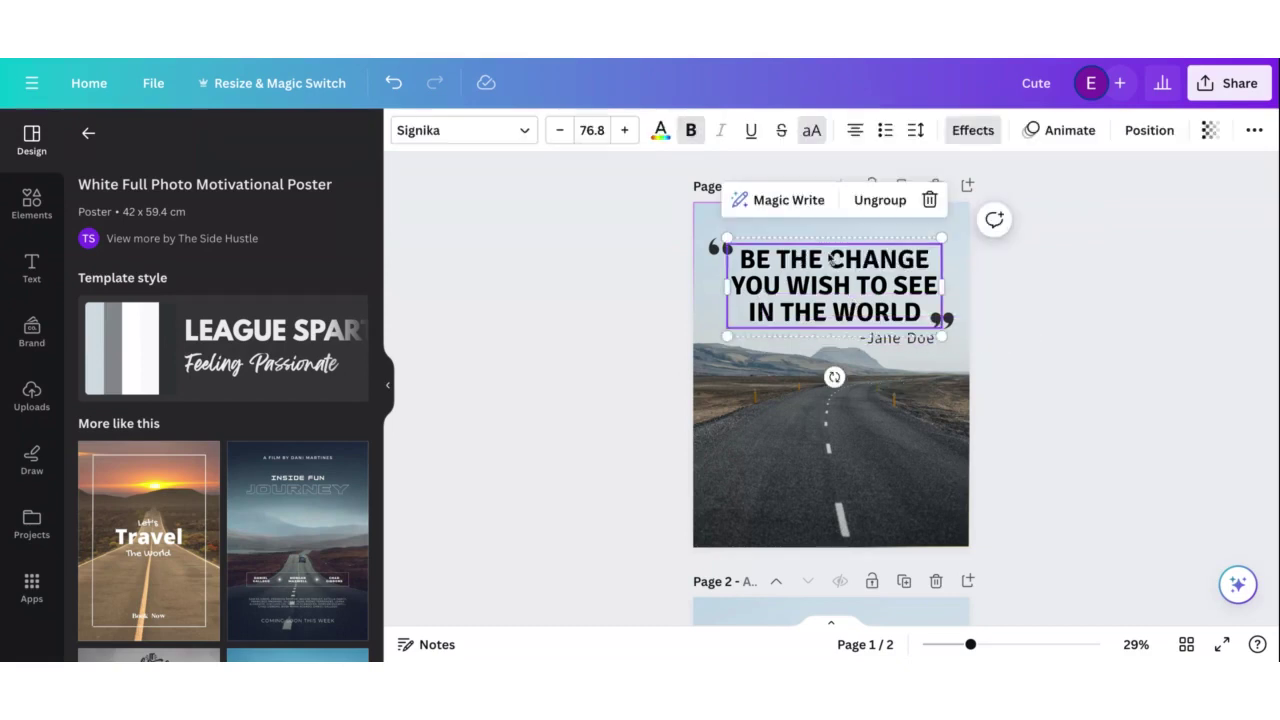
click(524, 138)
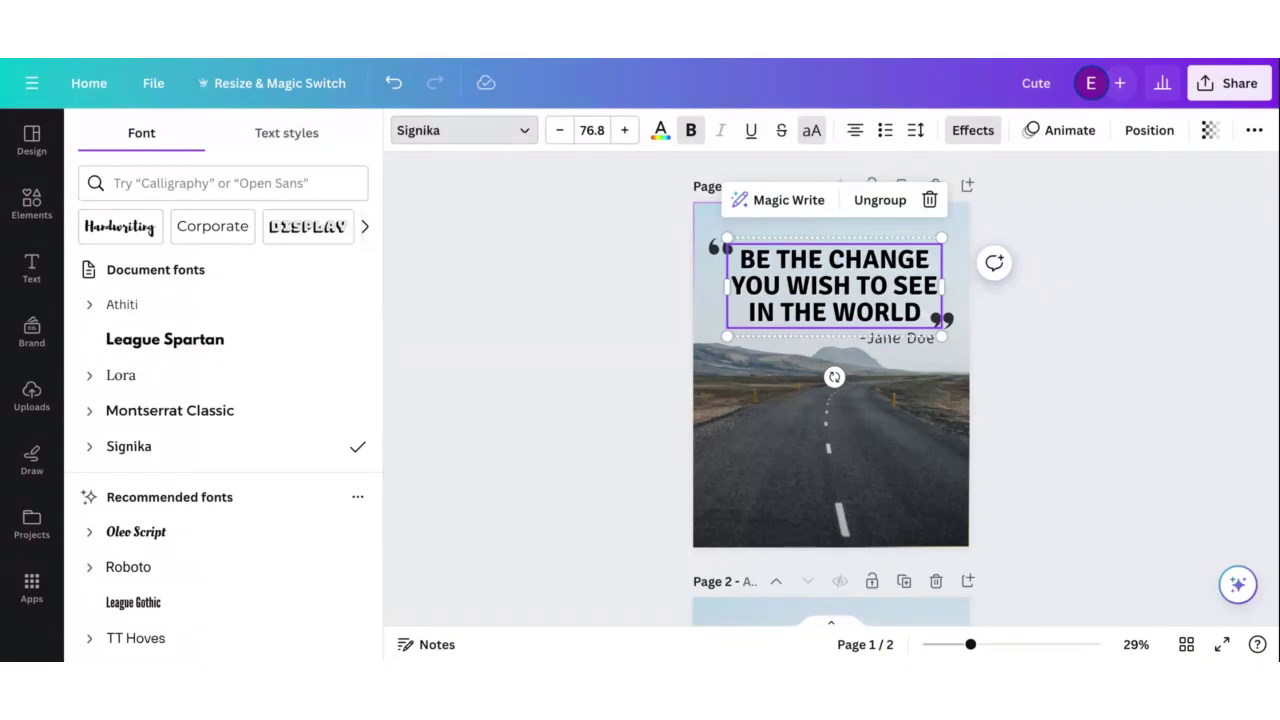
scroll(237, 474, down, 10)
scroll(237, 474, down, 1)
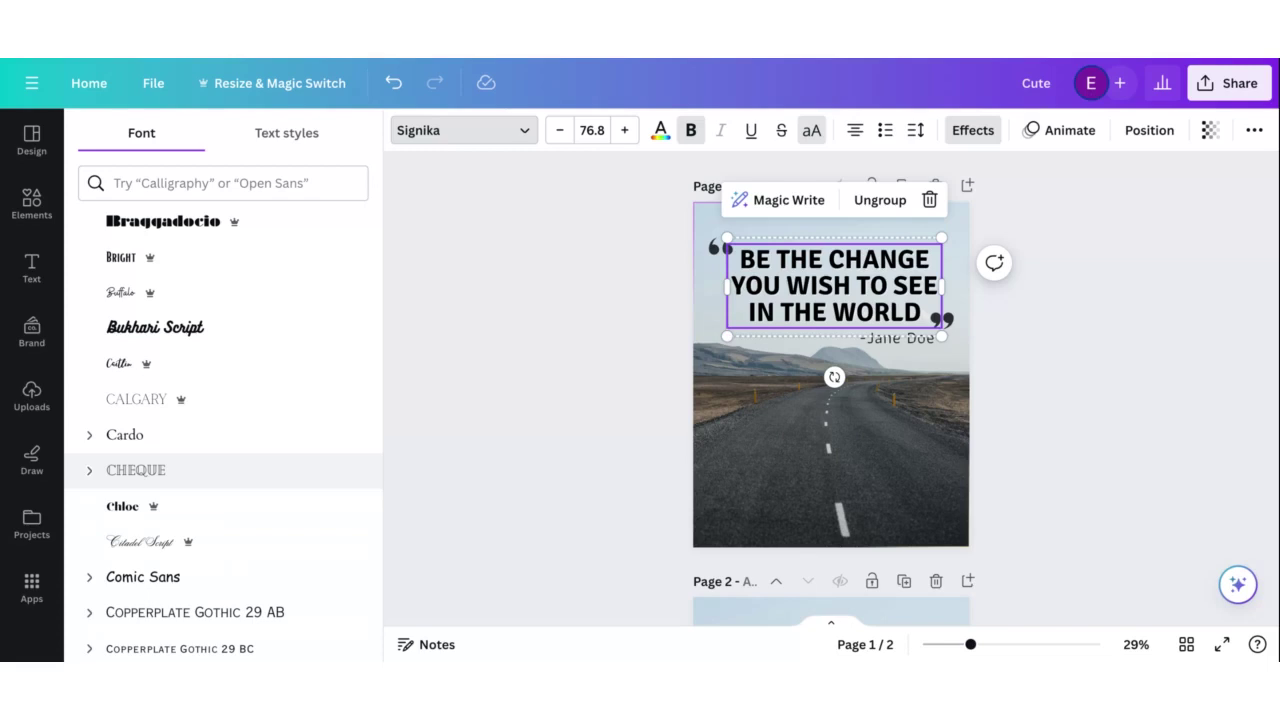
scroll(220, 455, down, 1)
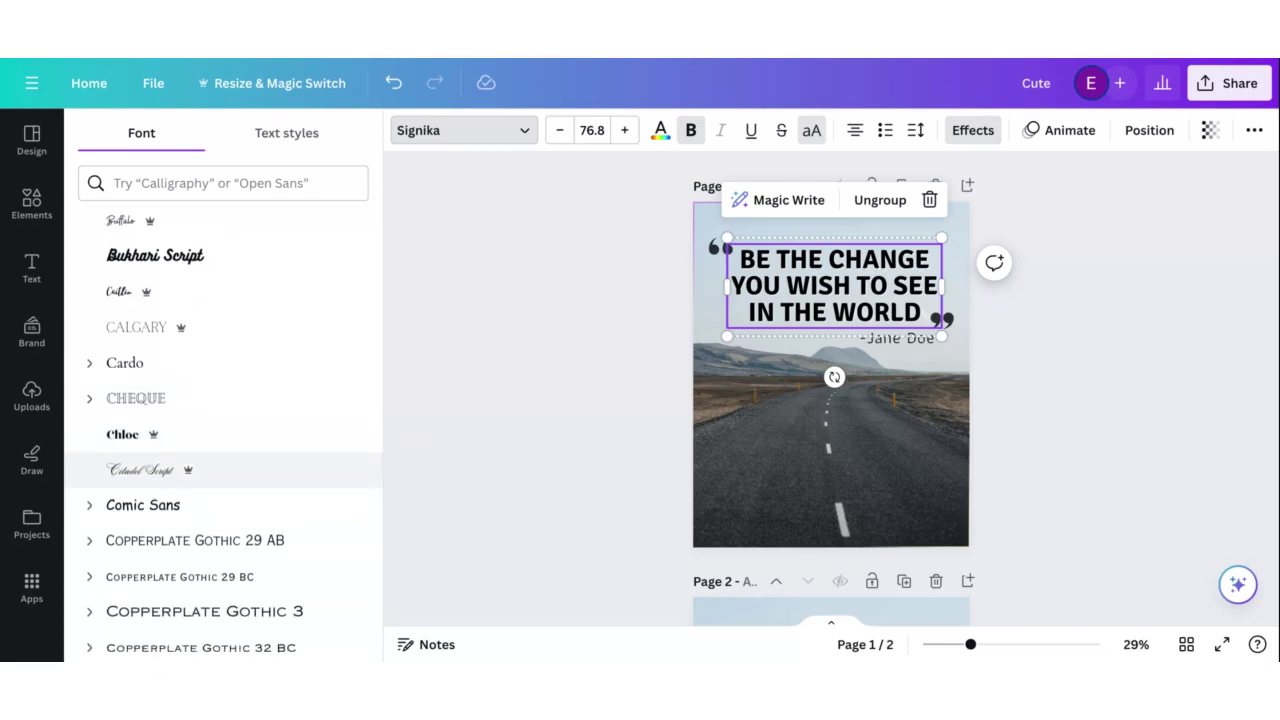
scroll(220, 465, down, 2)
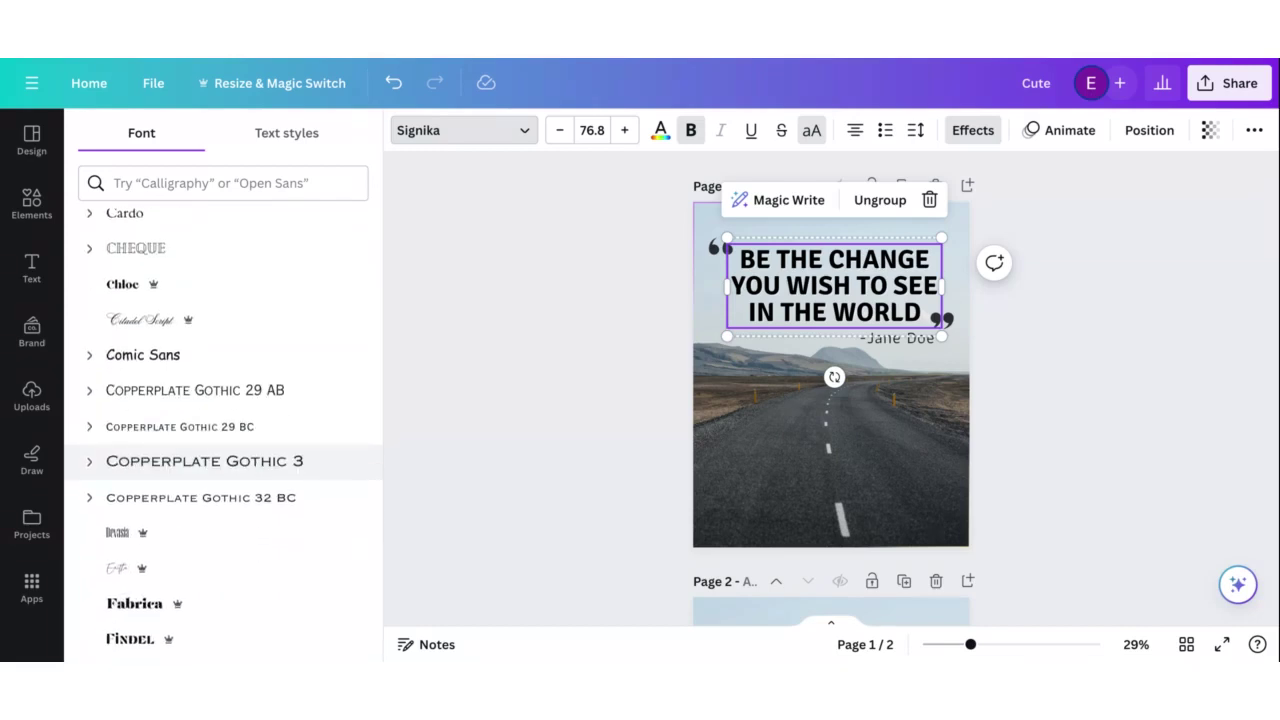
click(194, 567)
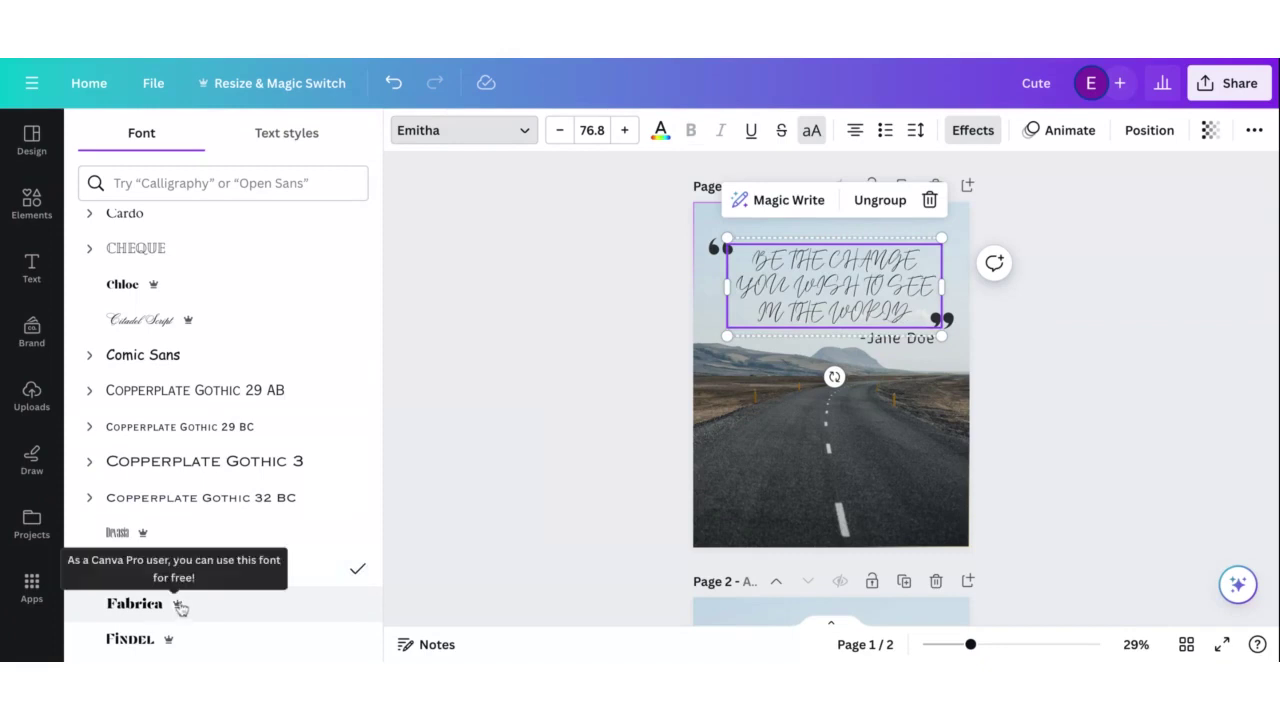
click(241, 318)
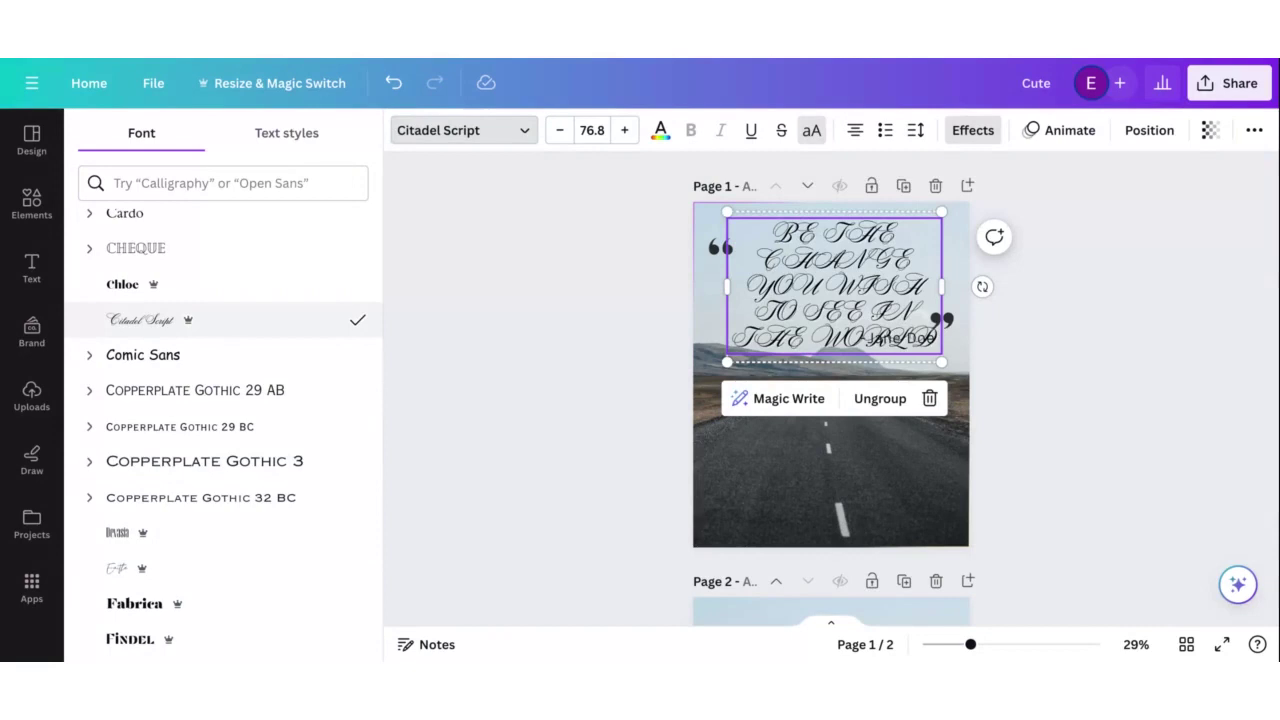
Set the quote text's font to Gagalin
scroll(227, 470, down, 2)
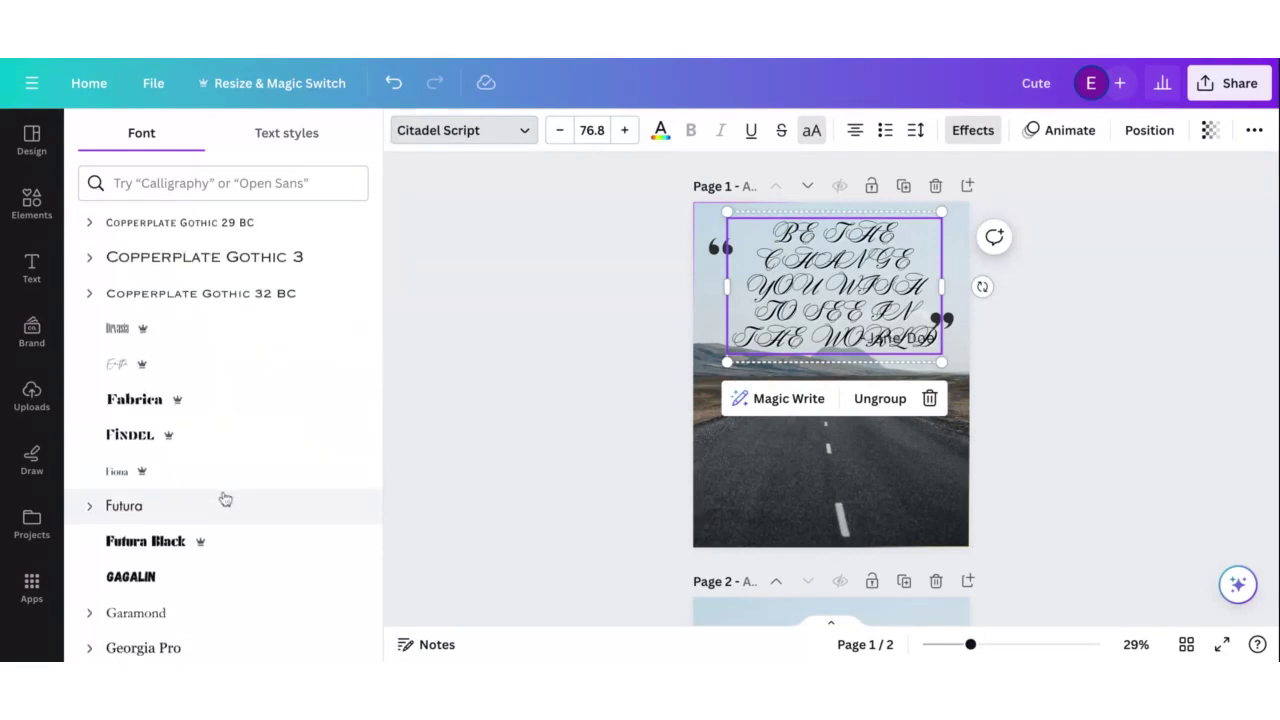
scroll(225, 498, down, 1)
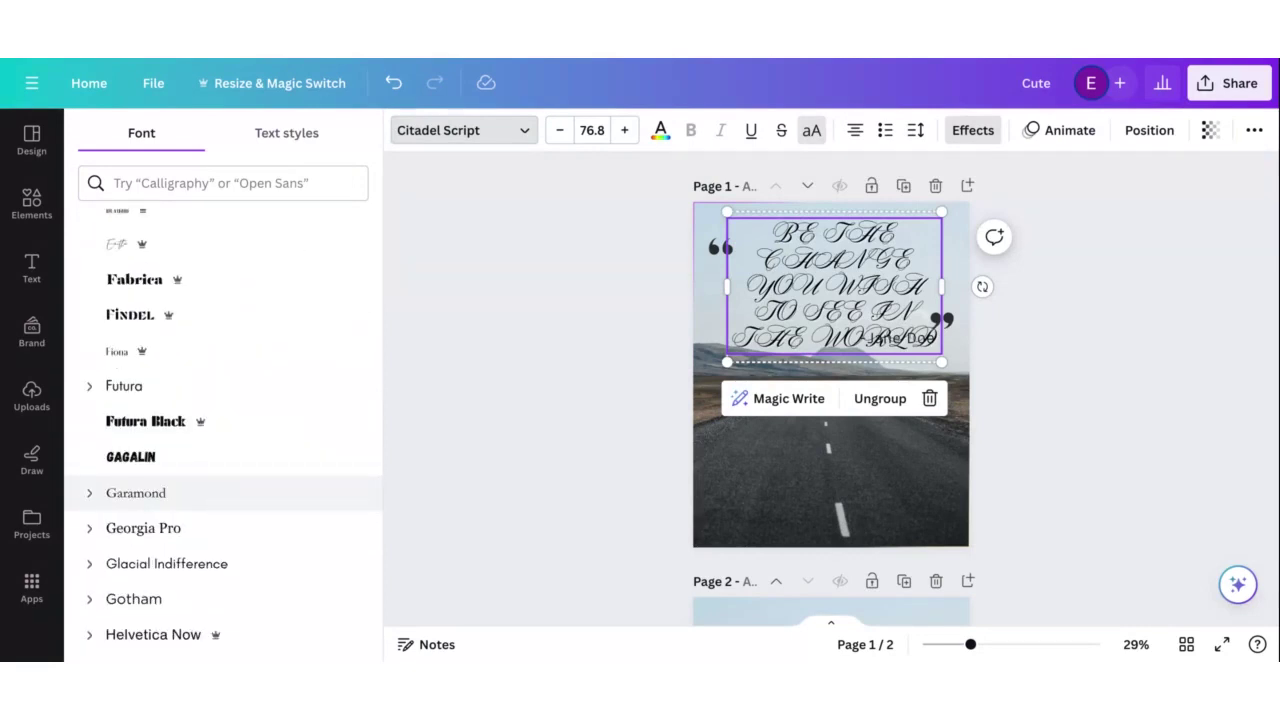
click(224, 470)
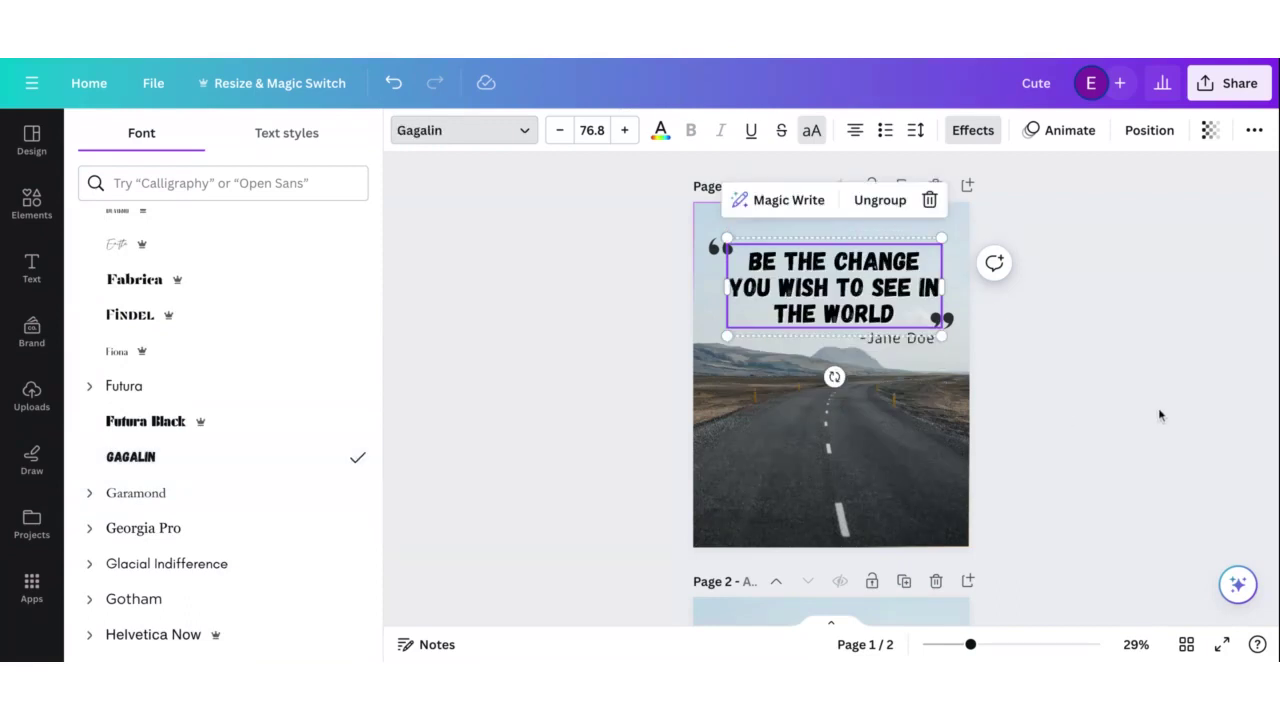
click(1188, 254)
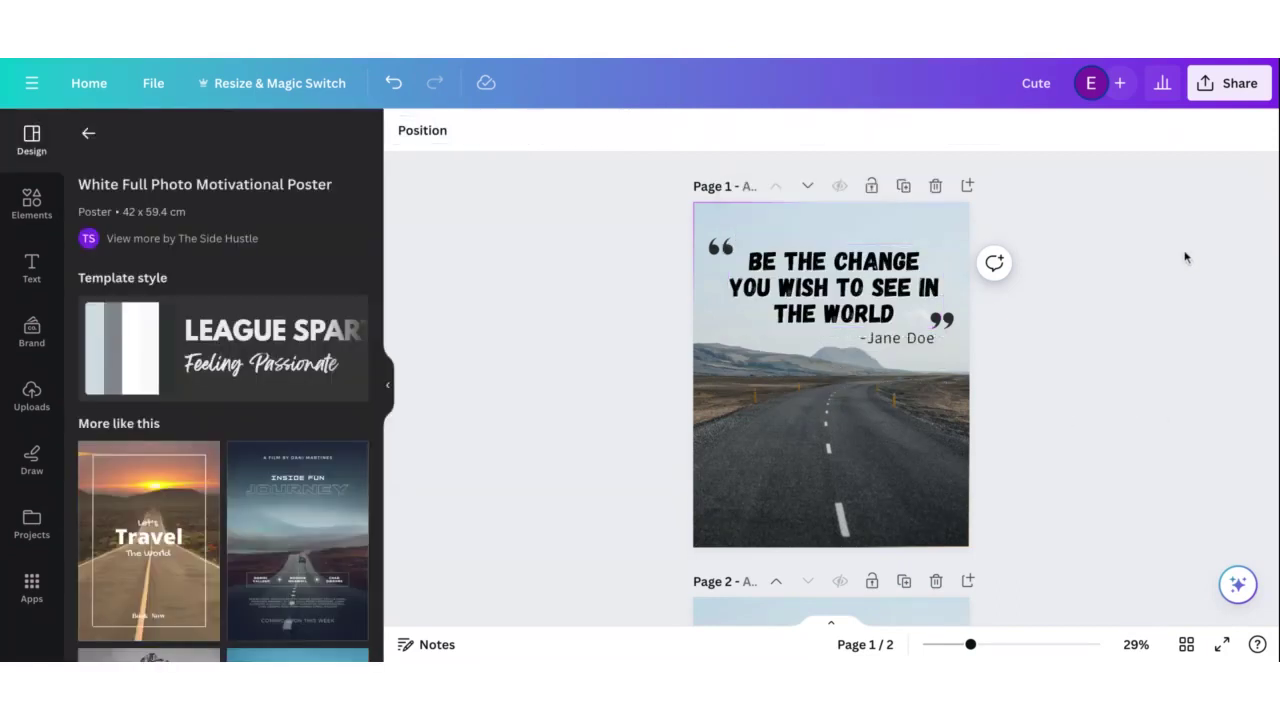
Recolour the quote text with the medium-dark grey from the road photo's colours
click(806, 316)
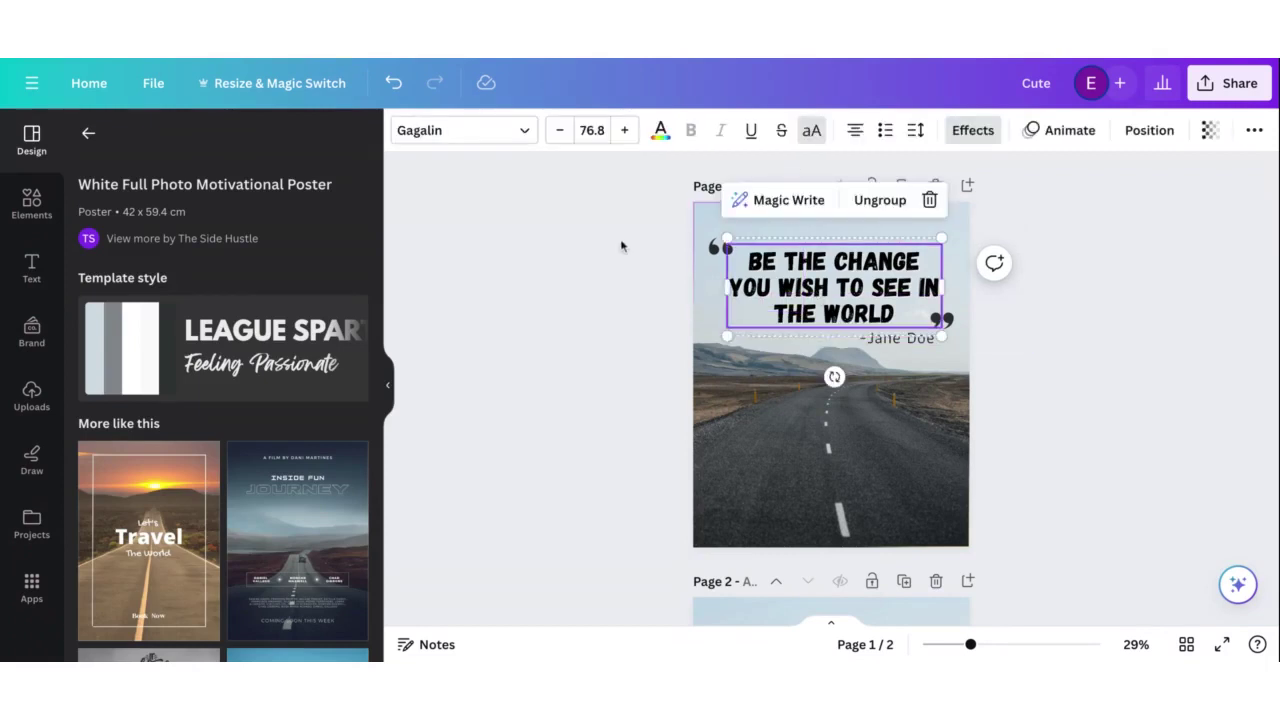
click(662, 138)
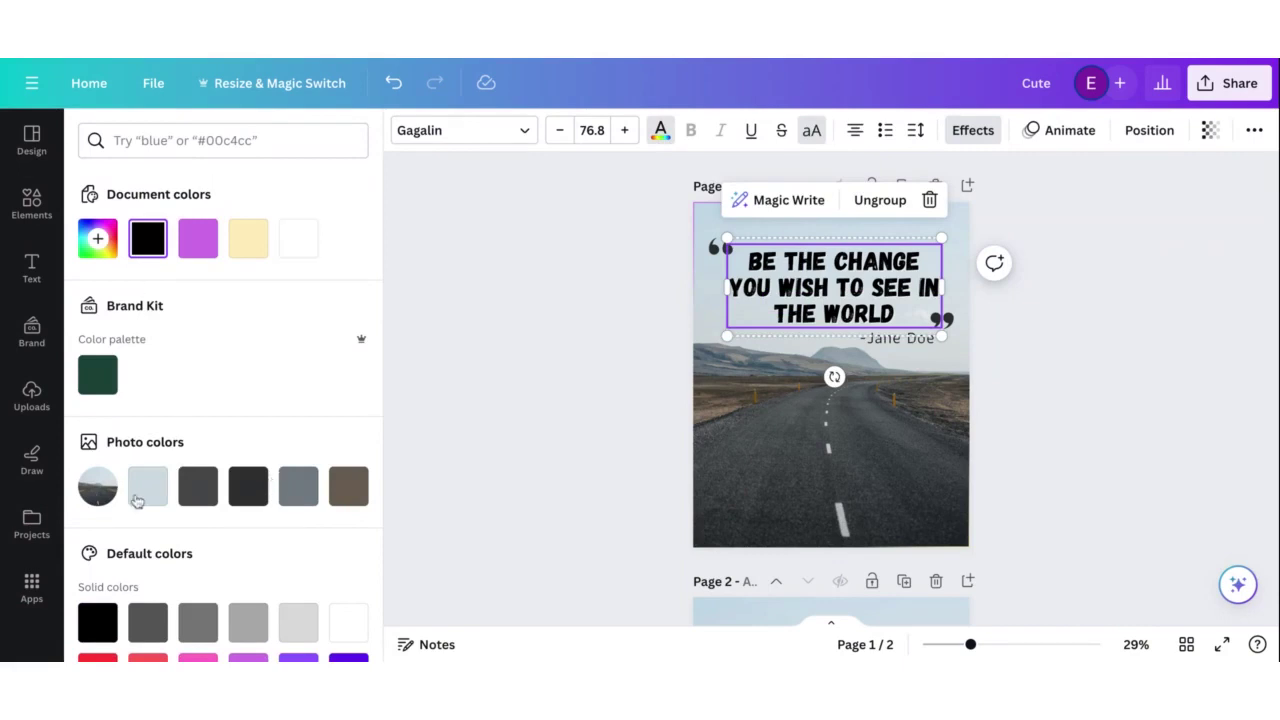
click(302, 498)
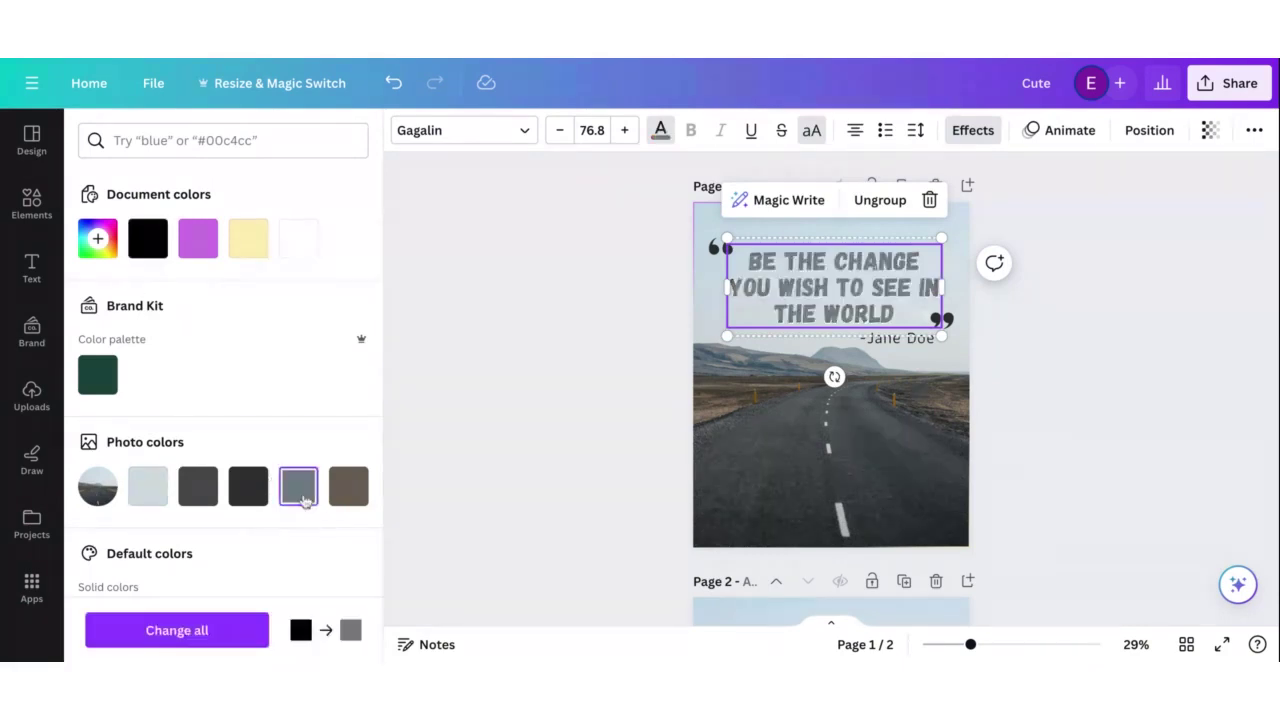
click(198, 500)
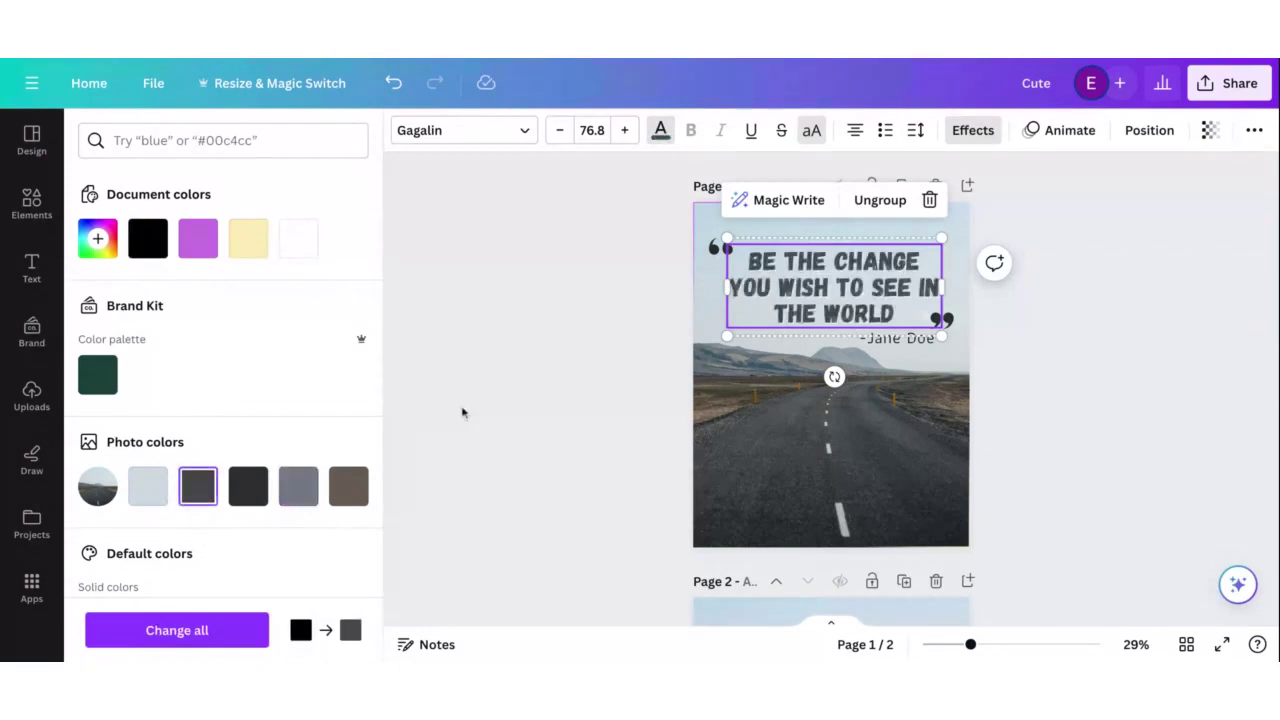
click(449, 409)
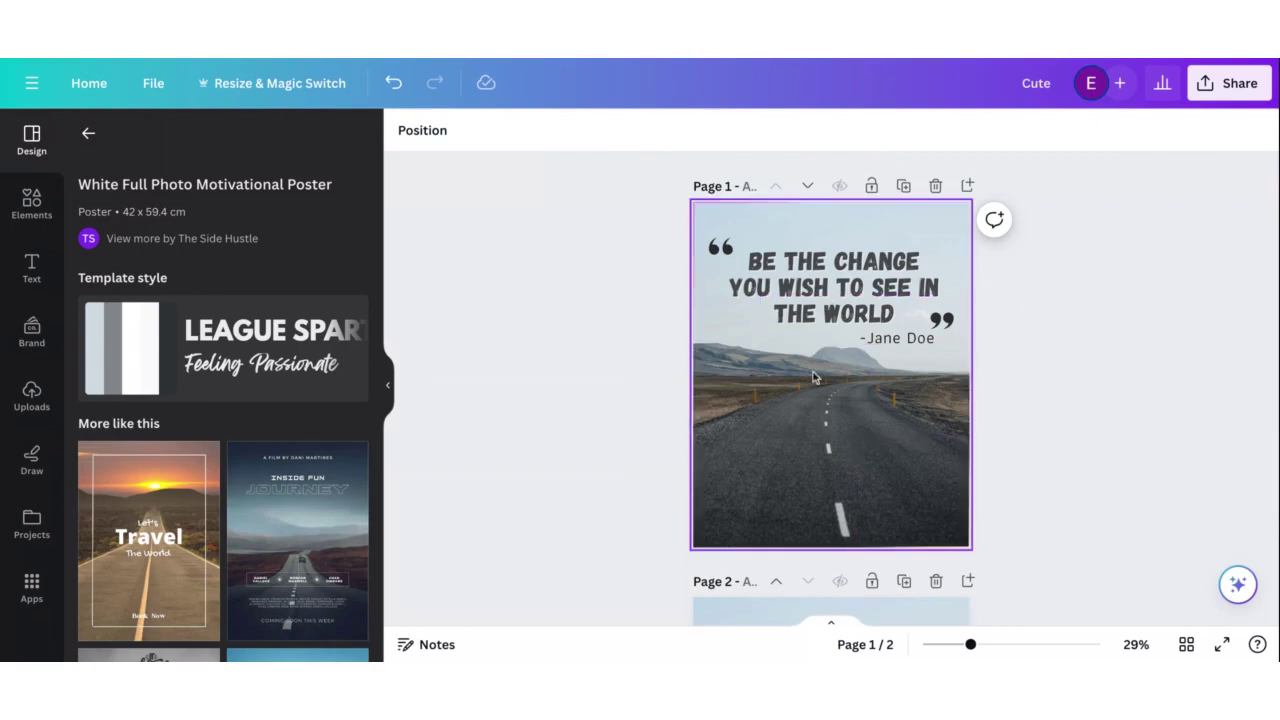
Move the attribution line down over the mountains, centred beneath the quote
click(936, 330)
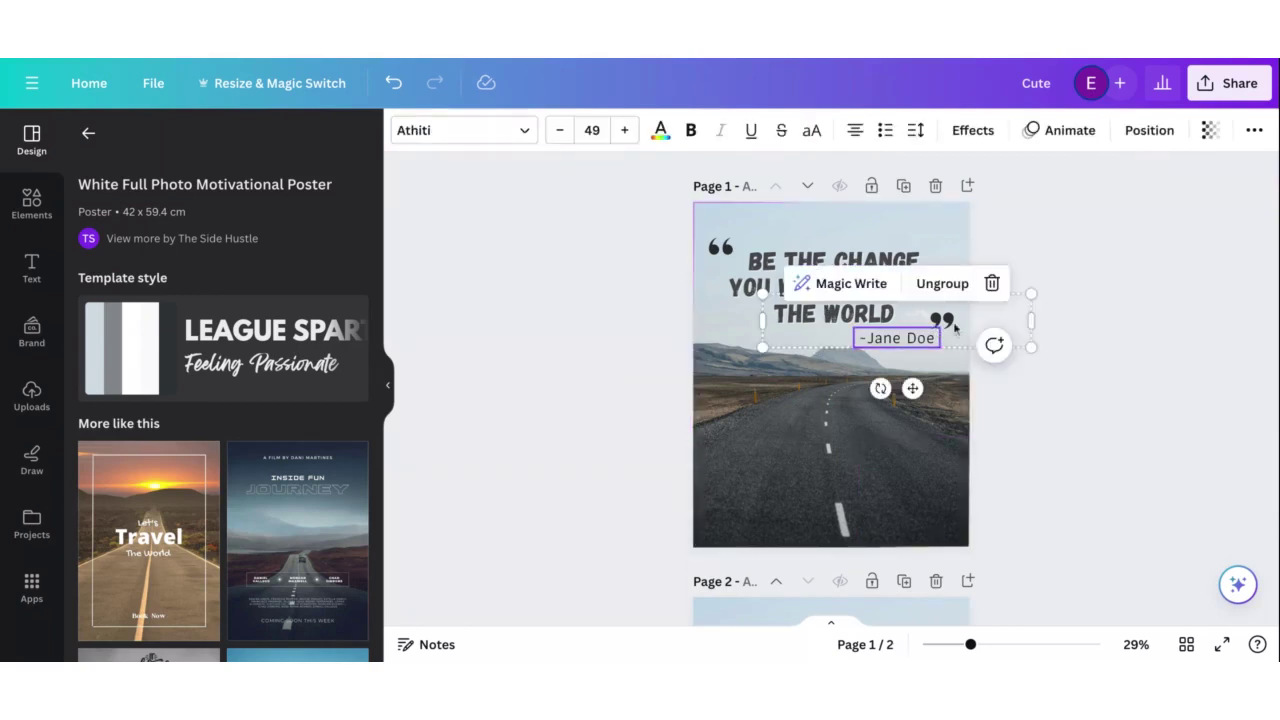
click(955, 327)
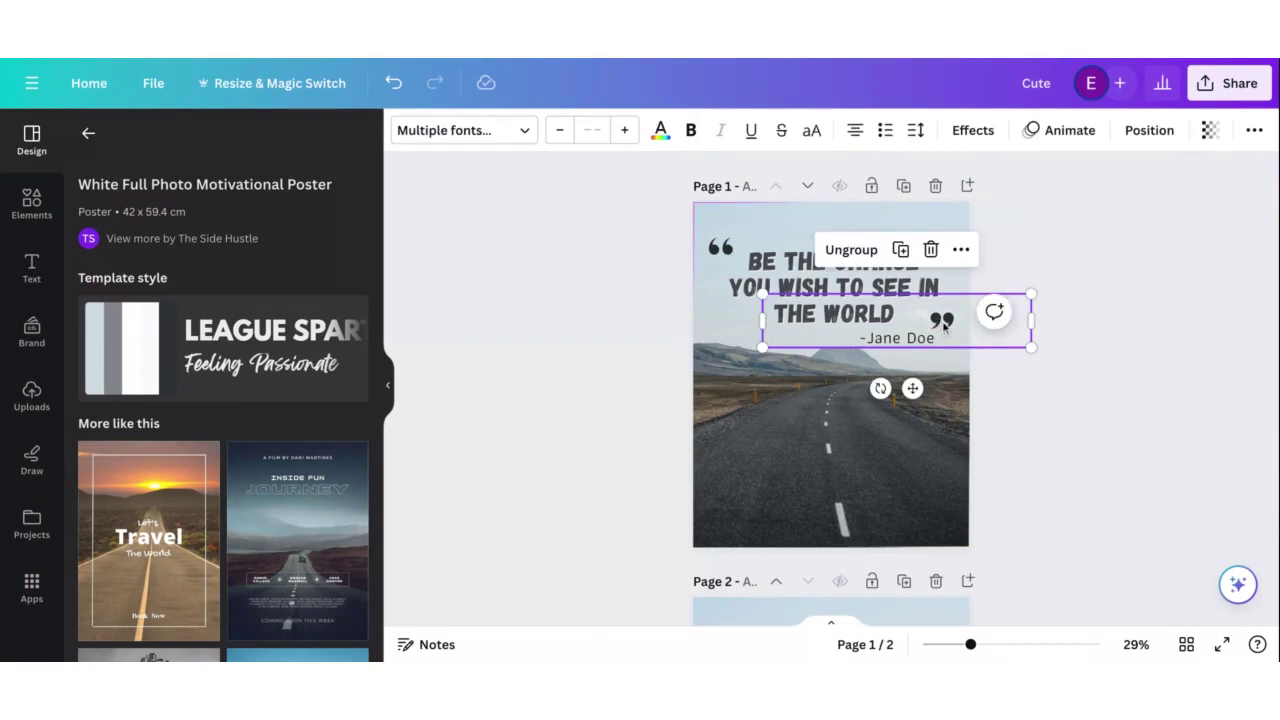
drag(944, 327, 865, 366)
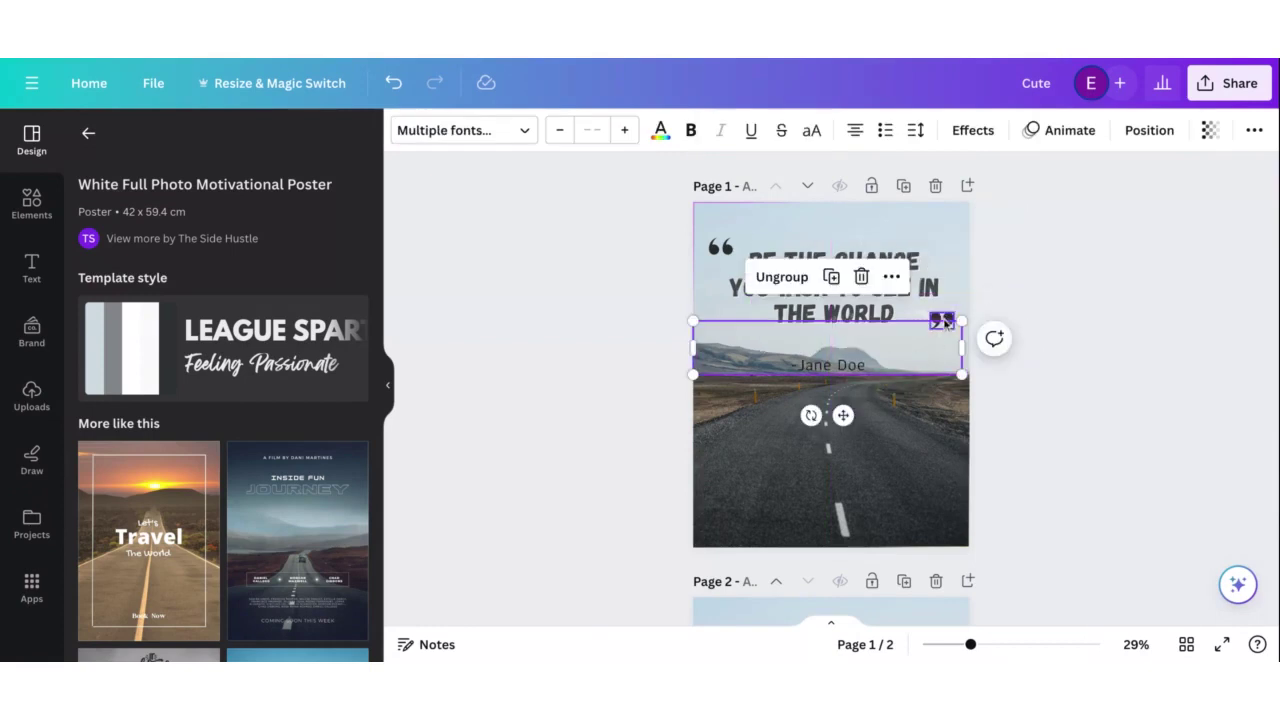
Recolour the closing quotation mark with the photo's near-black colour and move it close beside the quote's last word, "WORLD"
click(944, 320)
click(611, 131)
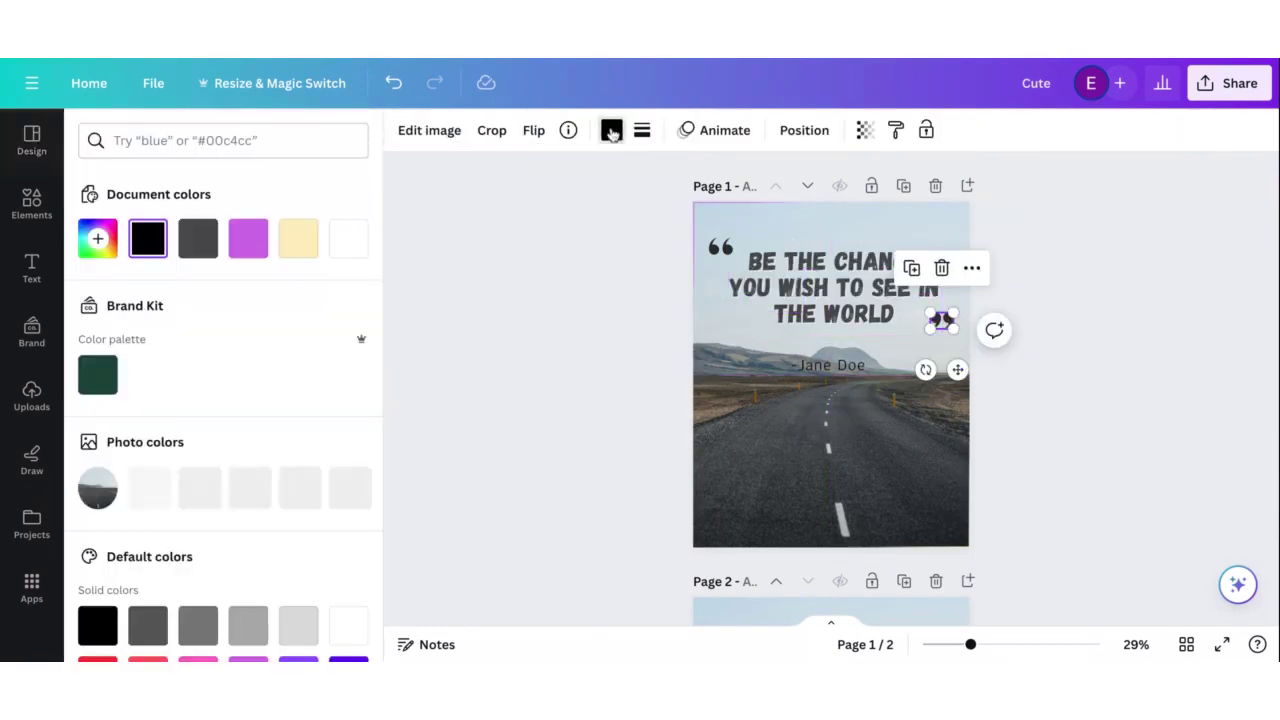
click(198, 490)
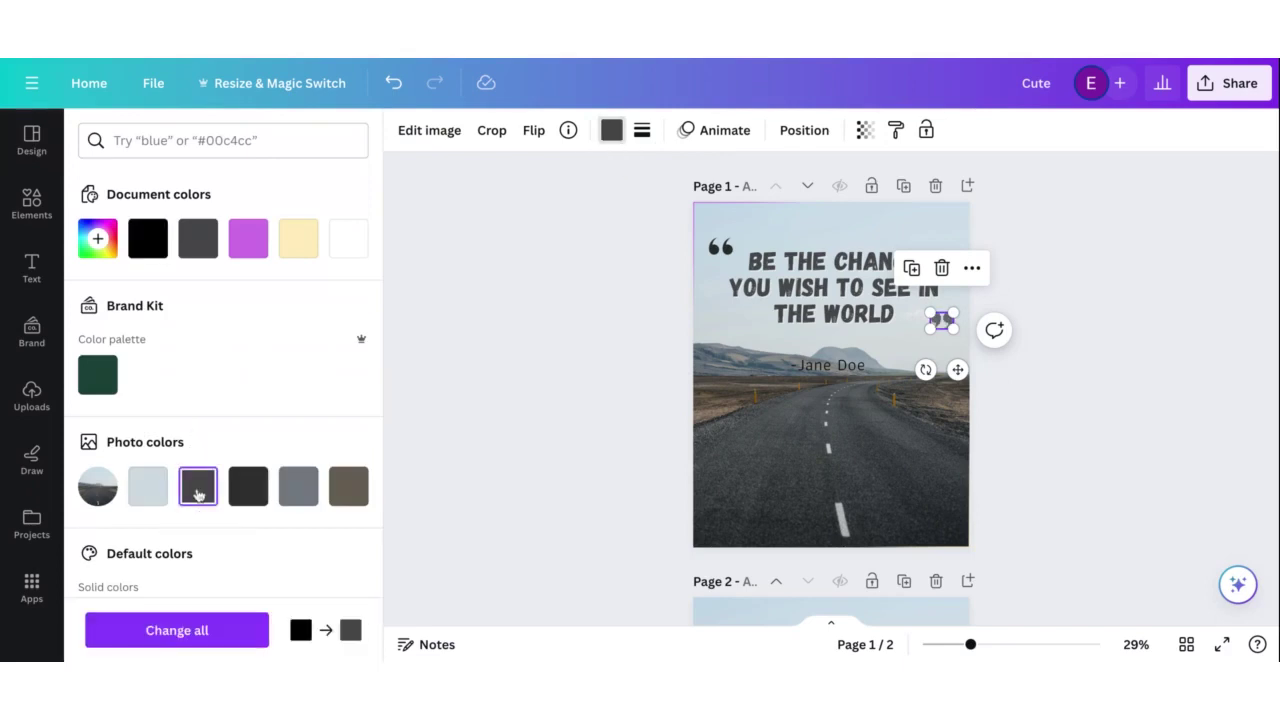
click(249, 490)
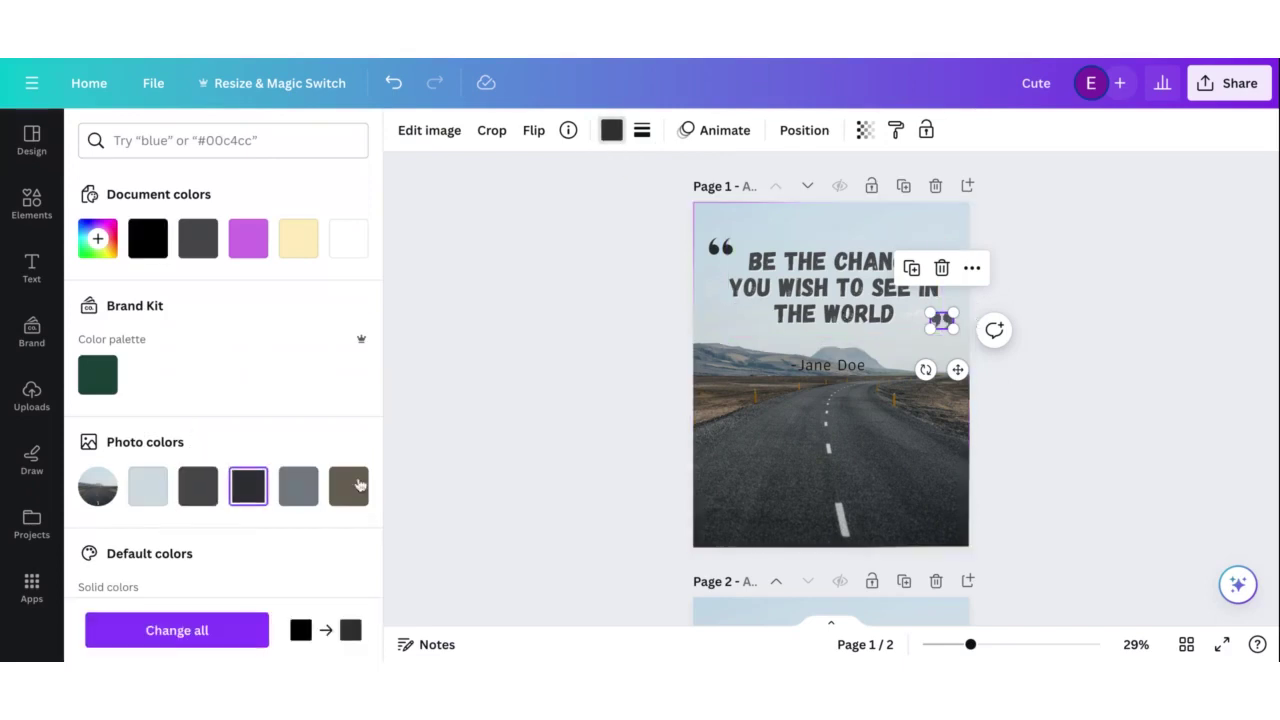
click(1039, 393)
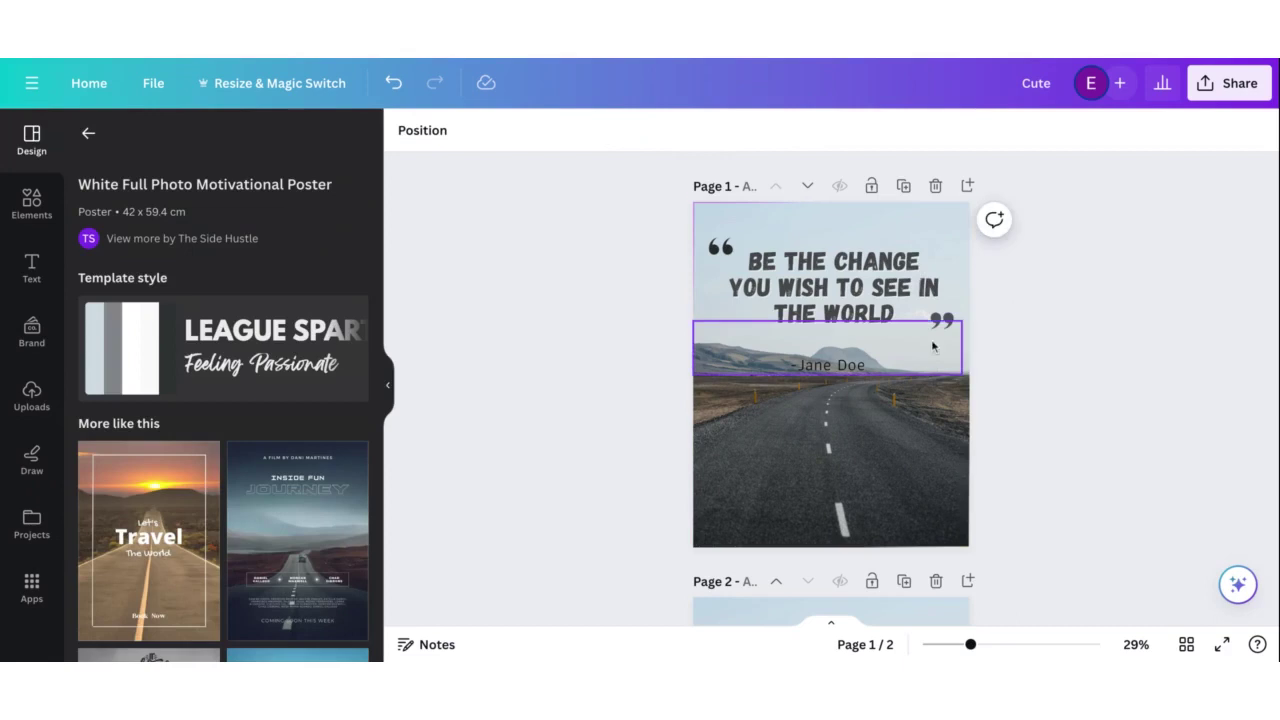
drag(940, 320, 913, 321)
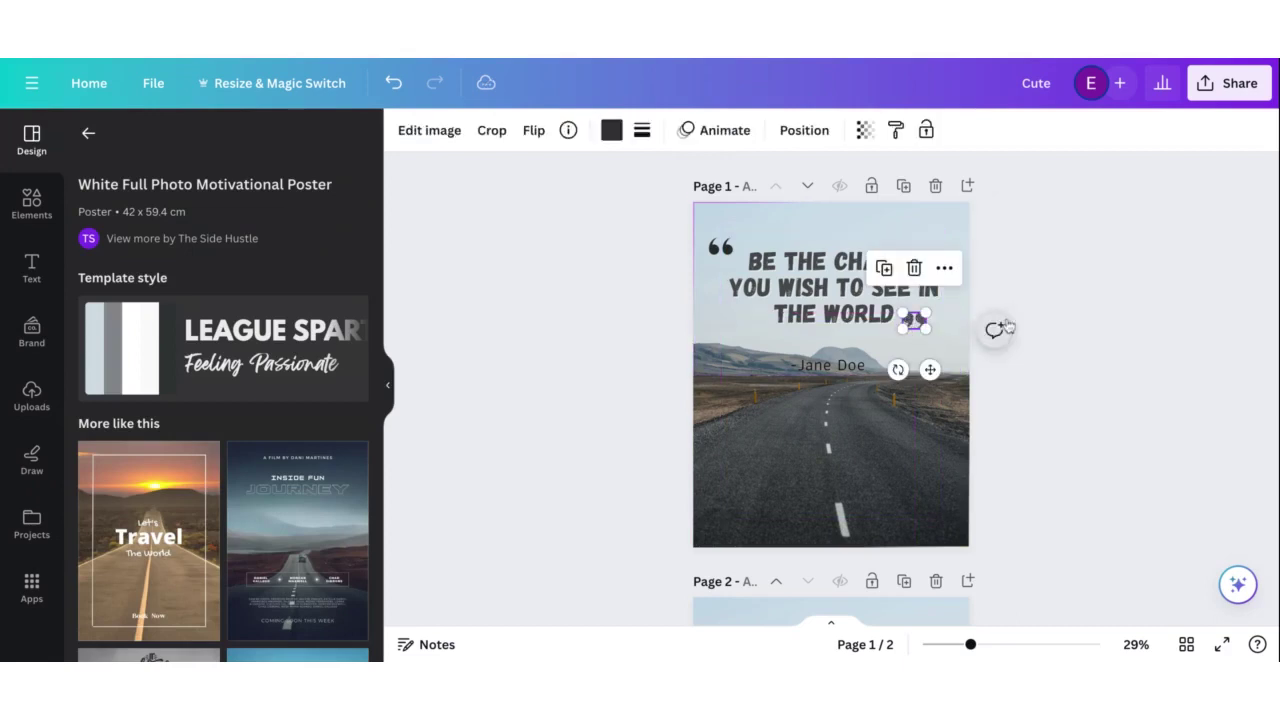
click(997, 329)
click(1005, 253)
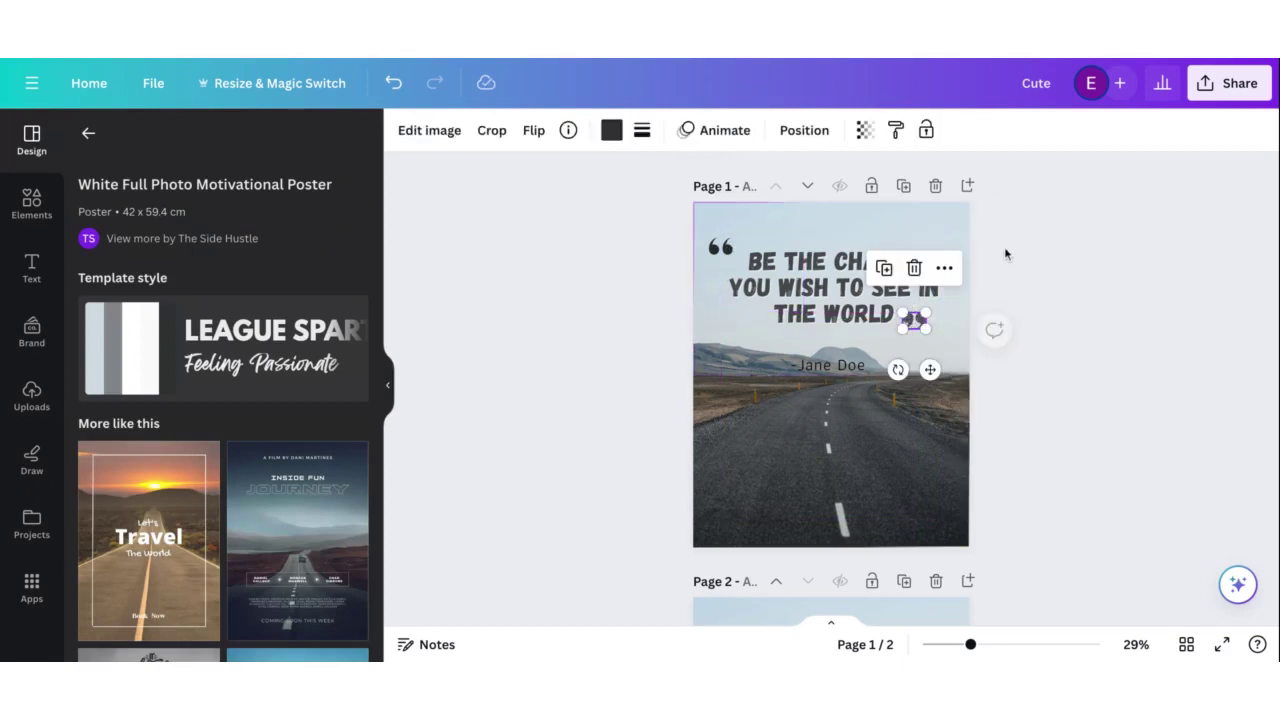
Remove the purple corner graphic overlapping the opening quotation mark, and recolour that mark with the photo's near-black colour
click(729, 255)
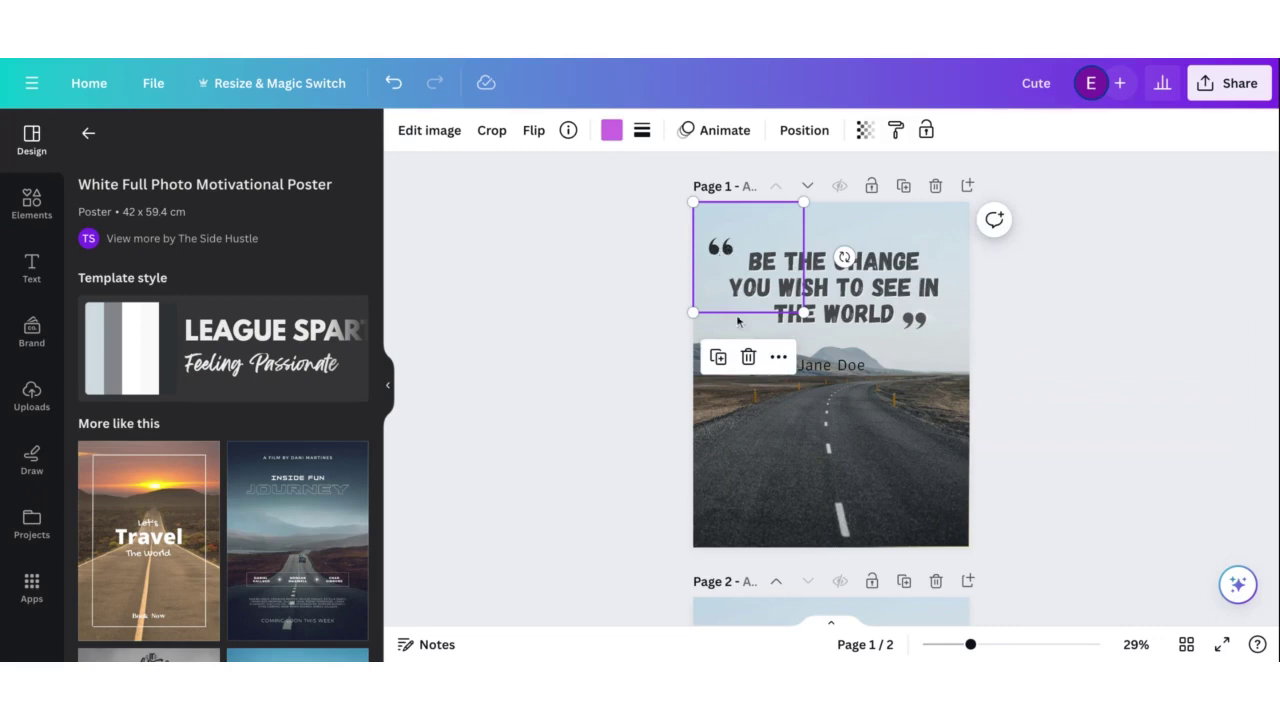
drag(803, 312, 721, 250)
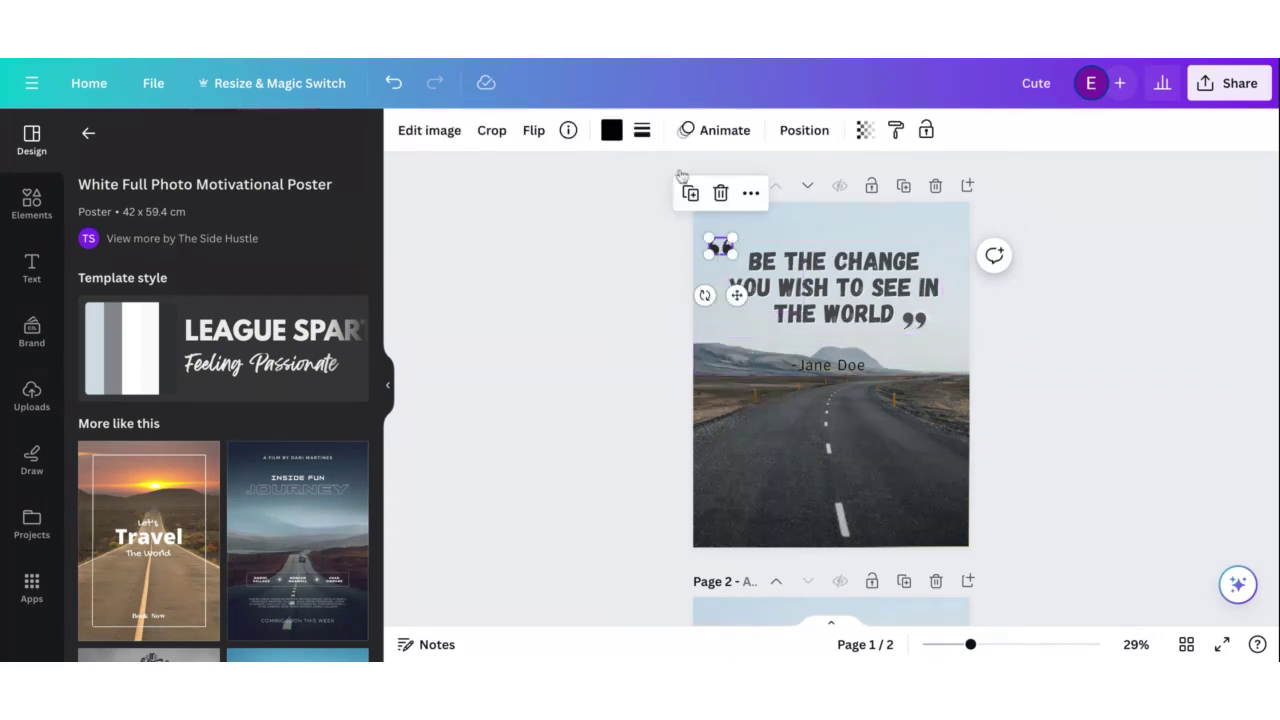
click(614, 131)
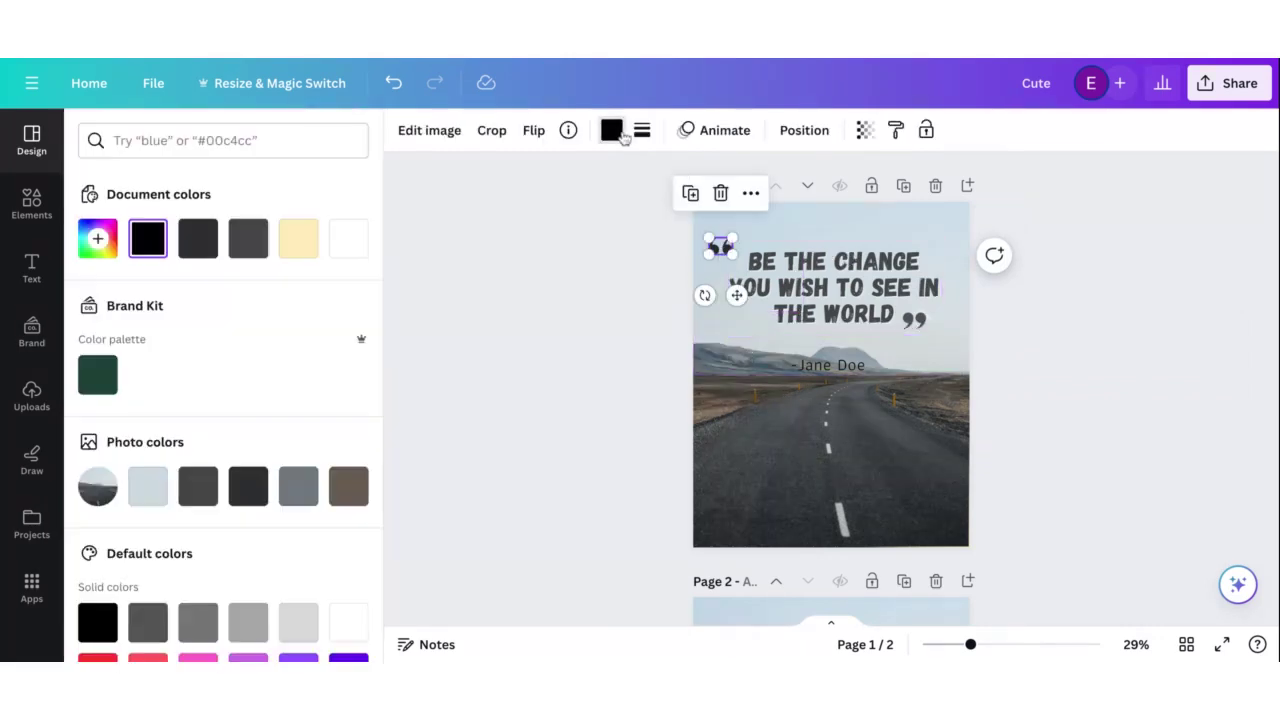
click(343, 493)
click(249, 490)
click(507, 392)
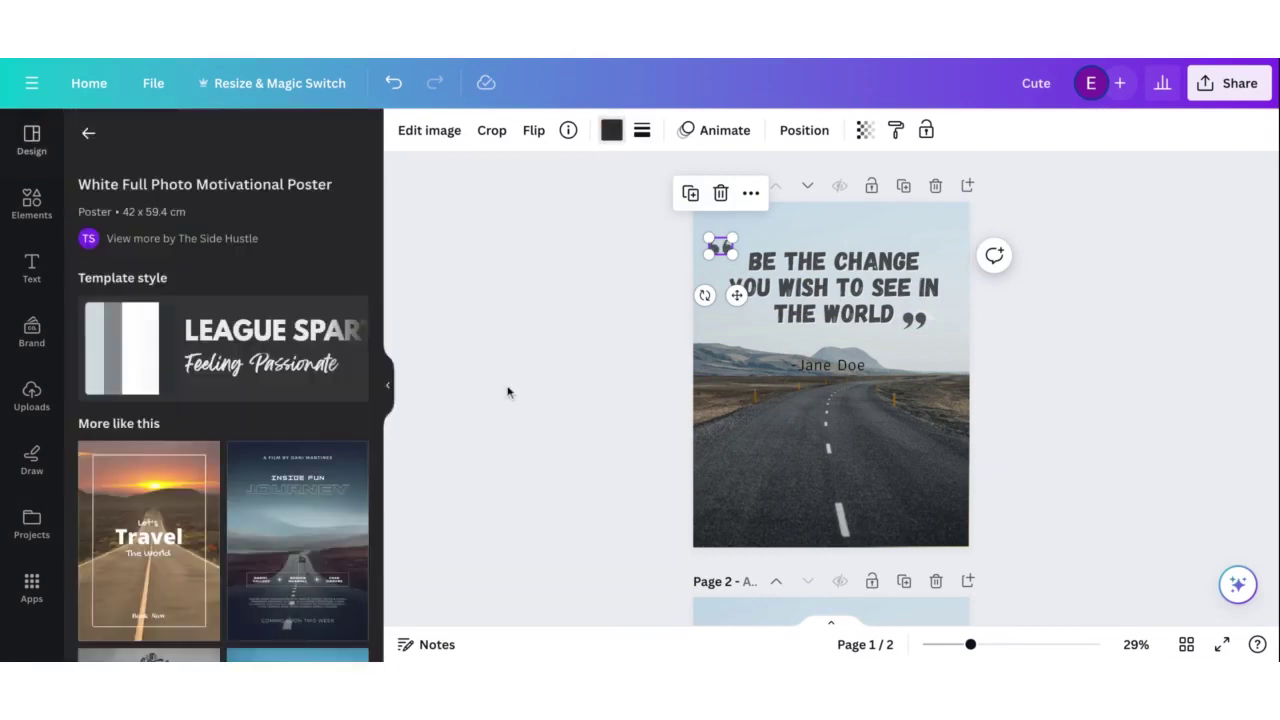